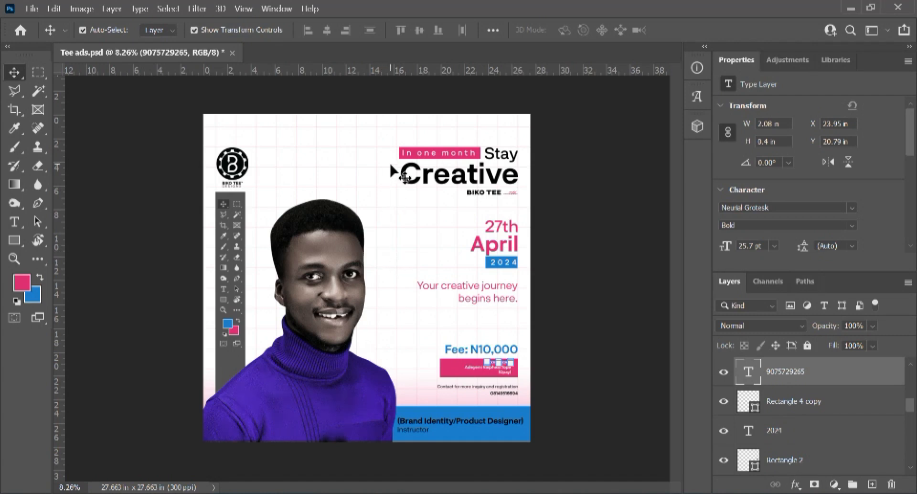
Step: Zoom in and out on the Stay Creative flyer in Tee ads.psd to inspect it
key(ctrl+plus)
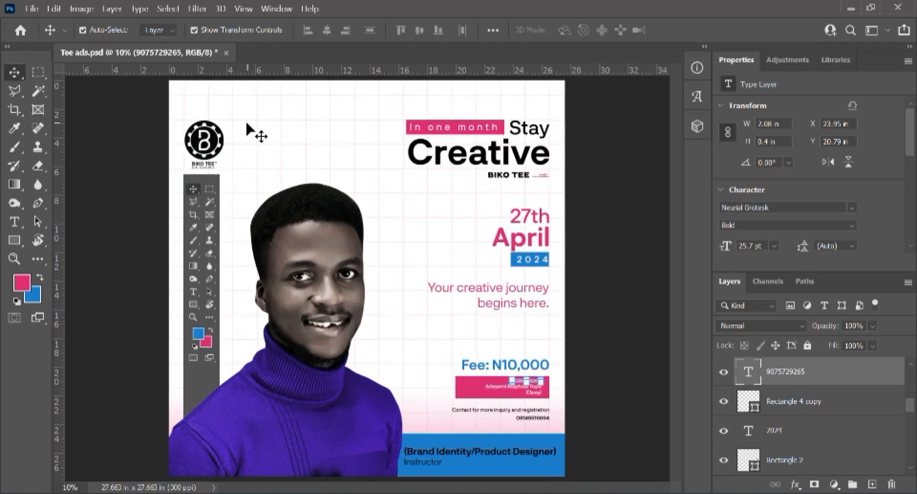
scroll(342, 144, up, 2)
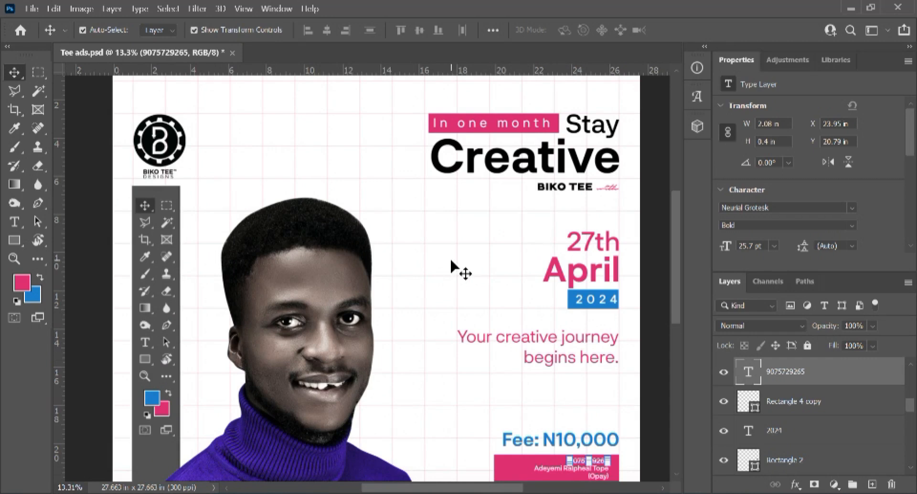
scroll(440, 254, down, 1)
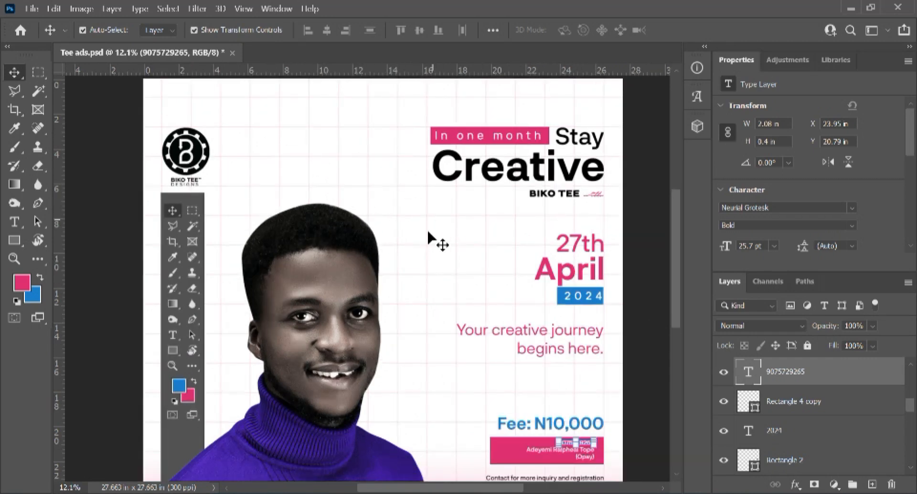
scroll(445, 203, down, 3)
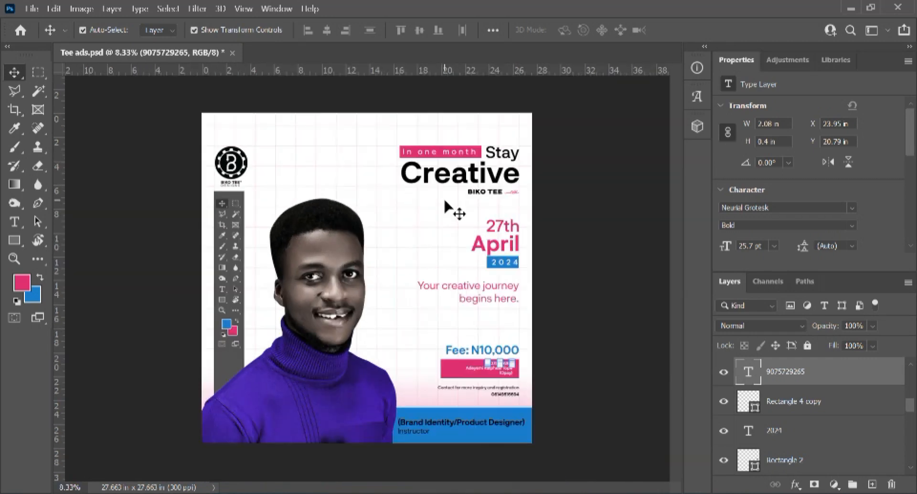
scroll(426, 246, up, 3)
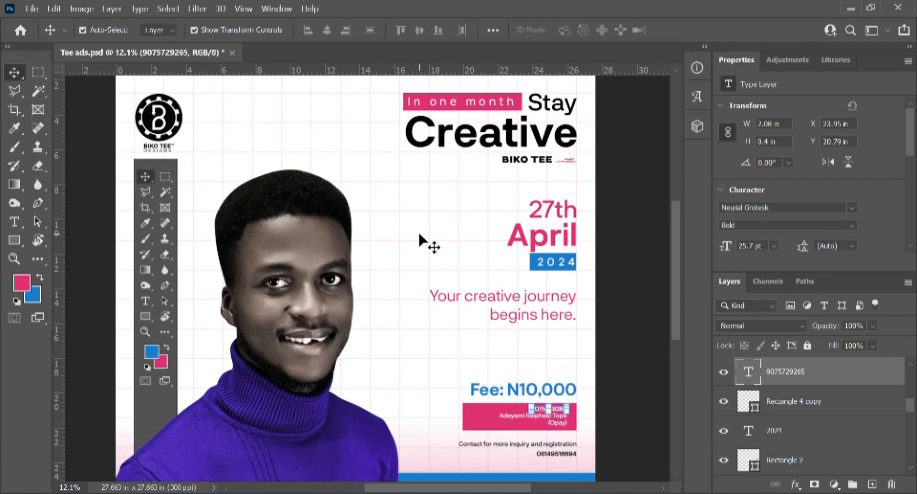
key(ctrl+minus)
scroll(439, 173, up, 1)
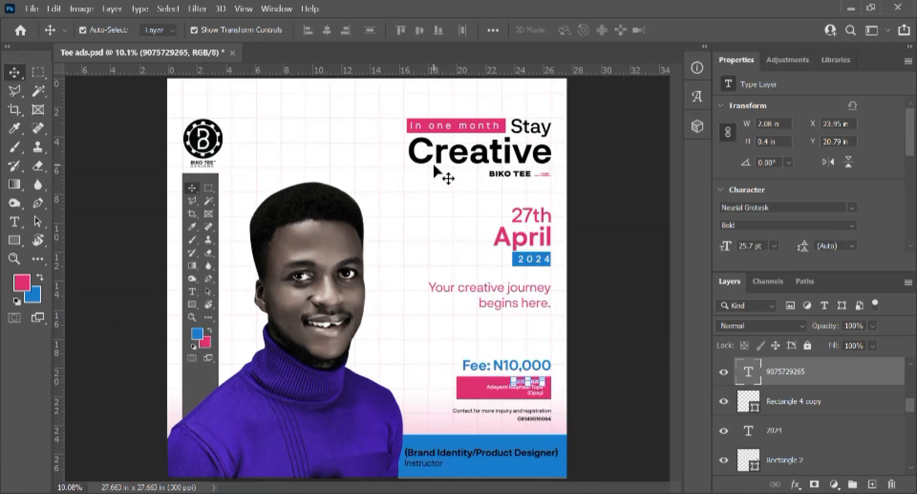
scroll(378, 209, up, 1)
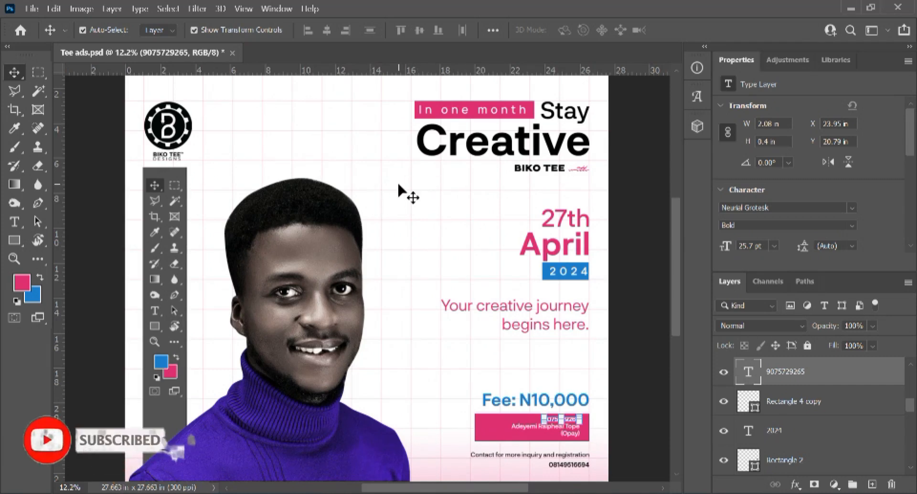
scroll(403, 182, up, 1)
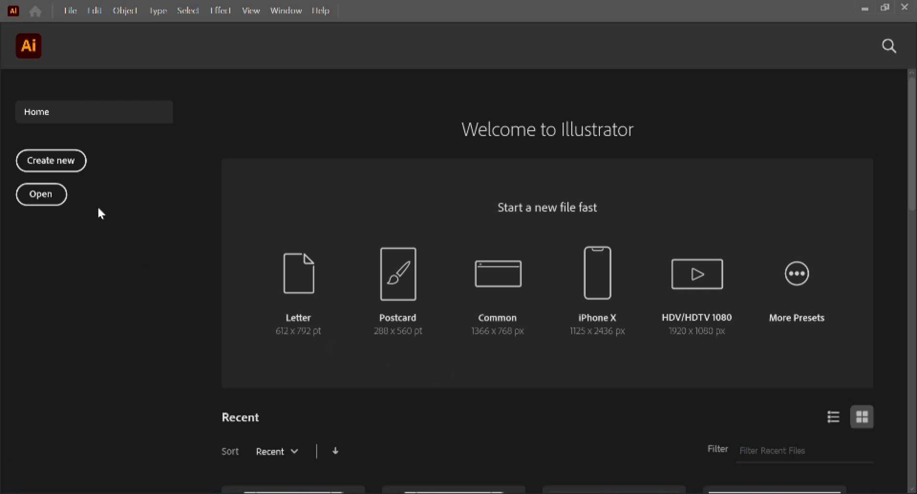
Step: Start a new document in pixel units and name it Tee Tutorial
click(53, 171)
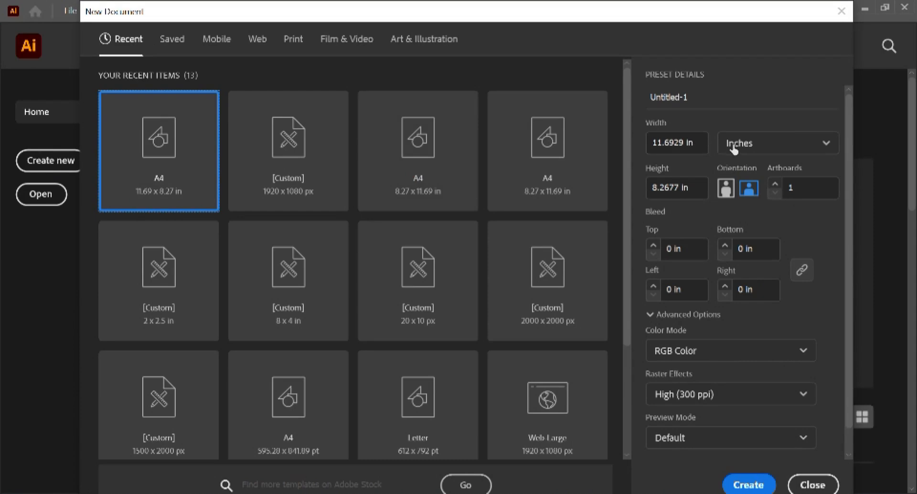
click(771, 143)
click(759, 172)
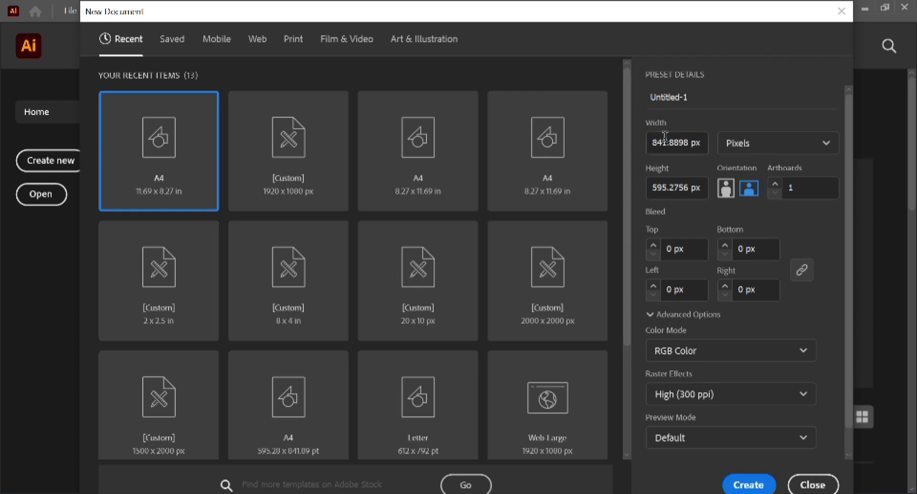
click(697, 95)
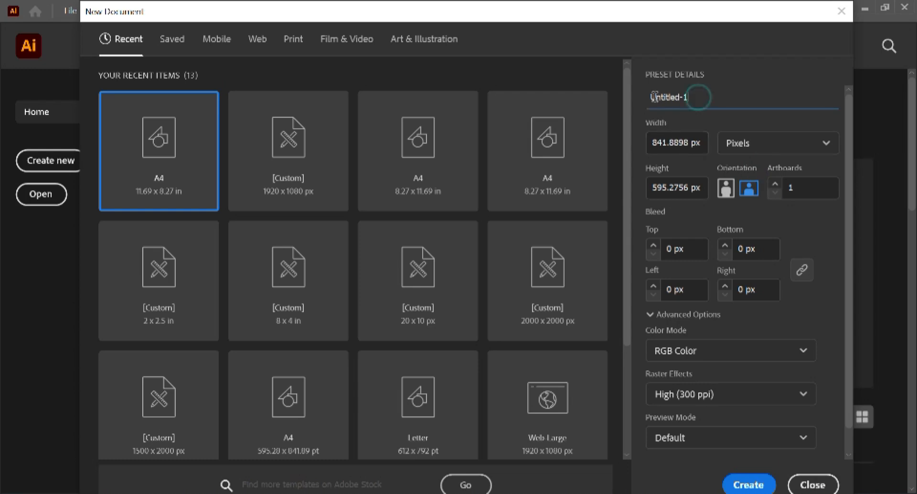
click(691, 96)
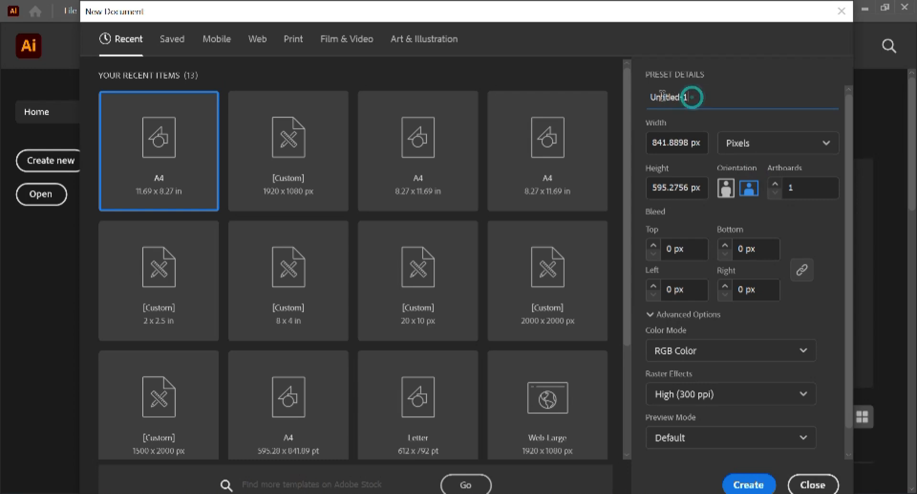
double_click(694, 93)
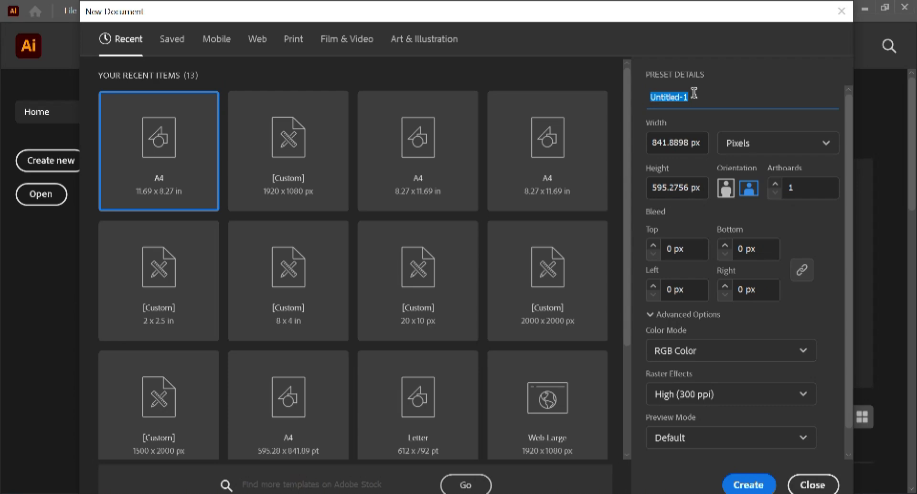
text(Tee Tutorial)
Step: Set width and height to 2000 px and create the document
click(681, 142)
key(ctrl+a)
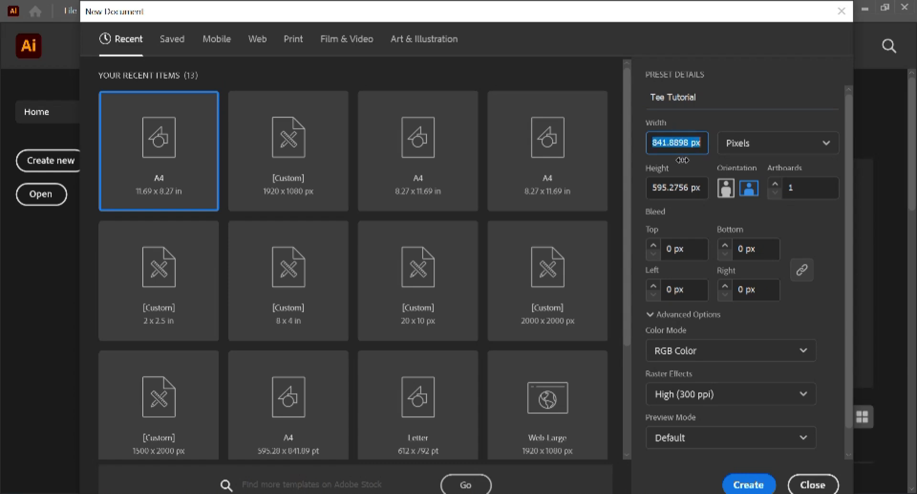
text(2000)
key(Tab)
key(Tab)
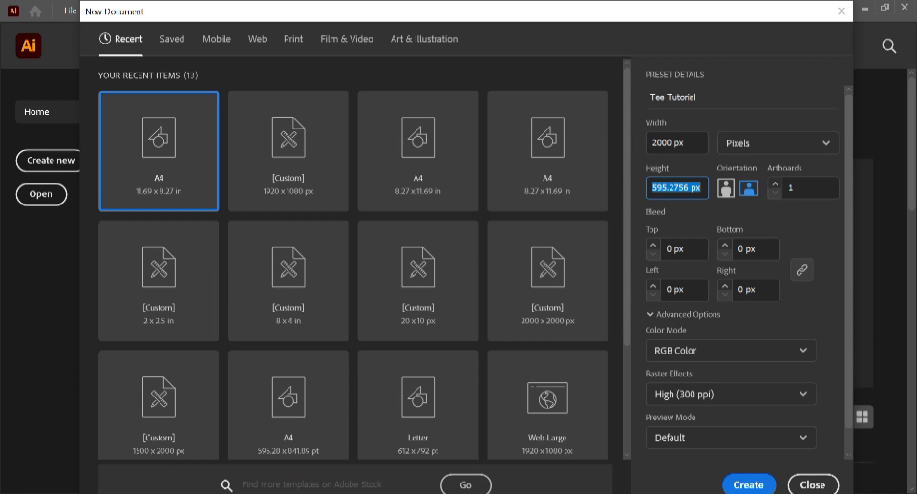
text(2000)
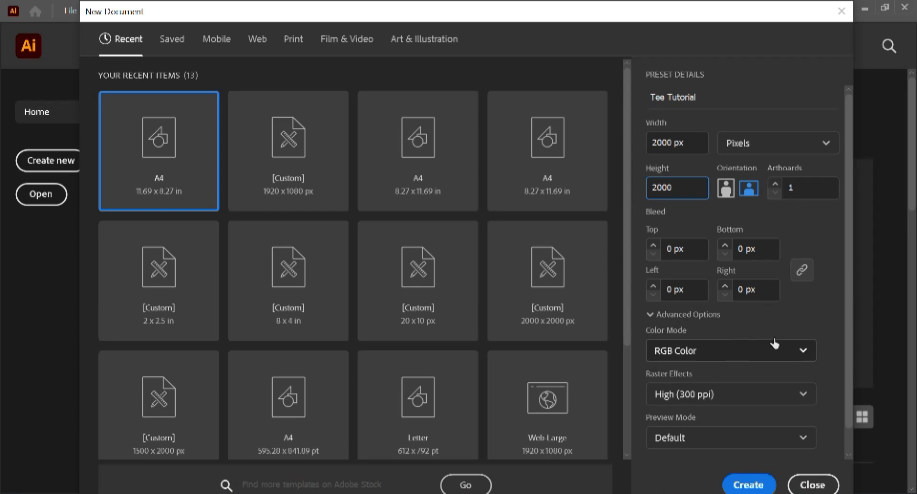
click(748, 485)
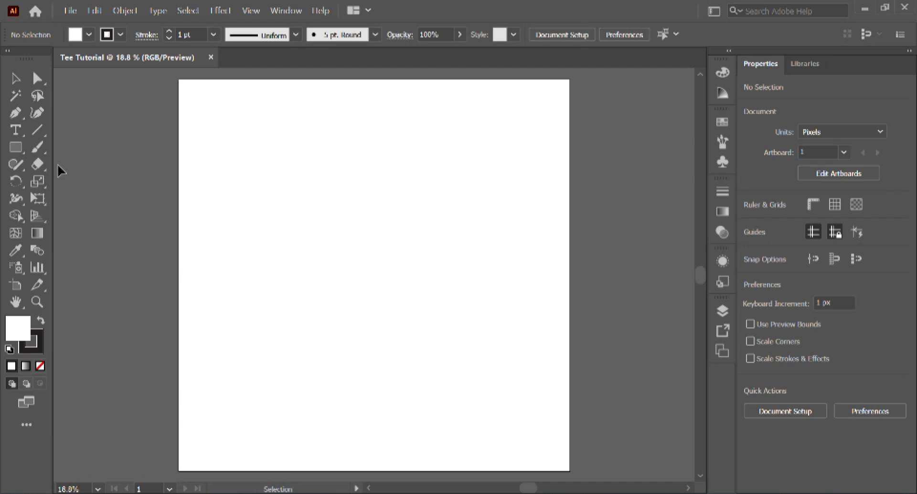
Step: Choose the Rectangle tool and open the Color Picker for the fill
click(16, 149)
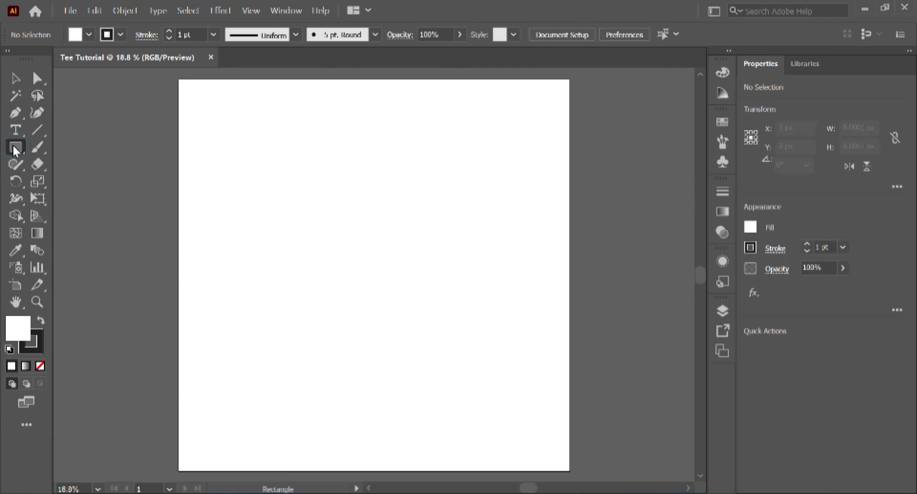
double_click(17, 332)
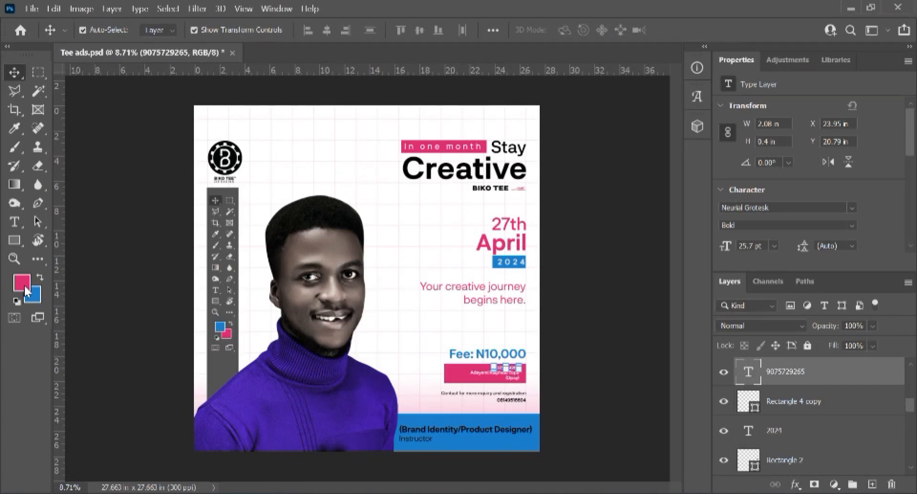
Step: Read the flyer's pink foreground colour code e13174, then cancel the Color Picker
click(22, 283)
key(ctrl+c)
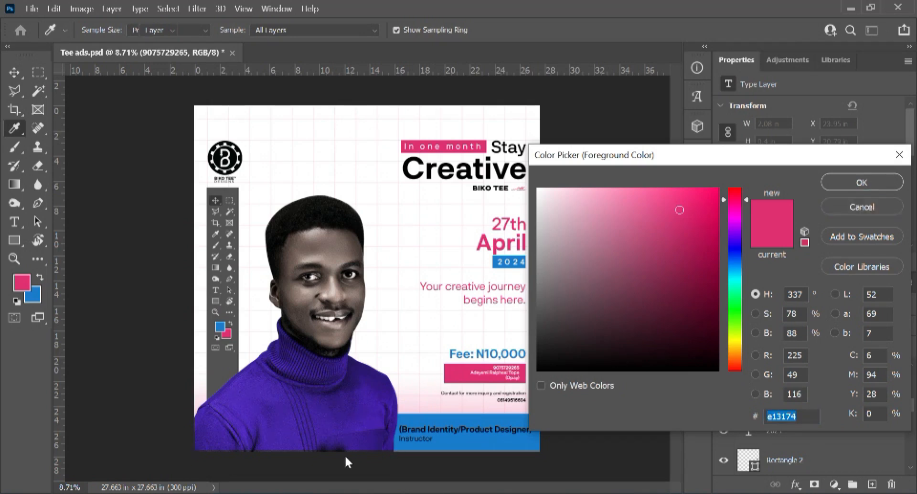
click(869, 205)
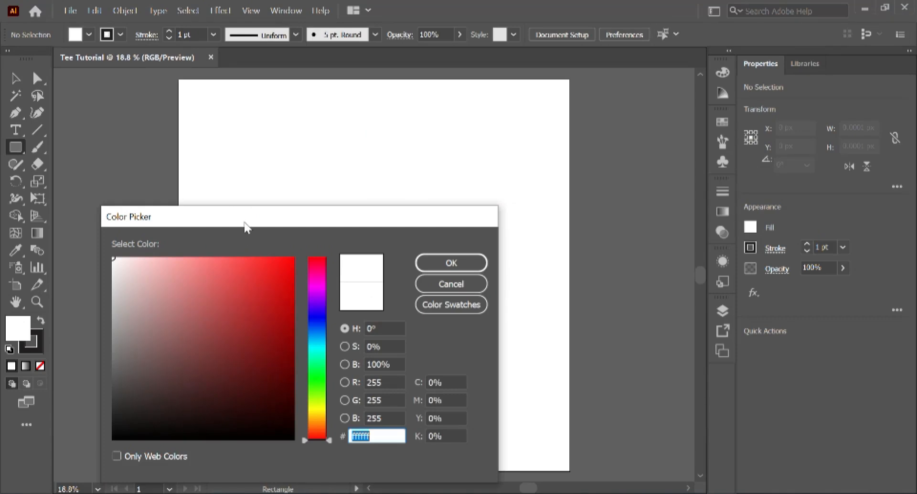
Step: Set the fill colour to pink e13174 and the stroke to None
drag(248, 222, 274, 178)
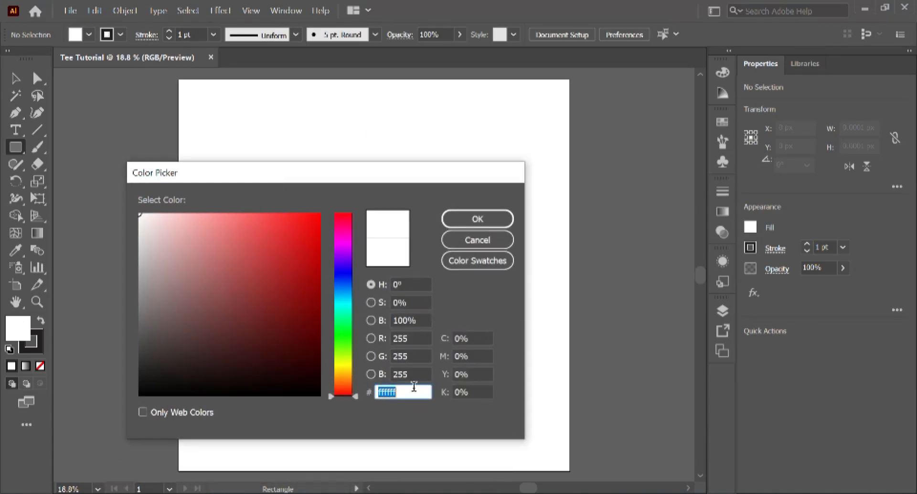
key(ctrl+v)
click(497, 218)
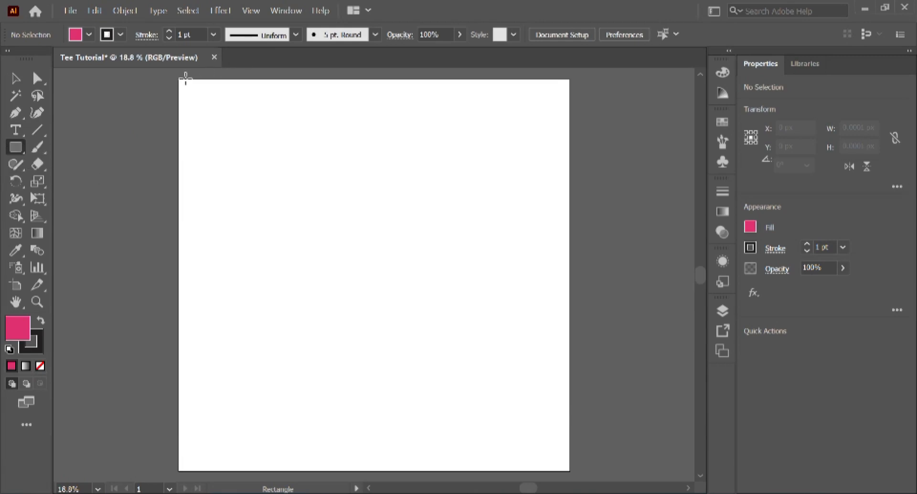
key(x)
click(41, 364)
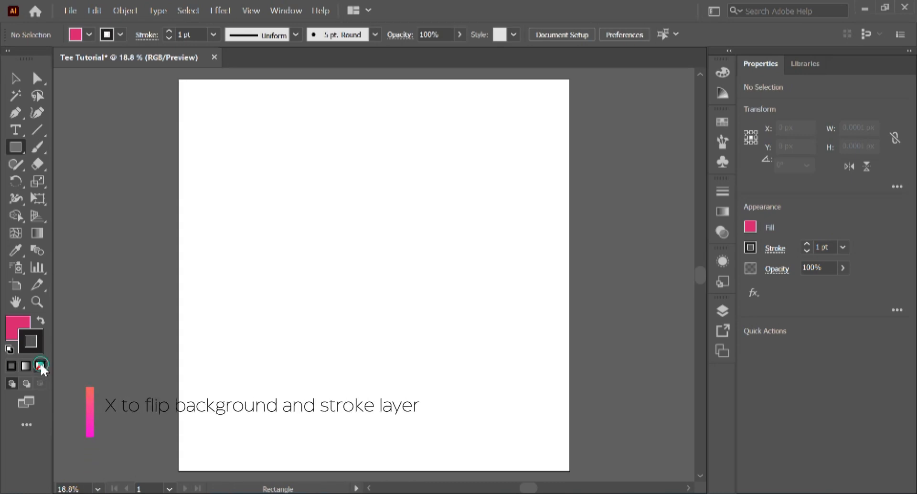
click(16, 329)
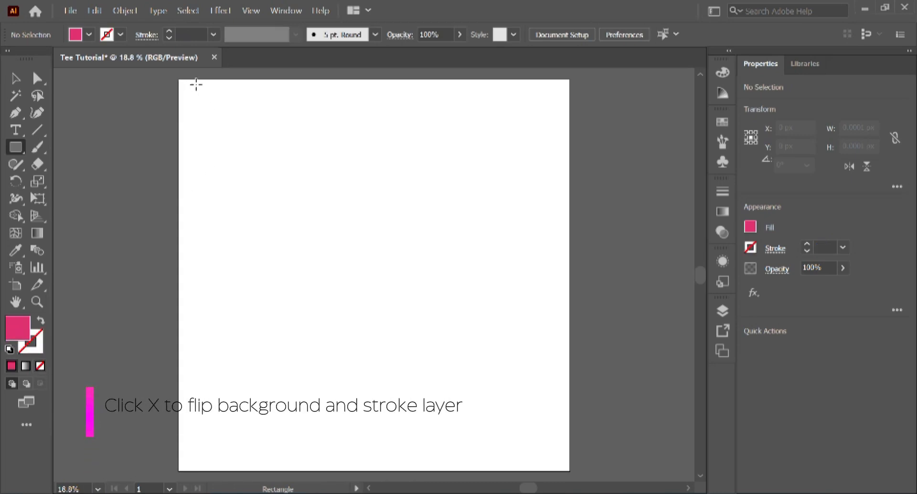
Step: Draw a tall rectangle from the artboard's top-left corner and narrow it into a thin bar
drag(199, 81, 204, 464)
drag(202, 461, 199, 458)
click(15, 82)
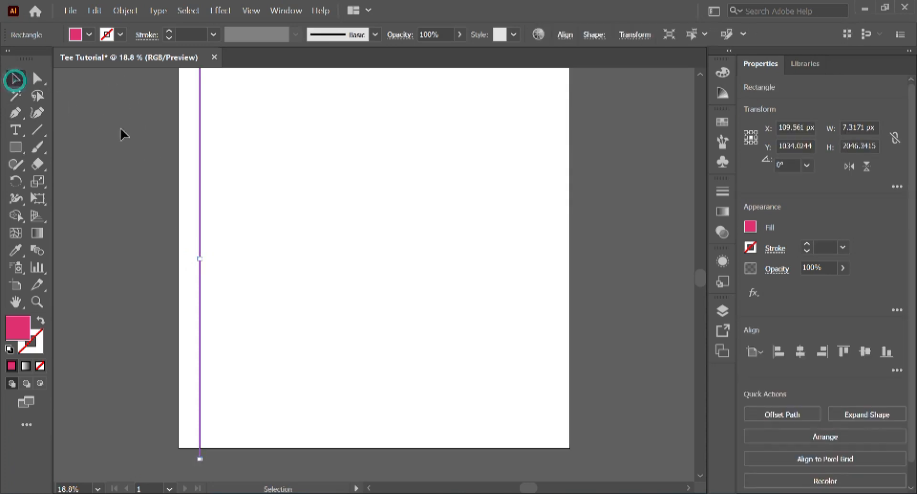
click(148, 153)
scroll(157, 132, up, 1)
scroll(158, 129, up, 1)
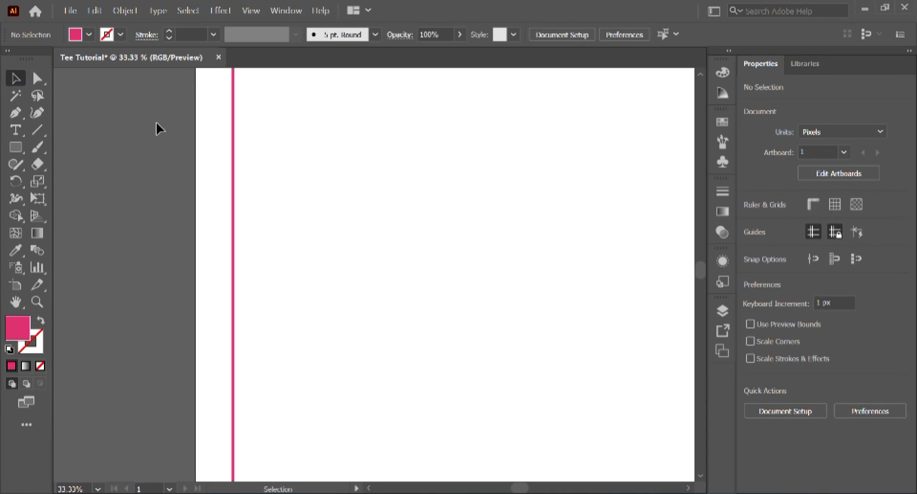
Step: Zoom and pan around the thin pink bar at the left edge, then reselect it
click(233, 201)
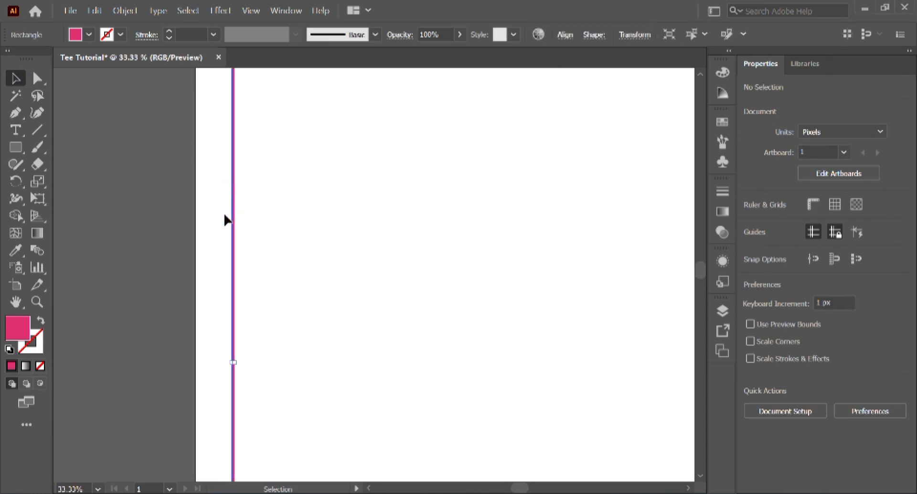
scroll(231, 256, up, 5)
drag(270, 322, 338, 108)
drag(340, 342, 354, 92)
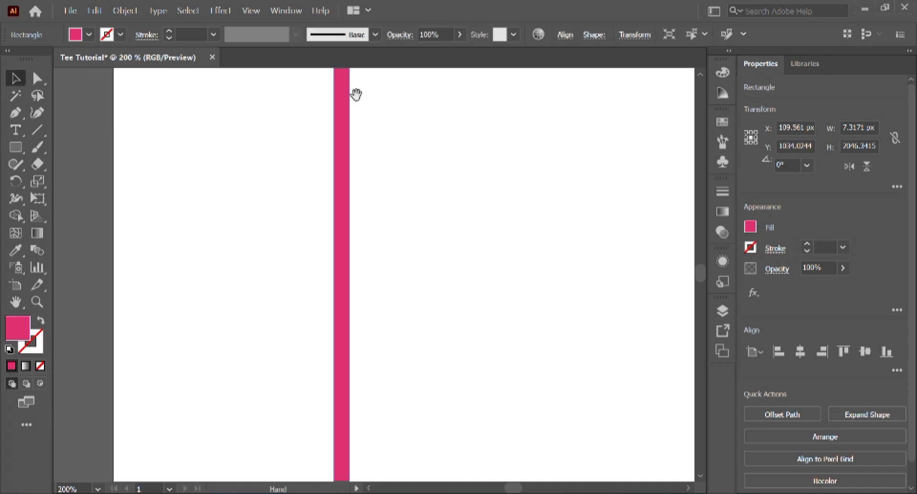
scroll(331, 368, down, 4)
drag(303, 442, 309, 264)
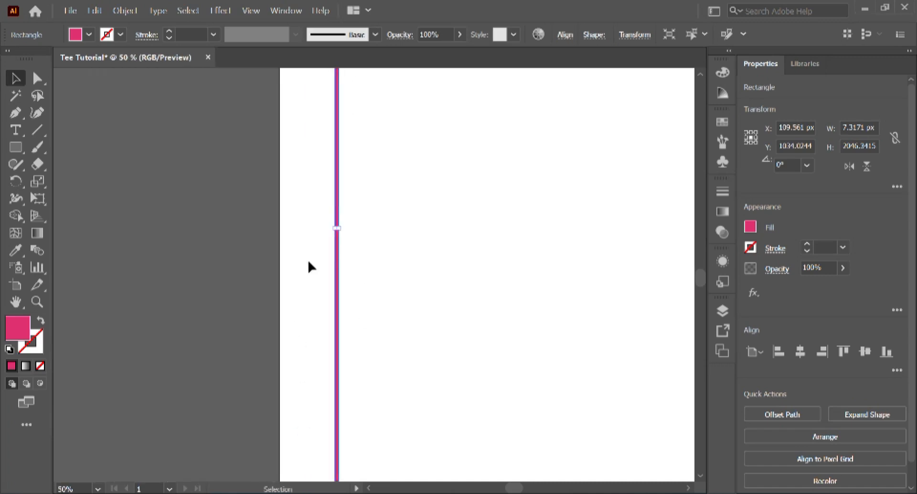
scroll(309, 264, up, 4)
drag(437, 117, 369, 259)
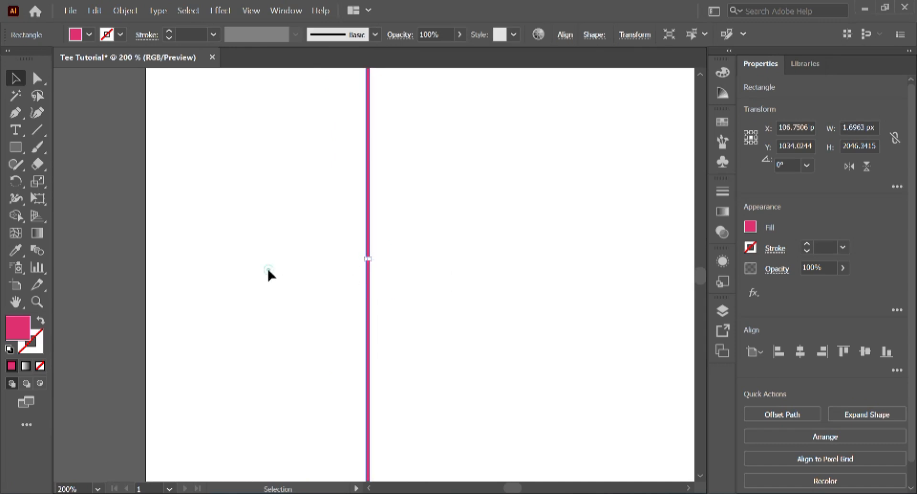
click(268, 267)
scroll(269, 268, down, 7)
scroll(269, 265, up, 2)
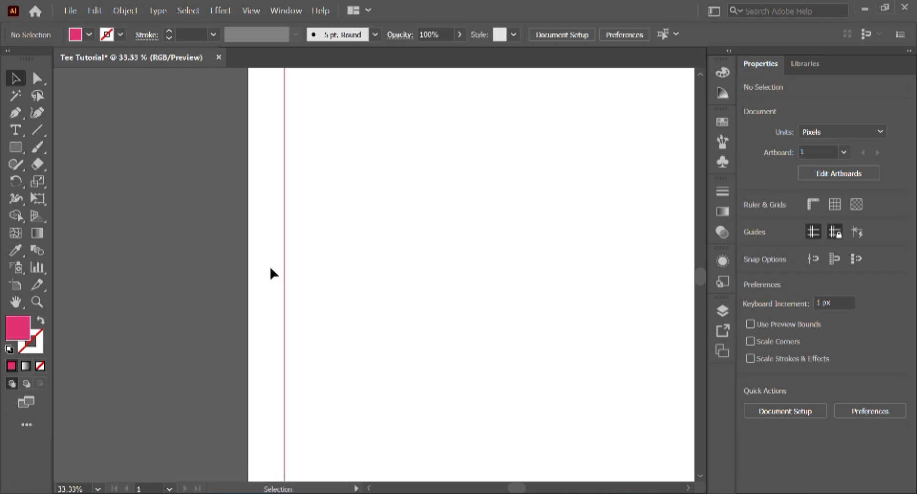
scroll(272, 266, down, 2)
scroll(272, 268, up, 1)
drag(234, 247, 316, 305)
scroll(316, 305, down, 2)
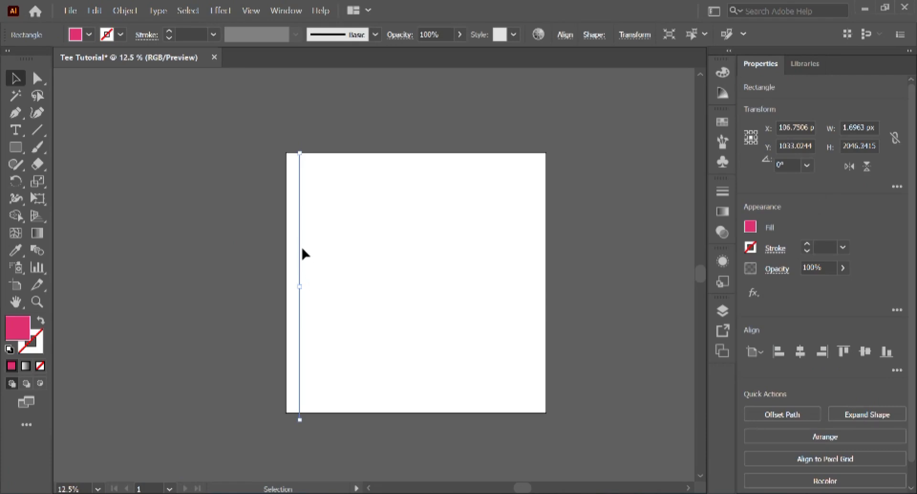
click(232, 235)
click(286, 251)
drag(319, 276, 321, 277)
Step: Set the thin pink bar's opacity to 50%
click(832, 269)
click(822, 267)
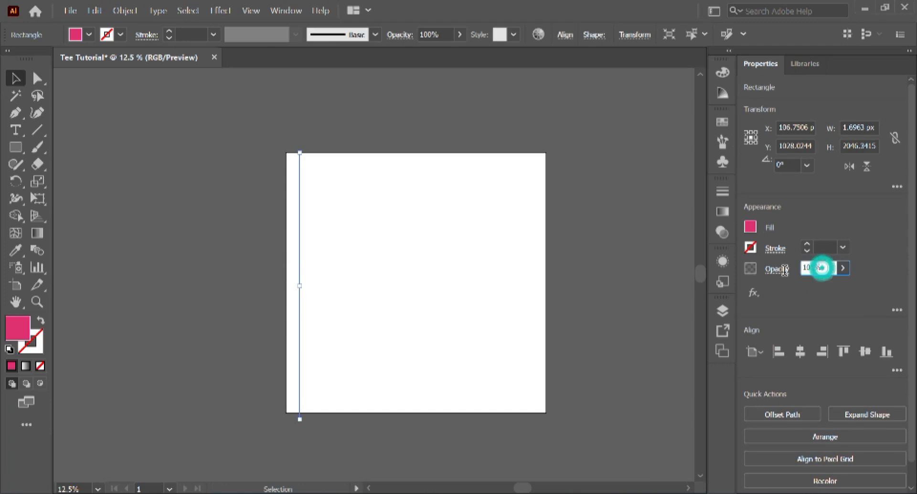
double_click(824, 267)
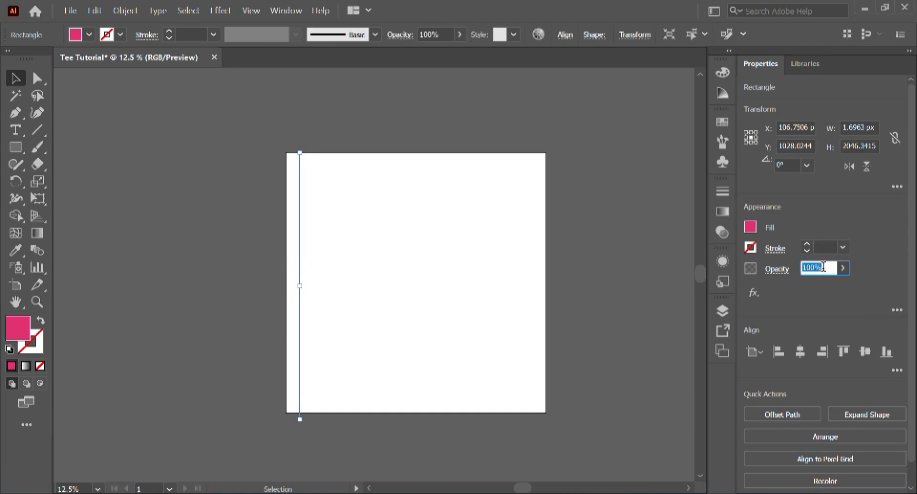
text(50)
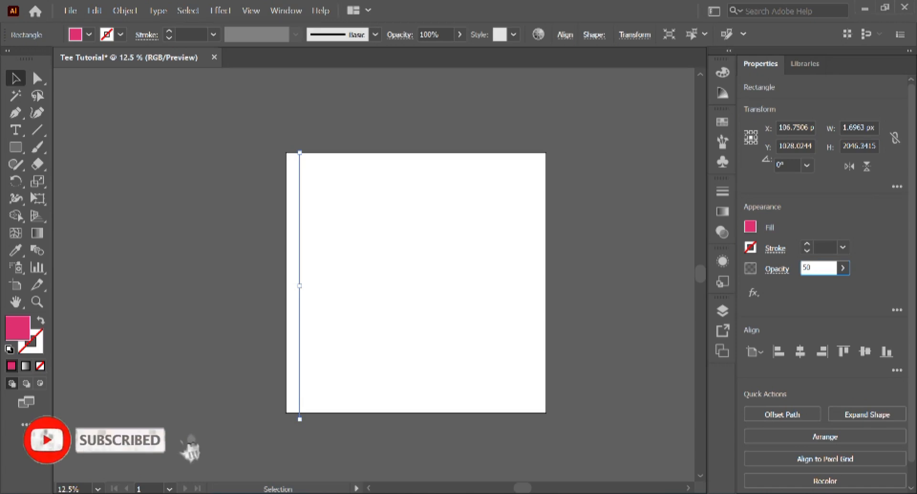
key(Return)
click(609, 298)
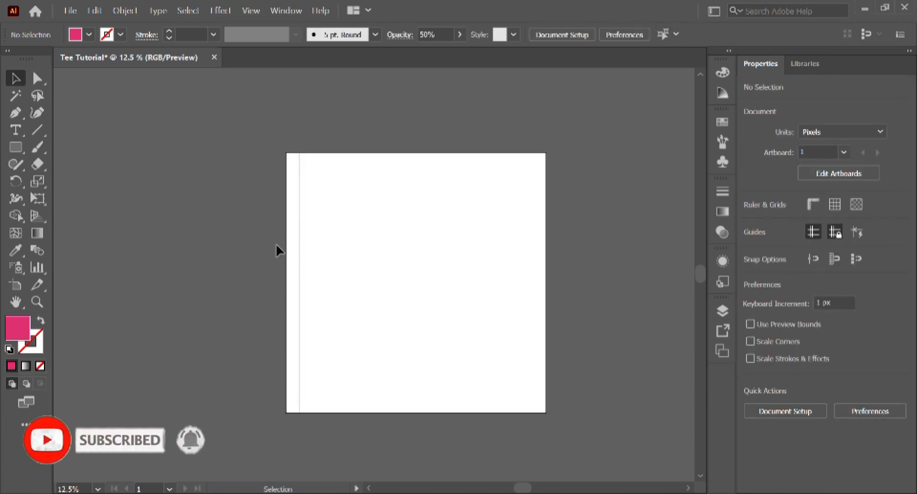
Step: Reselect the bar and lower its opacity further to 35%
click(302, 276)
click(824, 268)
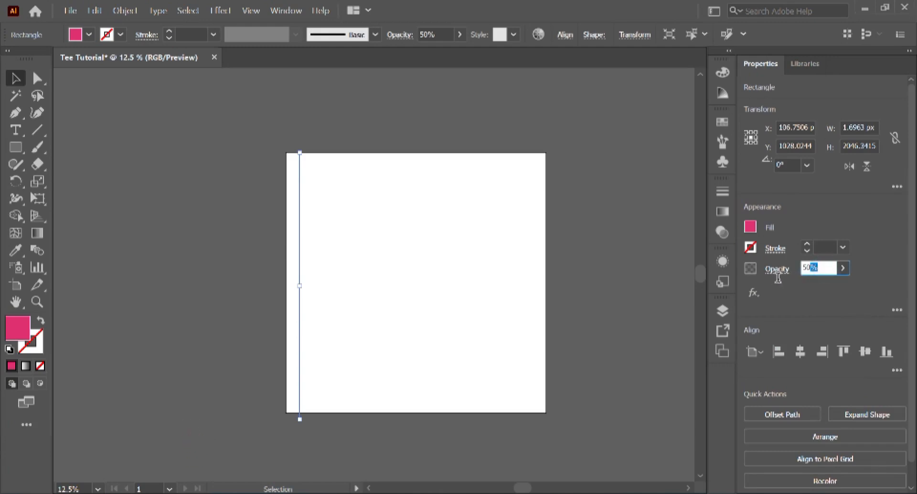
text(3)
key(Return)
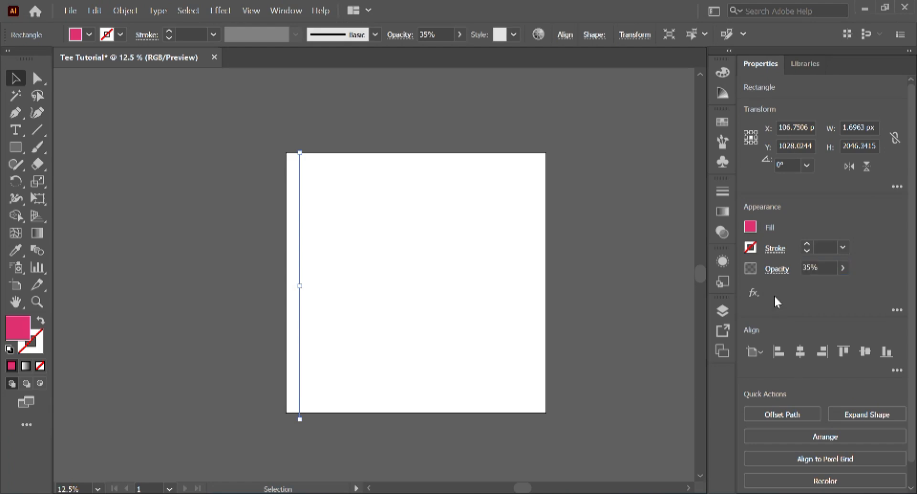
click(209, 173)
scroll(289, 210, up, 2)
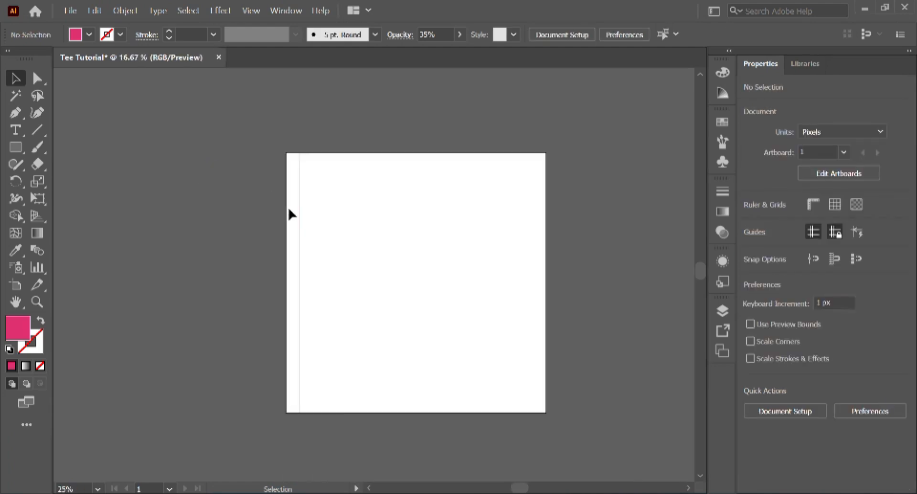
Step: Alt-drag a copy of the bar rightward, then repeat with Ctrl+D to fill the artboard
drag(273, 127, 335, 232)
scroll(334, 233, up, 2)
scroll(333, 240, down, 1)
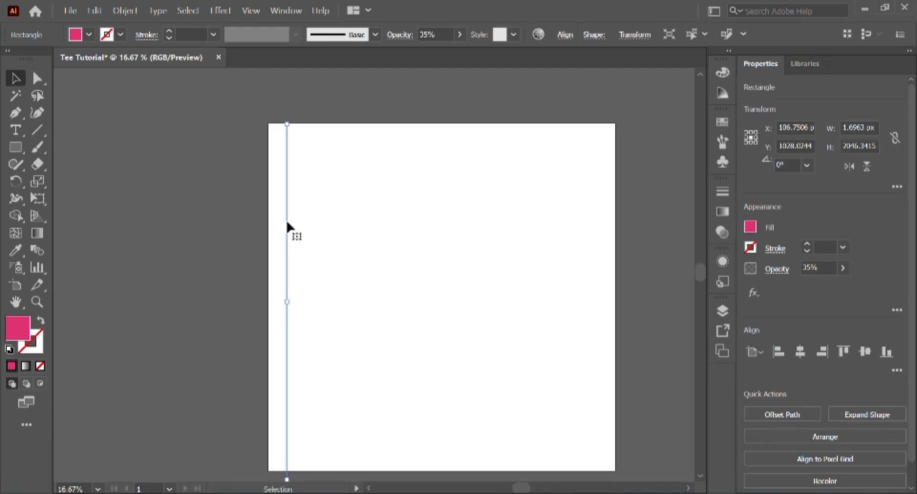
drag(287, 225, 309, 231)
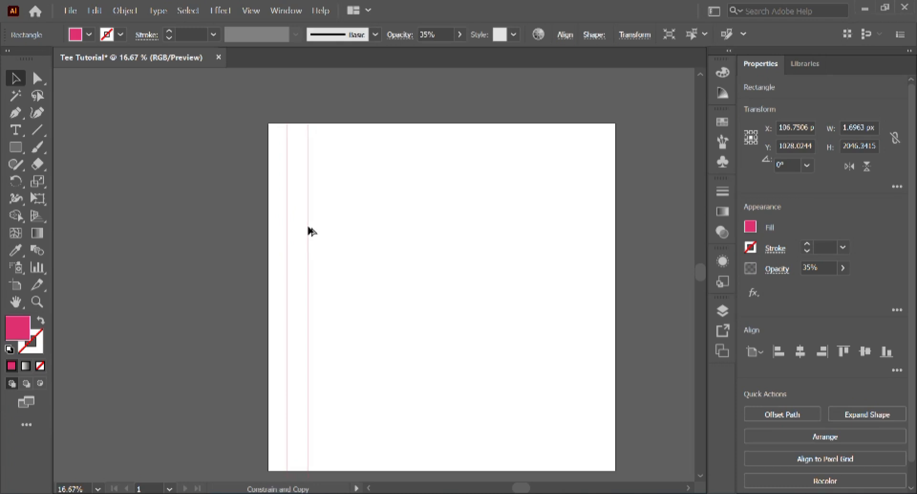
drag(310, 231, 309, 231)
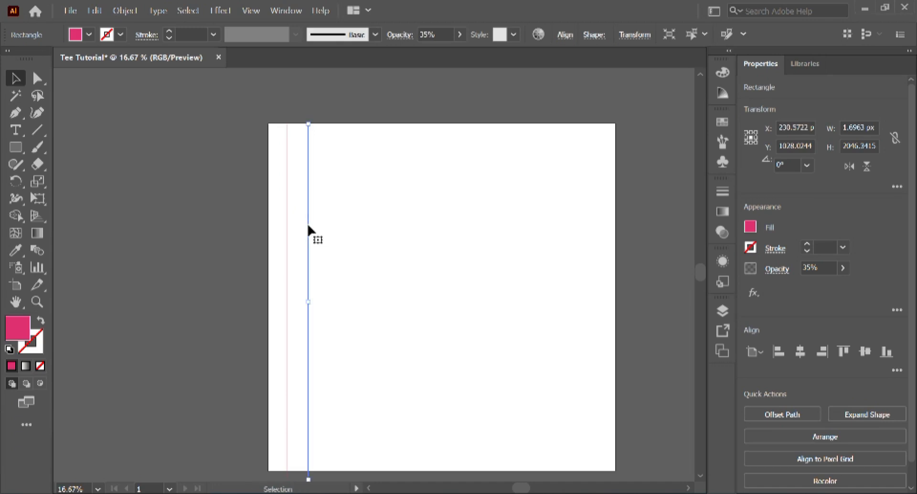
key(ctrl)
key(ctrl+d)
key(ctrl+d)
key(ctrl+d)
key(ctrl+d)
key(ctrl+d)
key(ctrl+d)
key(ctrl+d)
key(ctrl+d)
key(ctrl+d)
key(ctrl+d)
key(ctrl+d)
key(ctrl+d)
key(ctrl+d)
key(ctrl+d)
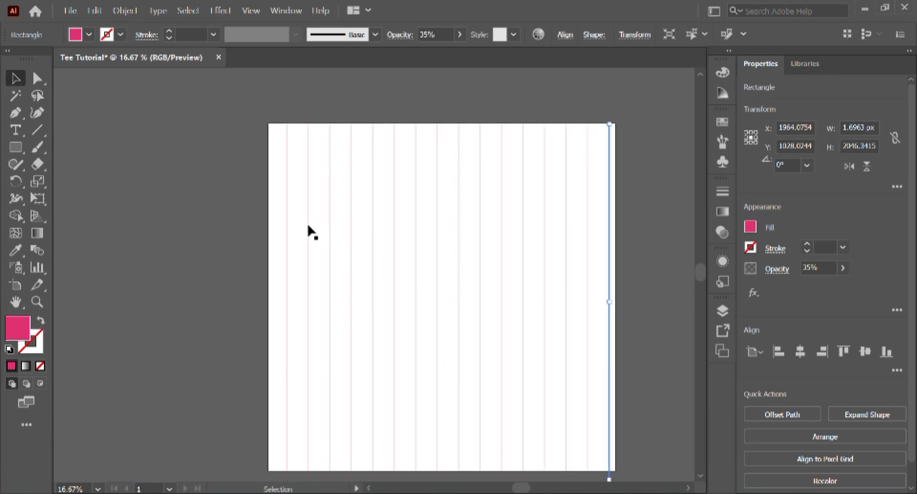
drag(201, 90, 655, 447)
Step: Select all the lines and distribute them with equal horizontal spacing
key(a)
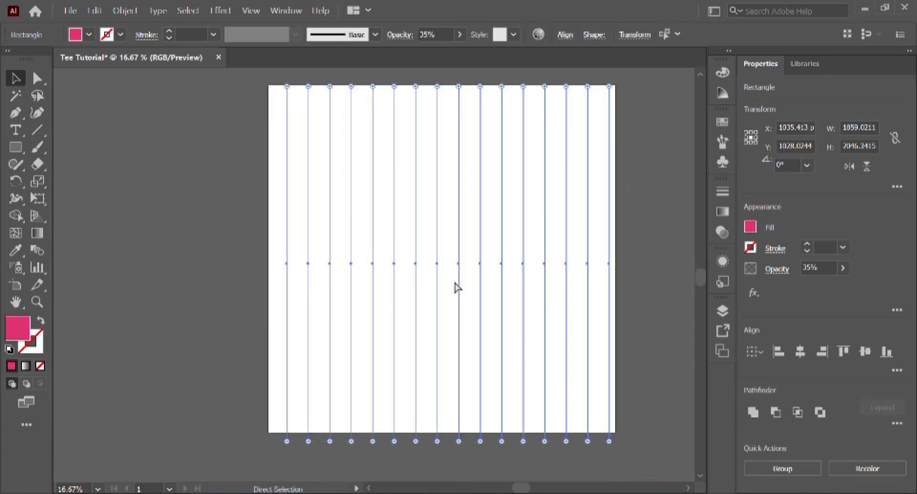
key(v)
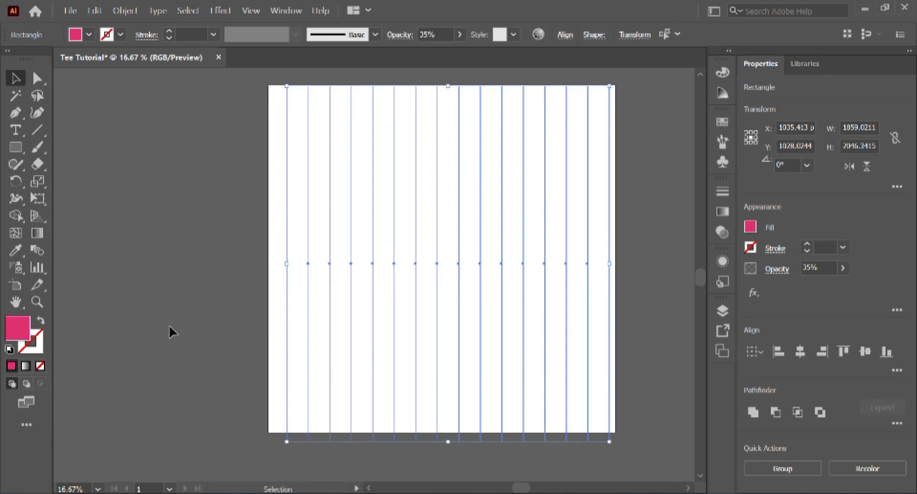
click(161, 225)
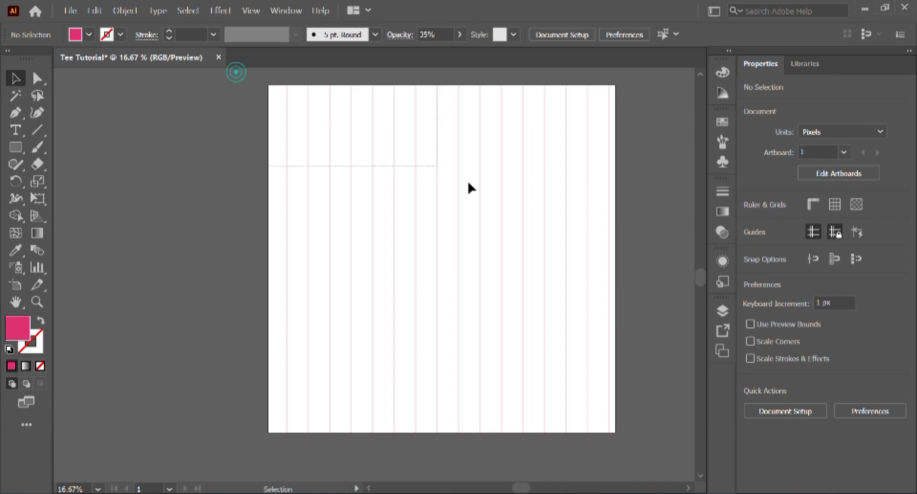
key(ctrl+a)
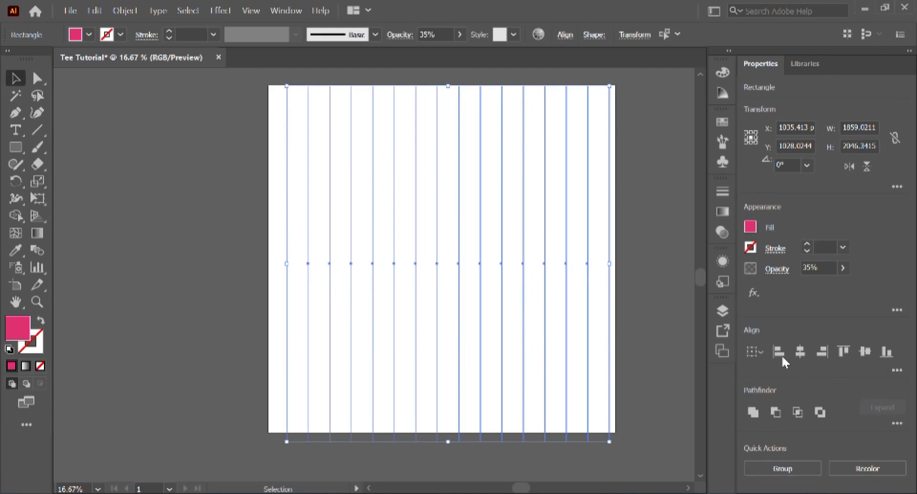
click(896, 370)
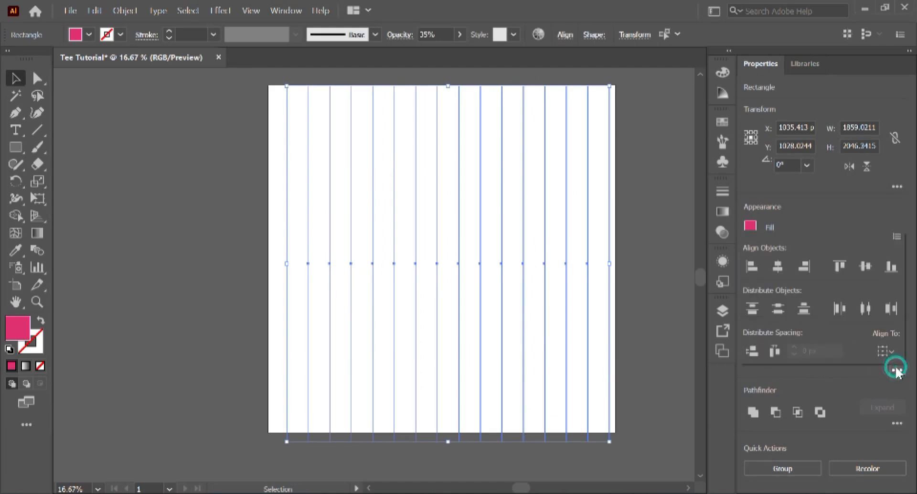
click(752, 351)
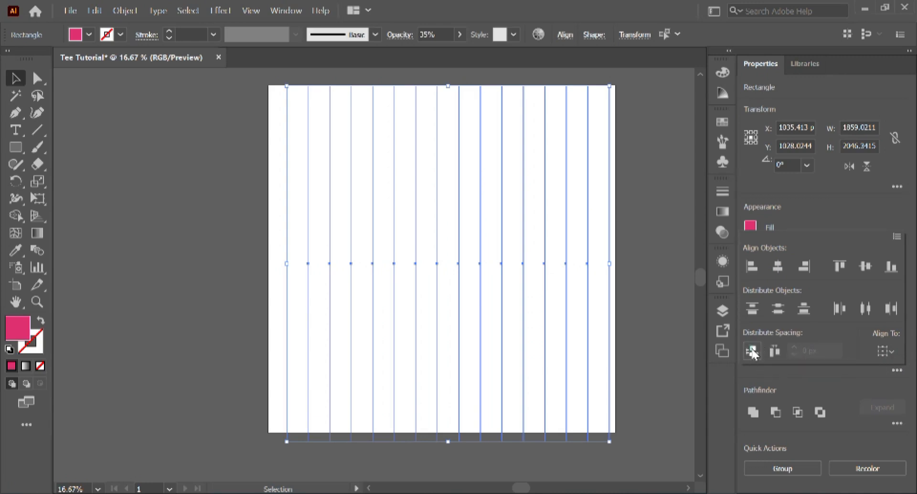
click(775, 351)
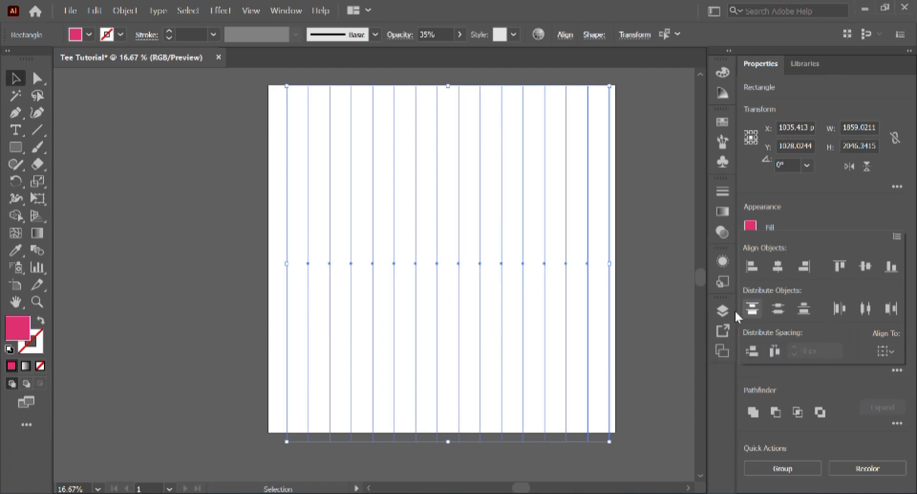
Step: Undo an accidental right alignment and reselect all the lines
click(804, 266)
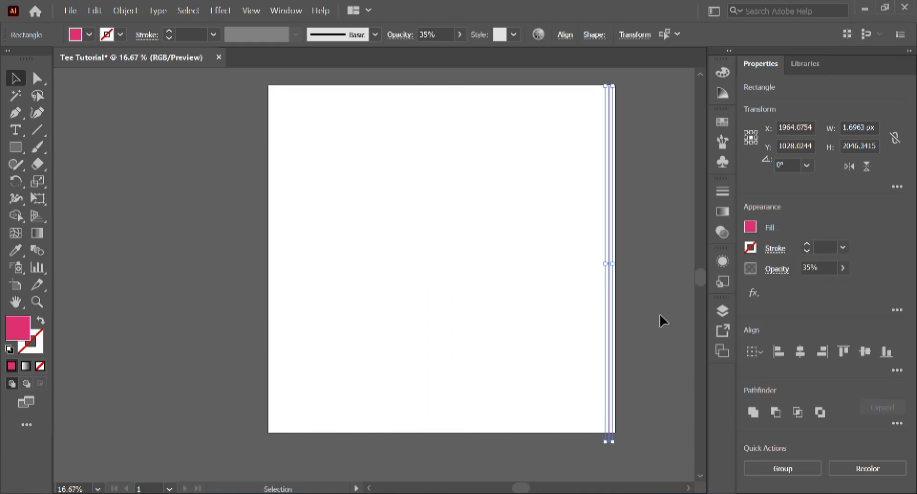
key(a)
key(ctrl+z)
key(v)
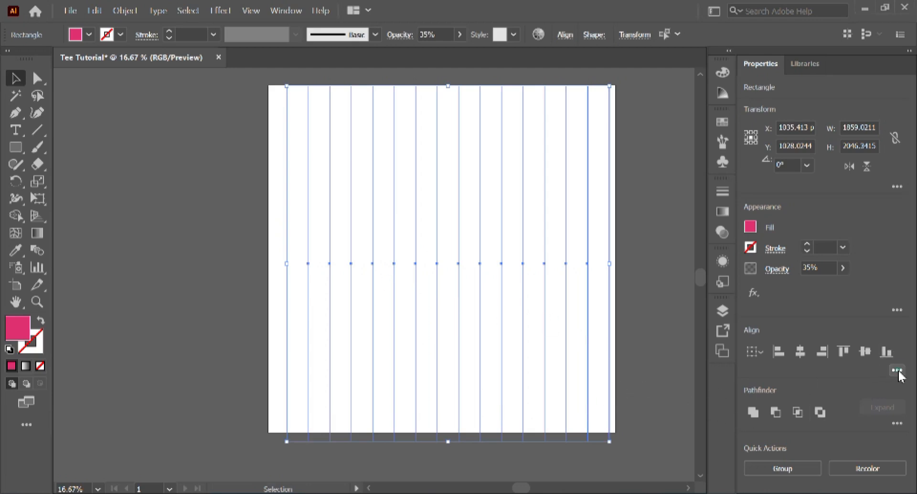
click(198, 134)
drag(327, 123, 657, 451)
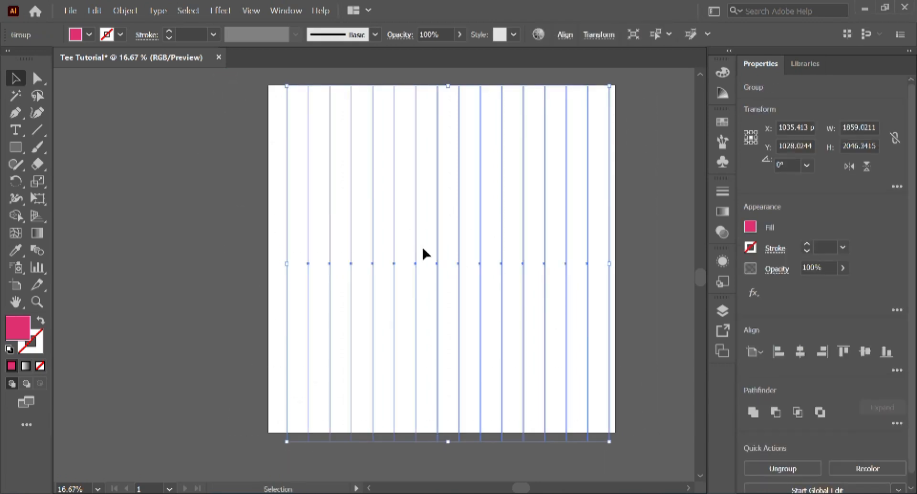
Step: Centre the line group horizontally and vertically on the artboard
click(800, 352)
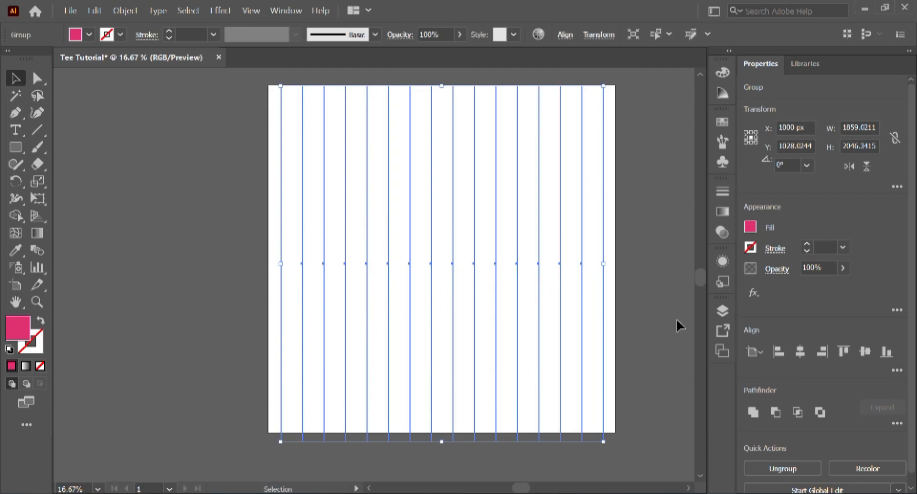
click(865, 352)
click(651, 334)
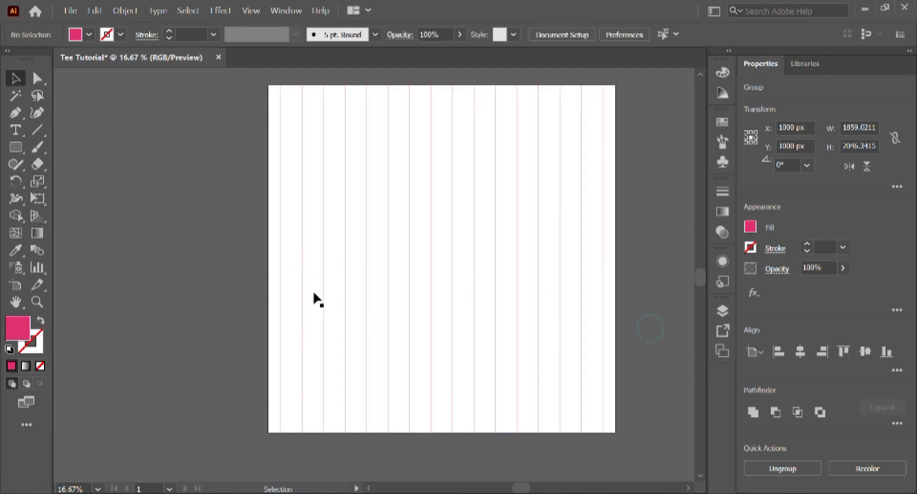
Step: Copy the line group and Paste in Place a duplicate on top
drag(160, 162, 411, 268)
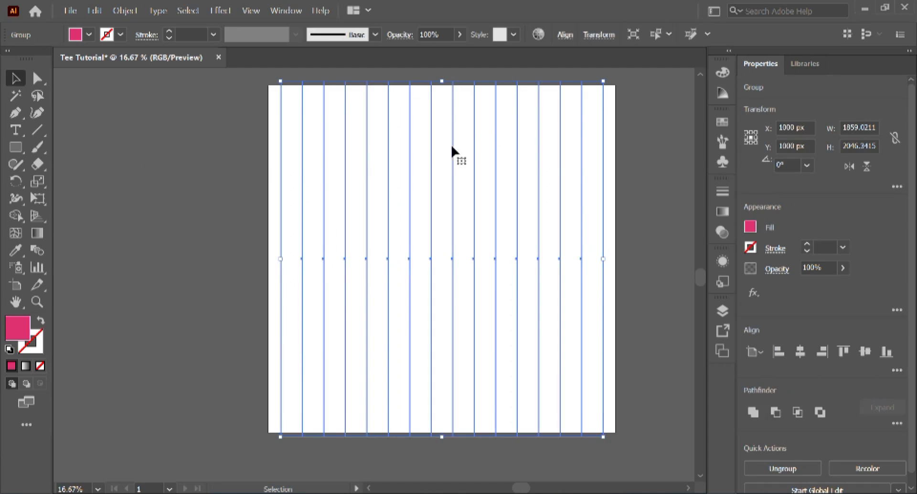
key(ctrl)
key(ctrl)
click(69, 11)
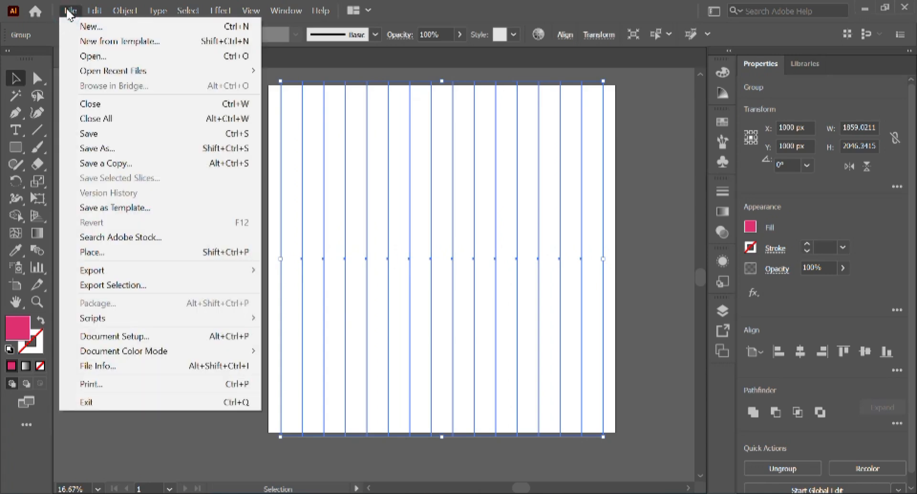
mouse_move(94, 10)
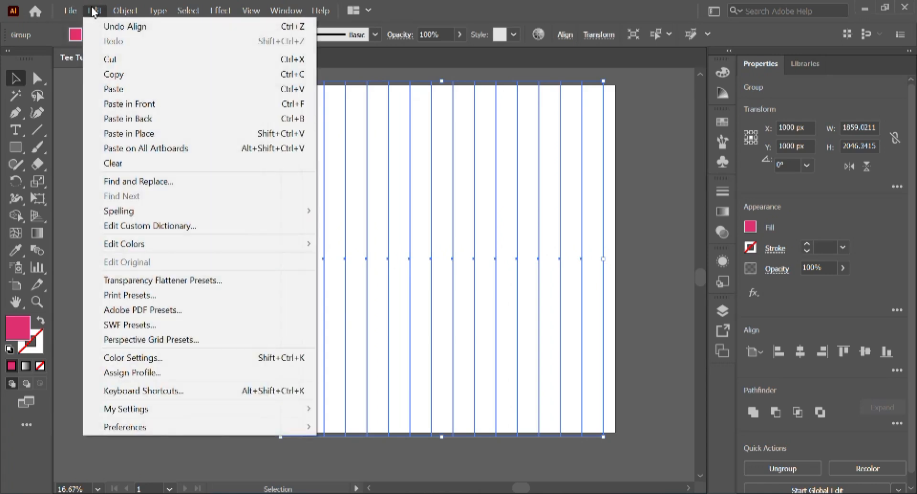
click(164, 134)
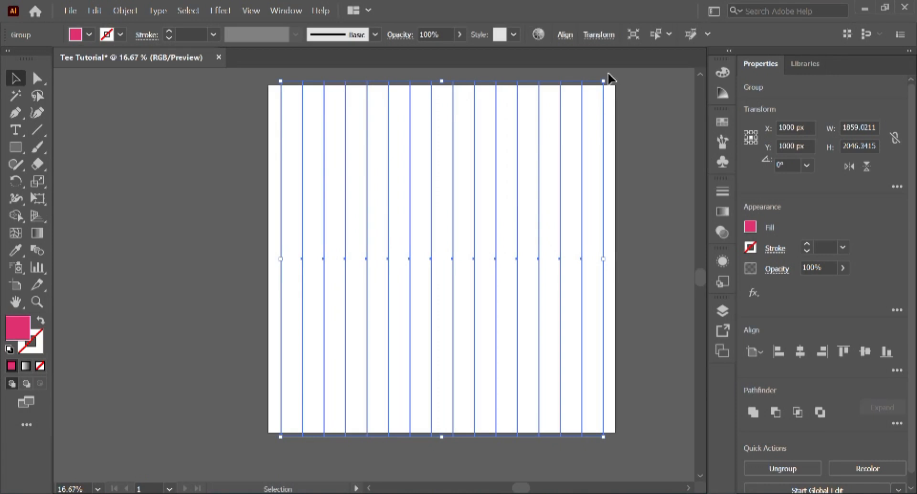
Step: Rotate the duplicated line group 270° so its lines run horizontally across the artboard
drag(610, 75, 603, 385)
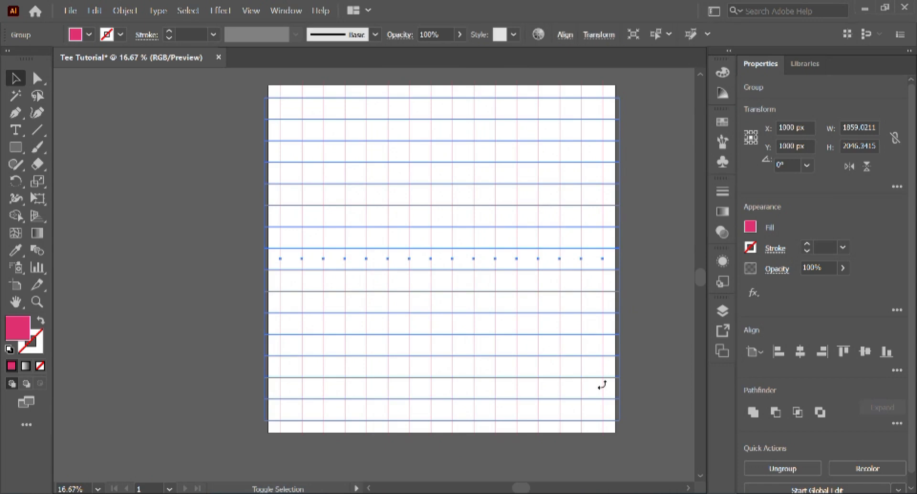
click(146, 209)
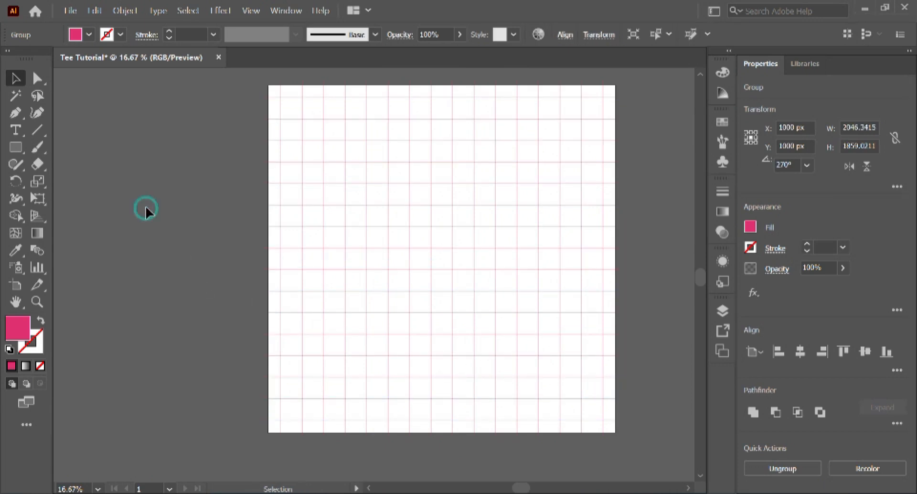
scroll(194, 213, down, 1)
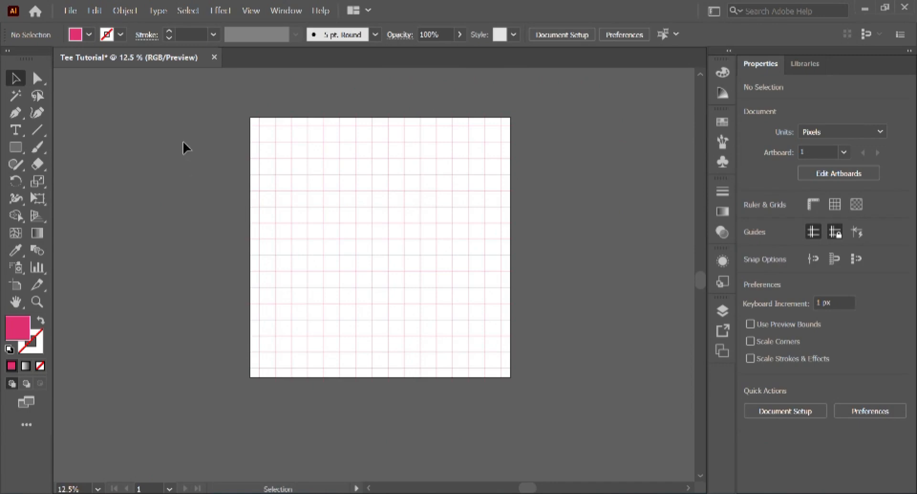
Step: Marquee-select the grid group to check it, deselect, and zoom out to 12.5%
drag(358, 162, 557, 337)
drag(618, 437, 605, 447)
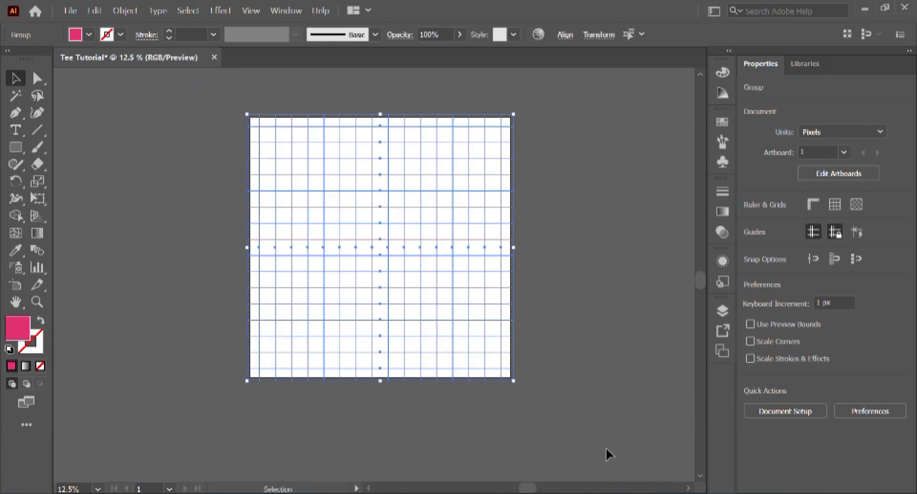
click(605, 255)
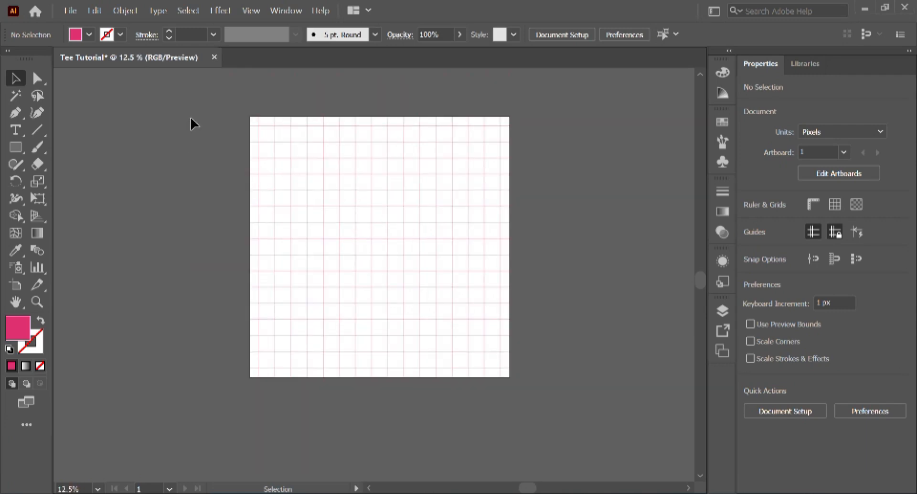
drag(217, 97, 554, 462)
drag(290, 127, 576, 397)
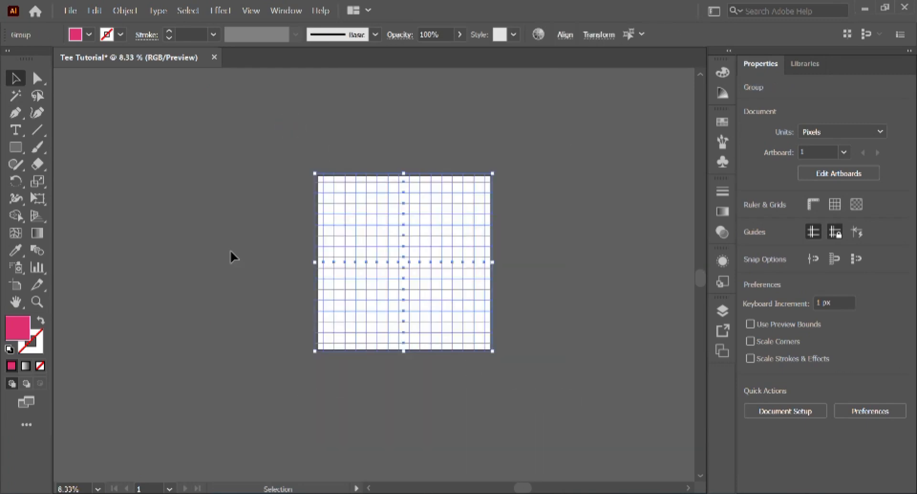
click(230, 250)
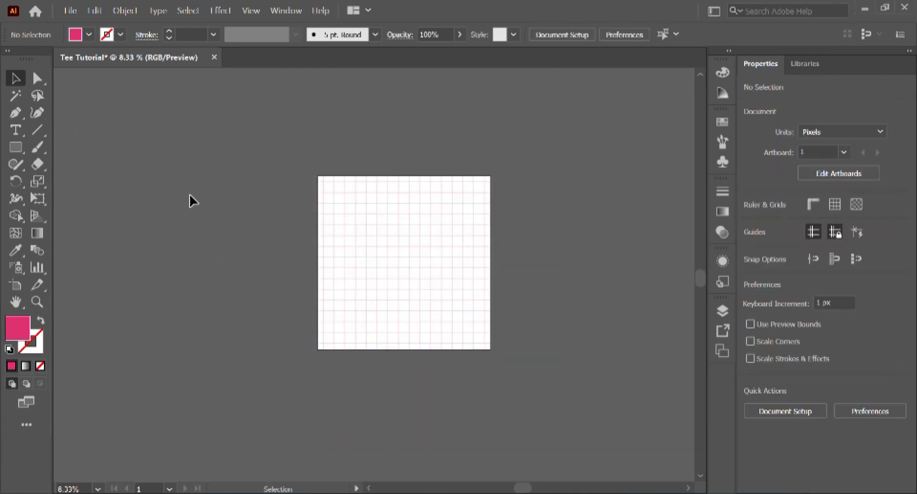
scroll(189, 193, up, 1)
scroll(539, 272, down, 2)
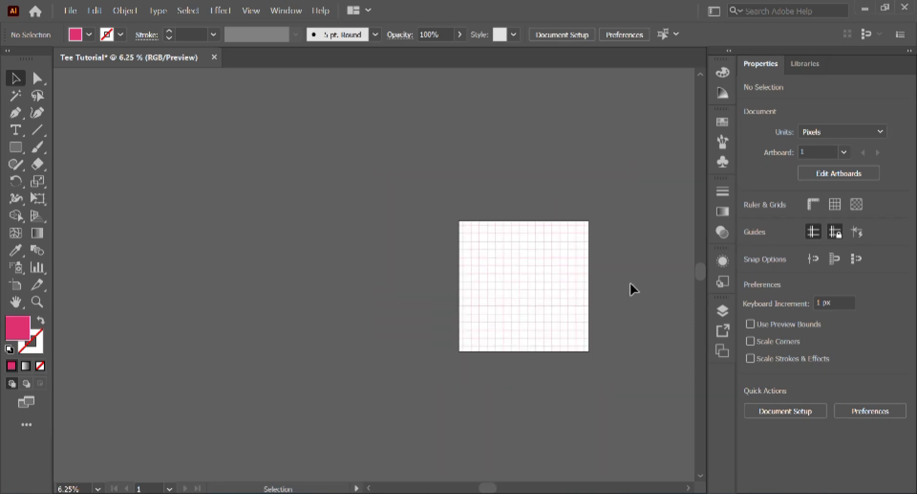
scroll(631, 283, up, 1)
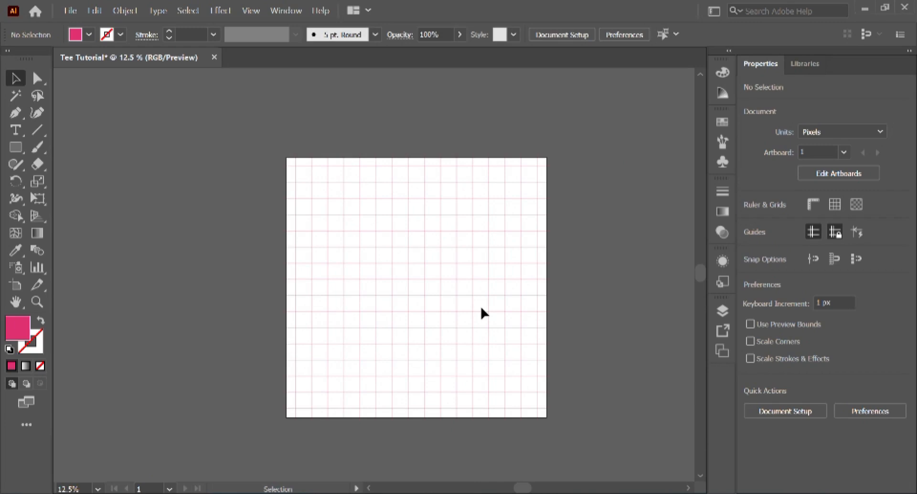
click(70, 12)
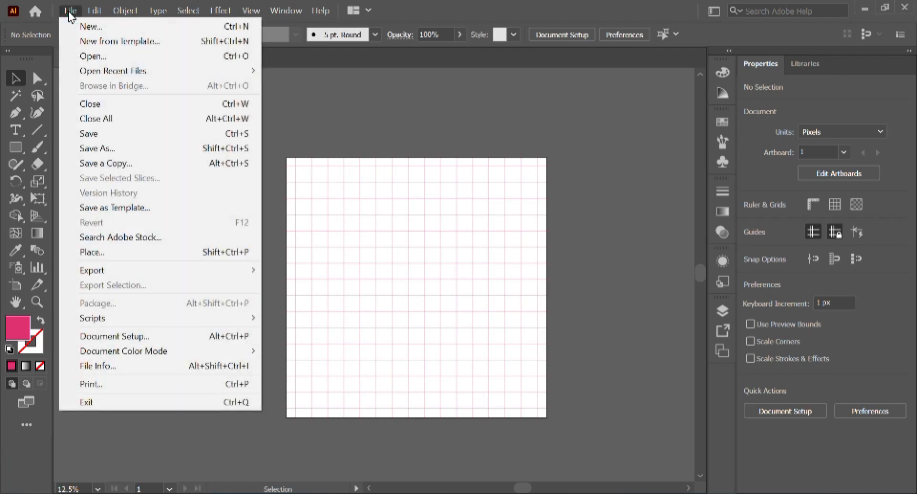
click(92, 149)
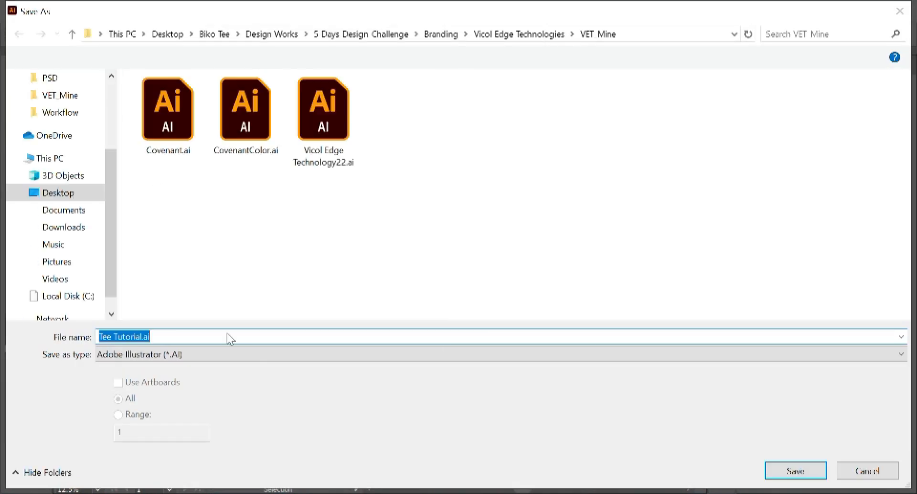
click(264, 353)
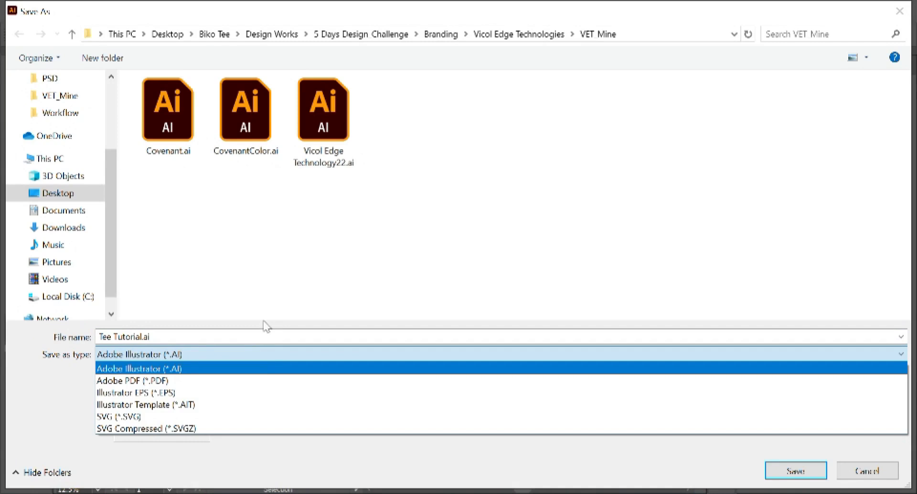
click(272, 260)
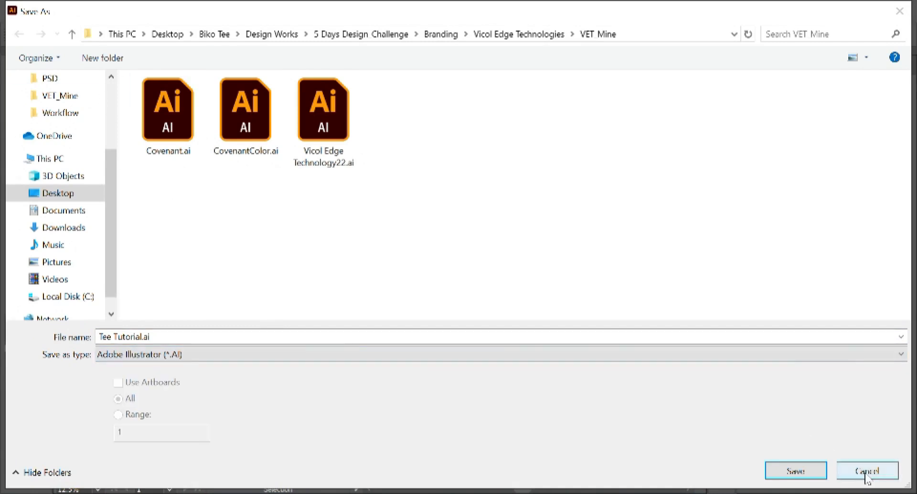
click(866, 473)
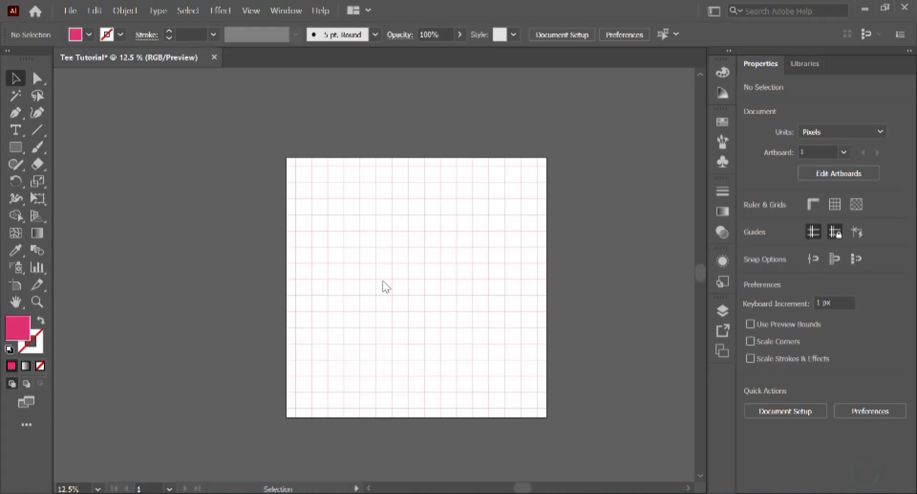
click(73, 15)
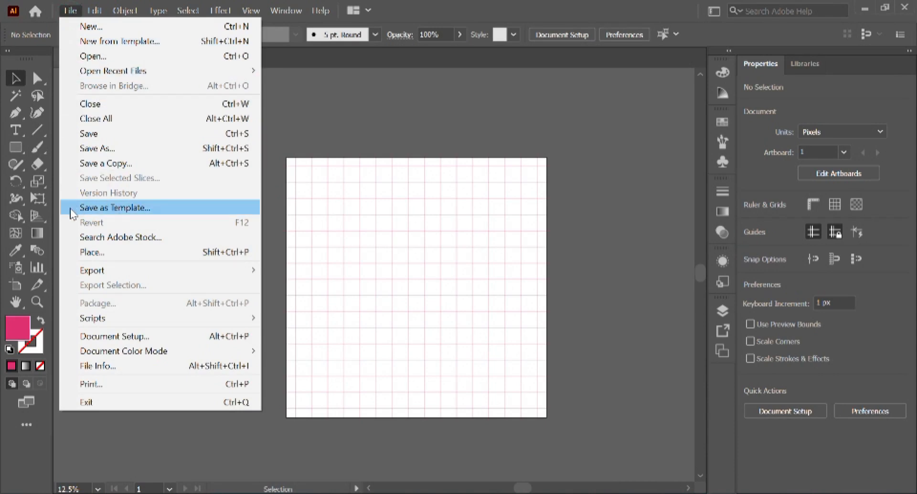
Step: Export the artboard to VET Mine as Tee Tutorial.jpg: JPEG, RGB, quality 10, 300 ppi
mouse_move(101, 269)
click(363, 288)
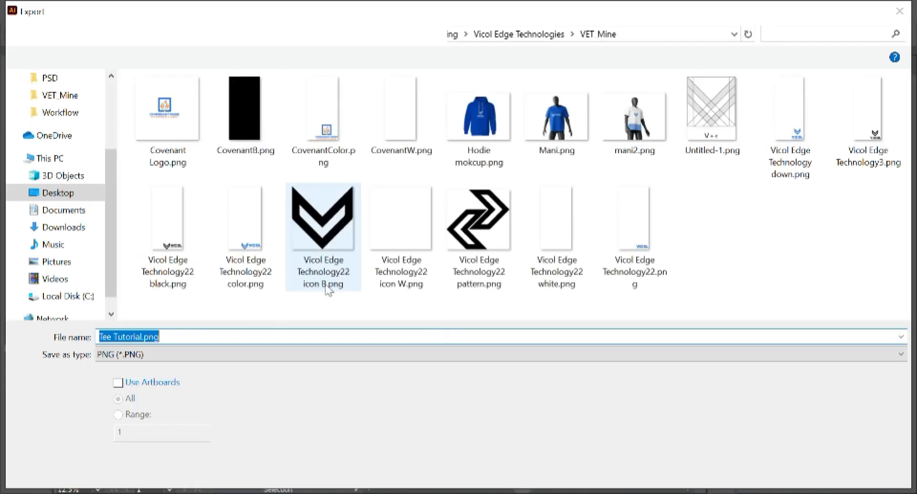
click(248, 359)
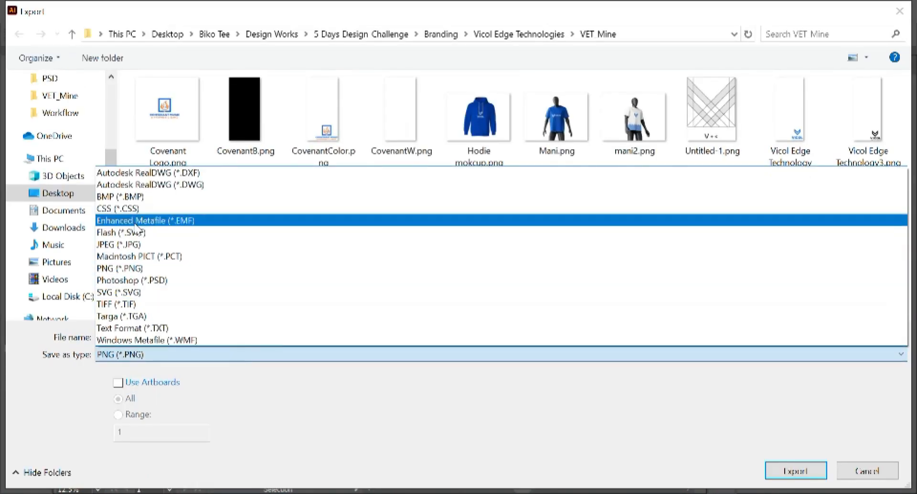
click(131, 245)
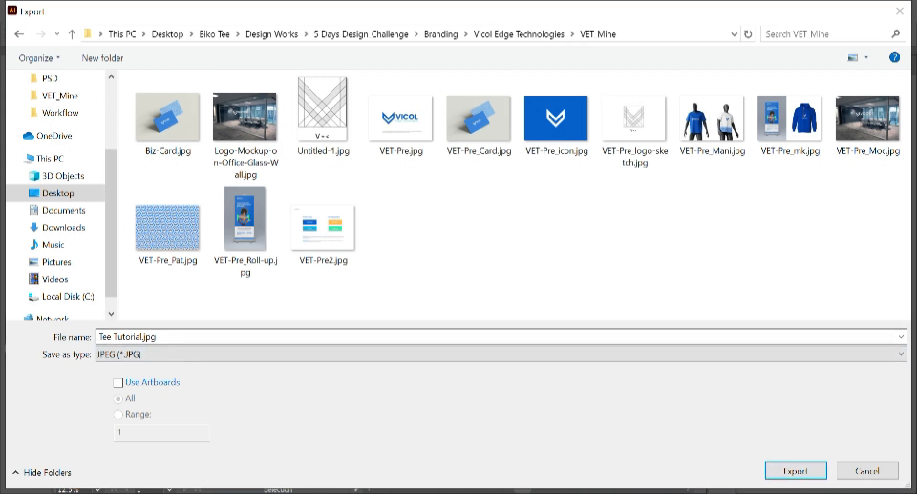
click(796, 471)
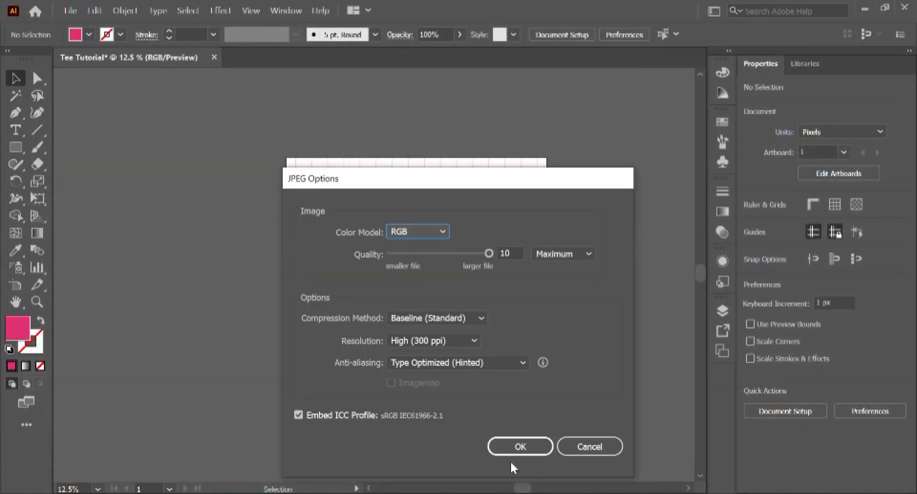
click(517, 445)
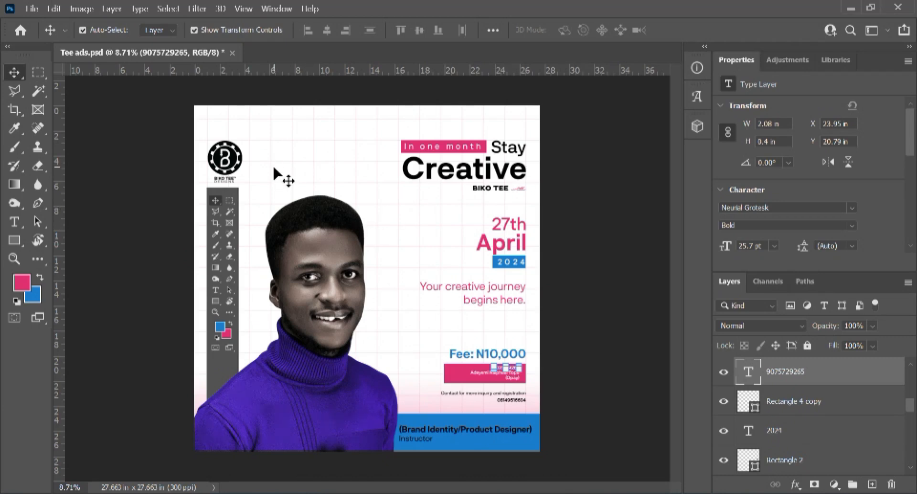
Step: Bring up Photoshop's Open dialog with Ctrl+O over the Tee ads flyer
key(ctrl)
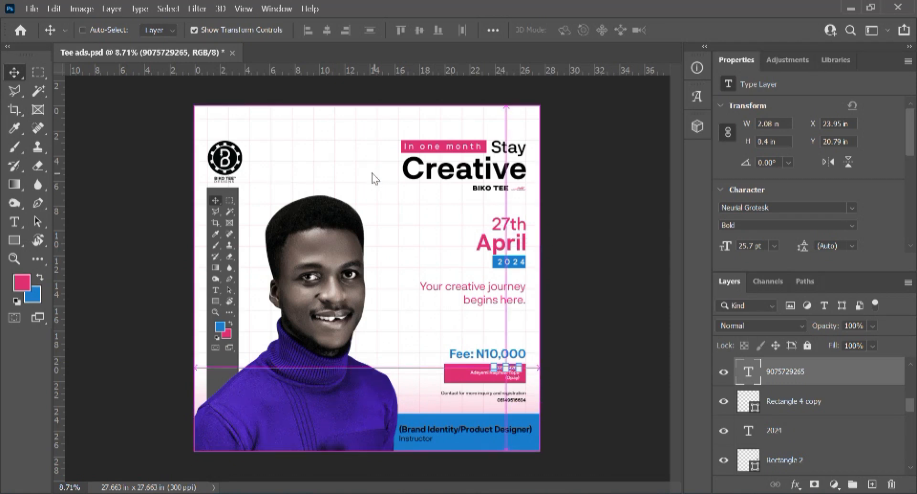
key(ctrl+o)
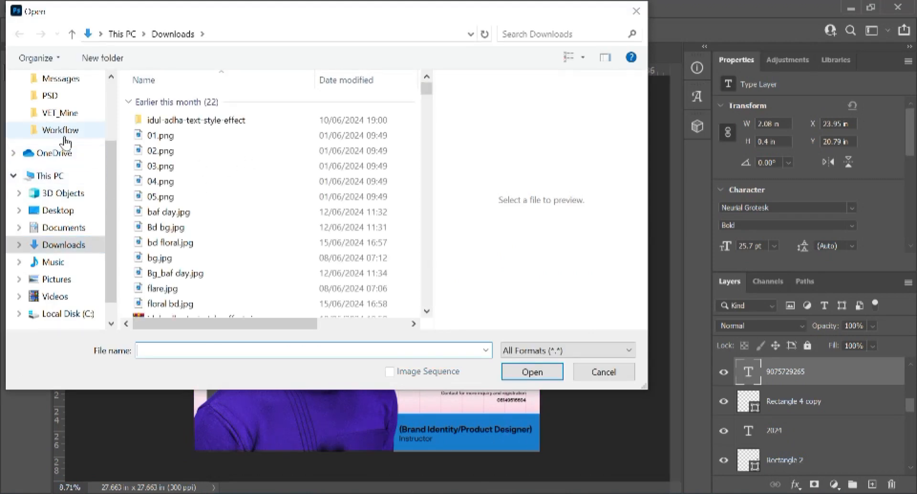
Step: Browse to VET_Mine in Quick access and open Tee Tutorial.jpg
scroll(63, 197, up, 2)
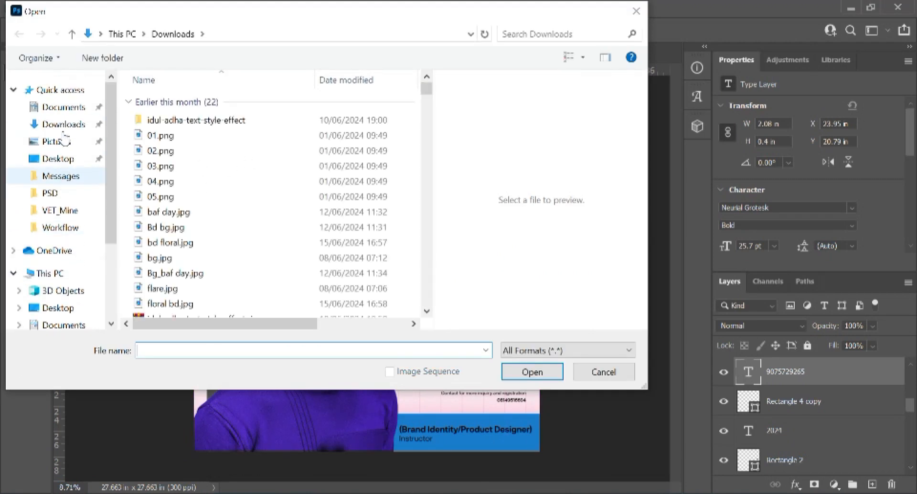
click(60, 211)
scroll(256, 264, down, 2)
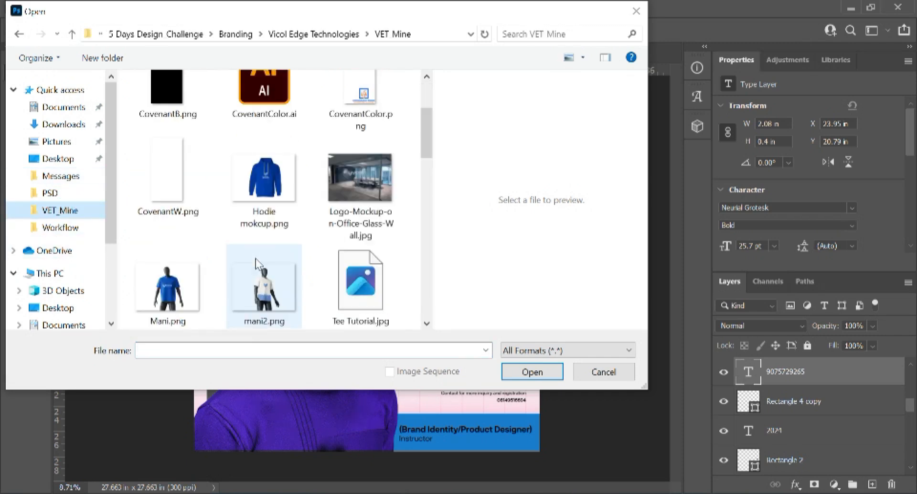
click(360, 282)
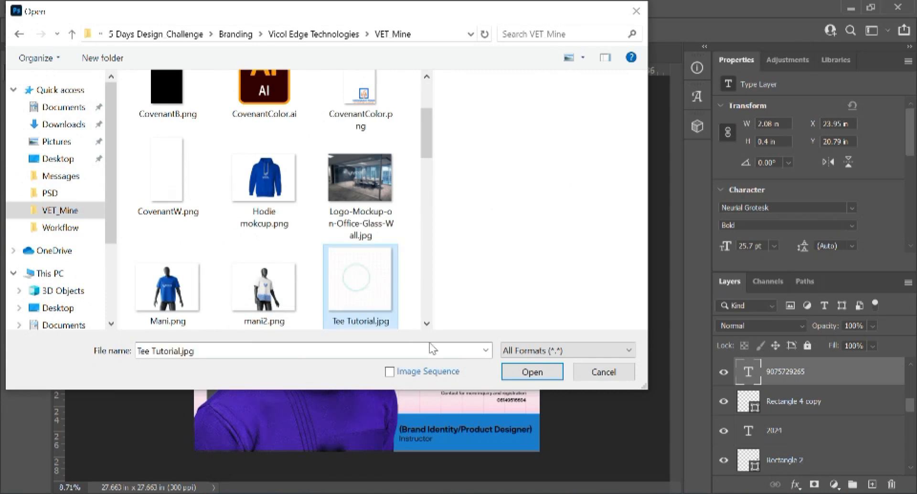
click(532, 372)
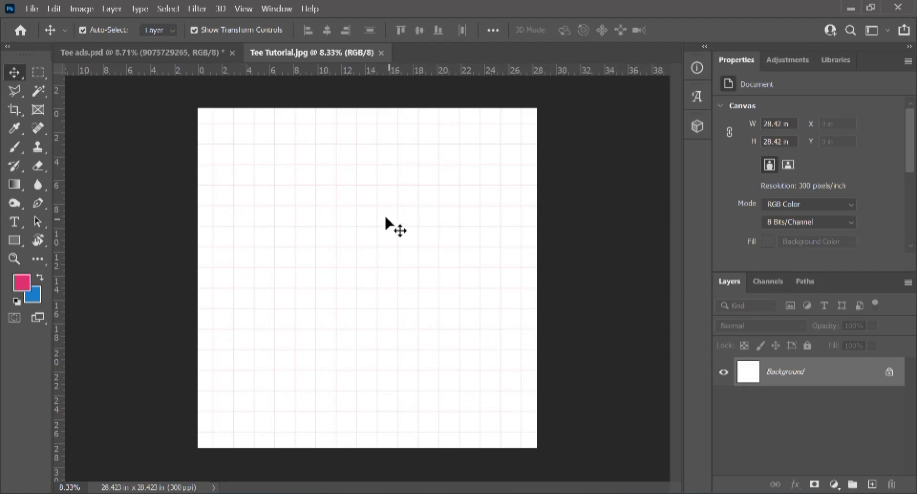
Step: Draw a light blue rectangle shape bar in the upper right of the canvas
click(14, 185)
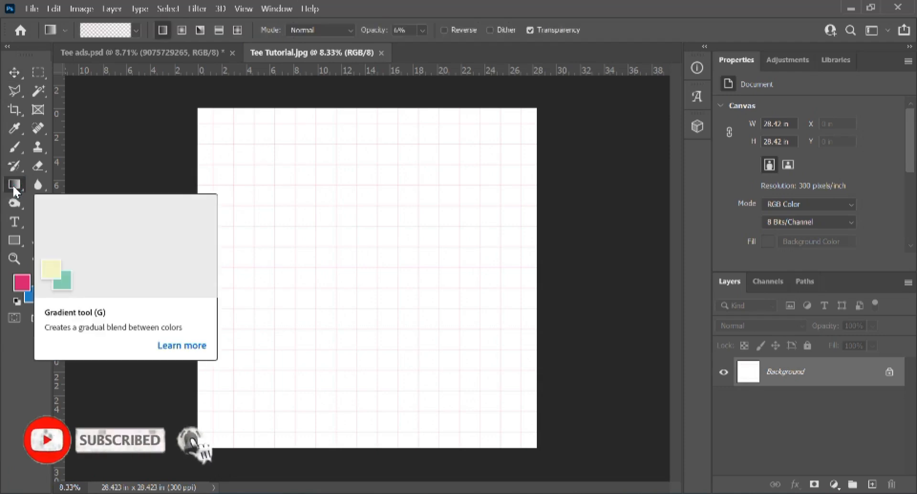
right_click(15, 185)
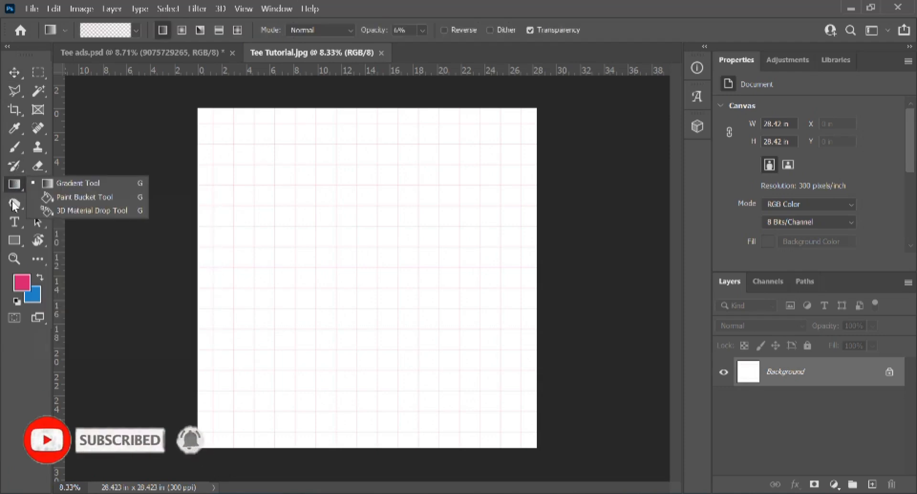
click(13, 244)
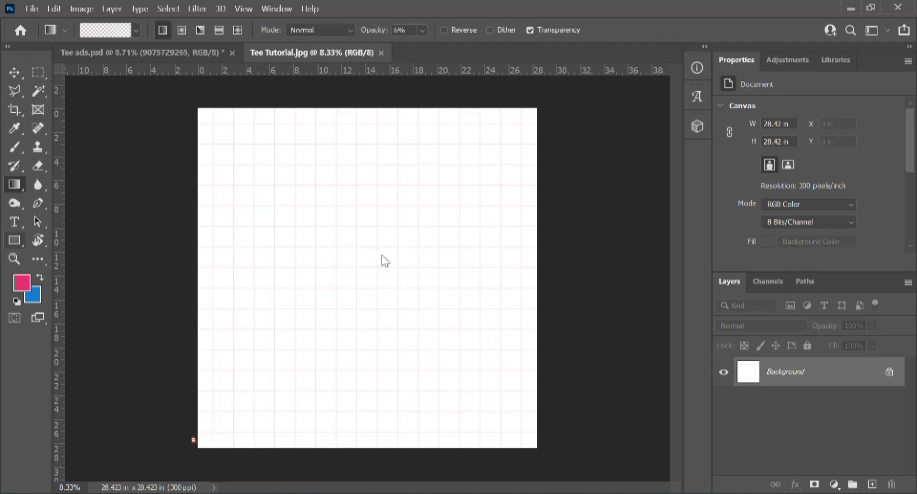
click(372, 138)
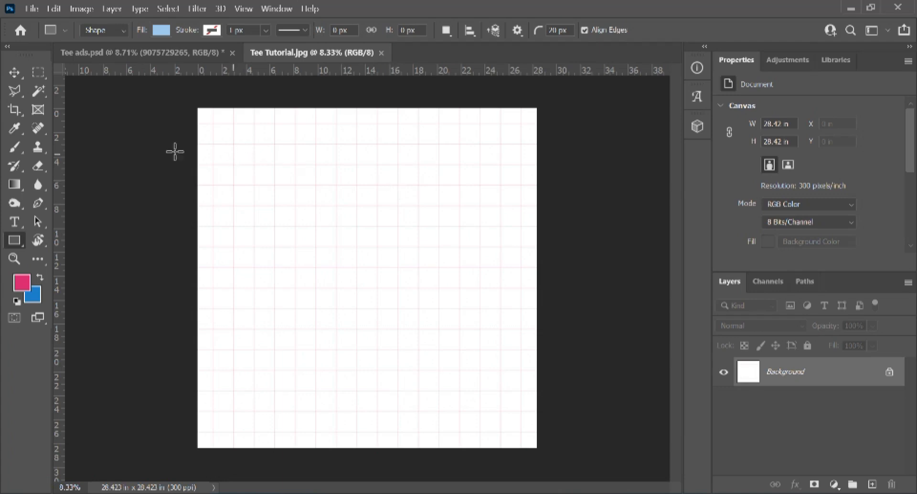
click(122, 32)
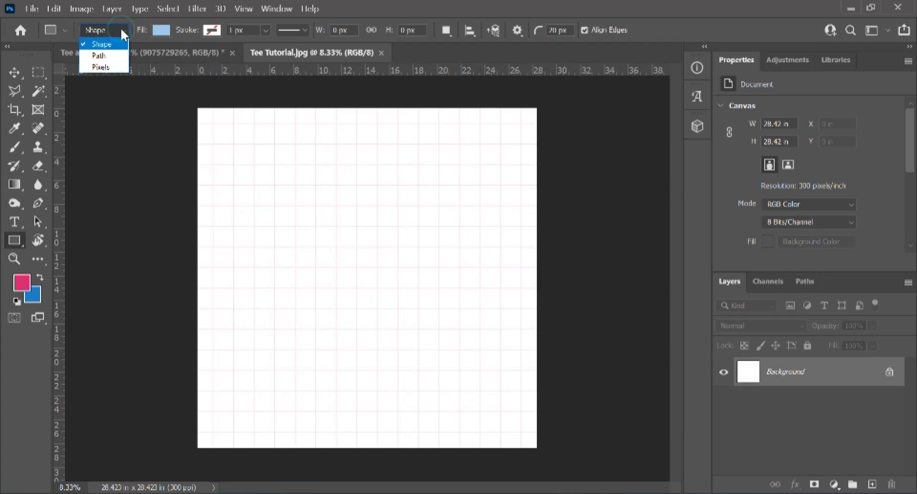
click(116, 45)
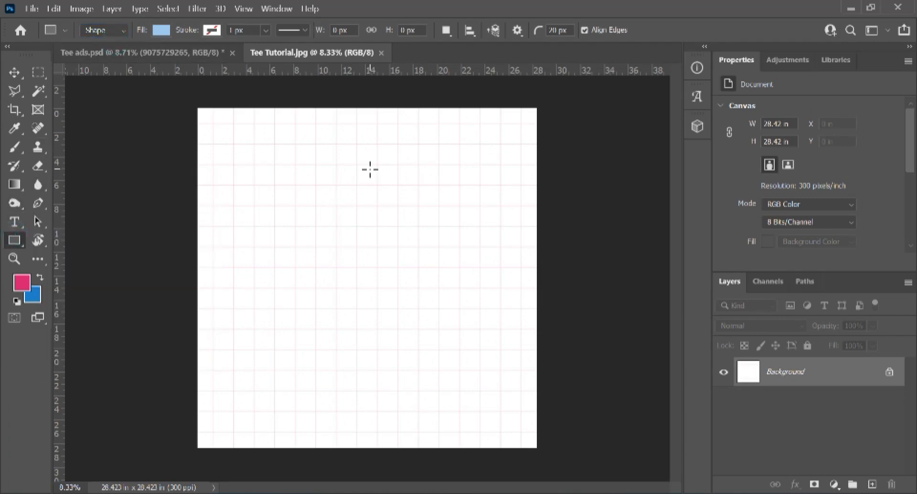
drag(370, 160, 501, 182)
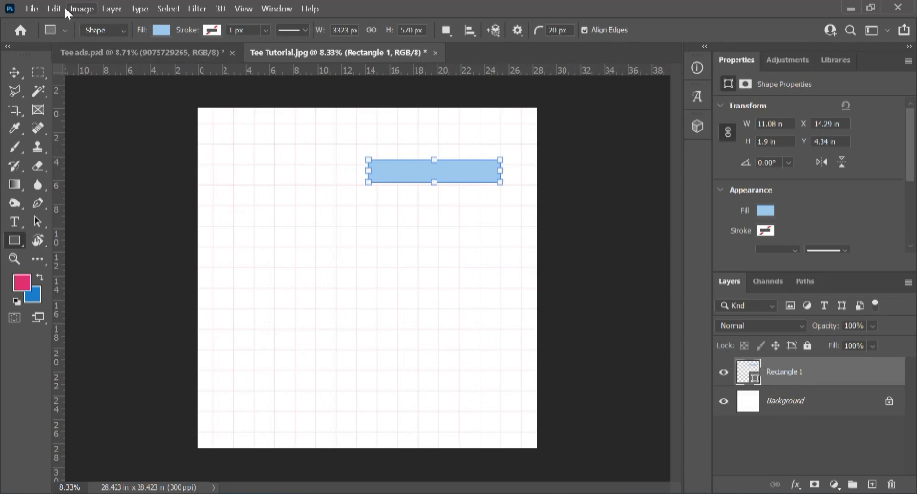
Step: Change the bar's fill to the sampled pink colour
double_click(741, 371)
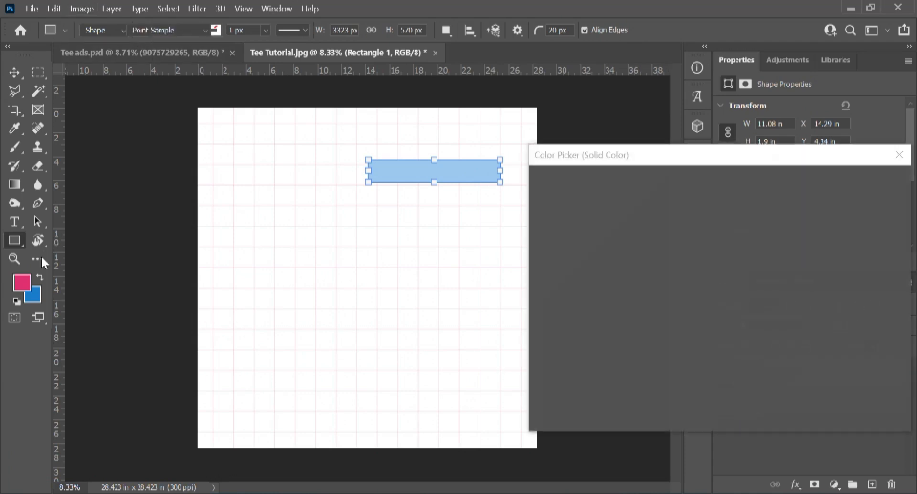
click(25, 280)
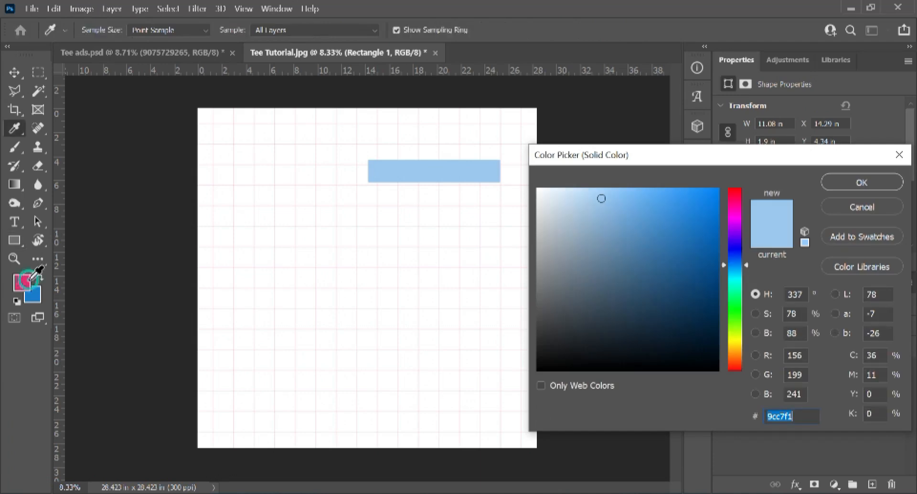
click(849, 187)
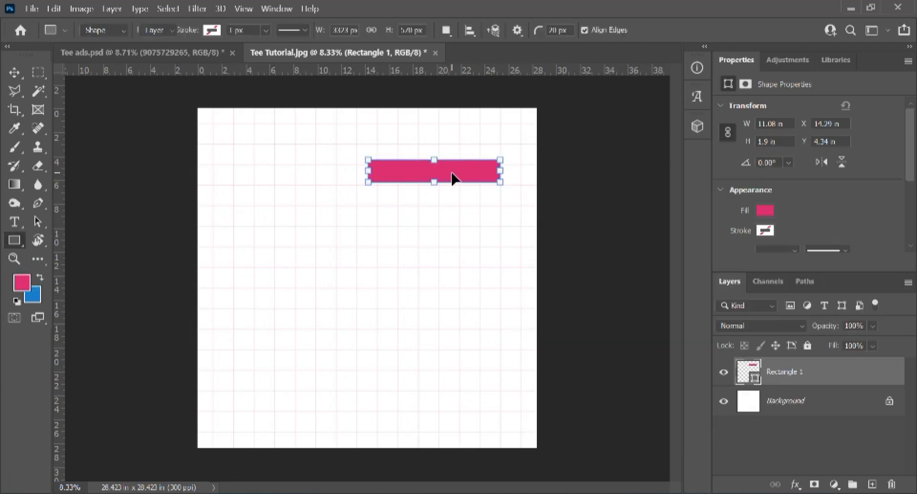
Step: Move the pink bar up slightly and shrink it from the top and left edges
key(v)
mouse_move(454, 178)
mouse_down()
mouse_move(455, 156)
mouse_move(459, 164)
mouse_up()
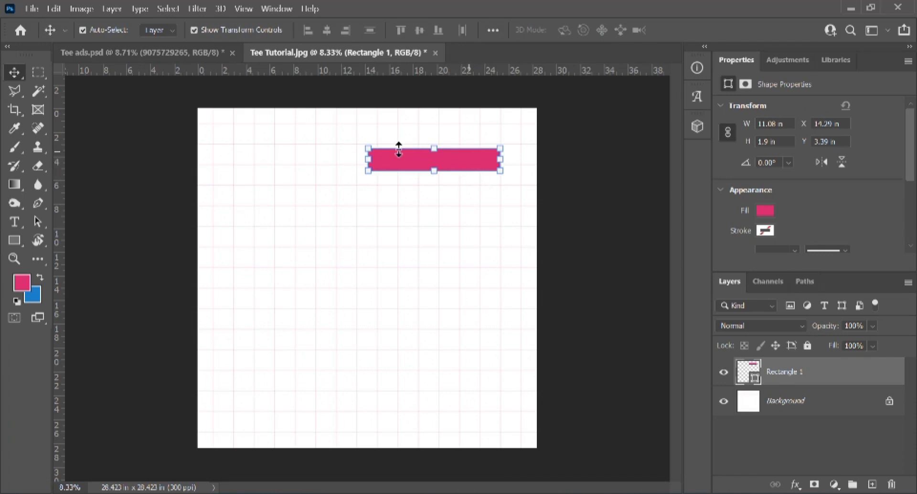
scroll(414, 146, up, 3)
drag(466, 130, 467, 135)
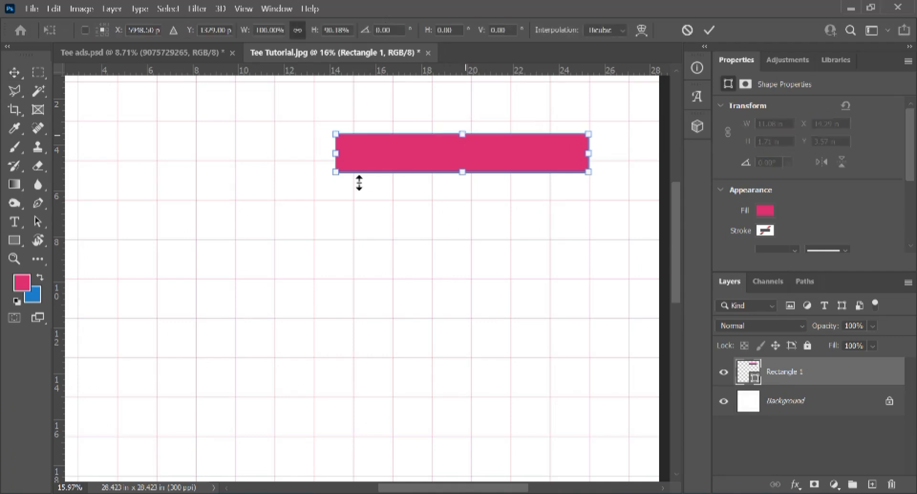
drag(342, 153, 384, 152)
Step: Apply the bar resize, start a text line below it, and set the text colour to black
key(Return)
key(ctrl+0)
key(t)
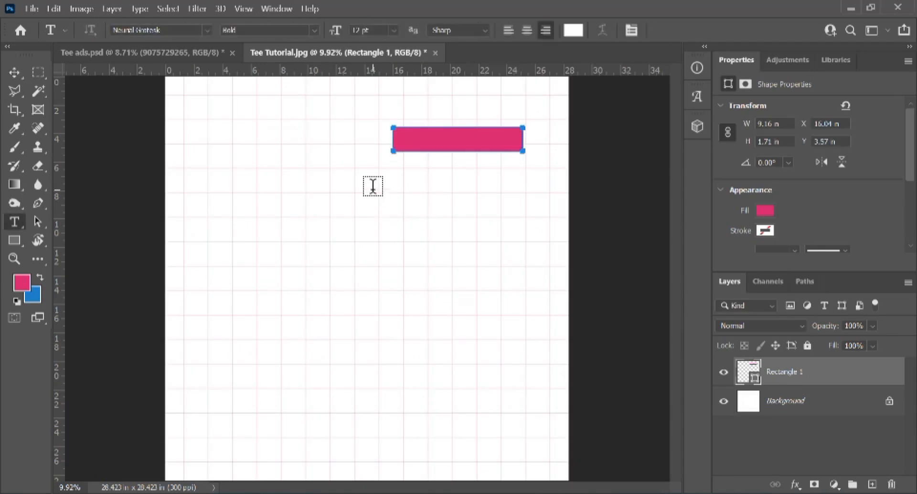
click(388, 191)
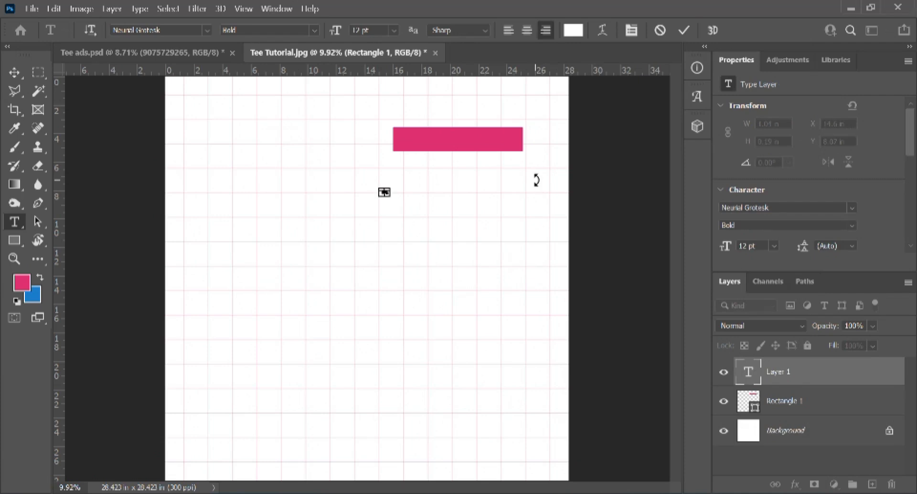
key(ctrl+t)
click(679, 210)
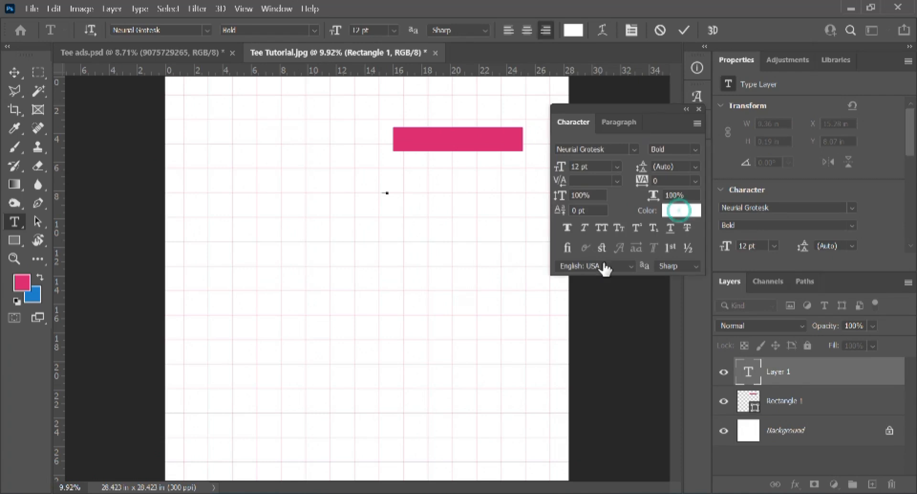
click(590, 286)
mouse_move(535, 360)
mouse_down()
mouse_move(510, 382)
mouse_move(499, 364)
mouse_up()
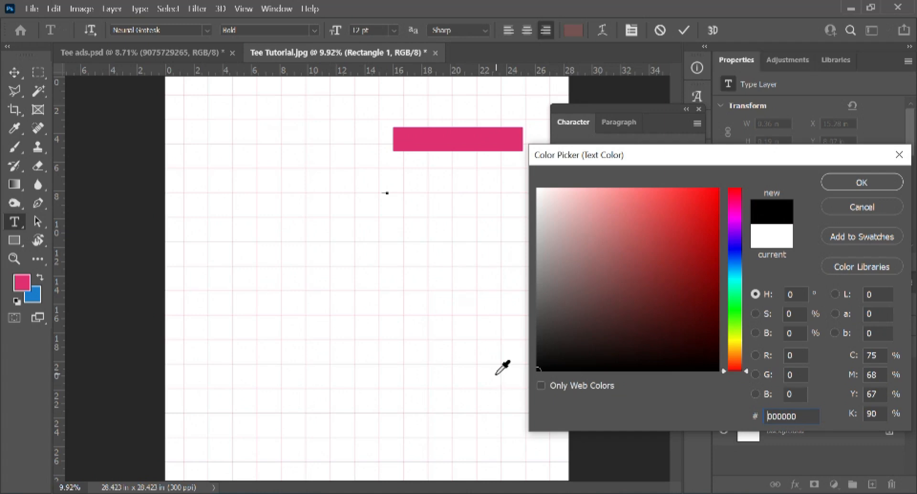
click(832, 186)
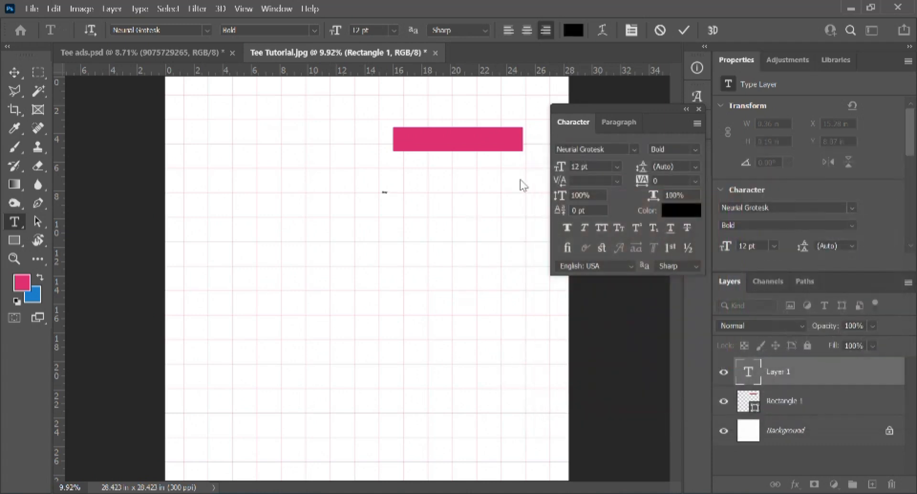
Step: Set Optical kerning, 56 pt size and left alignment, and commit the 'Stay' text
click(618, 181)
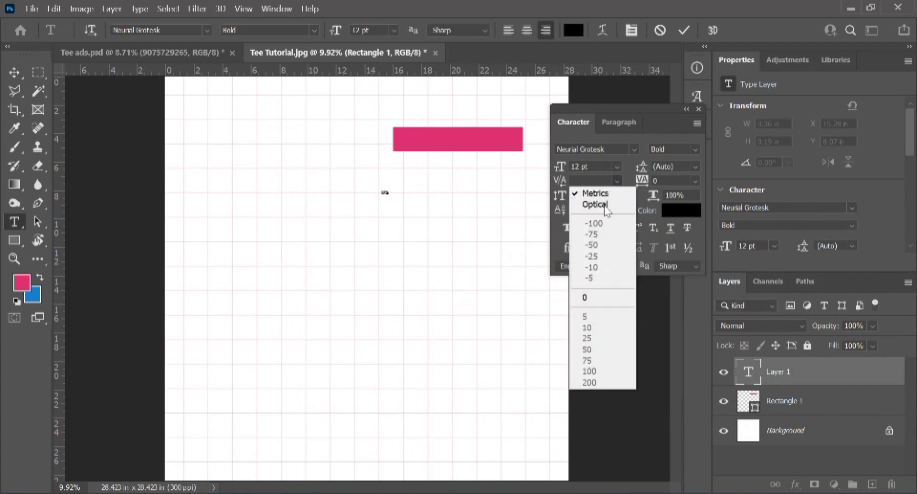
click(603, 205)
drag(559, 168, 592, 173)
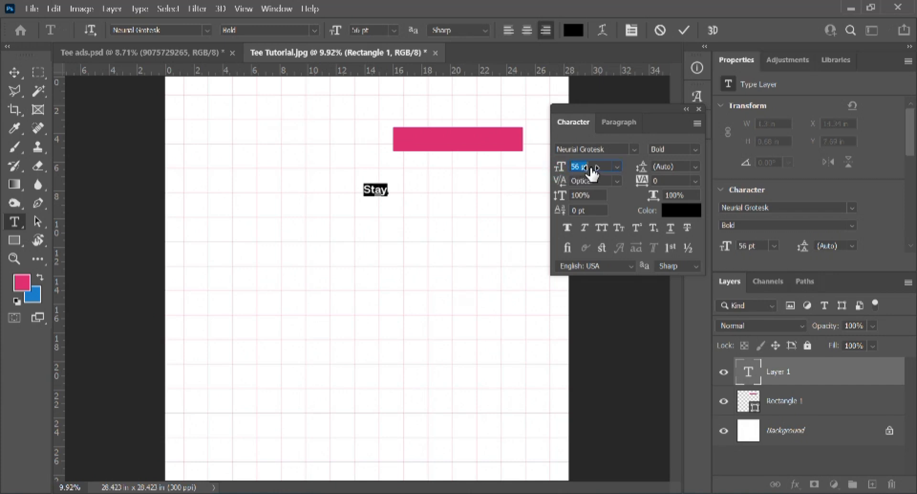
click(507, 30)
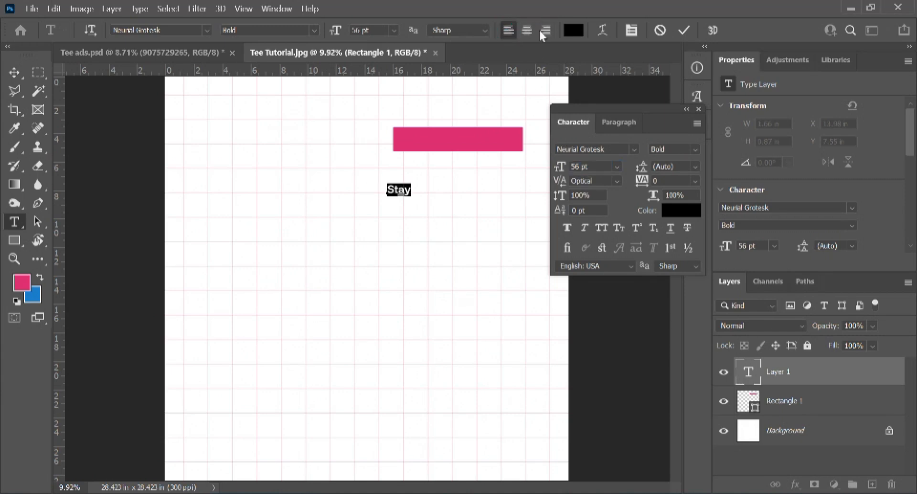
click(685, 30)
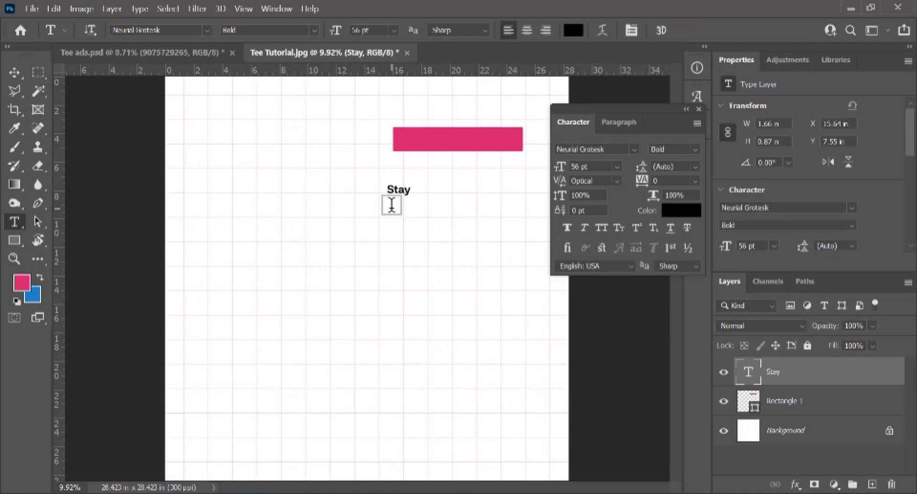
key(v)
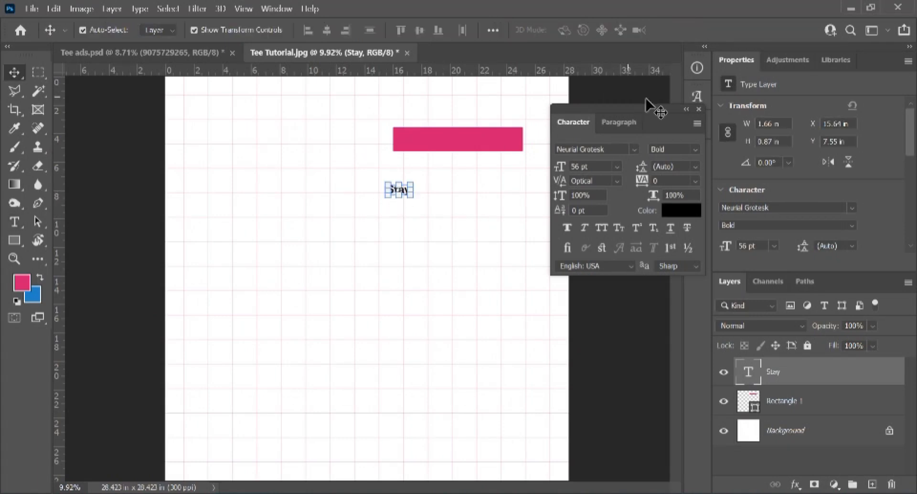
Step: Move Stay to the right of the pink bar and shift the bar further left
click(698, 106)
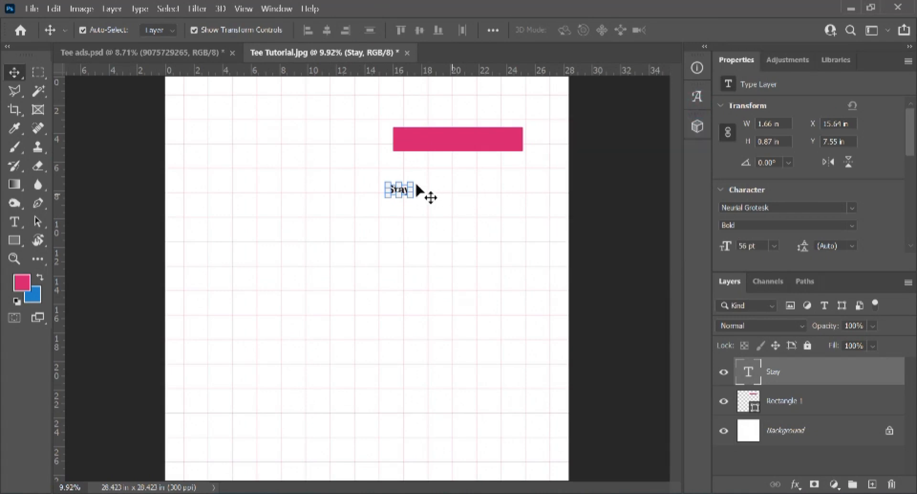
scroll(410, 182, up, 4)
drag(400, 201, 597, 128)
click(499, 121)
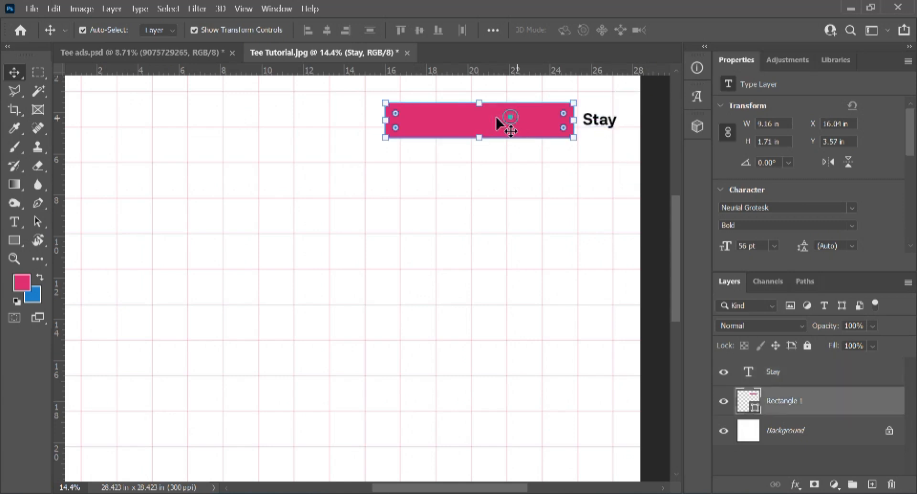
drag(415, 122, 319, 123)
Step: Scale Stay up to about 123 pt and move it up beside the pink bar
click(612, 125)
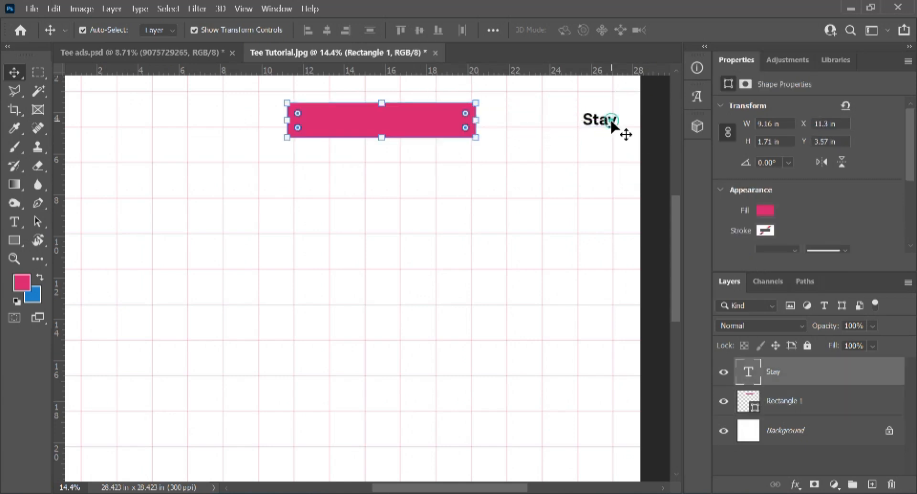
key(ctrl+t)
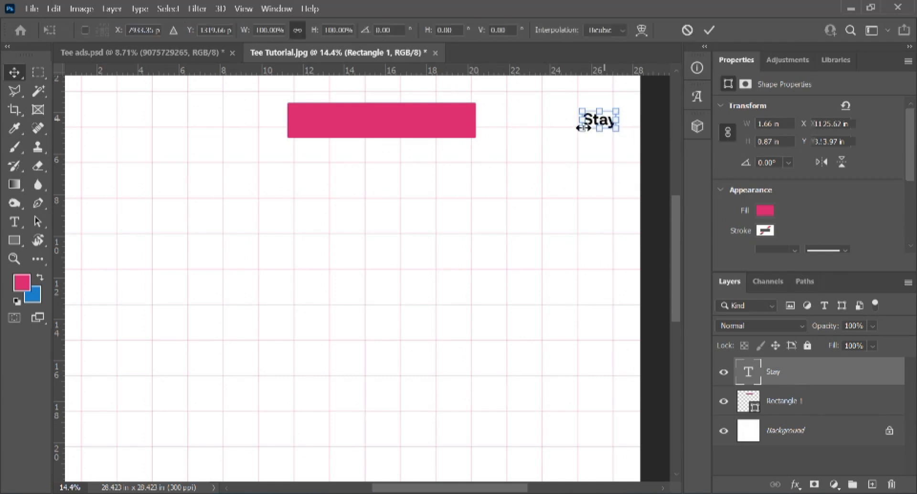
drag(582, 128, 540, 148)
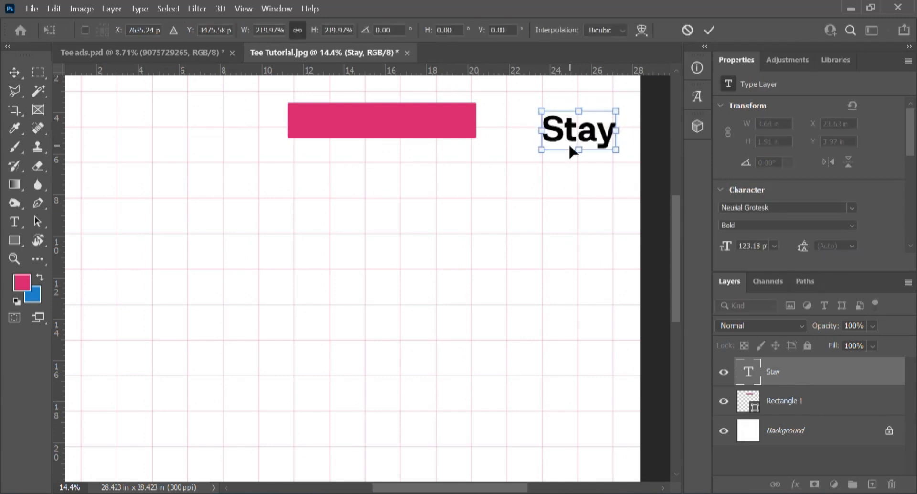
key(Return)
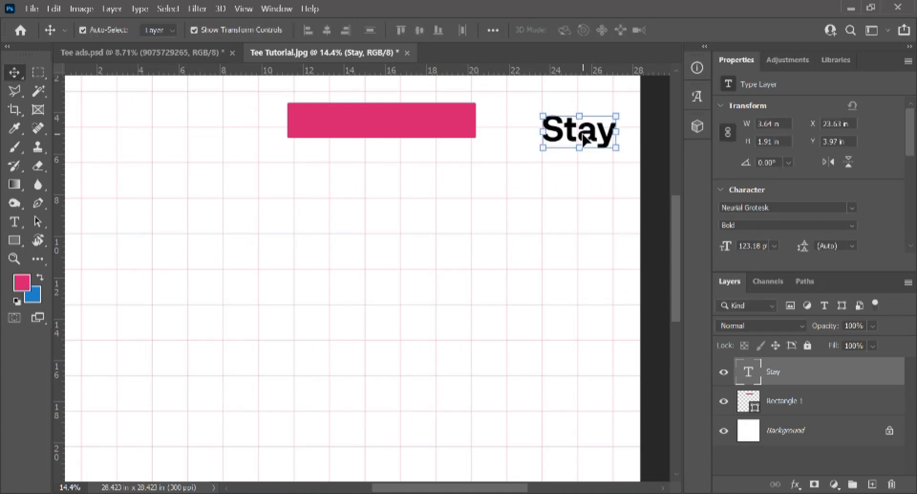
drag(584, 138, 577, 123)
scroll(585, 154, down, 1)
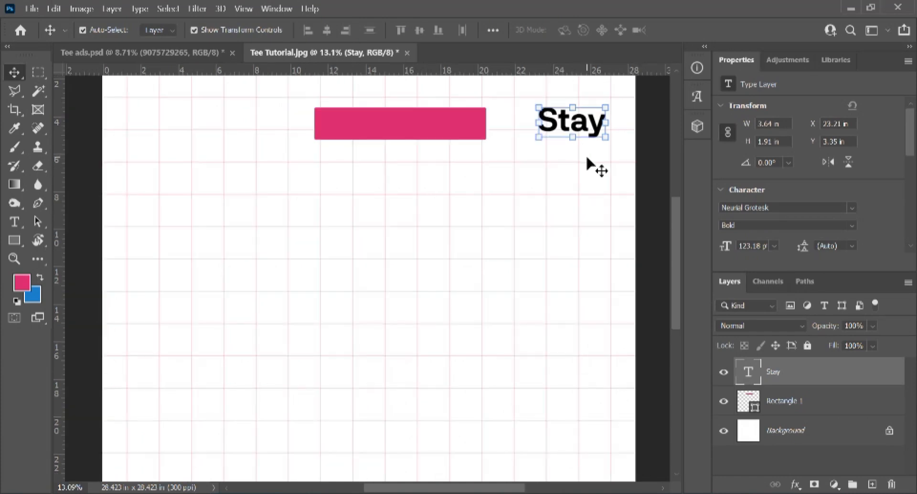
Step: Switch Stay to Neurial Grotesk Regular, commit, and nudge it slightly right
double_click(583, 123)
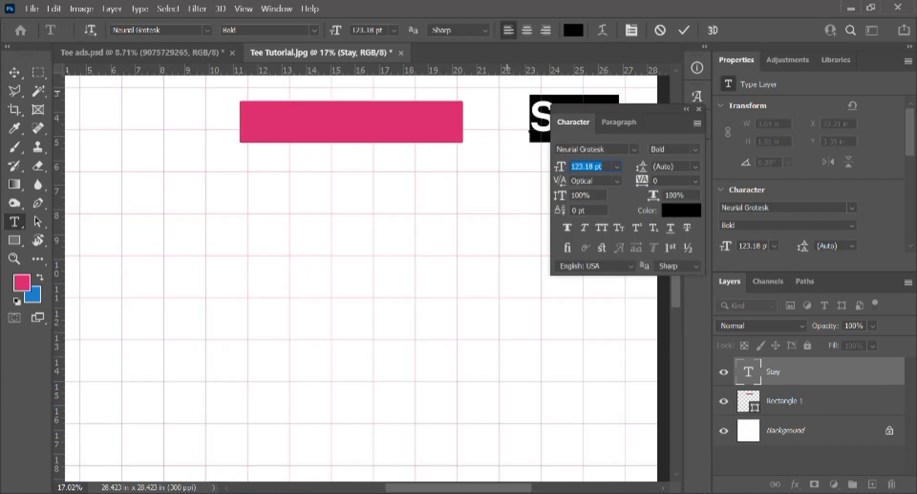
click(695, 150)
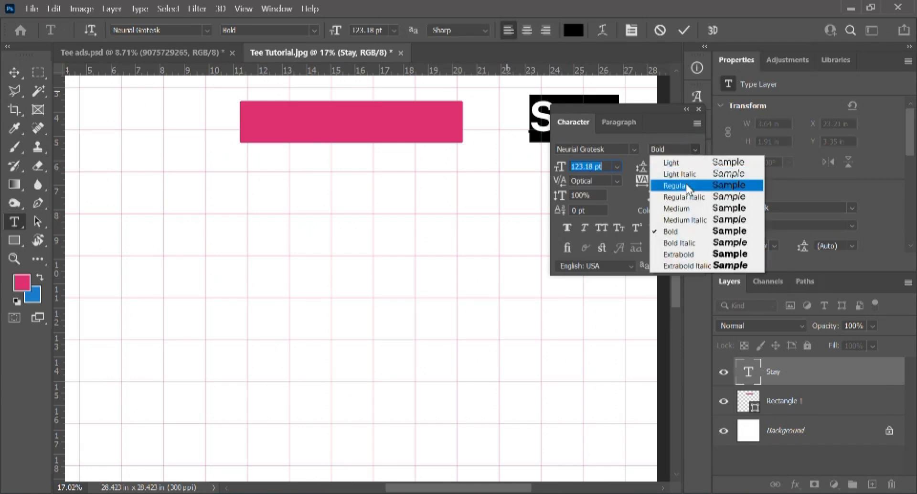
click(689, 209)
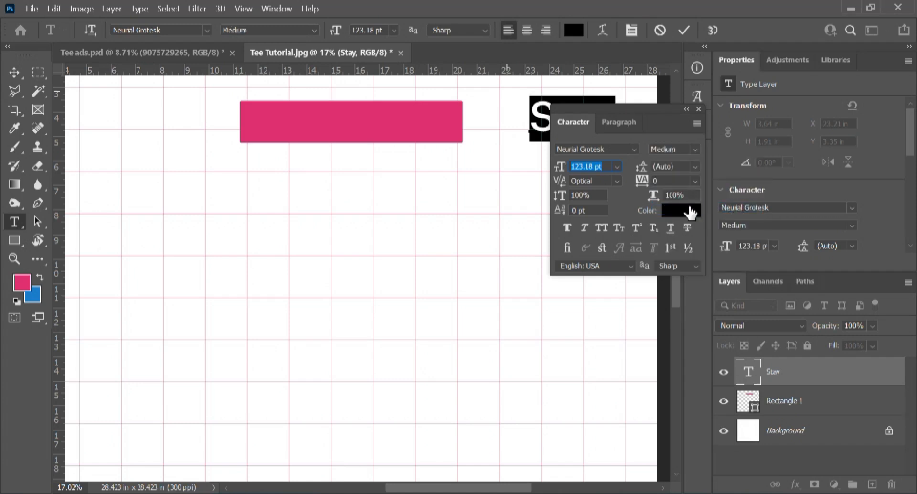
drag(649, 112, 644, 183)
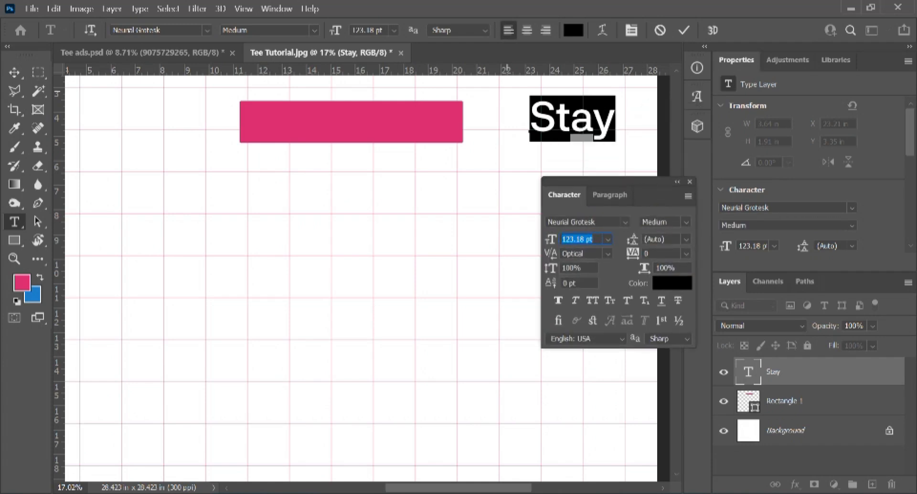
click(683, 222)
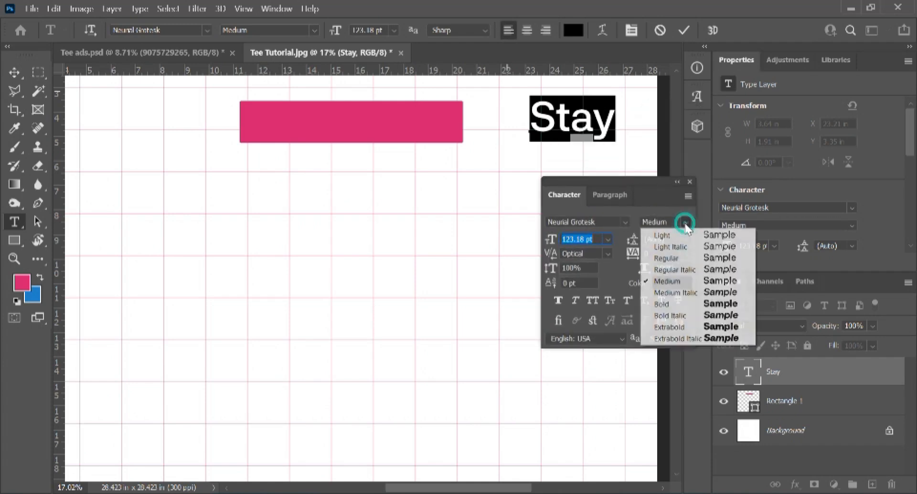
click(669, 260)
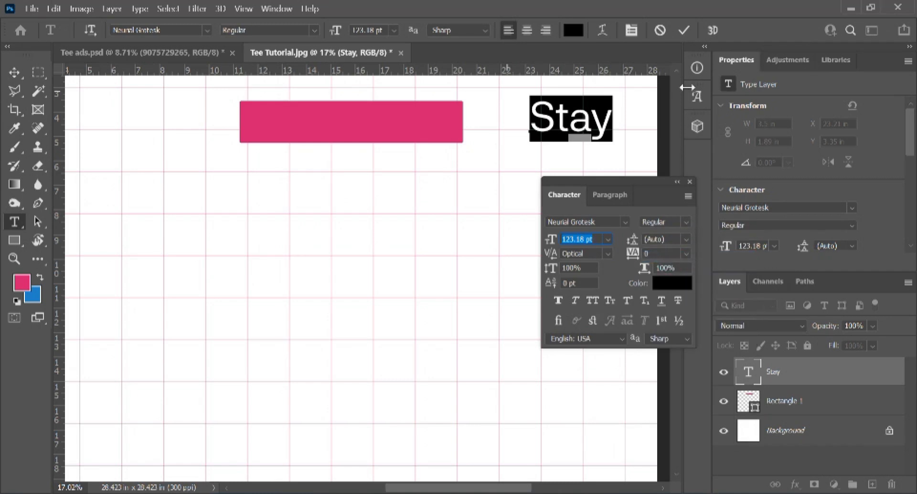
click(593, 156)
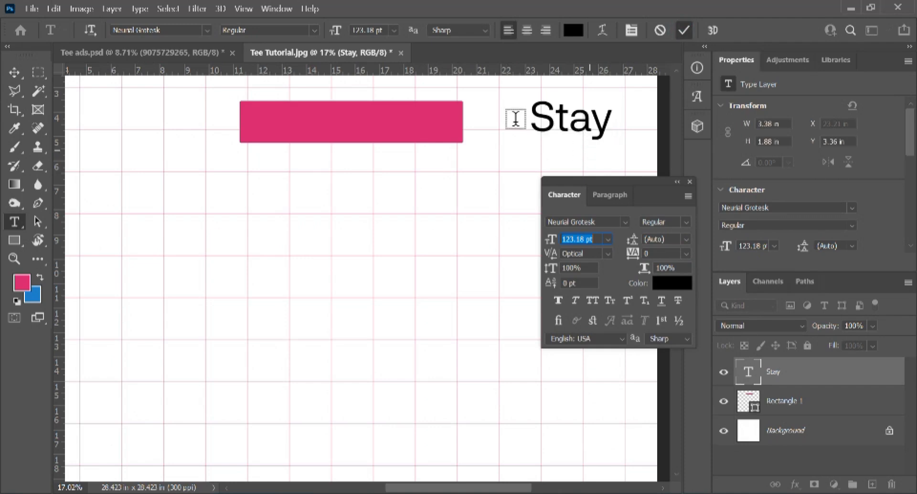
key(ctrl+Return)
key(v)
drag(573, 126, 584, 123)
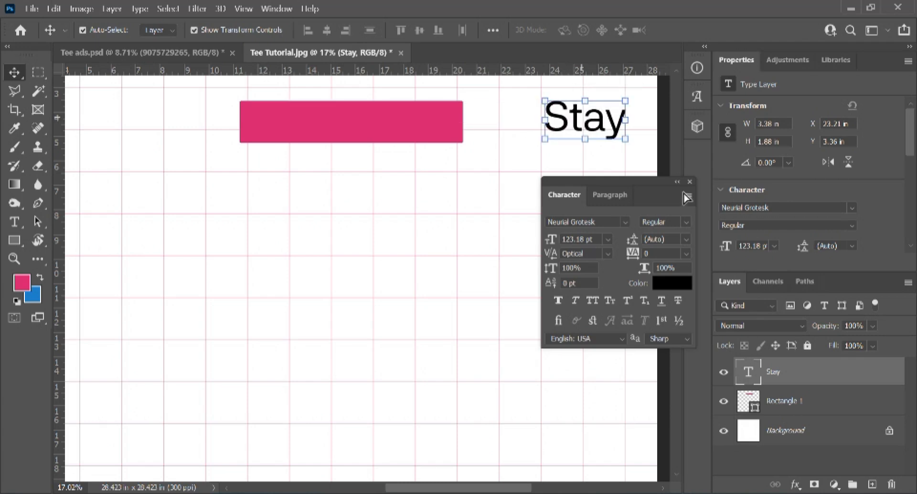
Step: Move the pink bar right up beside the Stay text
click(691, 182)
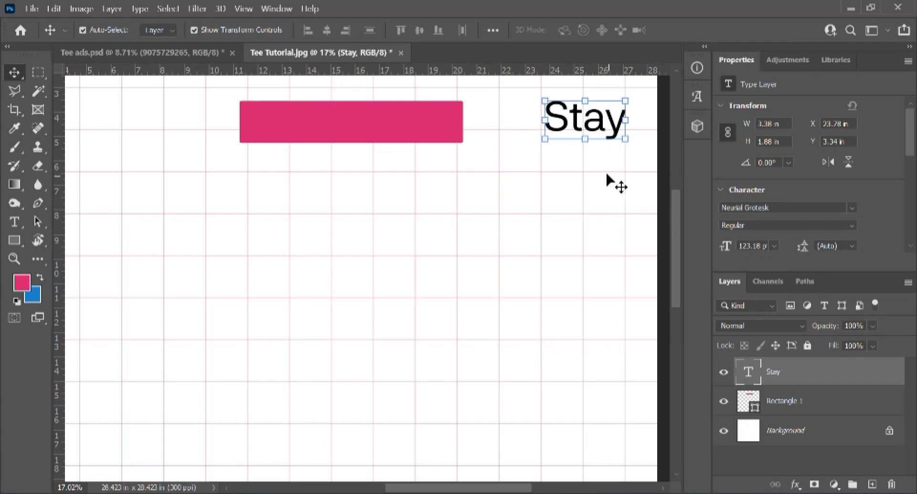
scroll(594, 169, down, 1)
scroll(594, 168, down, 1)
click(470, 189)
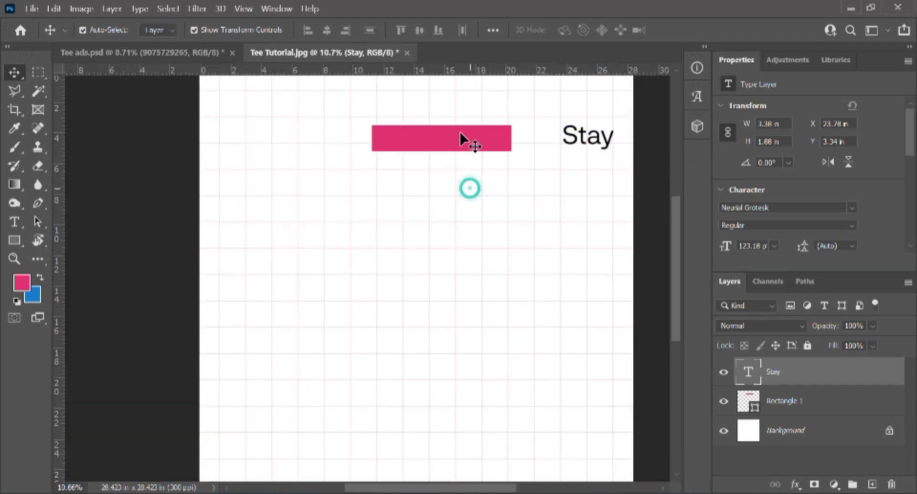
drag(459, 134, 507, 137)
Step: Vertically centre the pink bar and Stay with Align Vertical Centers
scroll(555, 125, up, 1)
drag(515, 102, 601, 177)
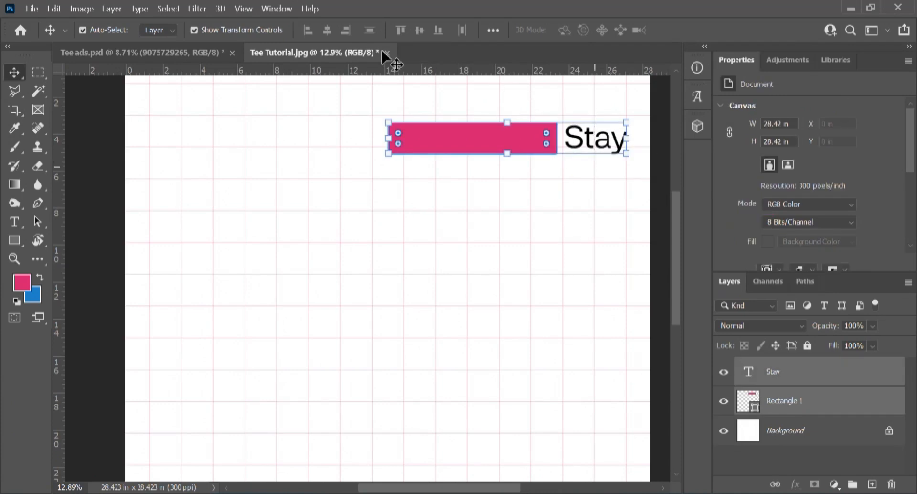
click(345, 30)
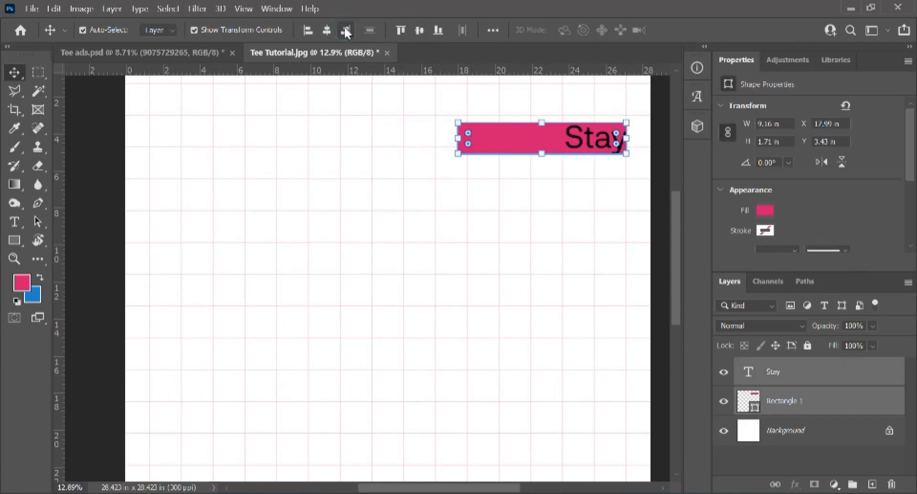
key(ctrl+z)
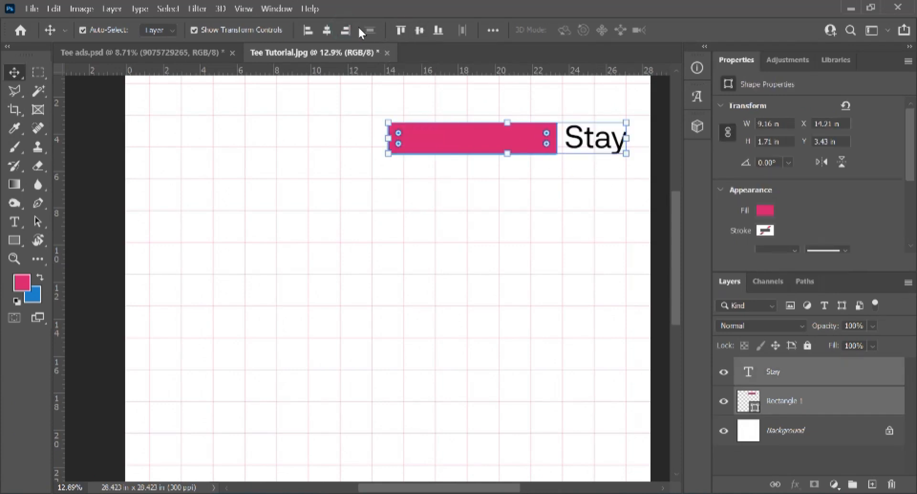
click(420, 31)
click(517, 206)
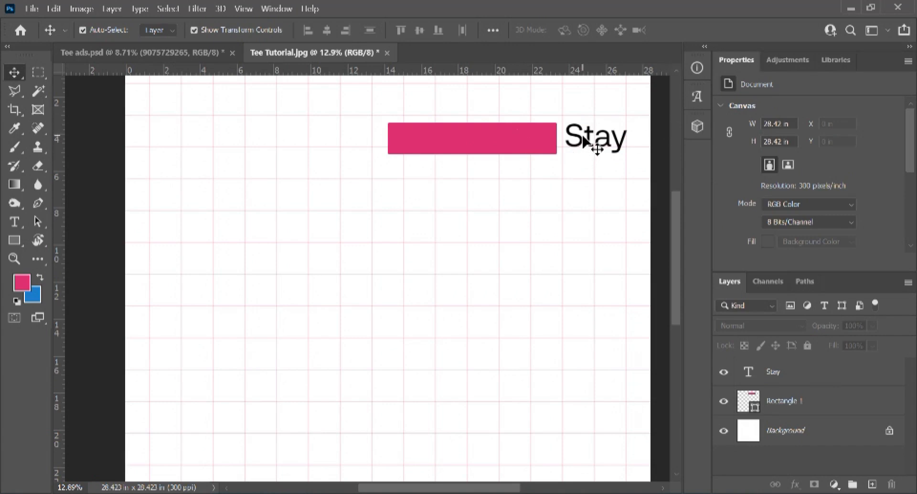
Step: Alt-drag a copy of Stay, retype it as 'Creative', and place it under the pink bar
drag(588, 141, 573, 192)
double_click(573, 191)
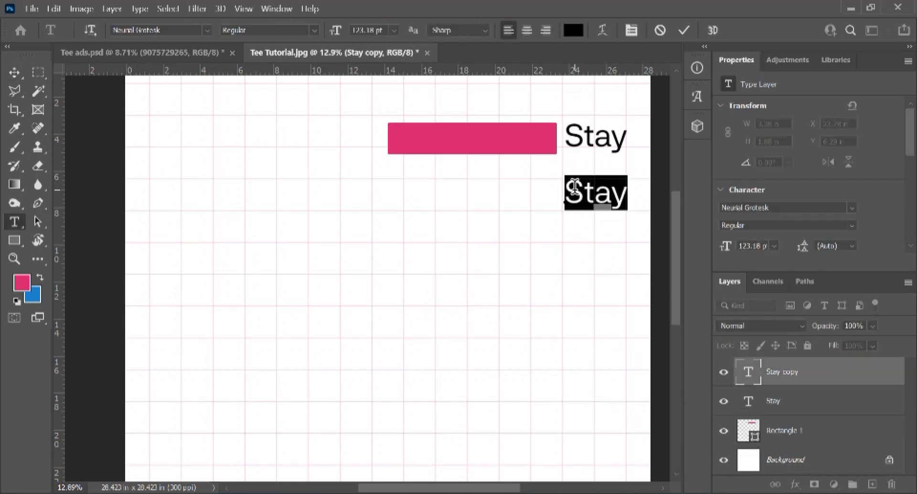
key(BackSpace)
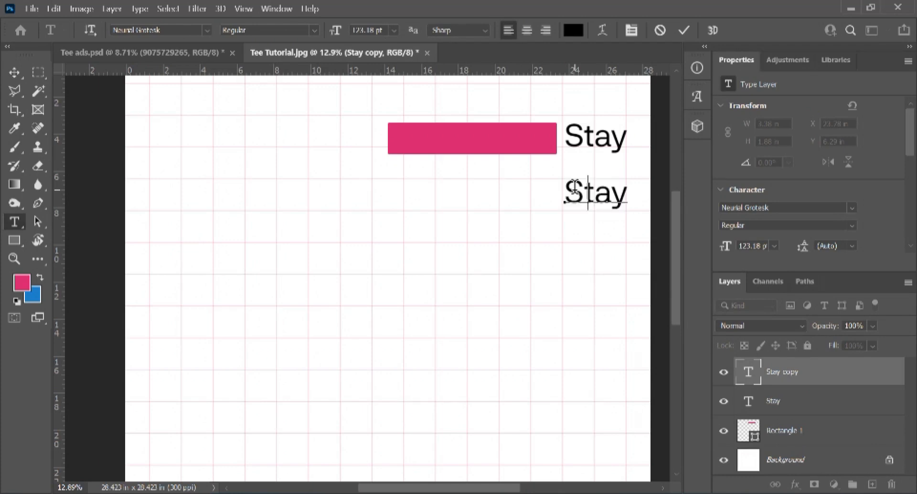
text(Creati)
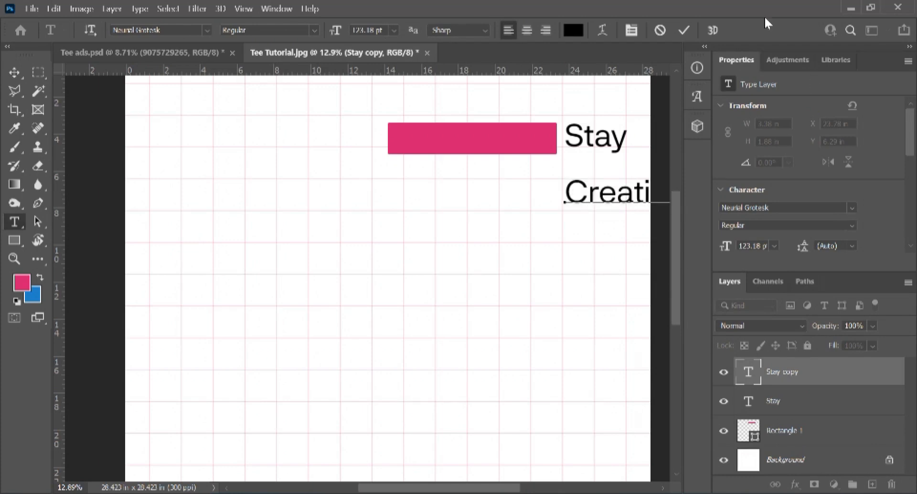
click(685, 30)
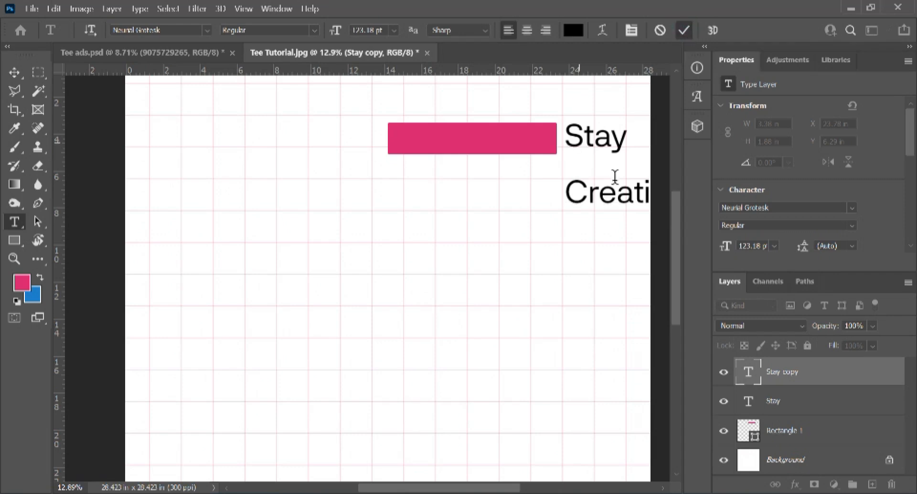
key(v)
drag(596, 195, 551, 189)
Step: Scale Creative up about 155% to roughly 190 pt, nudged up and right-aligned beneath Stay
click(589, 103)
drag(589, 102, 646, 230)
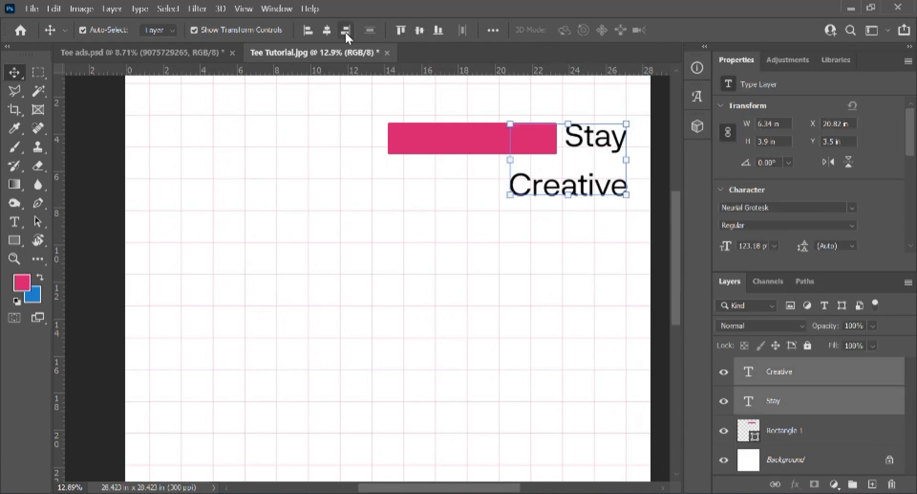
click(528, 190)
key(ctrl+t)
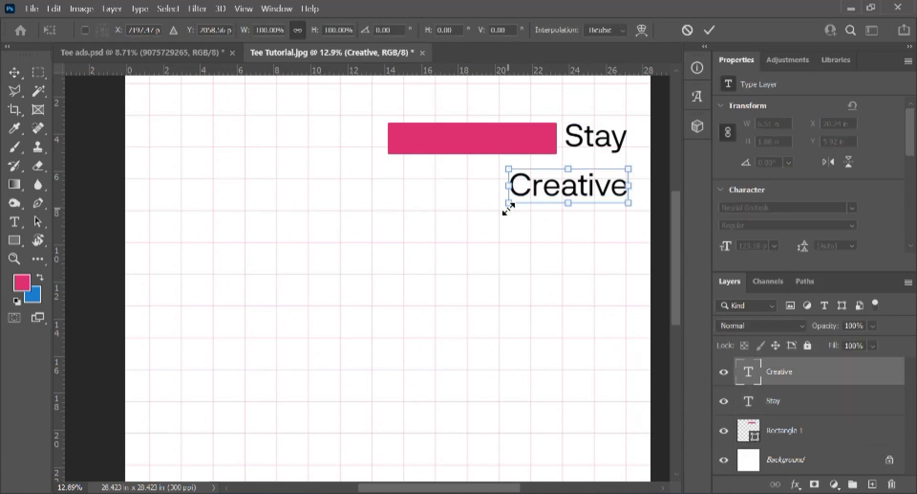
drag(508, 207, 437, 211)
key(Return)
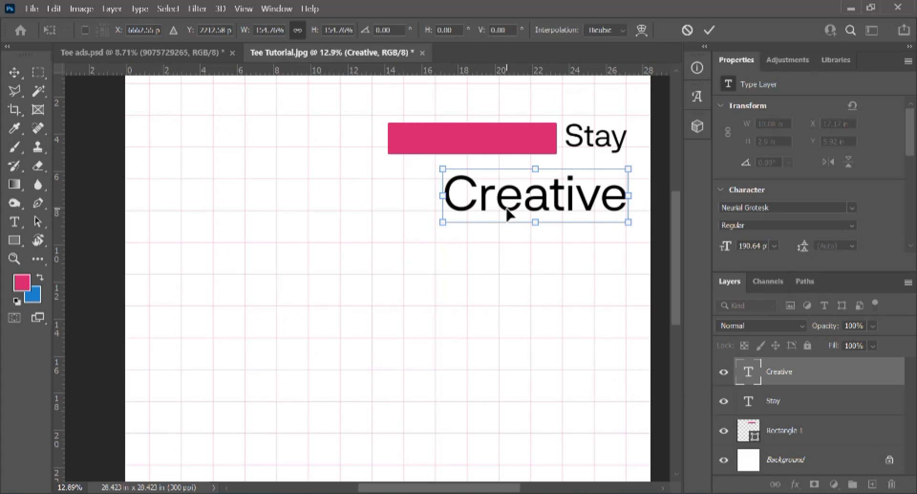
key(shift+Up)
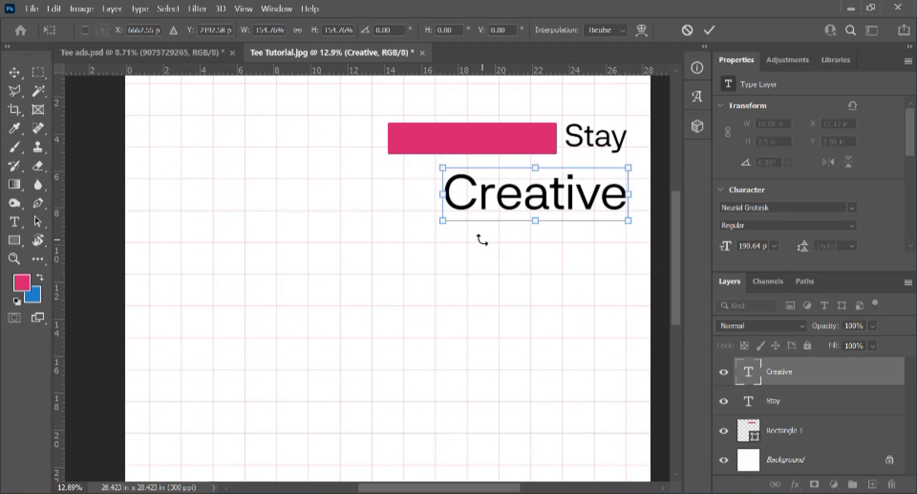
click(709, 30)
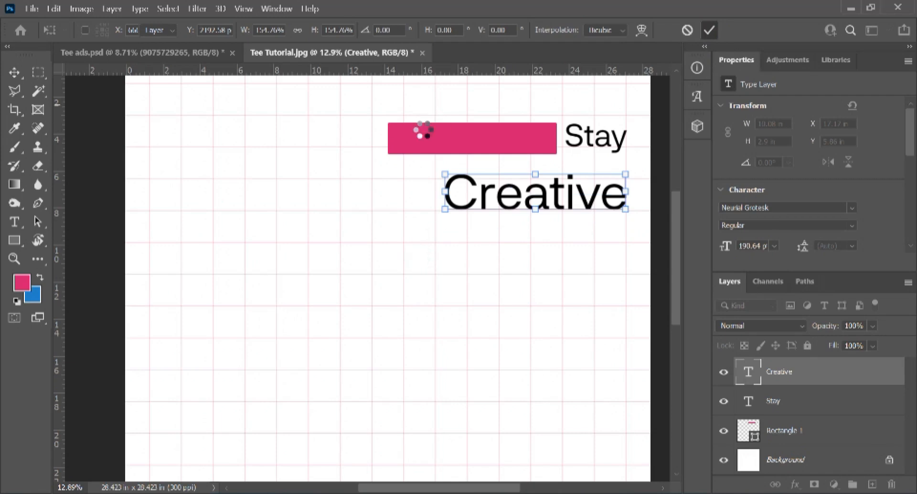
click(452, 143)
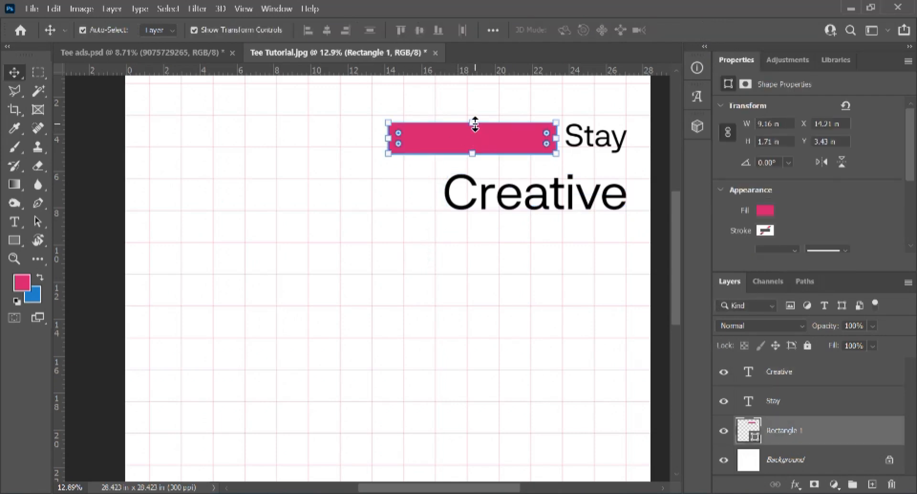
Step: Trim the pink bar to about 6.88 × 1.57 in and lift Creative closer beneath Stay
mouse_move(475, 124)
mouse_down()
mouse_move(475, 135)
mouse_move(473, 124)
mouse_up()
drag(388, 138, 434, 140)
drag(495, 154, 494, 152)
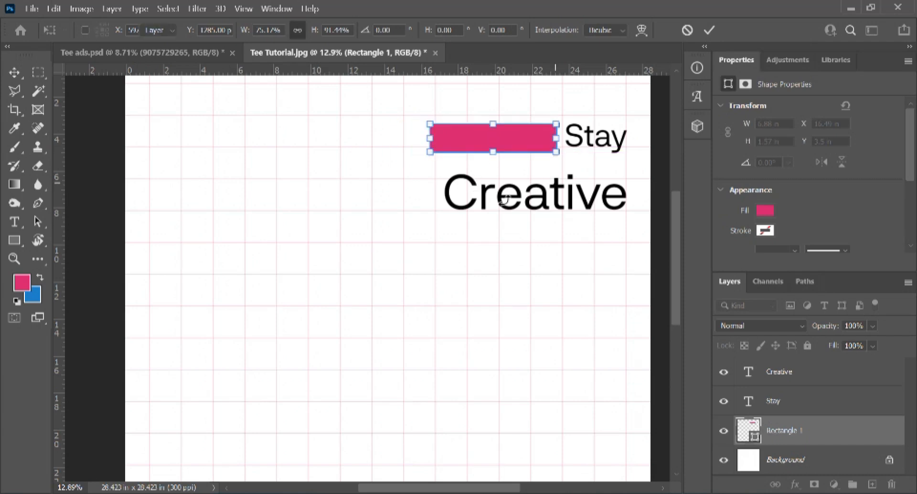
key(Return)
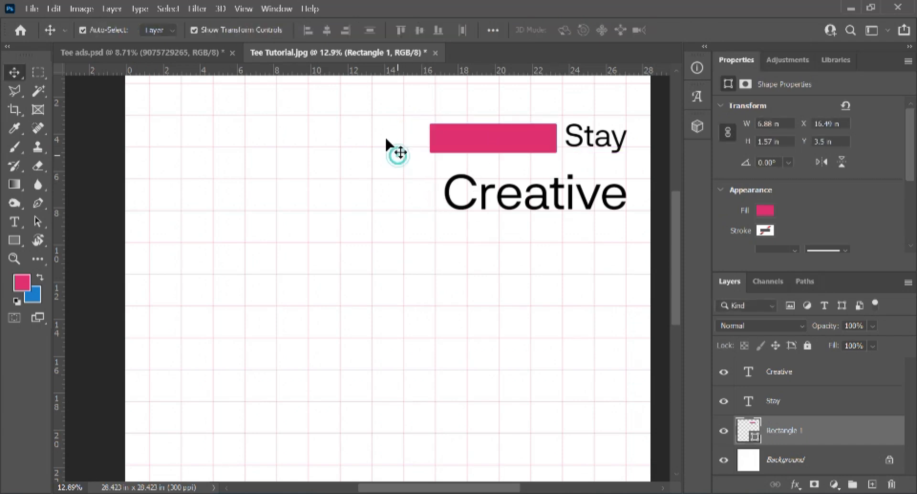
drag(405, 102, 617, 162)
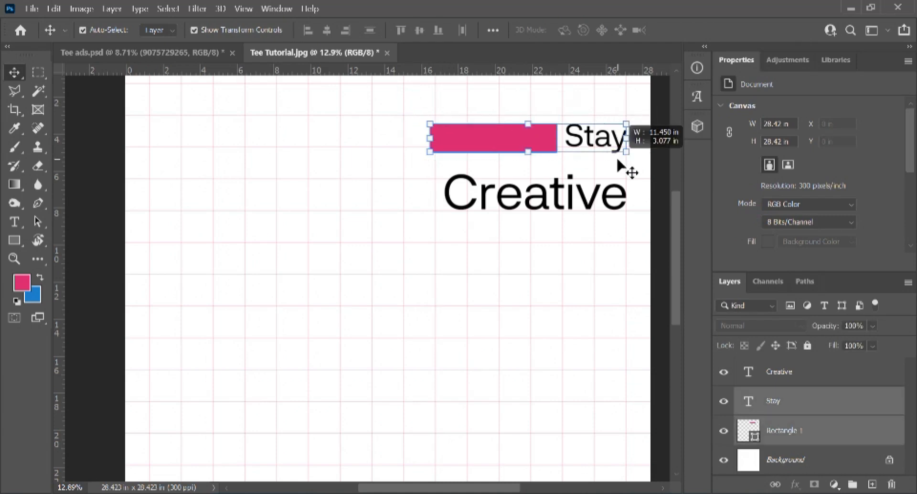
mouse_move(547, 189)
mouse_down()
mouse_move(544, 174)
mouse_move(546, 180)
mouse_up()
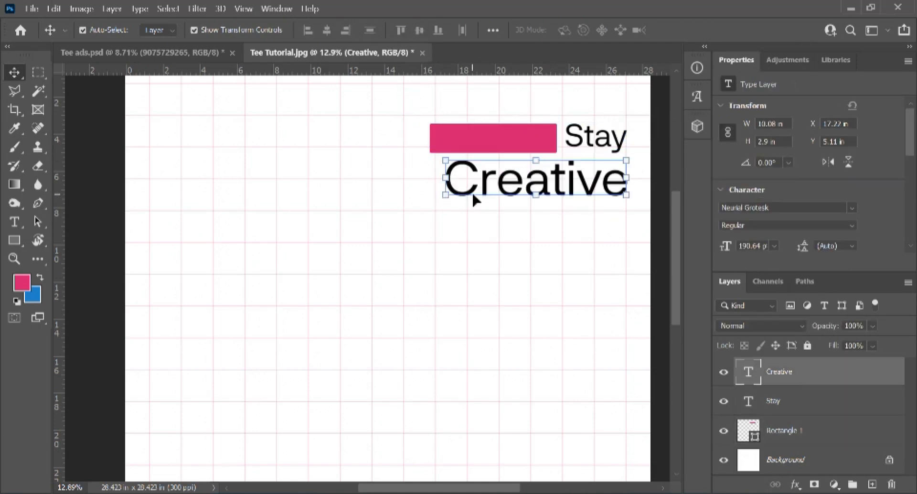
Step: Change Creative's Neurial Grotesk weight from Regular to Medium
double_click(502, 180)
key(ctrl+a)
key(ctrl+t)
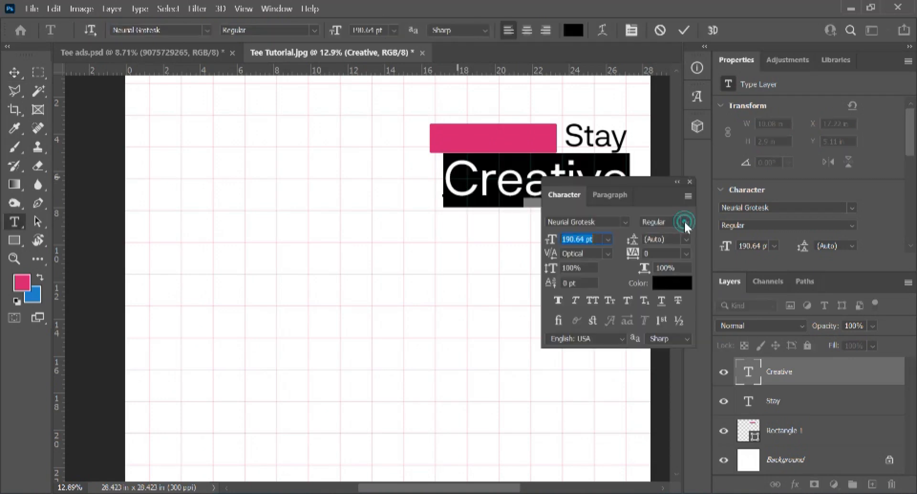
click(678, 222)
click(658, 329)
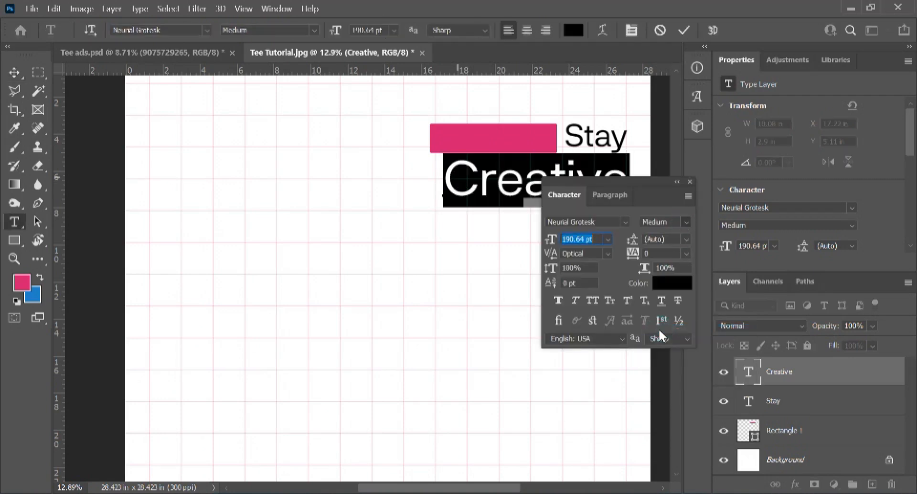
click(684, 29)
click(690, 181)
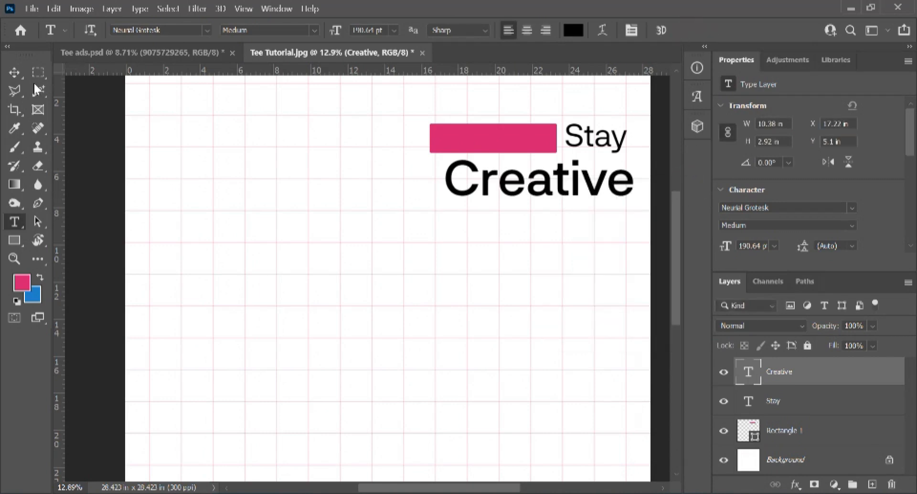
click(14, 73)
click(399, 227)
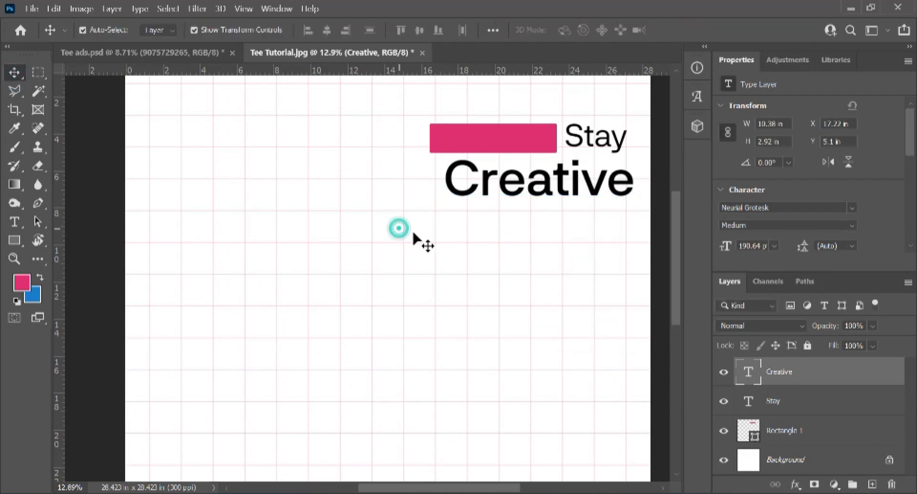
Step: Add a vertical guide at about 27 in and snap Stay's right edge to it
scroll(346, 218, down, 2)
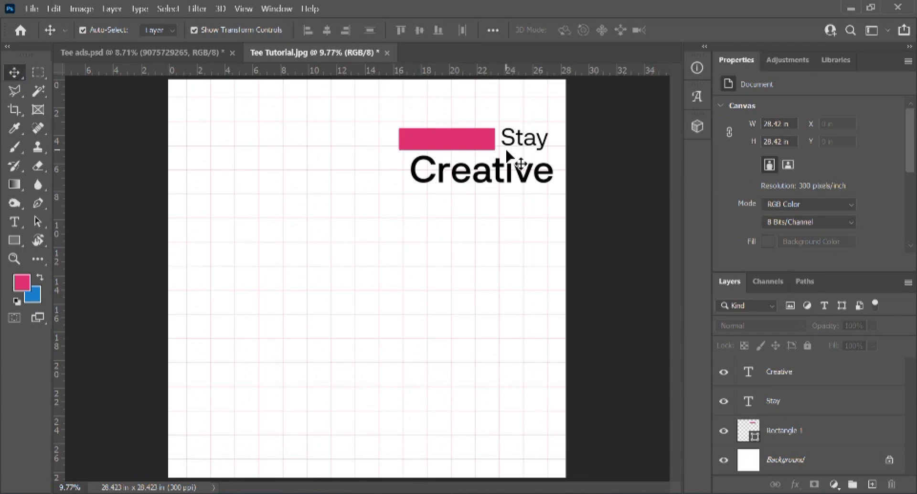
drag(55, 198, 549, 185)
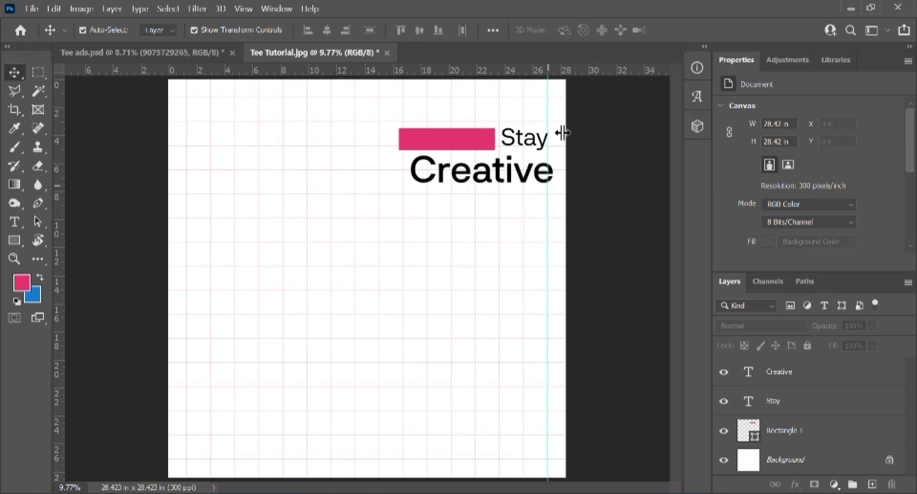
scroll(556, 139, up, 5)
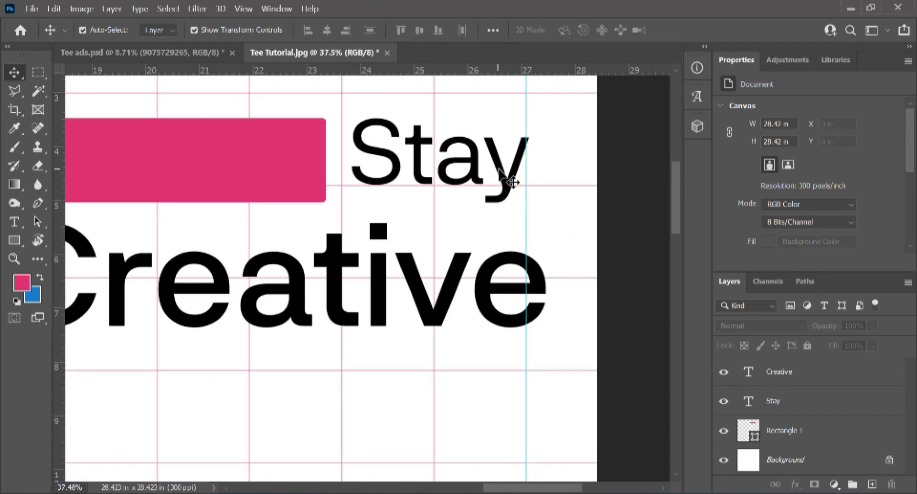
click(507, 177)
drag(507, 182, 505, 181)
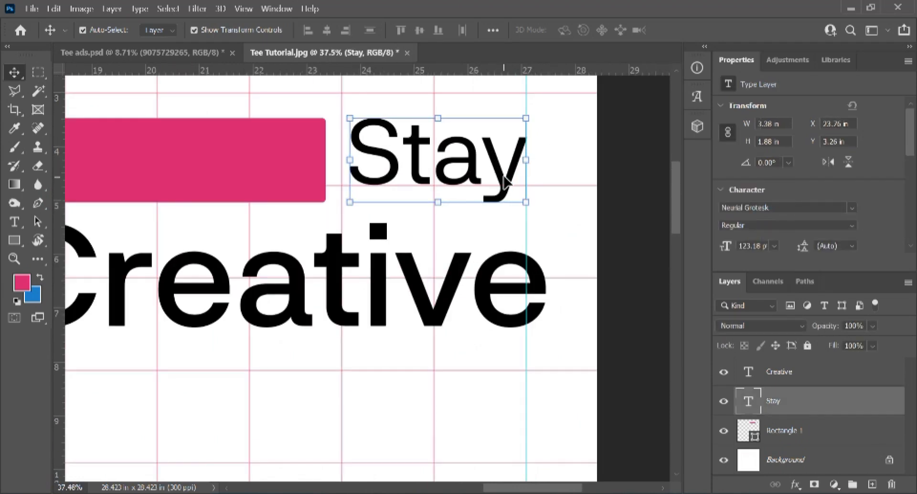
Step: Nudge Creative left so its right edge lines up with the guide
click(451, 299)
key(shift+Left)
key(shift+Left)
key(shift+Left)
key(shift+Left)
key(shift+Left)
key(shift+Left)
key(shift+Left)
key(shift+Left)
key(shift+Left)
key(shift+Left)
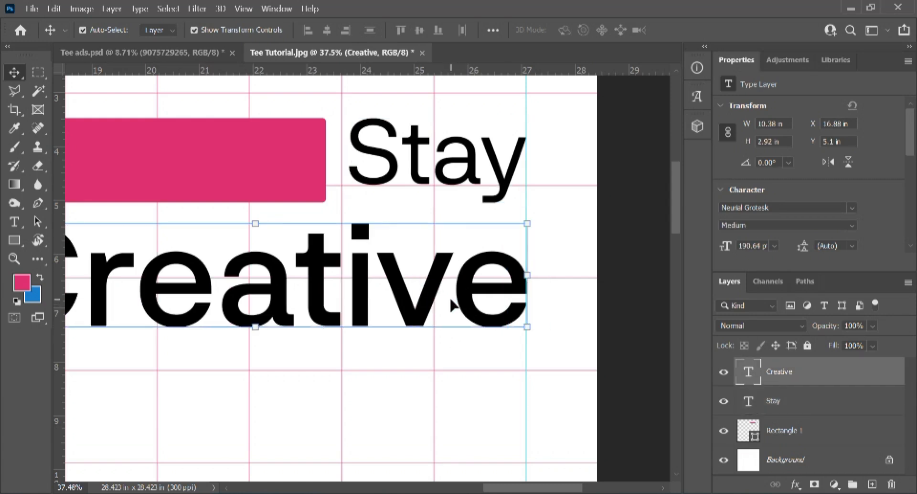
key(Left)
key(Left)
key(Left)
key(Left)
key(Left)
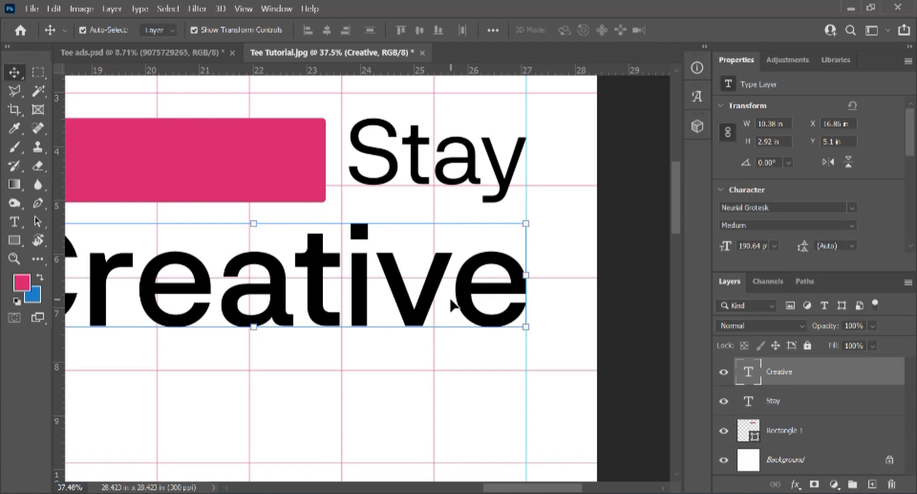
click(342, 396)
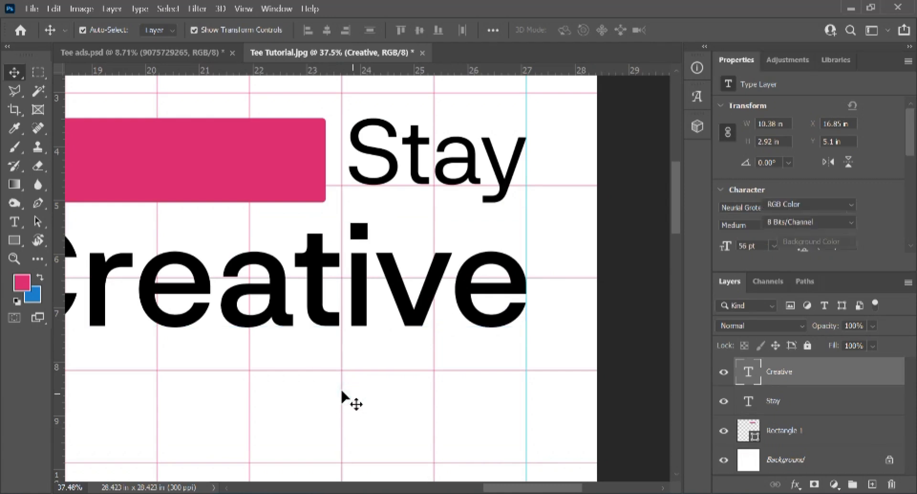
scroll(342, 392, down, 10)
scroll(286, 329, down, 3)
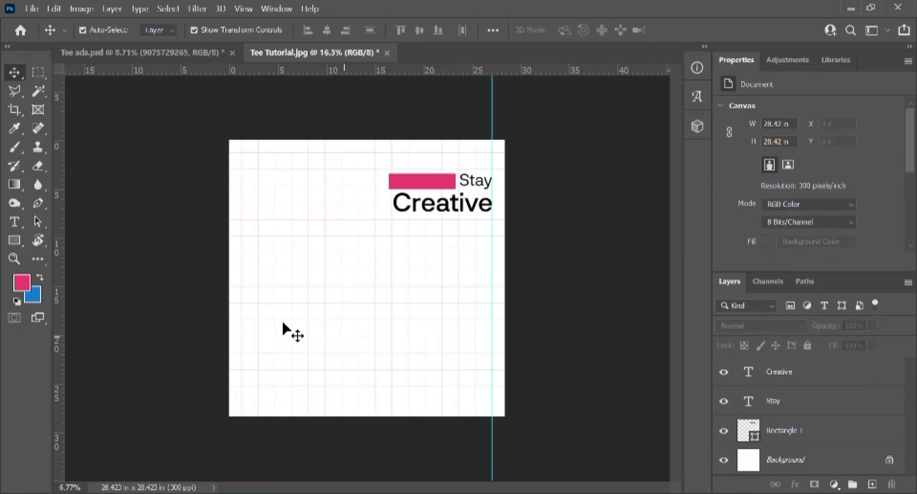
scroll(380, 281, up, 2)
scroll(380, 279, down, 1)
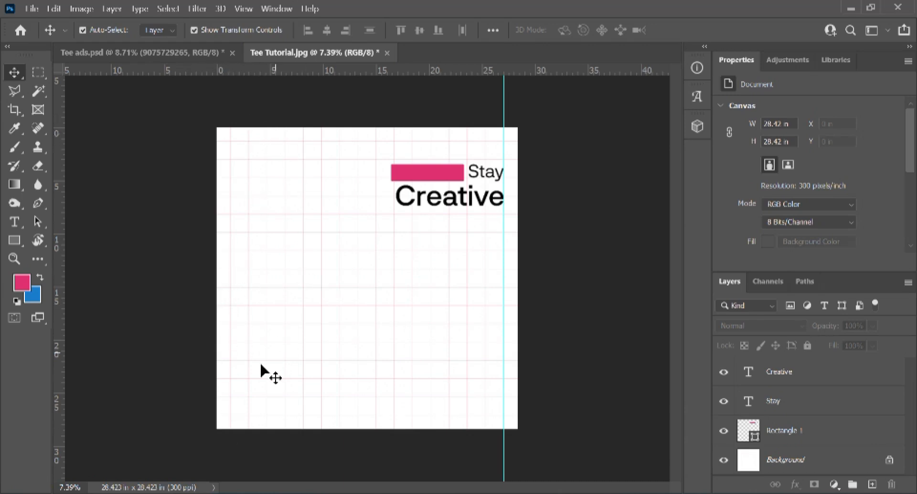
Step: Draw a light blue rectangle starting at the right guide with 0 px corner radius
key(ctrl+plus)
click(14, 241)
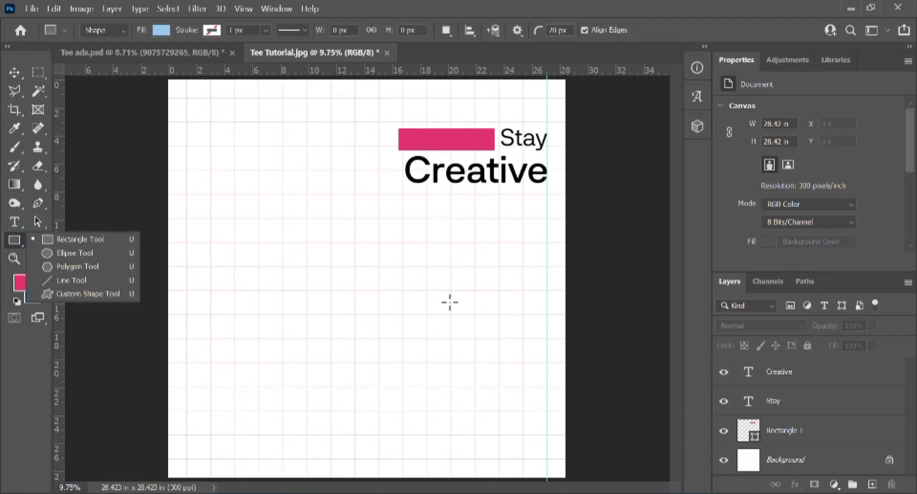
scroll(518, 311, up, 4)
scroll(518, 312, down, 3)
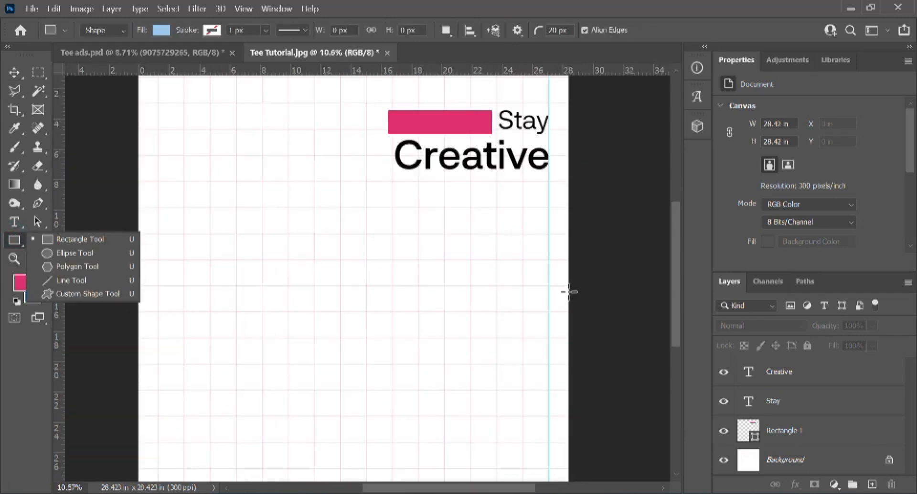
scroll(569, 291, up, 5)
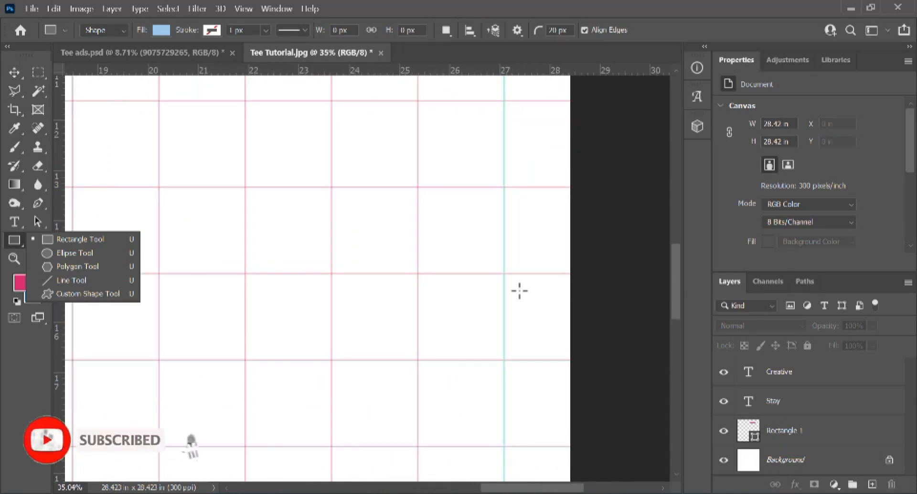
drag(504, 288, 571, 348)
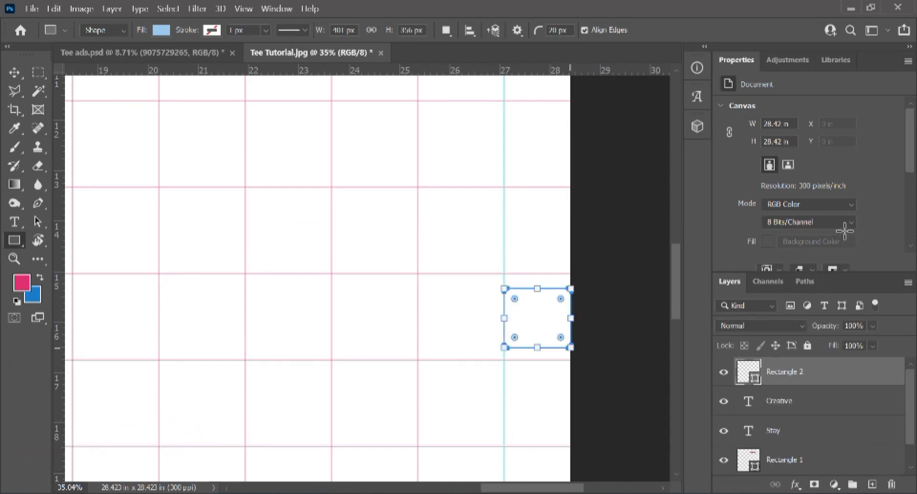
click(777, 173)
text(0)
key(Return)
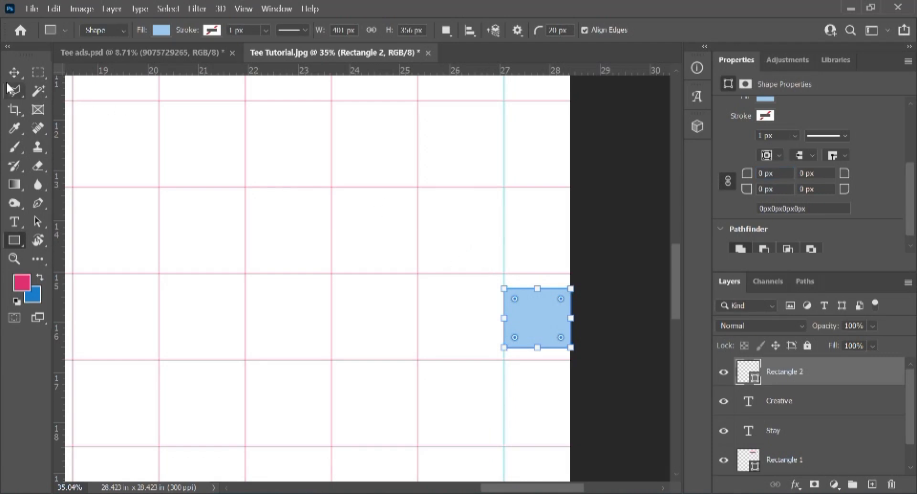
Step: Stretch the rectangle's right side to the canvas edge, then select the whole canvas
click(14, 72)
click(582, 340)
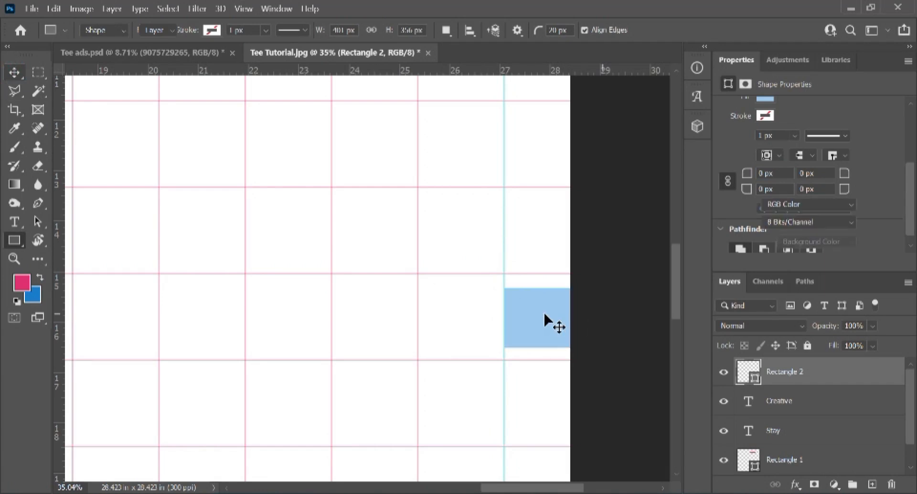
scroll(549, 314, up, 5)
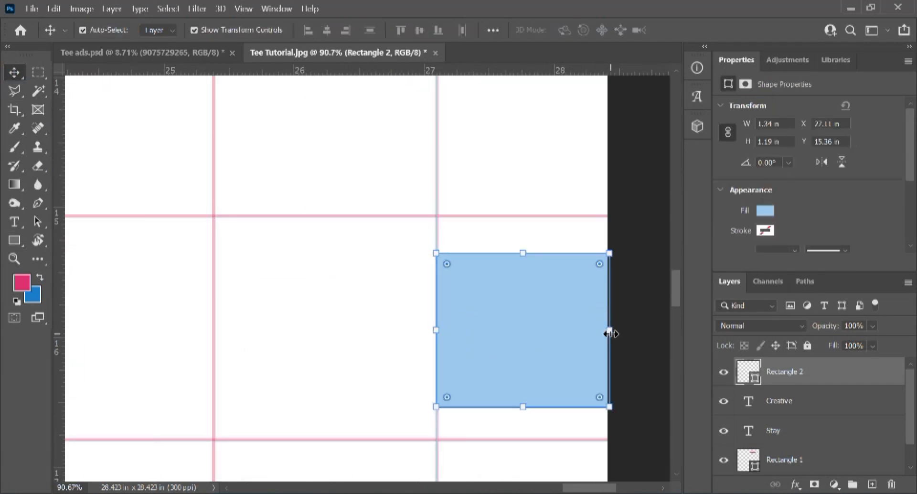
drag(611, 331, 639, 300)
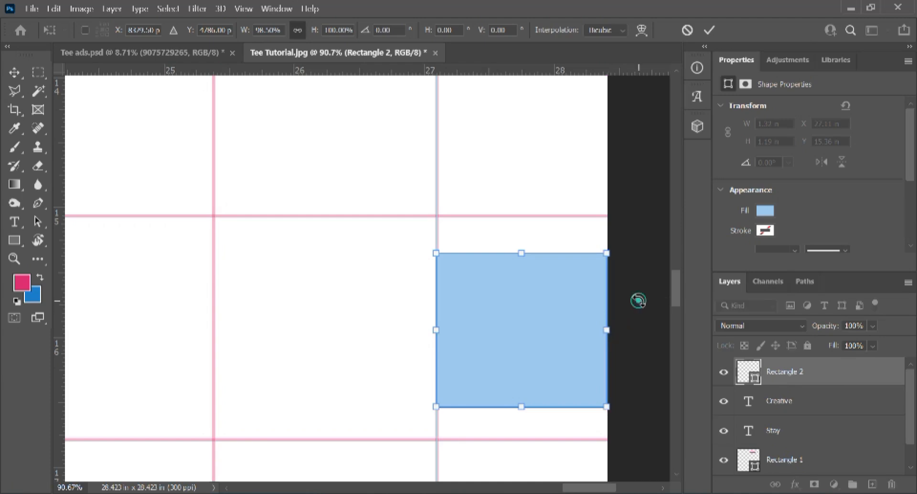
key(Return)
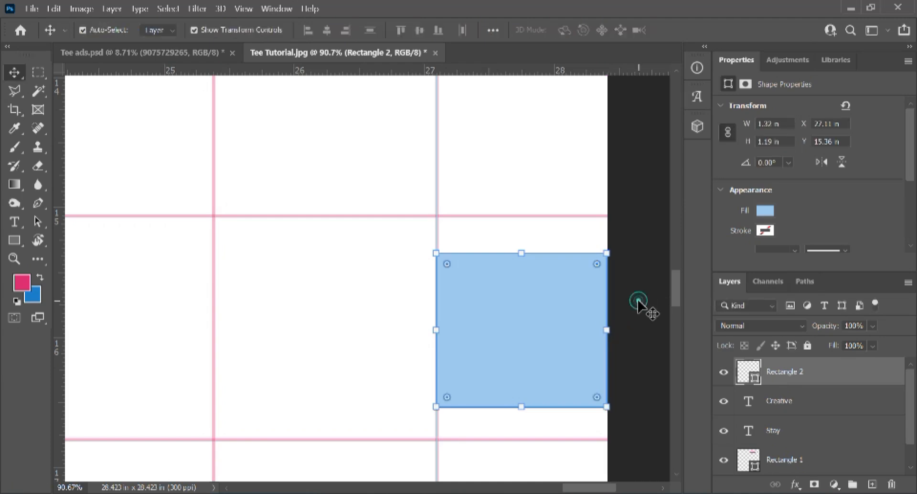
click(439, 321)
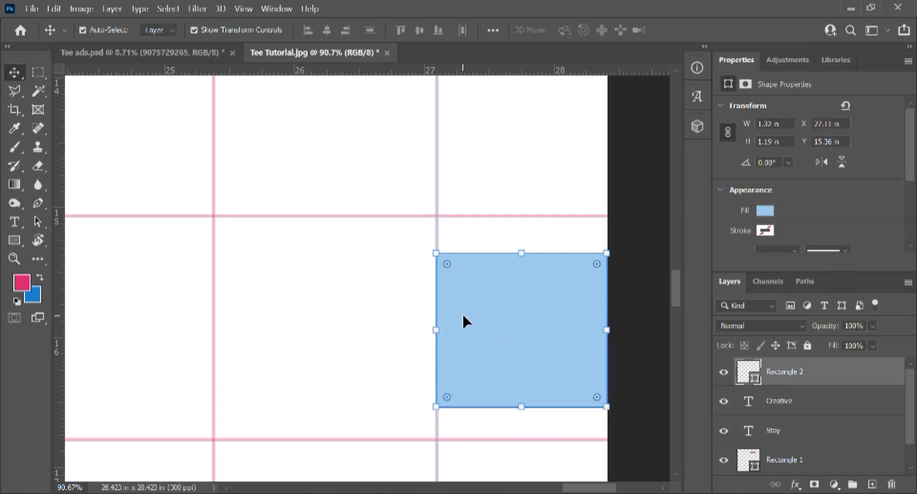
scroll(464, 319, up, 1)
scroll(466, 313, down, 1)
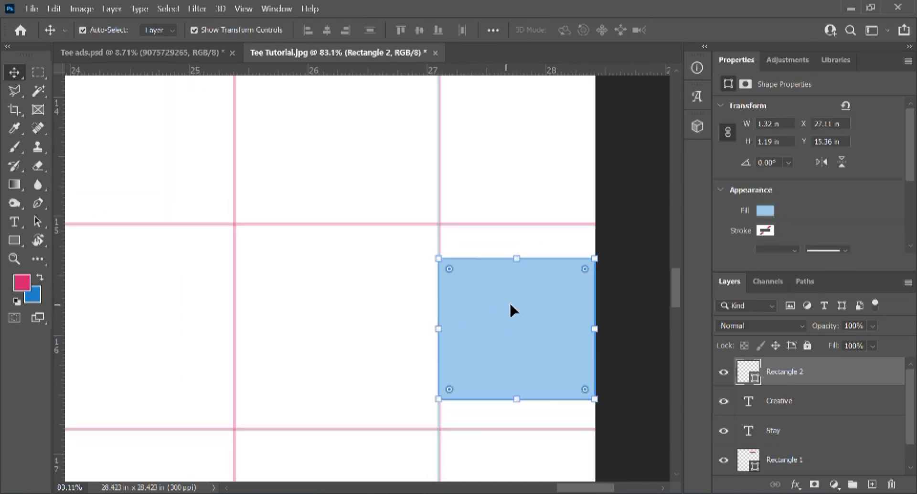
key(ctrl+a)
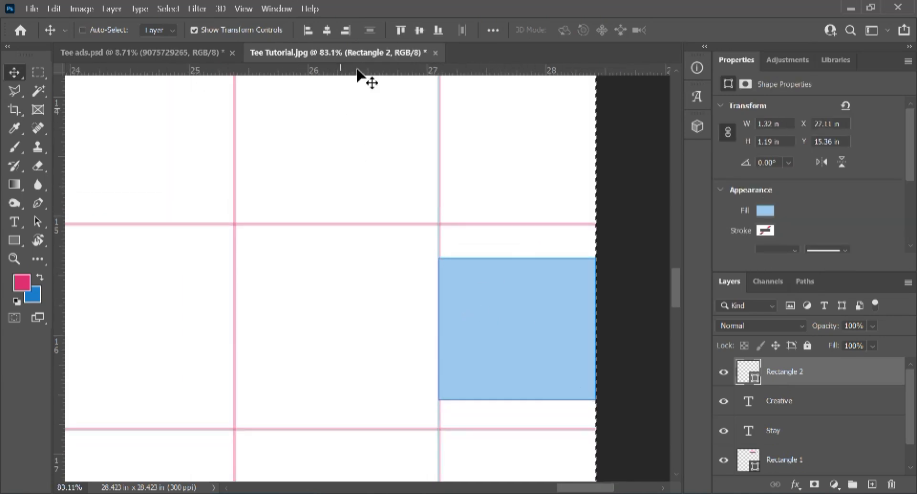
Step: Align the blue rectangle to the canvas's left edge and place a guide at its right side
click(367, 90)
scroll(426, 187, down, 12)
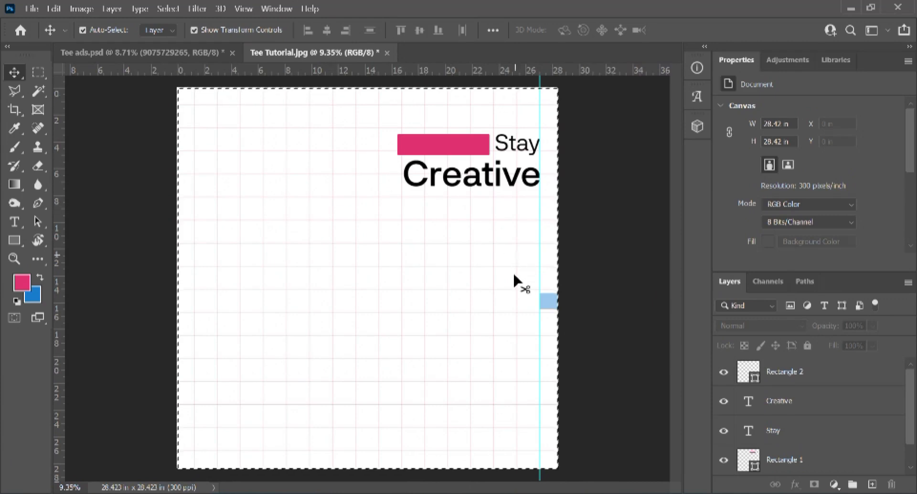
click(761, 372)
click(309, 30)
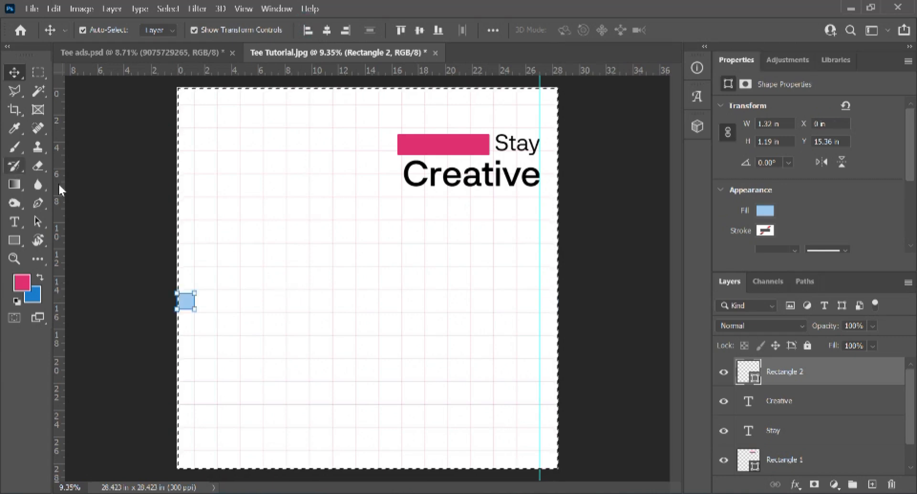
key(ctrl+d)
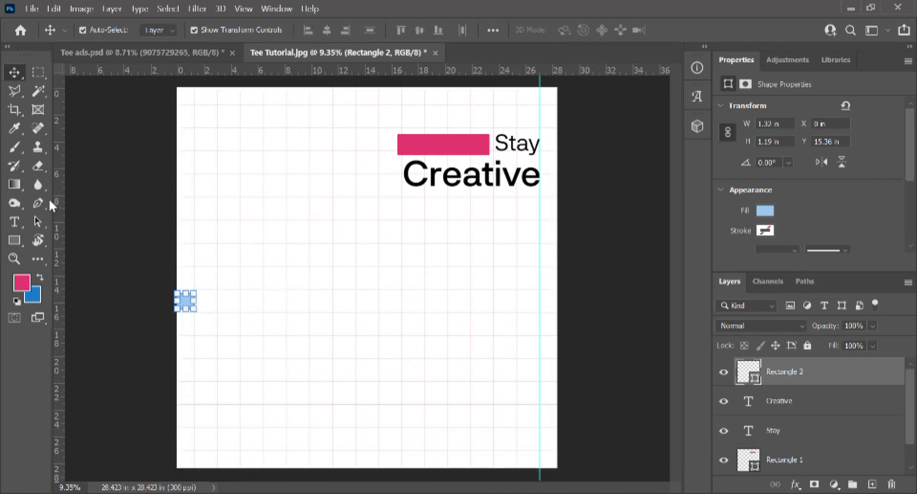
drag(56, 202, 196, 247)
Step: Narrow the pink bar from its left side to about 6.52 in wide
scroll(186, 311, up, 10)
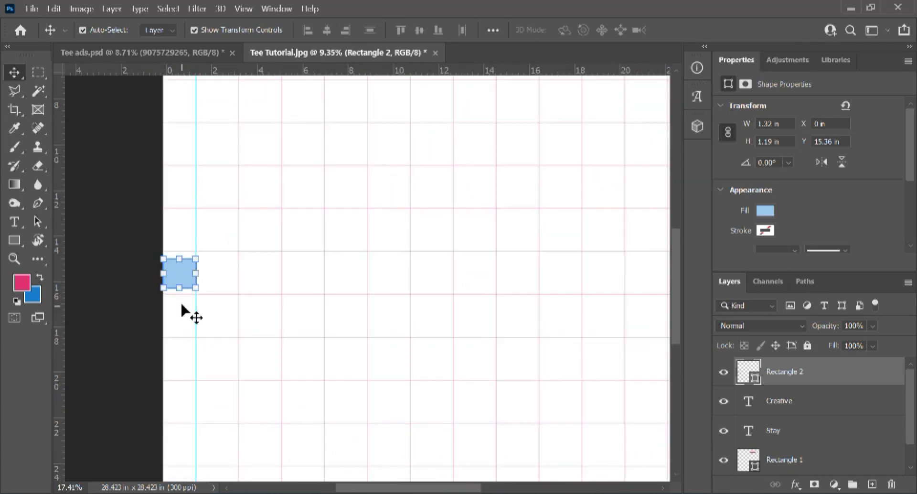
scroll(183, 291, down, 10)
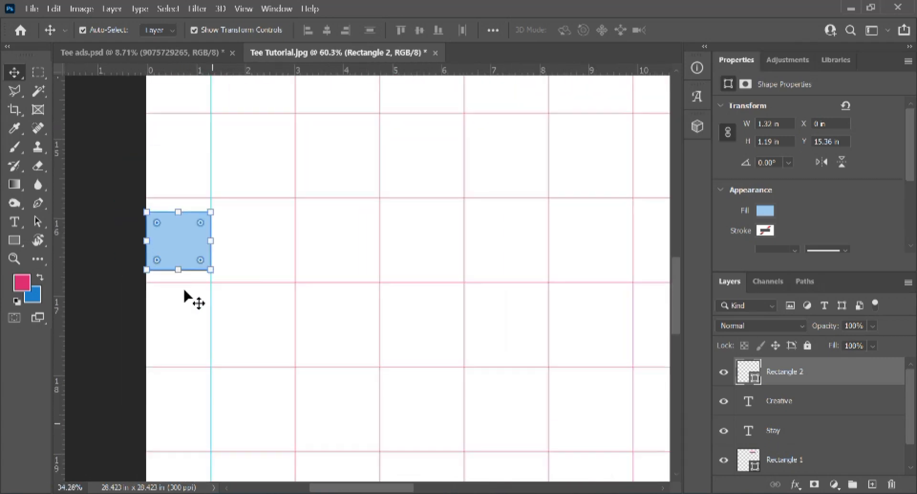
scroll(185, 286, down, 1)
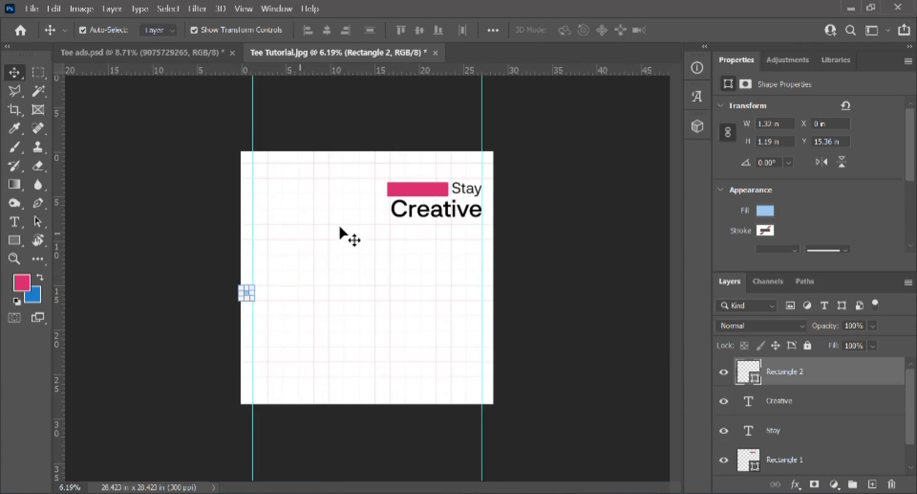
scroll(370, 224, up, 2)
scroll(456, 218, up, 1)
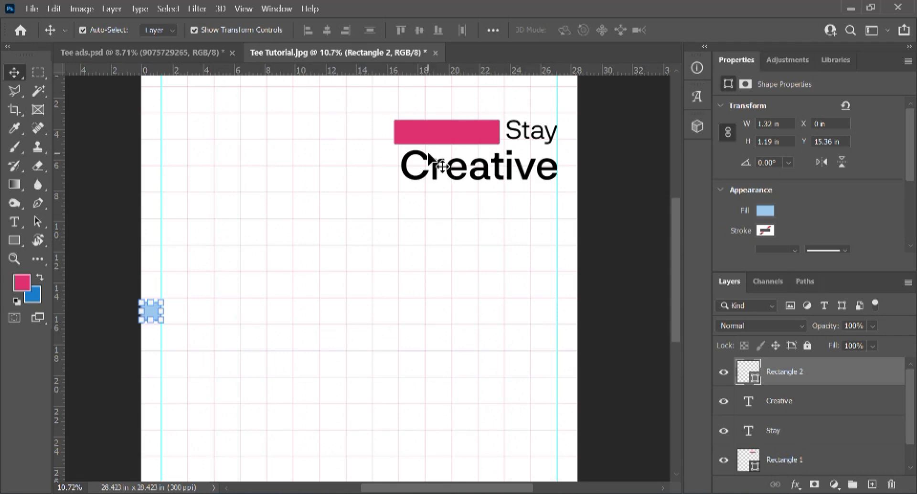
scroll(440, 165, up, 1)
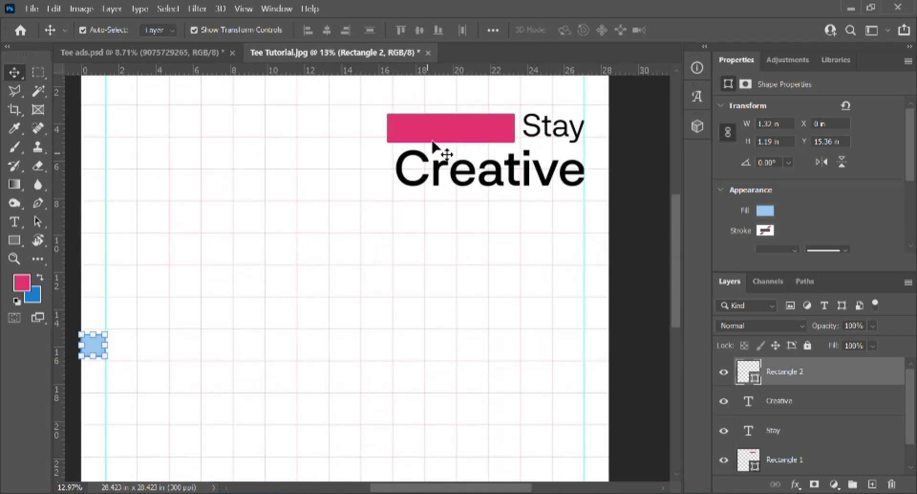
click(420, 136)
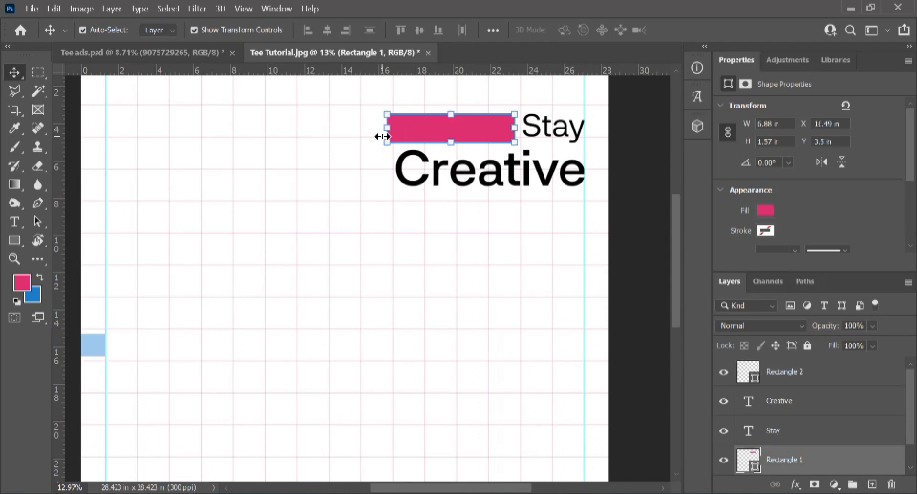
scroll(382, 136, up, 2)
drag(387, 125, 395, 126)
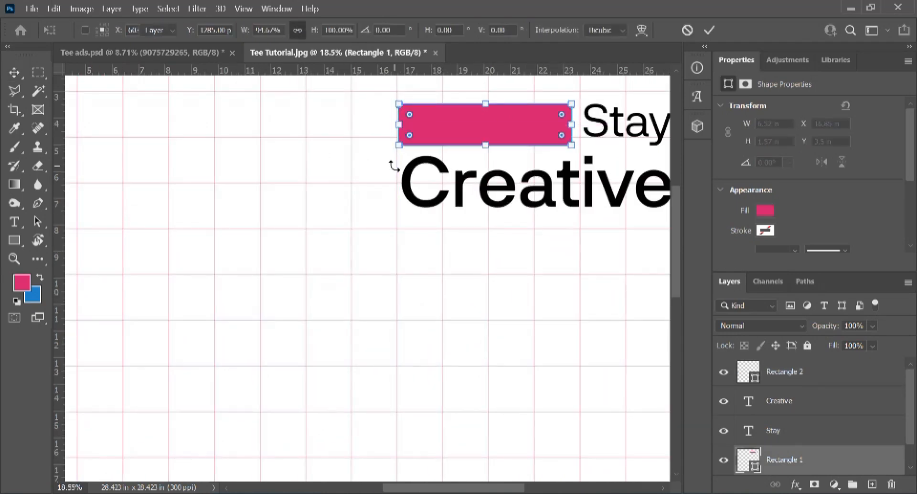
scroll(392, 168, down, 2)
scroll(611, 196, down, 2)
click(617, 188)
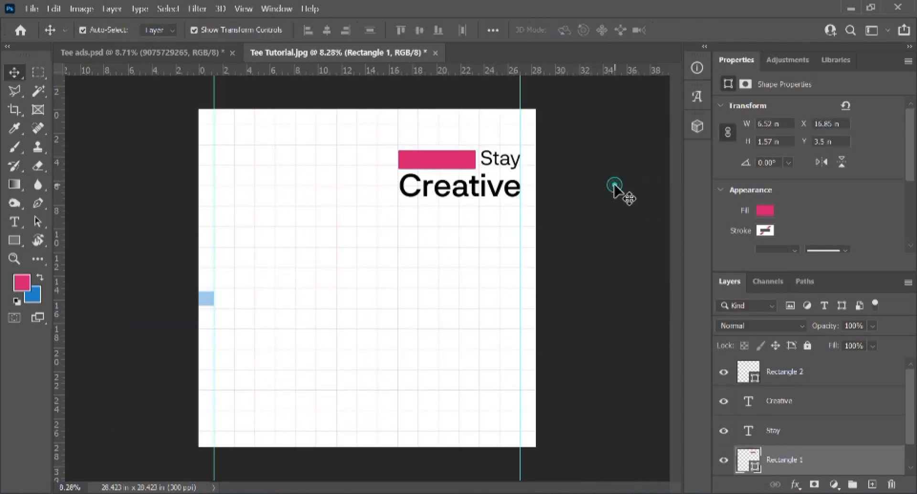
click(432, 260)
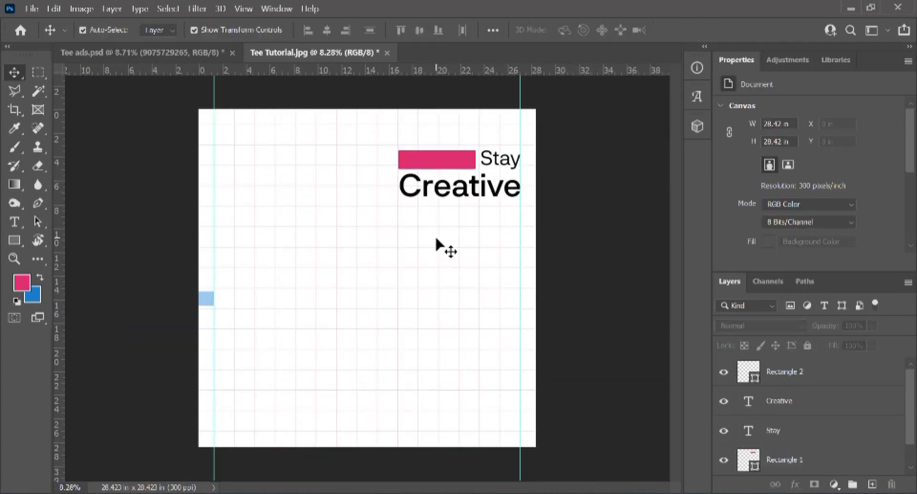
scroll(436, 242, up, 1)
Step: Create an 'In one month' text layer replacing the placeholder and drag it into the pink bar
key(t)
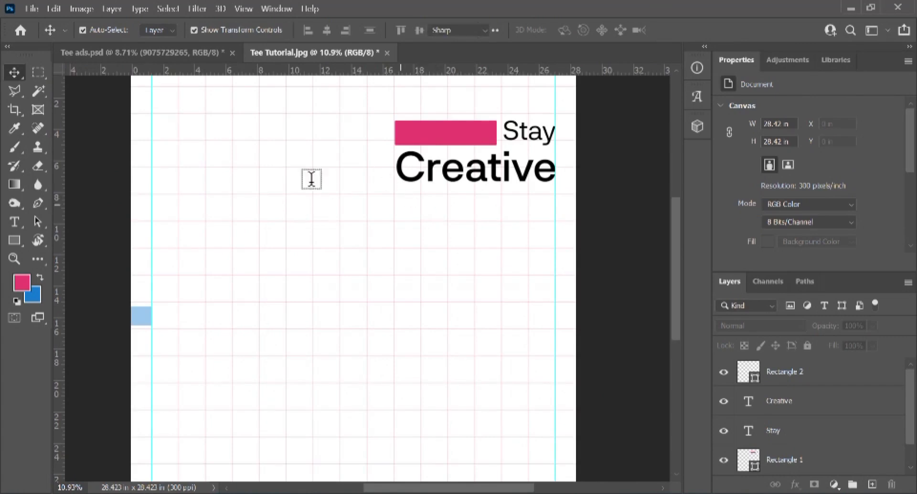
click(308, 201)
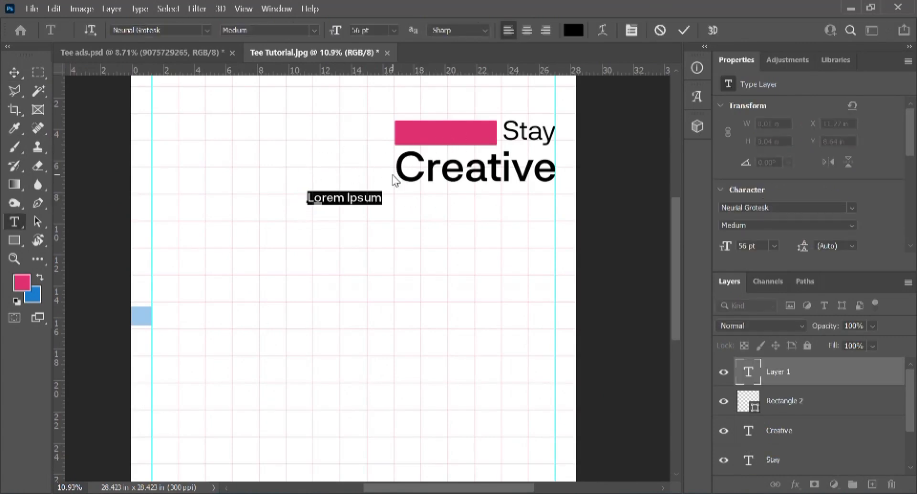
key(BackSpace)
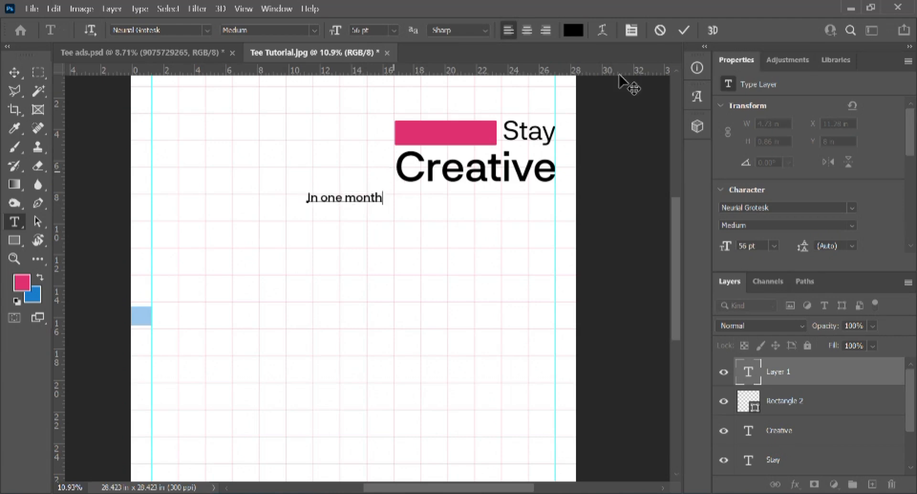
click(686, 30)
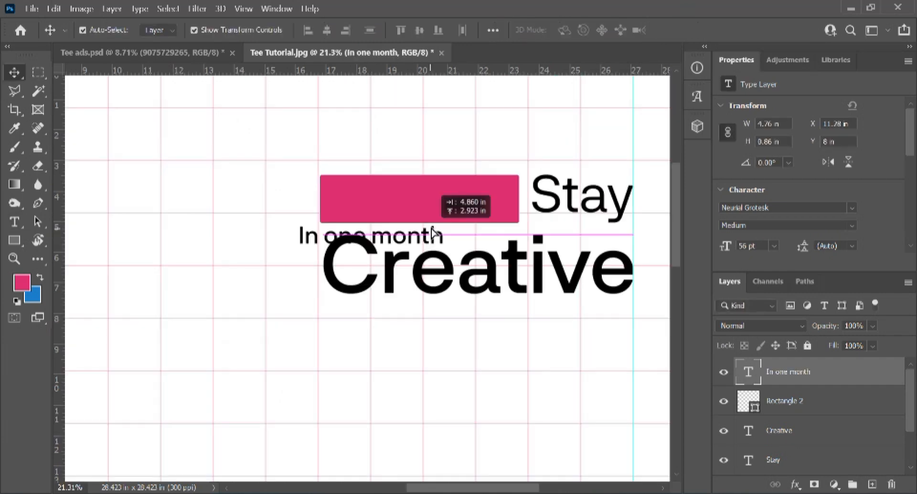
drag(433, 232, 441, 206)
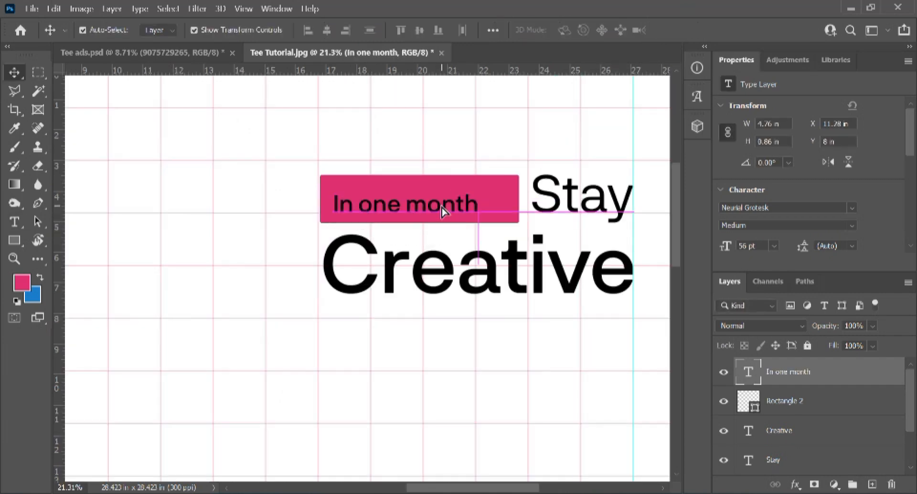
Step: Set the 'In one month' font to Manrope Regular with Optical kerning
double_click(434, 201)
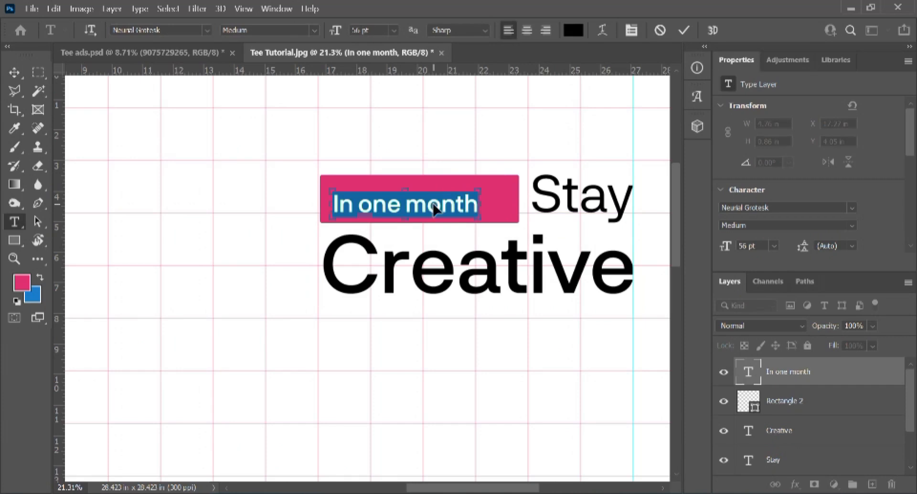
key(ctrl+t)
click(603, 220)
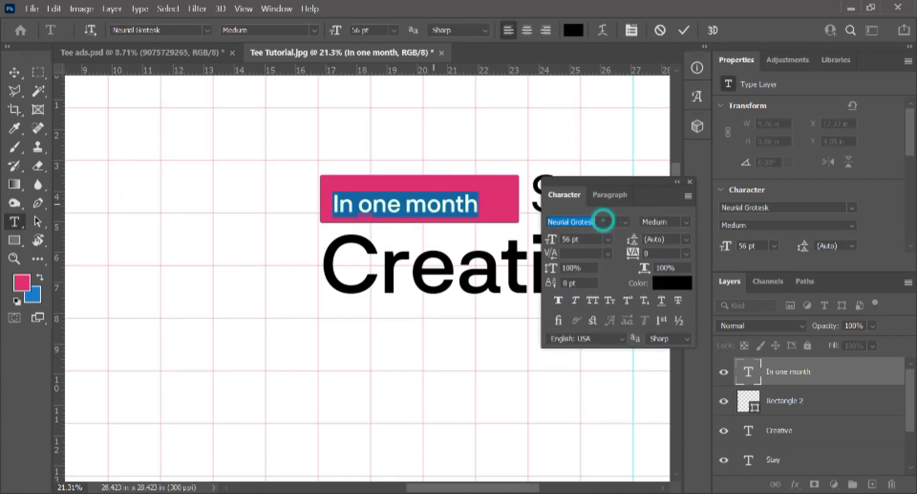
text(manro)
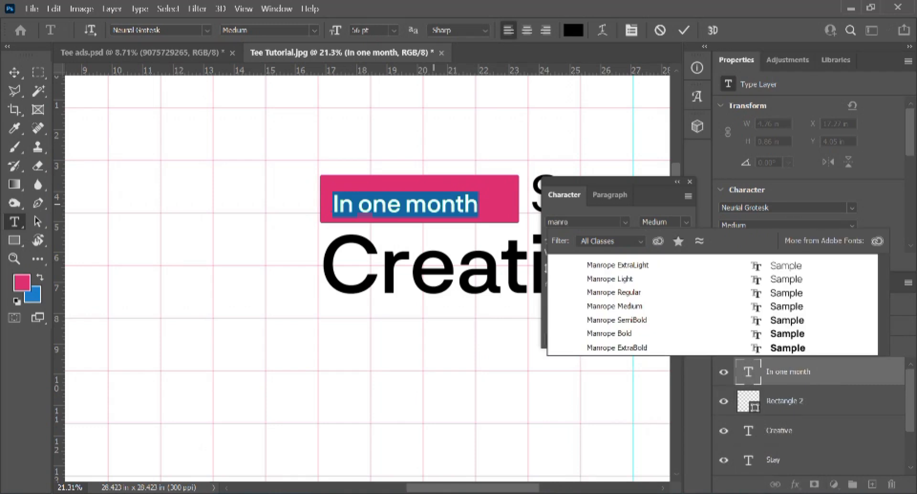
click(611, 292)
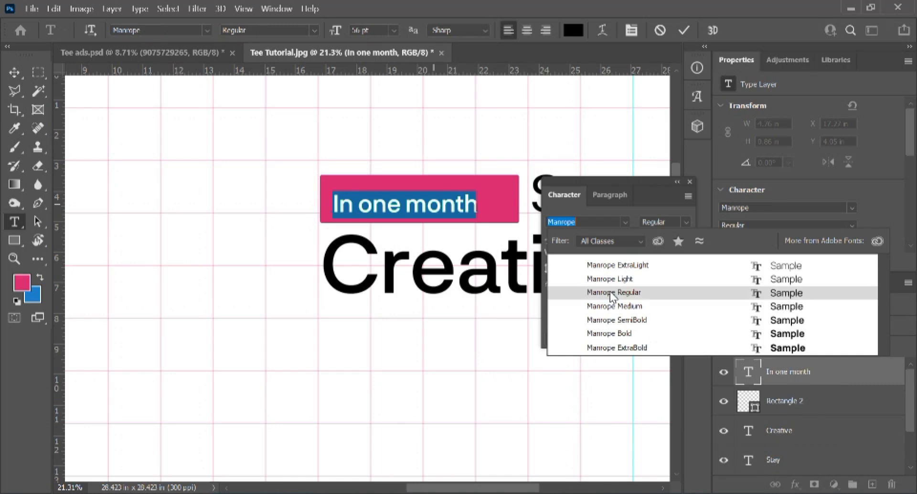
click(613, 294)
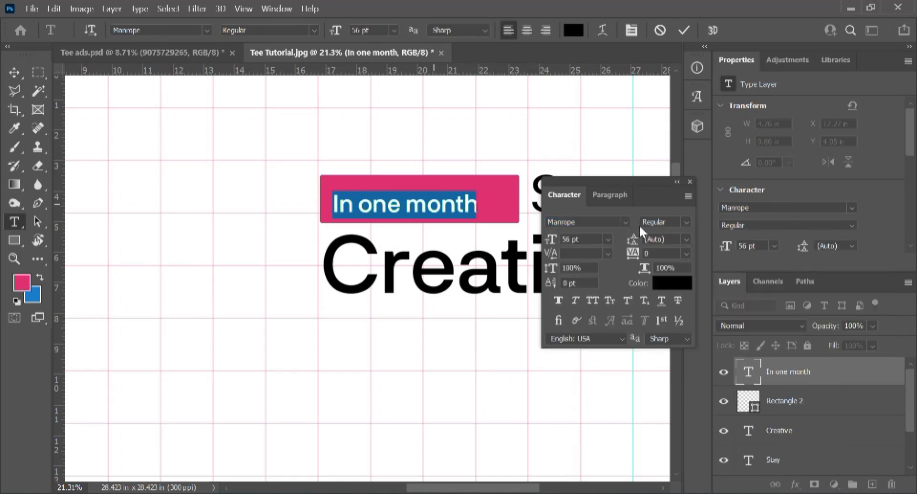
click(608, 254)
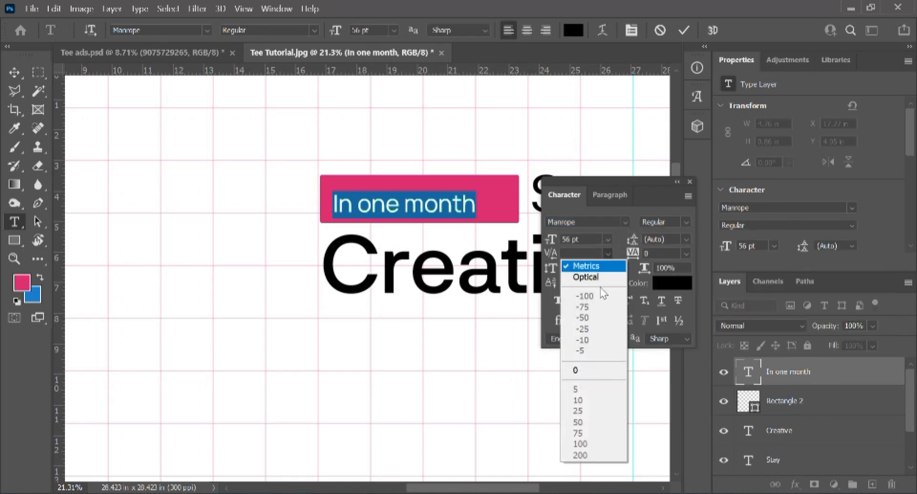
click(601, 275)
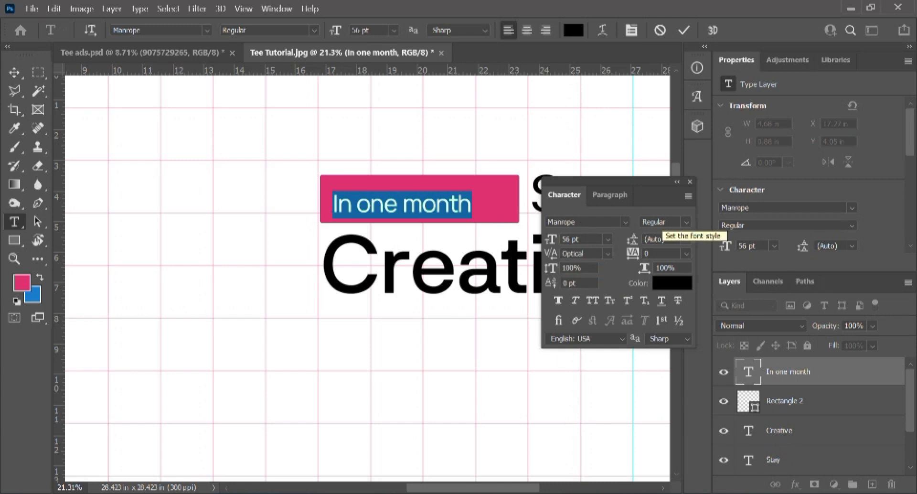
Step: Size the tag text to 37 pt with 320 tracking, then nudge it up slightly
click(609, 238)
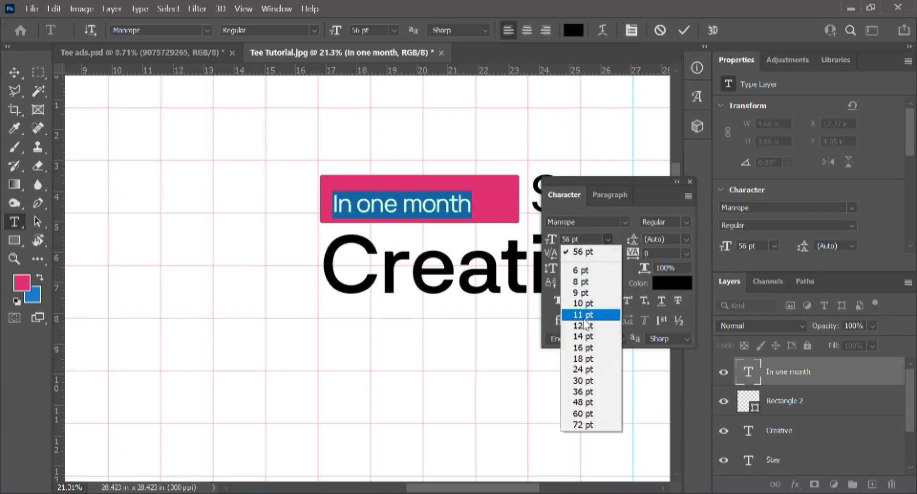
click(590, 380)
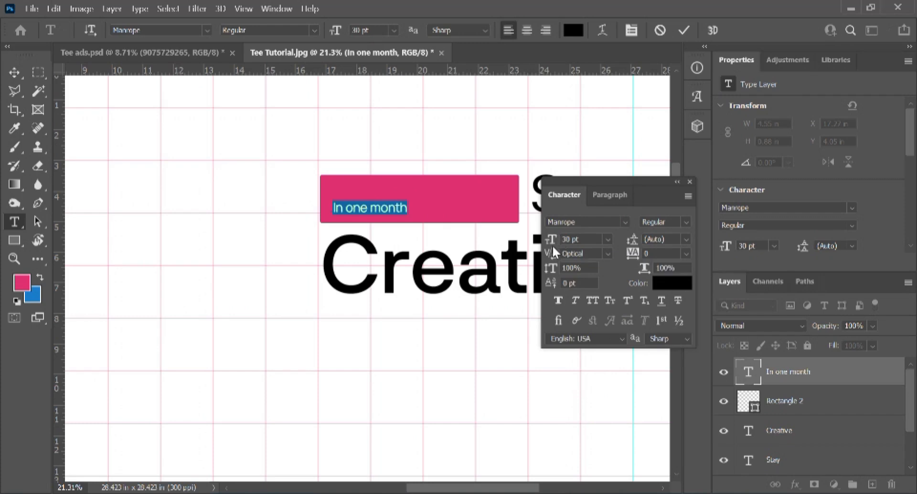
drag(550, 241, 555, 247)
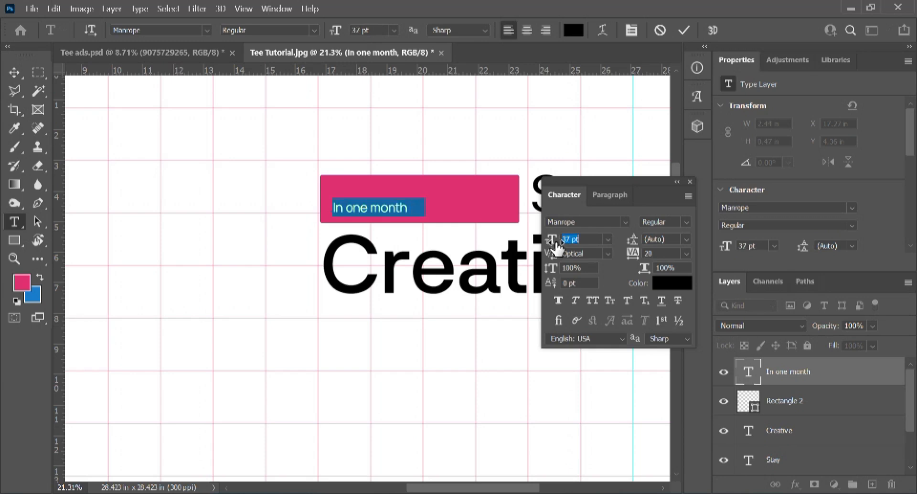
drag(633, 253, 652, 268)
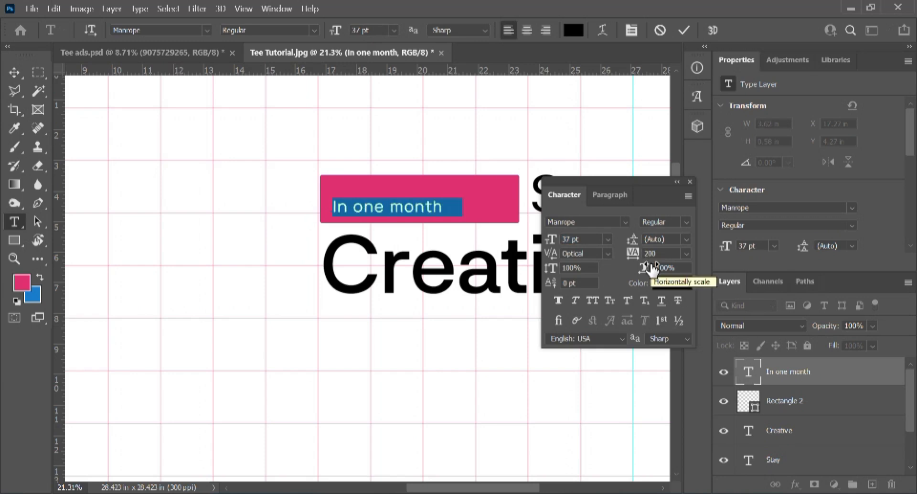
key(alt+Right)
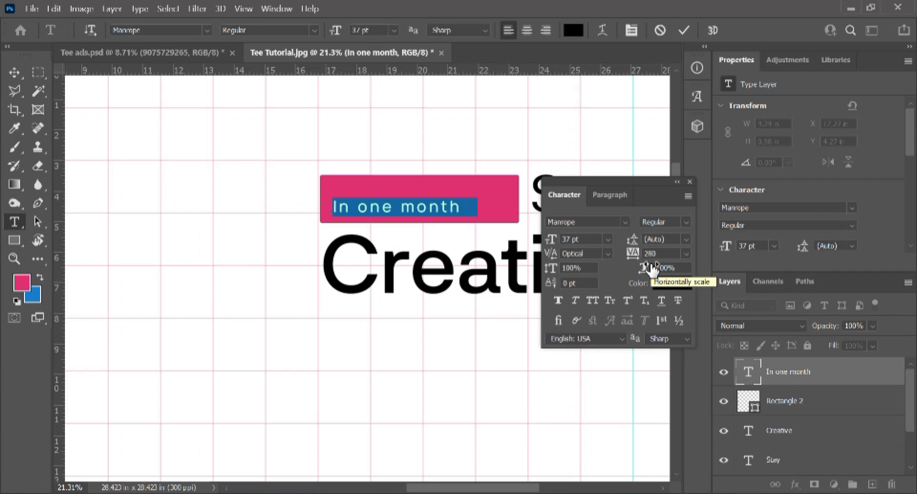
key(alt+Right)
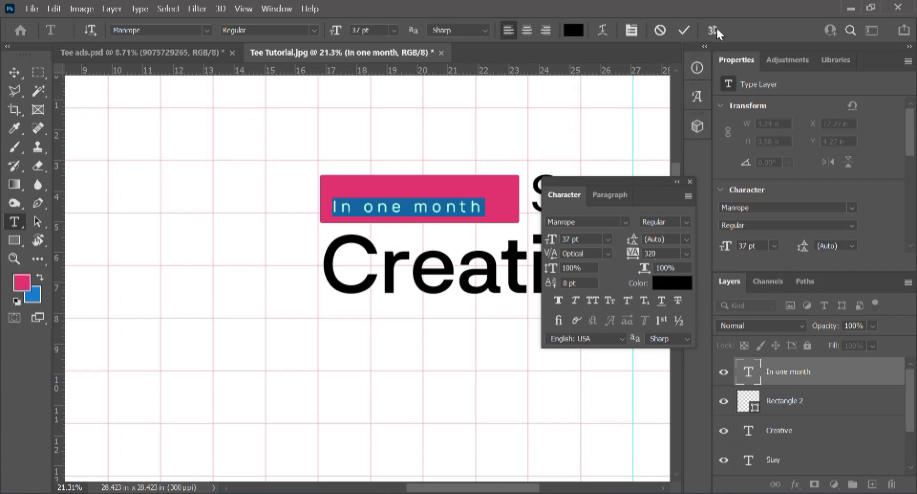
click(686, 28)
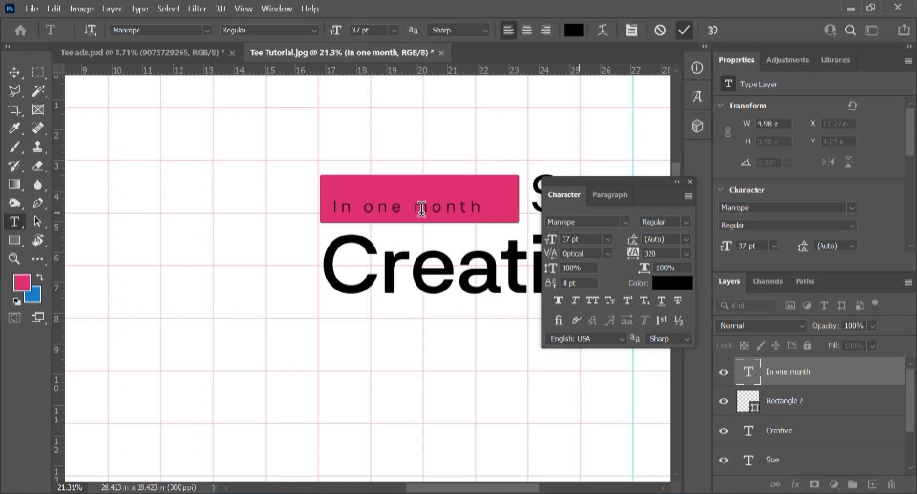
key(ctrl+Return)
key(v)
key(shift+Up)
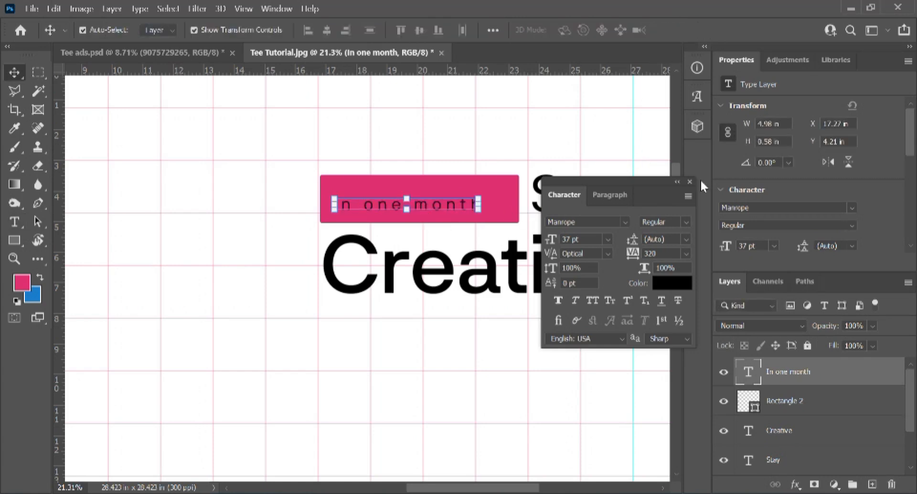
Step: Shorten the pink box and align its vertical centre with Stay
click(689, 183)
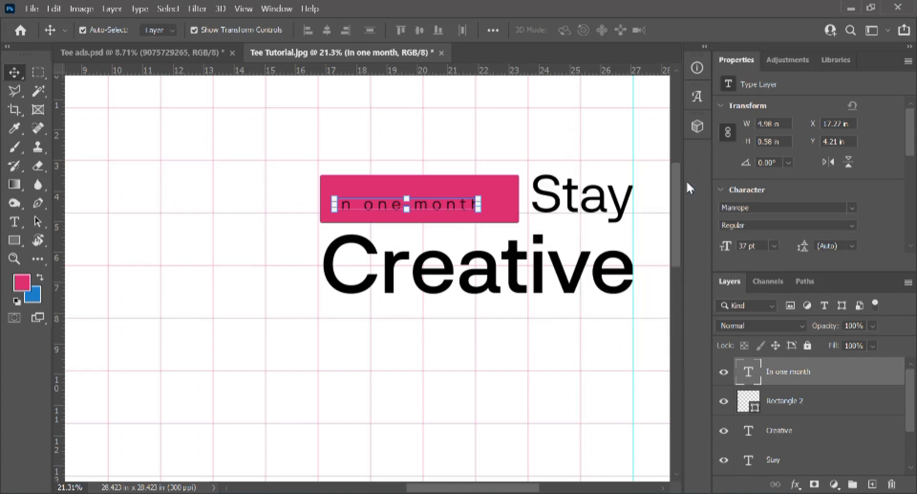
click(500, 192)
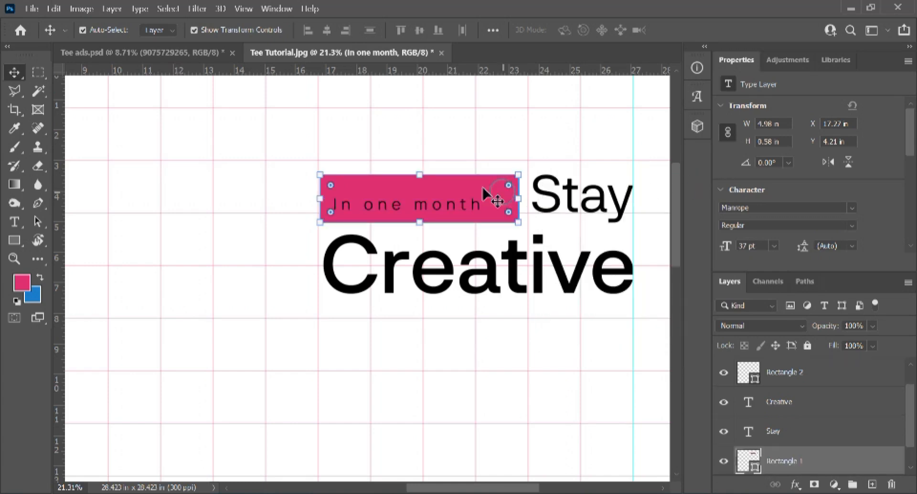
drag(420, 175, 421, 188)
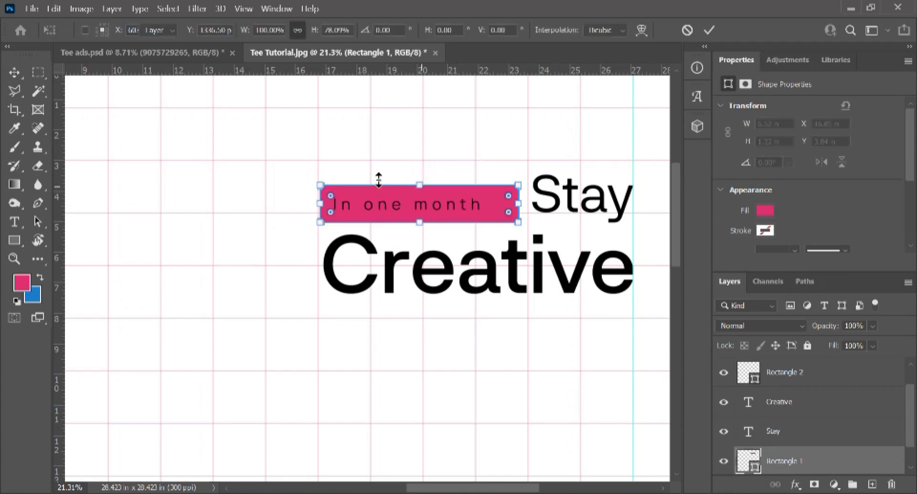
key(Return)
shift+click(568, 196)
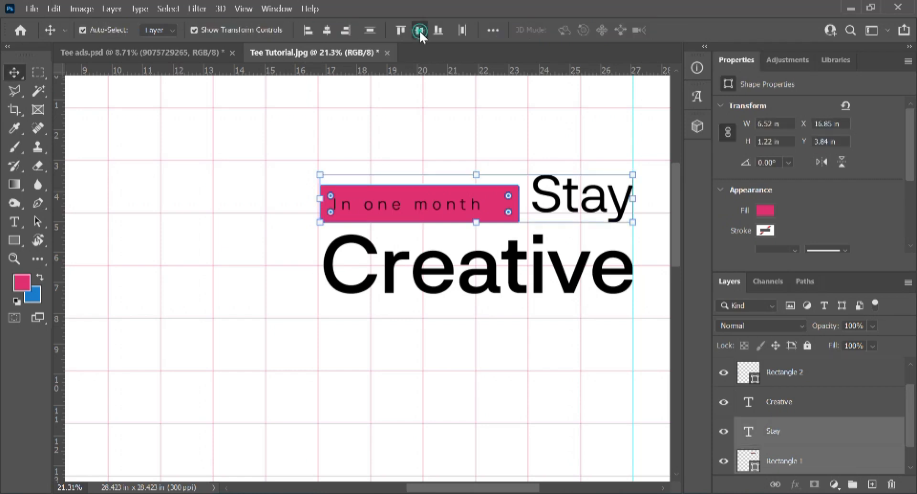
click(420, 30)
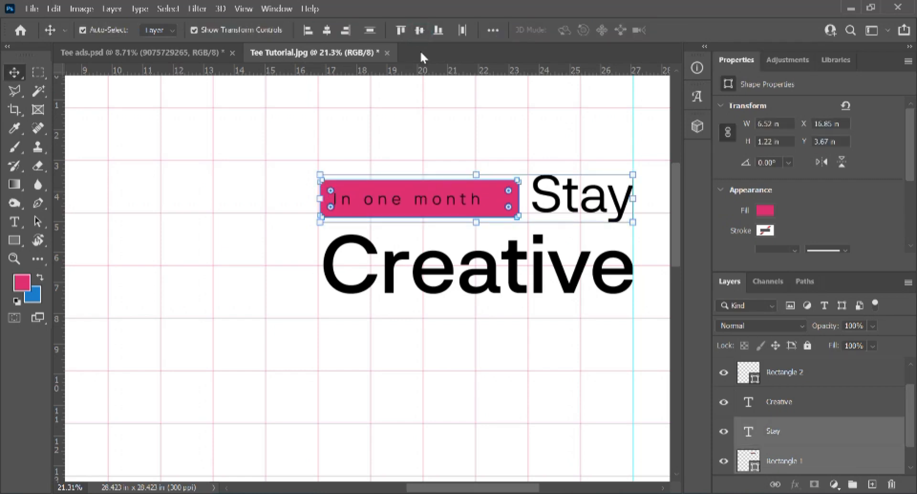
Step: Centre 'In one month' horizontally within the pink box
click(358, 195)
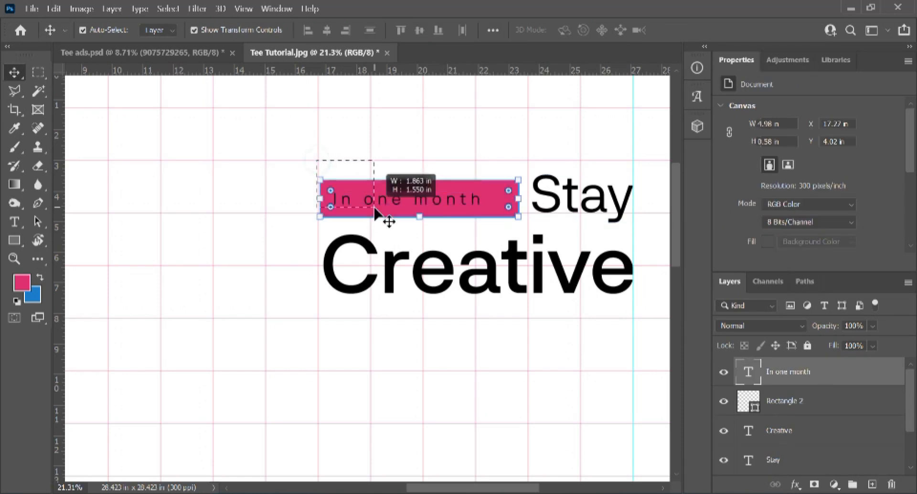
click(327, 30)
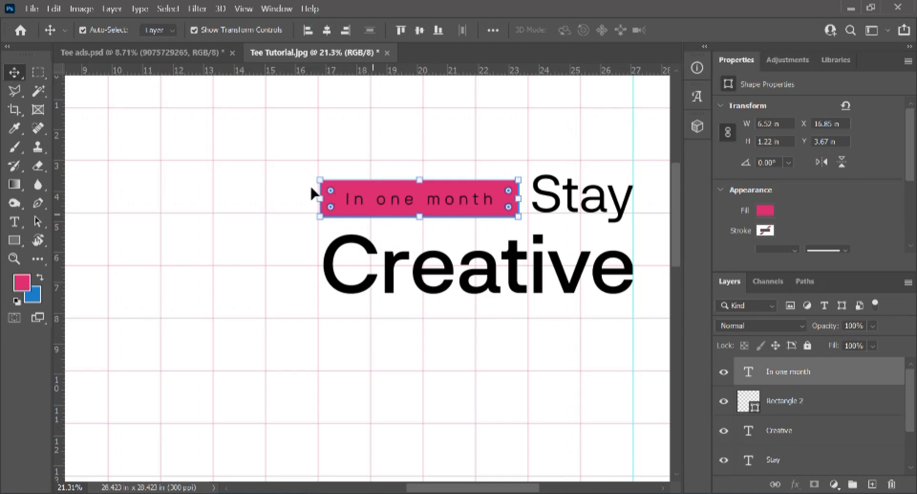
click(360, 125)
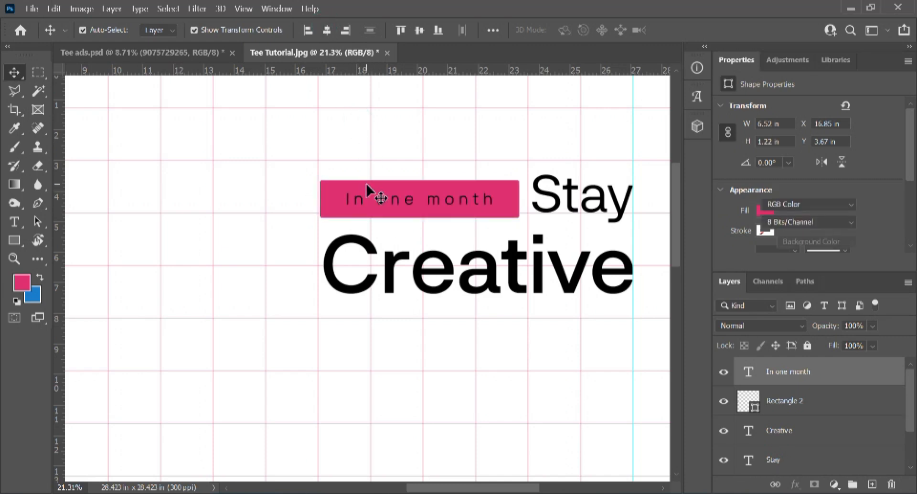
Step: Recolour the 'In one month' text white and change its size to 40 pt
double_click(410, 205)
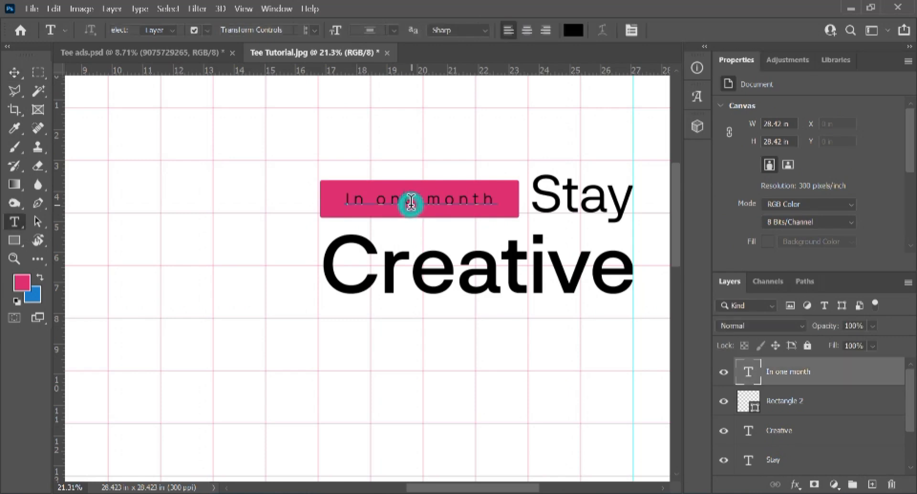
key(ctrl+a)
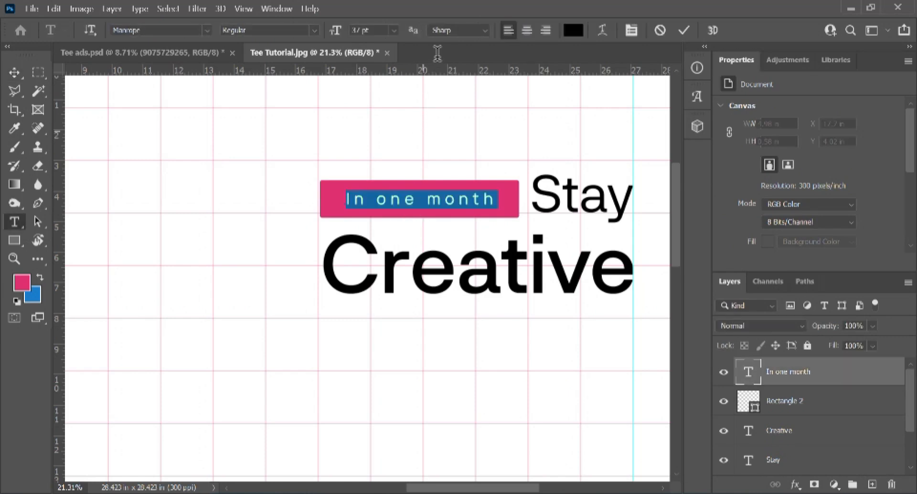
click(573, 30)
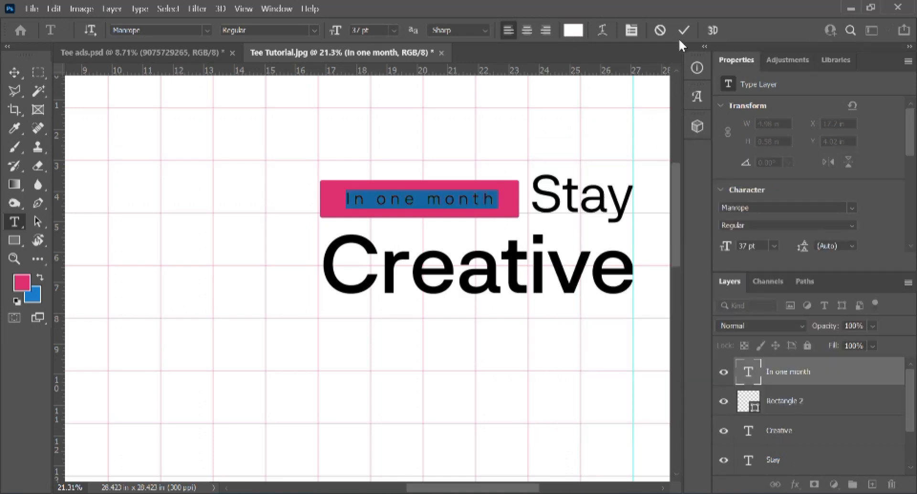
key(ctrl+t)
click(593, 237)
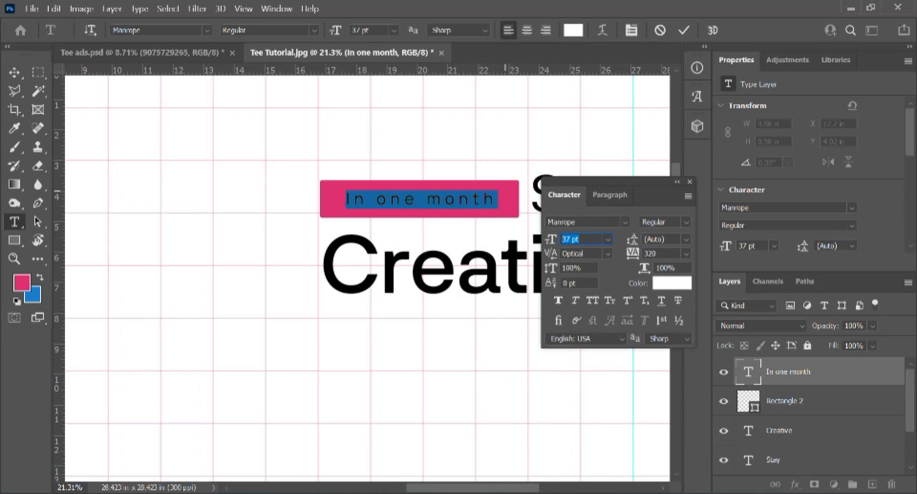
click(683, 31)
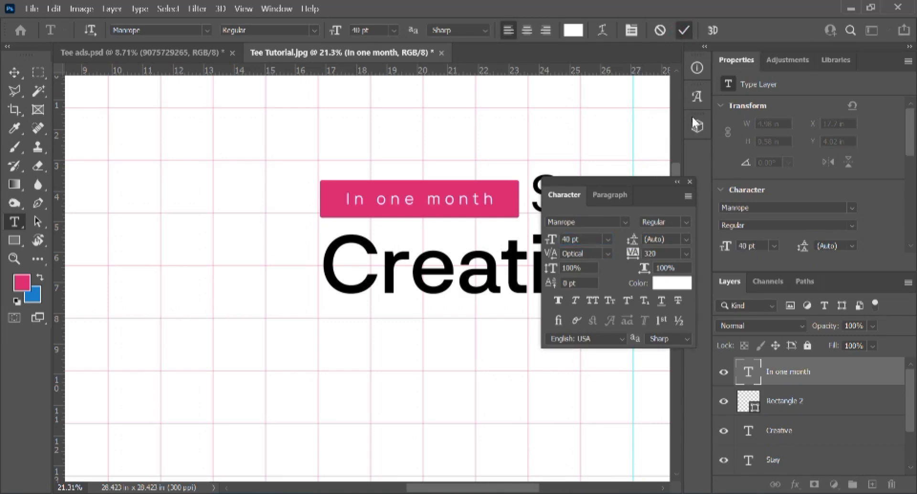
click(690, 182)
scroll(631, 210, down, 3)
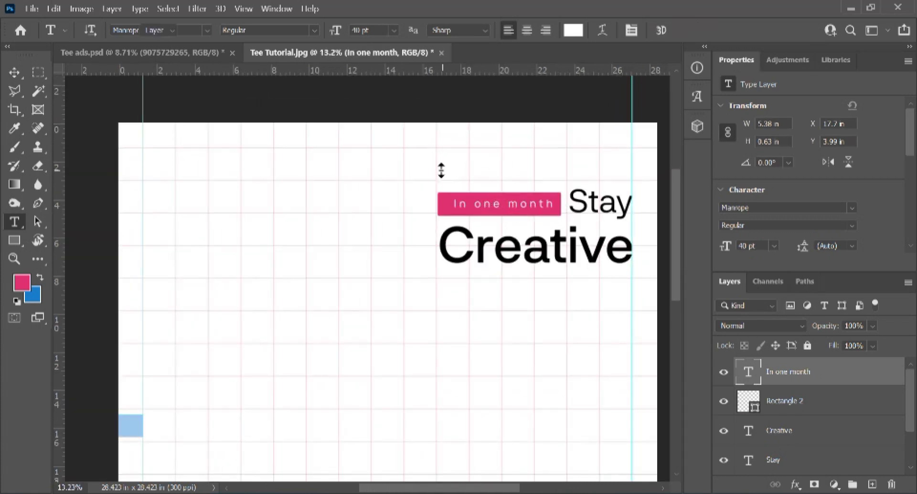
Step: Centre the 'In one month' text on the pink box and nudge the whole tag up slightly
key(v)
drag(425, 165, 469, 201)
click(326, 30)
click(418, 30)
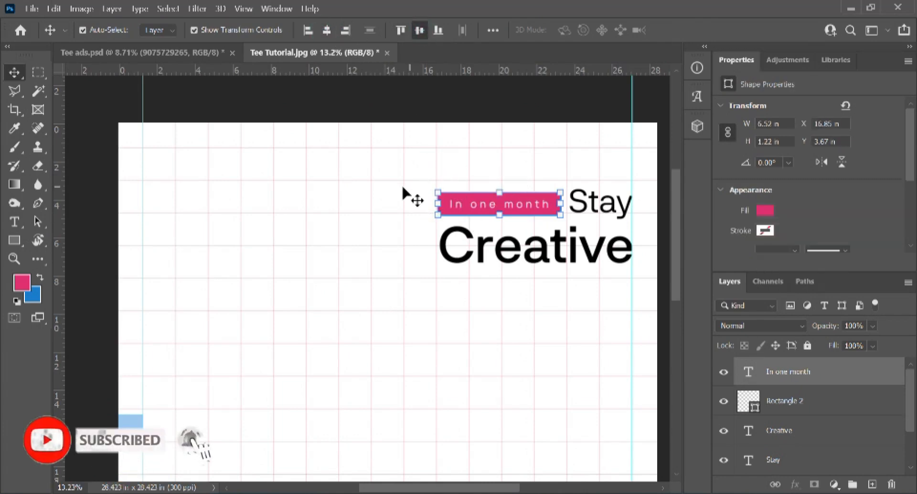
drag(438, 148, 527, 230)
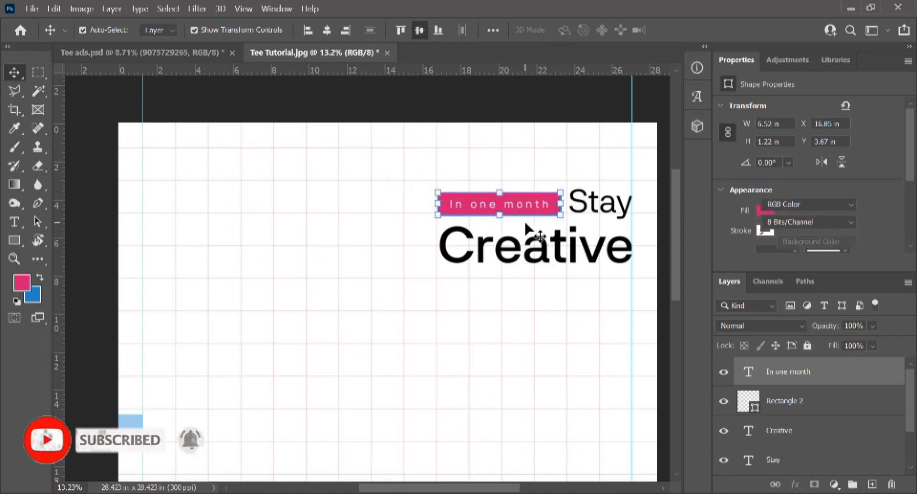
key(shift+Up)
key(shift+Up)
key(shift+Up)
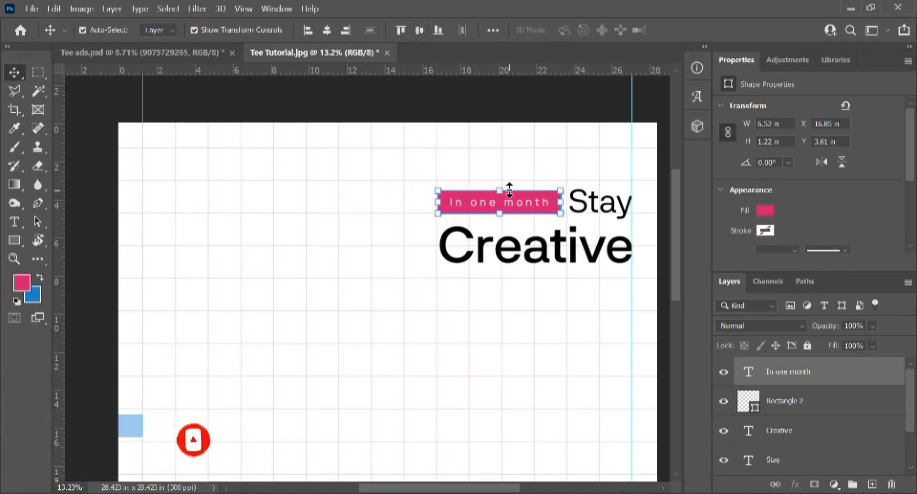
click(581, 151)
Step: Nudge the Creative heading up to Y 5 in, closer beneath Stay and the pink bar
scroll(594, 187, up, 1)
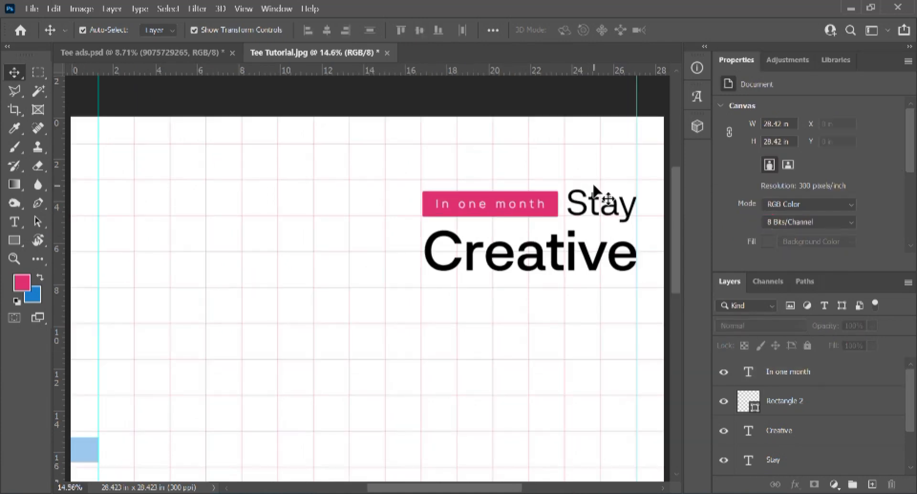
scroll(594, 188, up, 1)
click(584, 272)
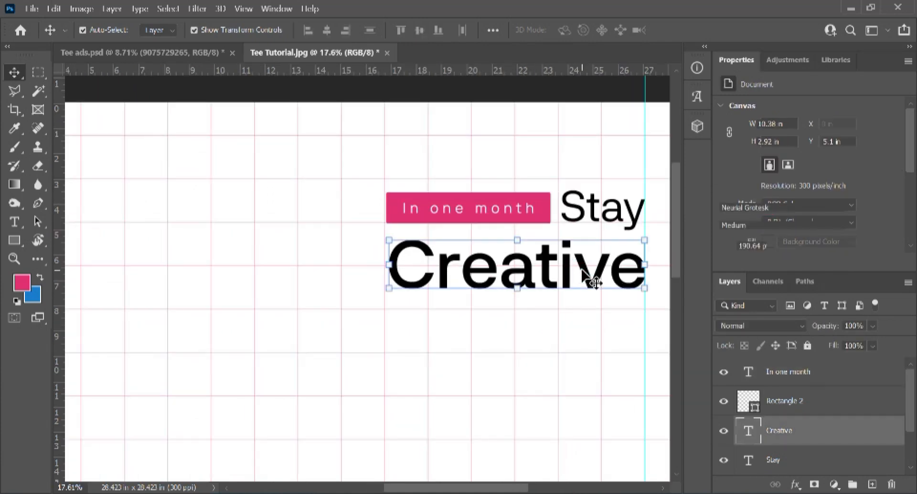
key(shift+Up)
key(shift+Up)
key(shift+Up)
key(shift+Up)
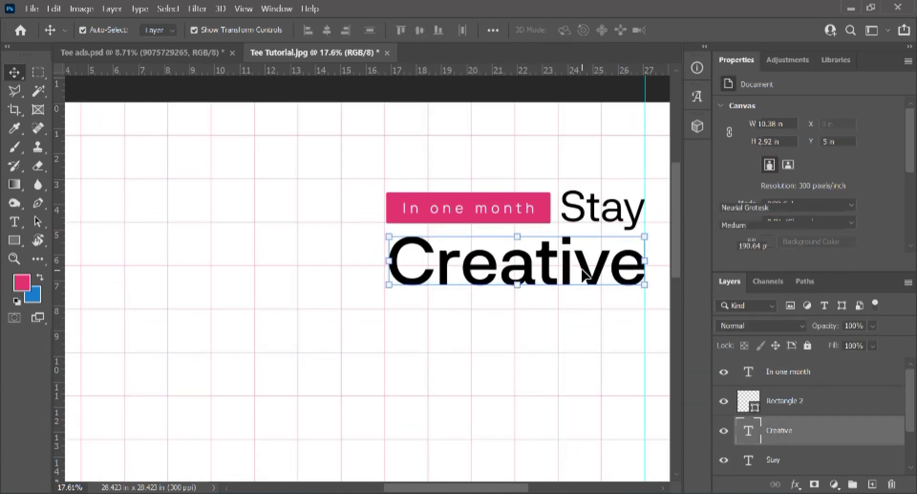
click(410, 333)
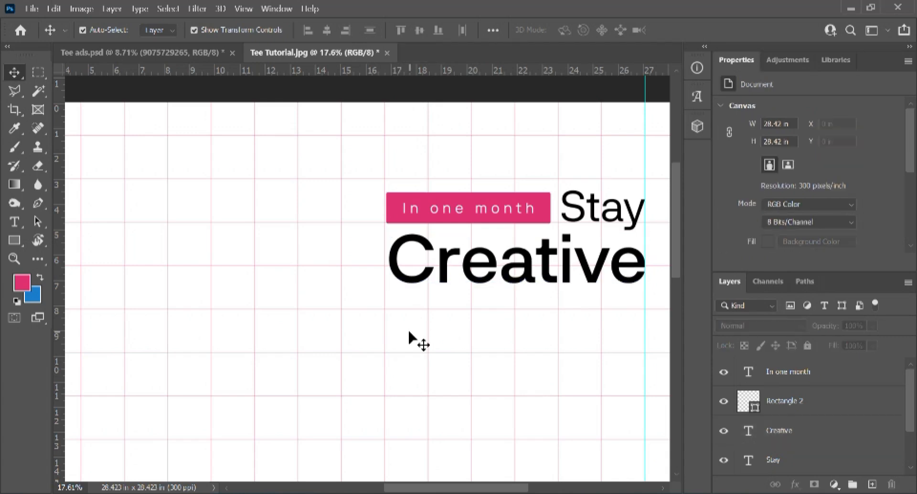
scroll(425, 320, down, 1)
scroll(573, 340, down, 1)
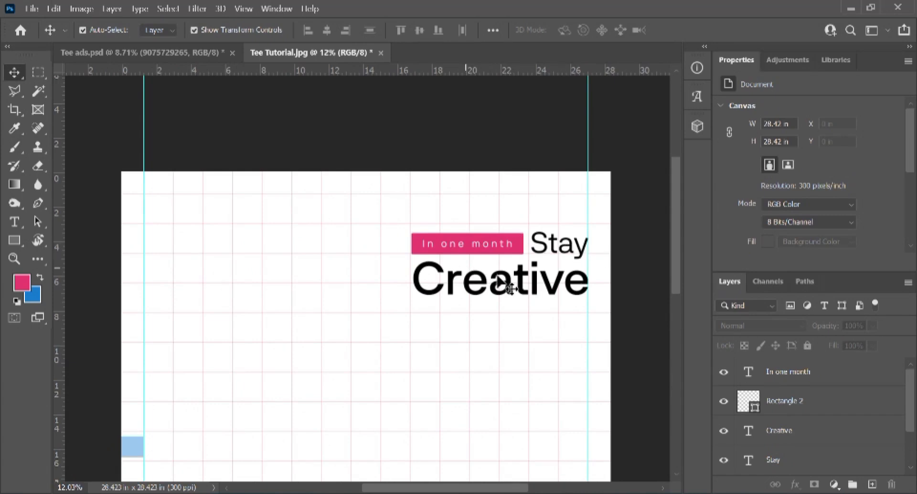
scroll(475, 411, up, 2)
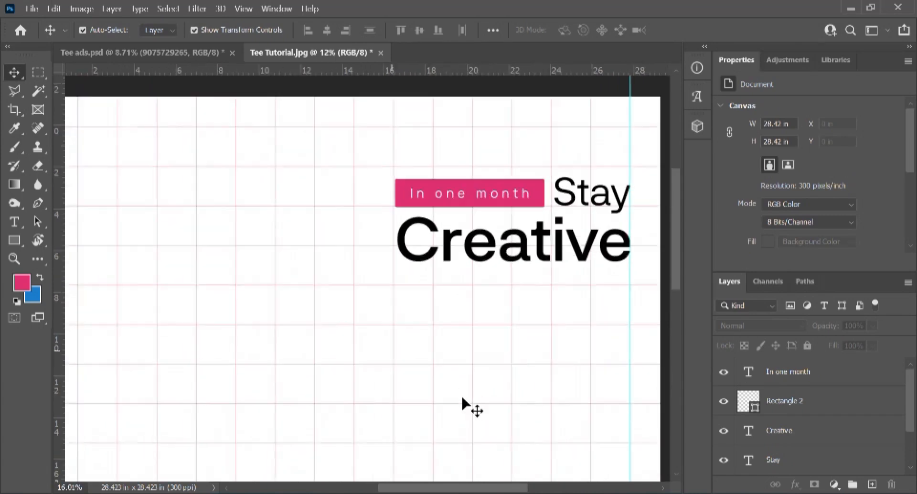
Step: Type the word 'with' in a new text box below Creative
key(t)
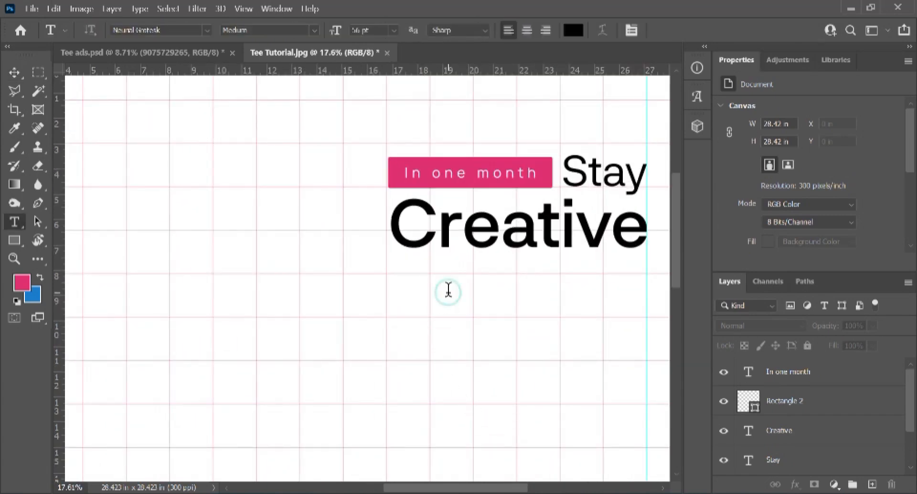
click(448, 289)
click(448, 289)
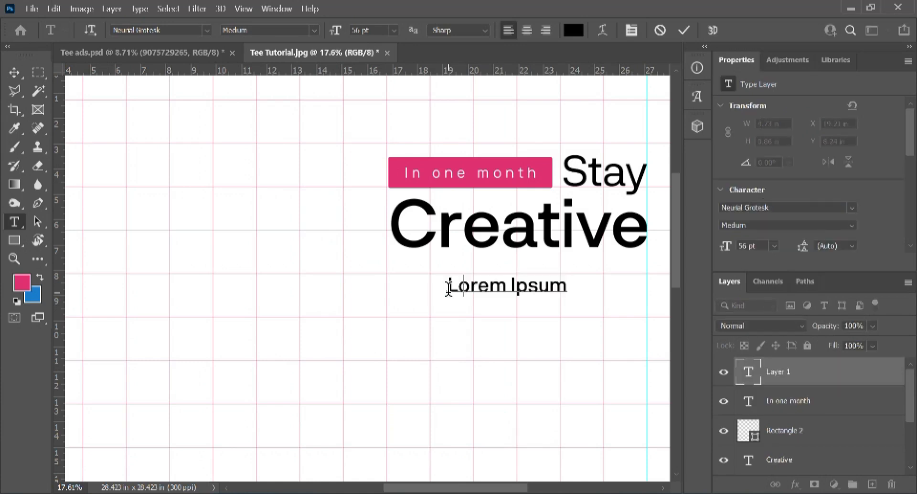
text(with)
key(ctrl+a)
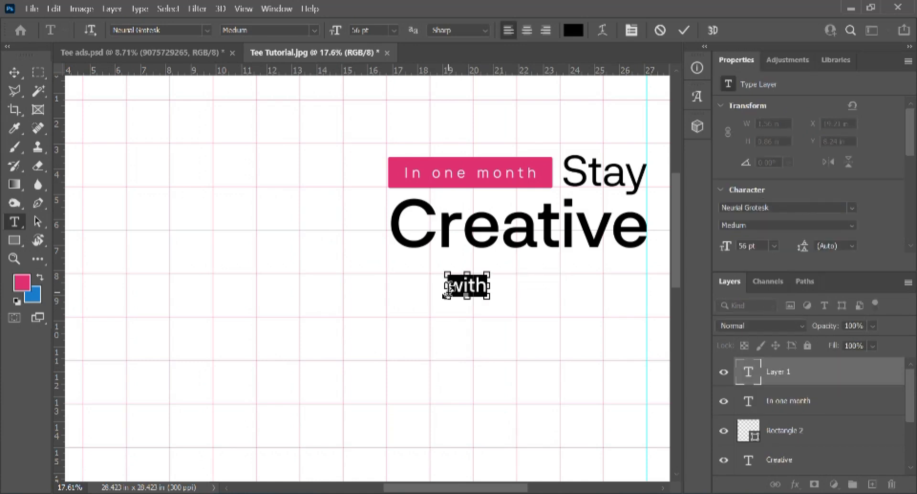
Step: Set 'with' to the Autograf font, coloured with the pink sampled from the In one month tag
key(ctrl+t)
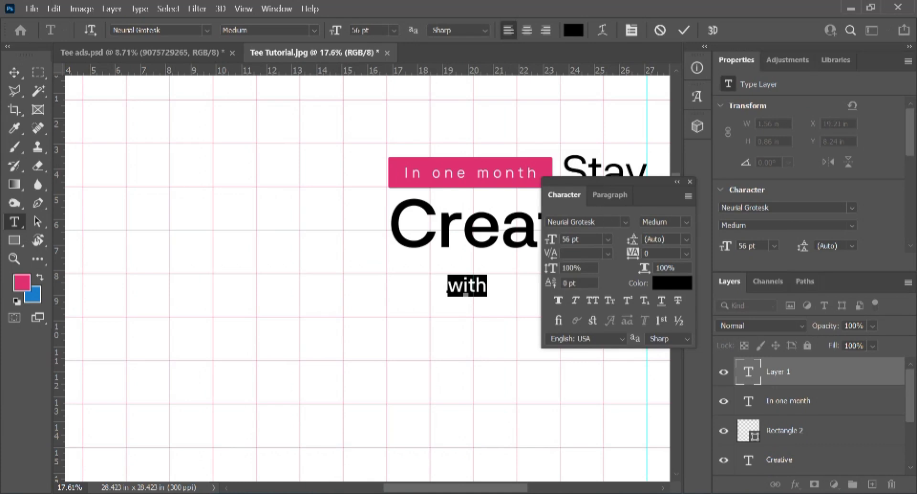
click(624, 222)
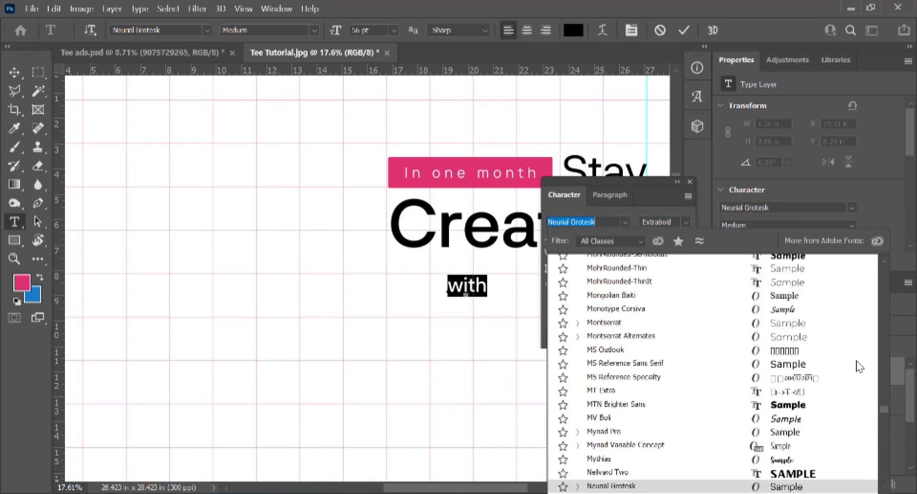
drag(883, 408, 879, 266)
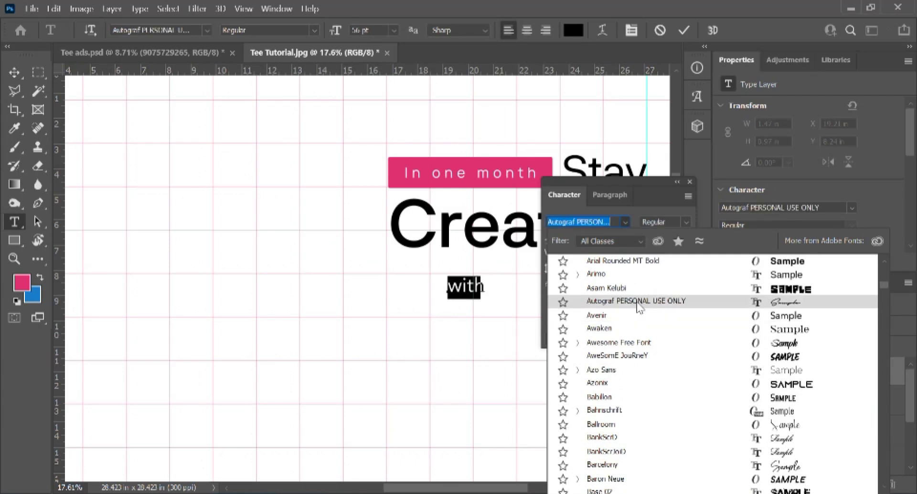
click(637, 303)
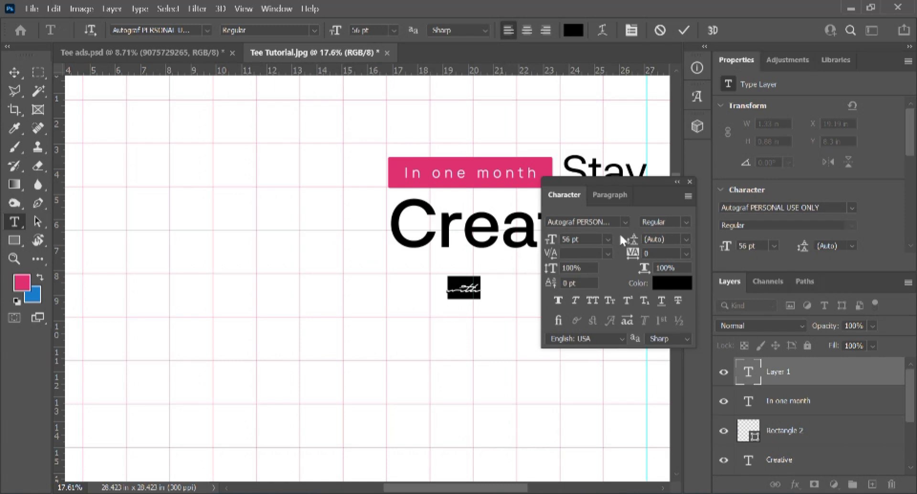
click(667, 285)
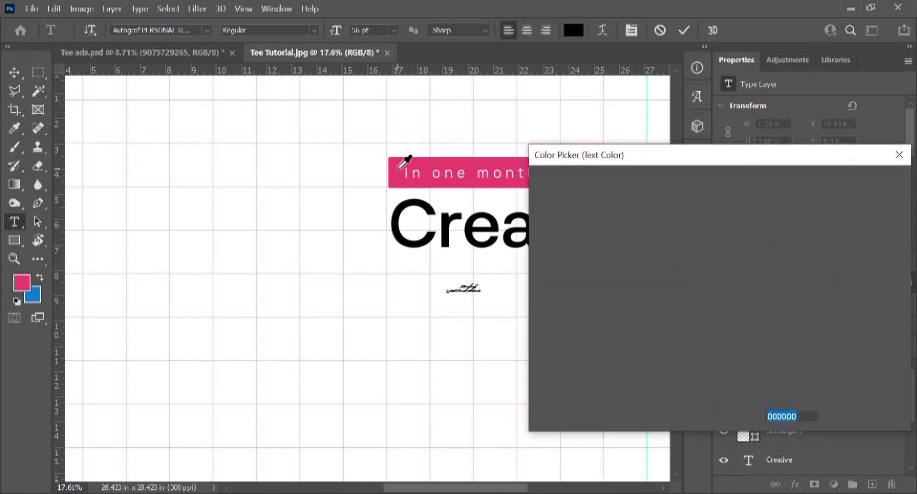
click(399, 168)
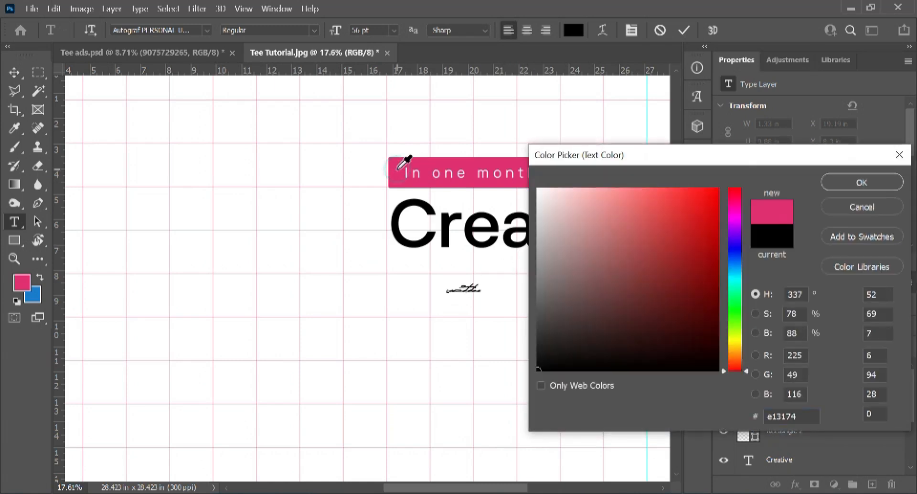
click(859, 182)
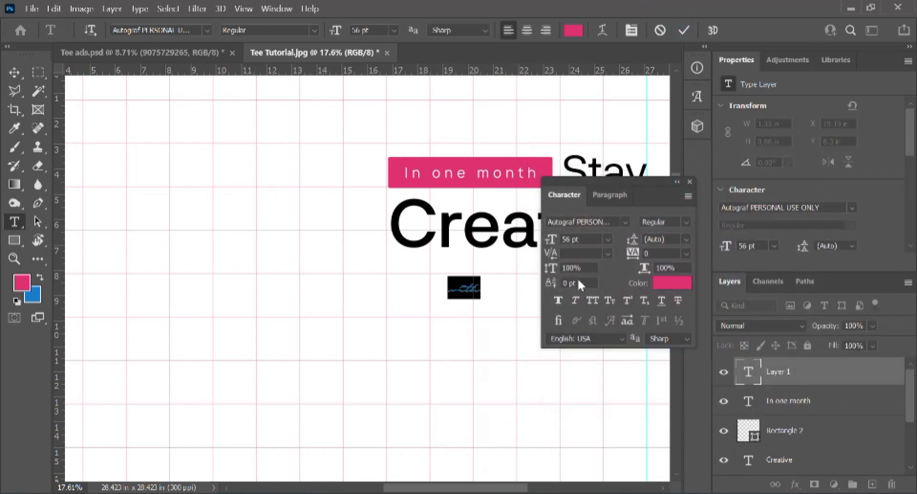
key(ctrl+Return)
click(689, 181)
Step: Move 'with' beneath Creative's right end and enlarge it to about 102.77 pt
key(v)
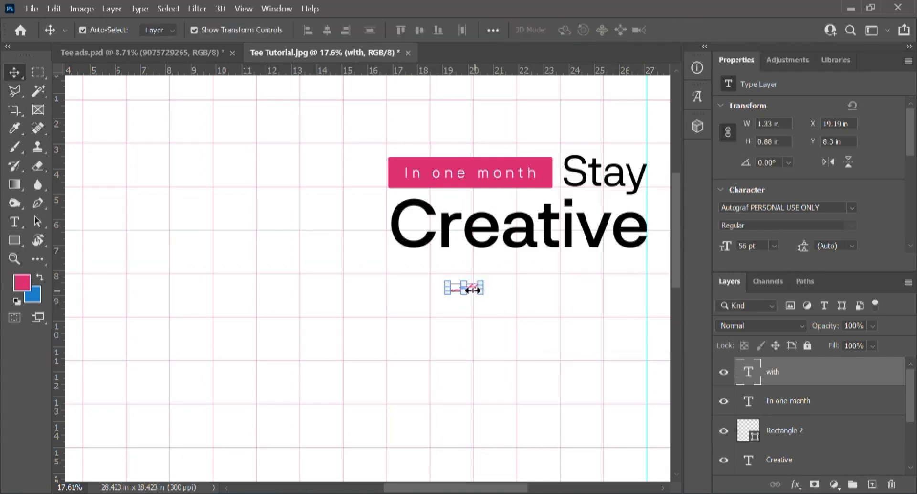
drag(456, 289, 415, 244)
scroll(575, 263, up, 5)
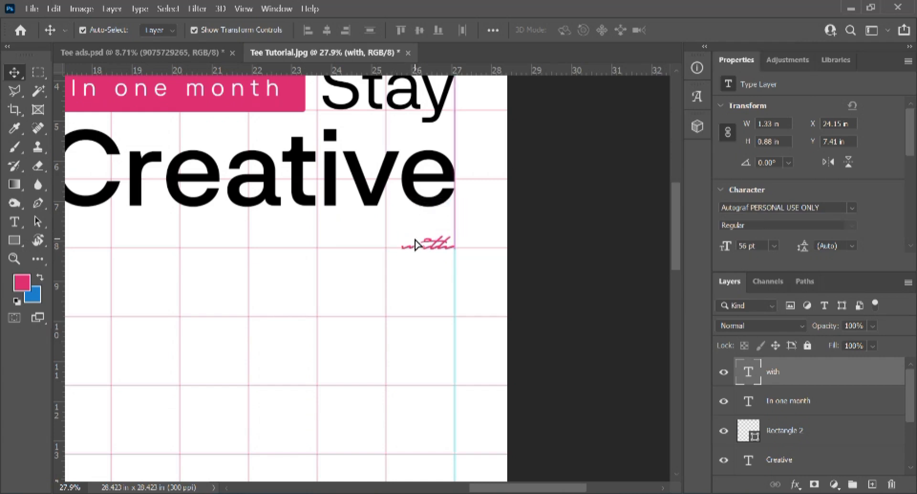
key(ctrl+t)
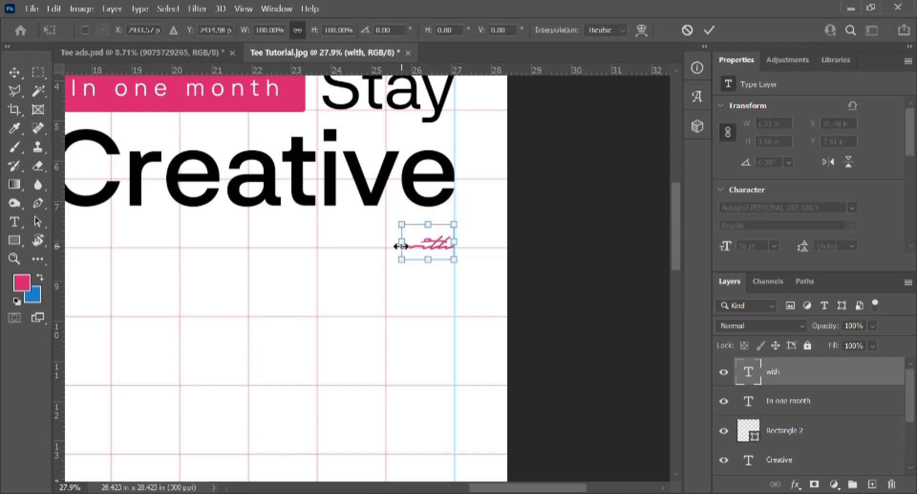
drag(400, 263, 351, 284)
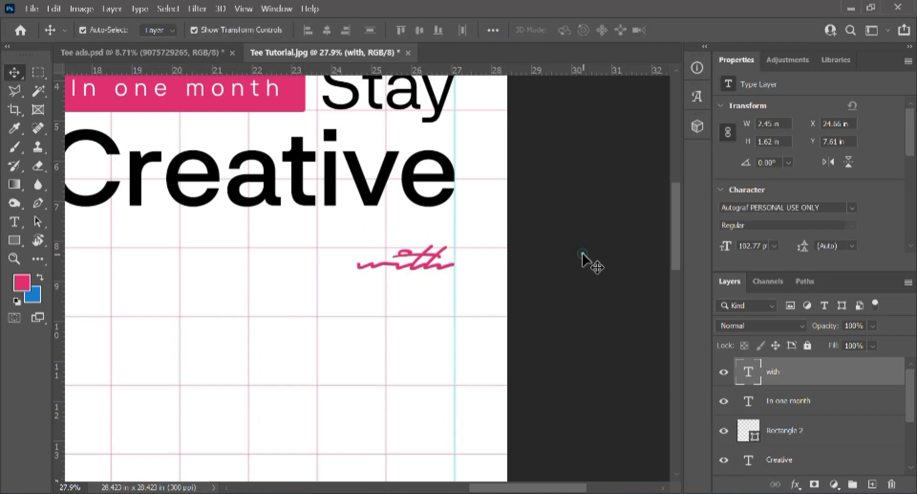
click(453, 344)
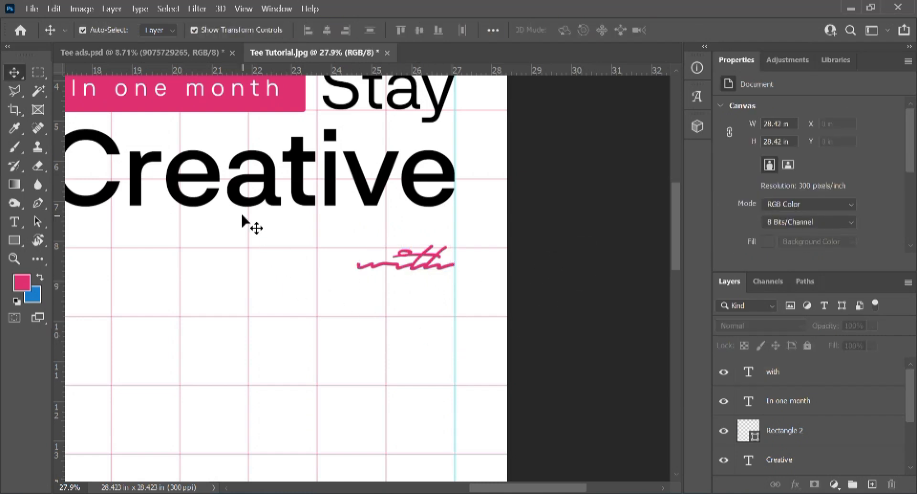
Step: Duplicate Creative onto a new line below and change it to all-caps 'BIKO TEE'
scroll(242, 222, down, 3)
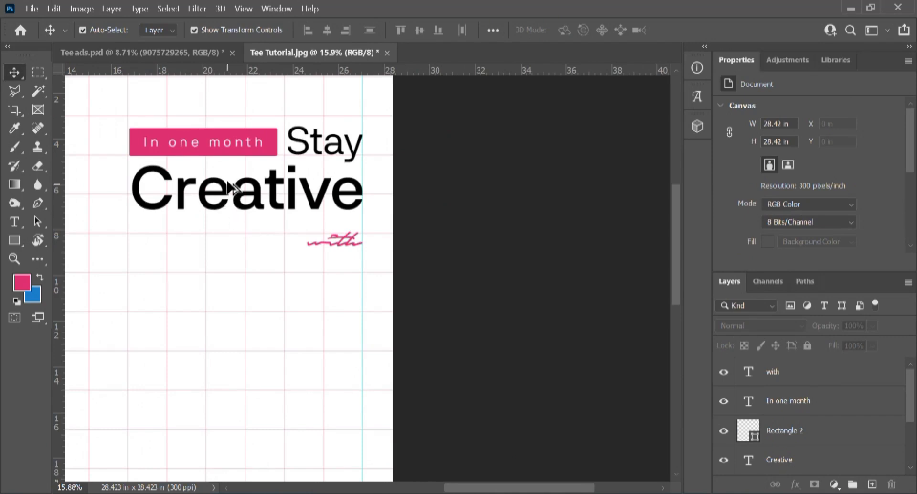
drag(220, 193, 216, 256)
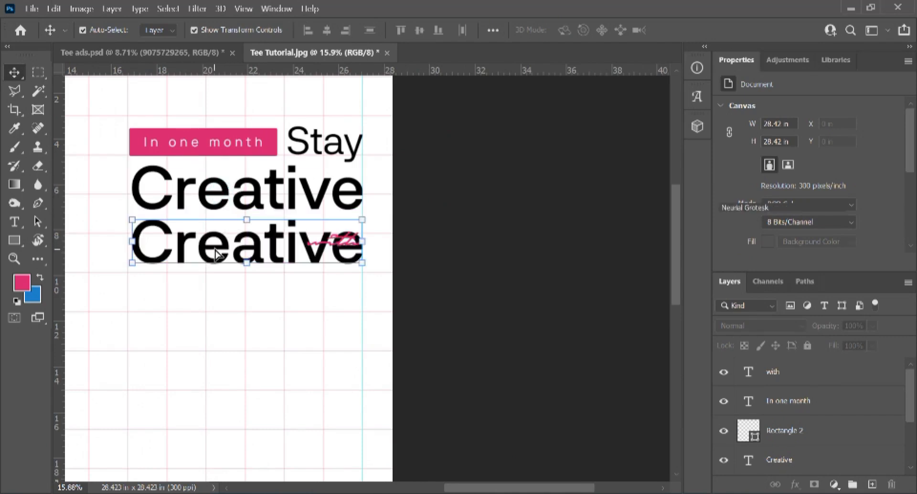
double_click(231, 253)
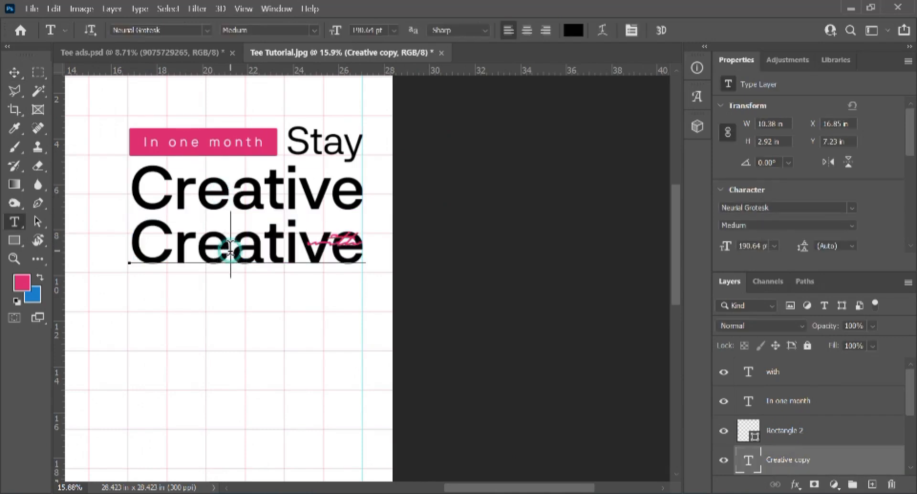
key(ctrl+a)
text(B)
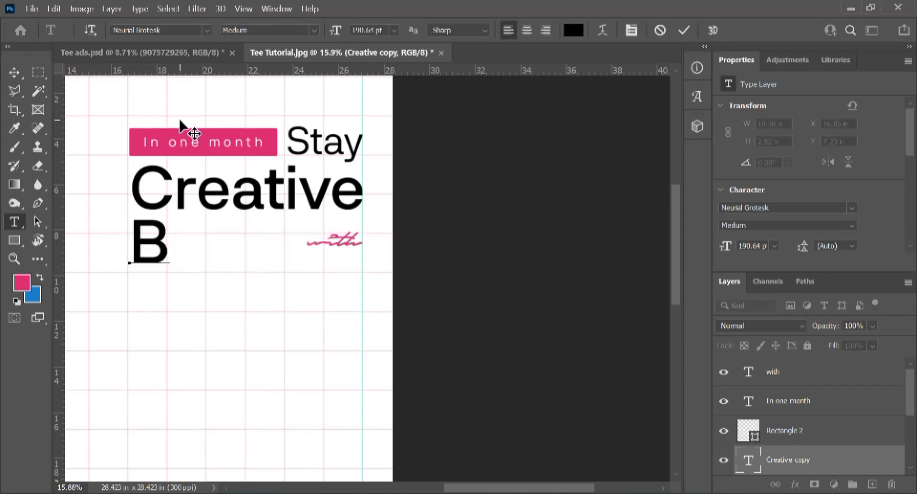
text(iko te)
key(ctrl+a)
key(ctrl+t)
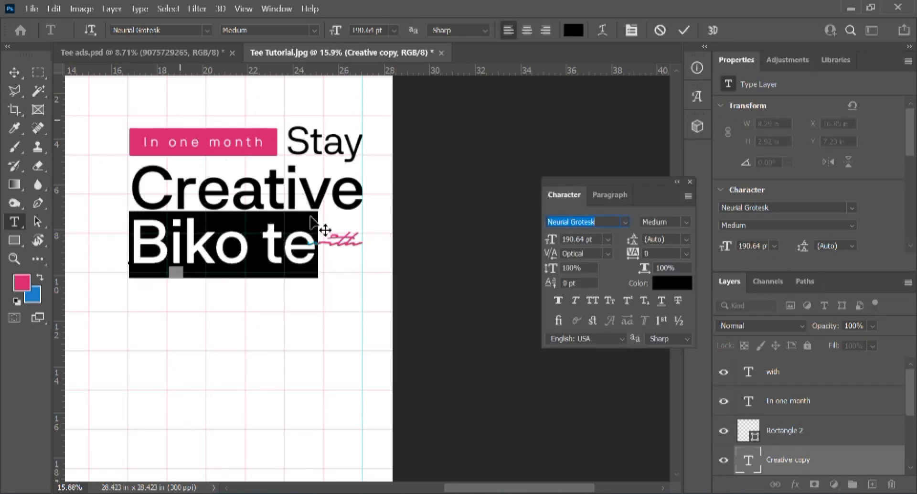
click(593, 301)
key(ctrl+Return)
Step: Shrink BIKO TEE to about 45 percent and place it just left of 'with'
key(ctrl+t)
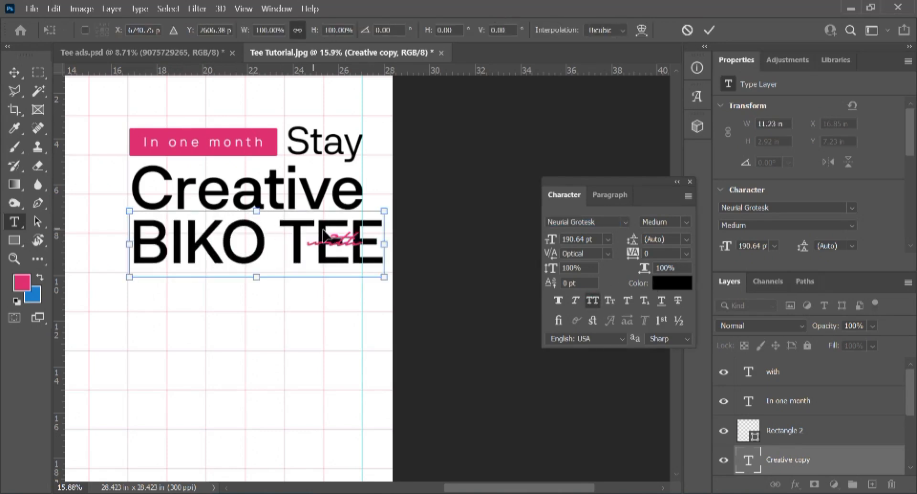
drag(385, 211, 317, 224)
drag(319, 254, 305, 246)
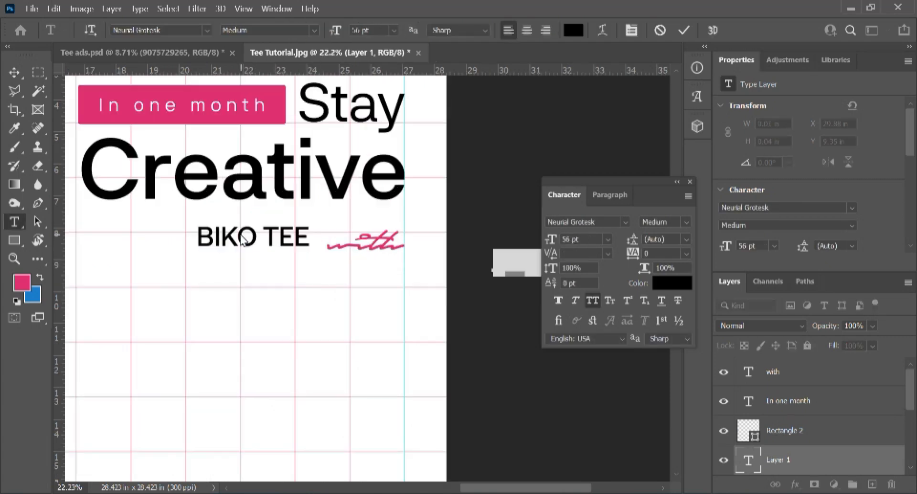
key(ctrl+Return)
key(v)
mouse_move(237, 238)
mouse_down()
mouse_move(254, 241)
mouse_move(244, 238)
mouse_up()
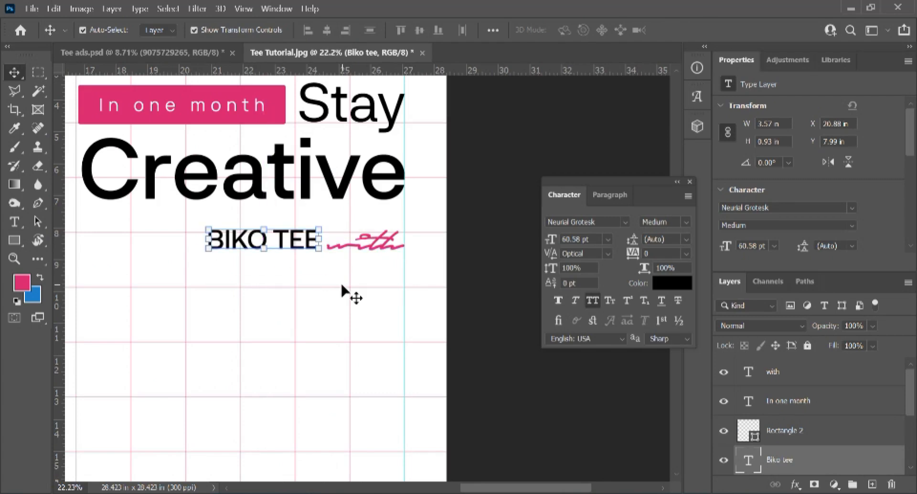
key(shift+Left)
key(shift+Left)
key(shift+Left)
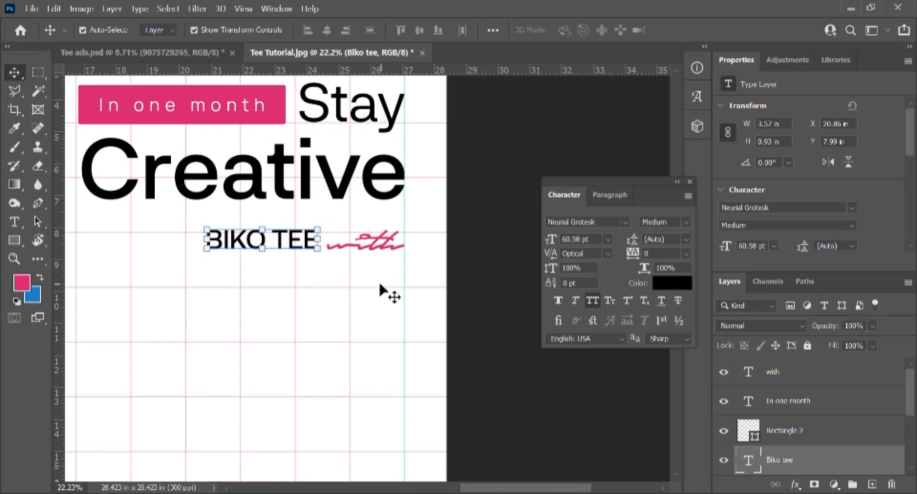
scroll(250, 238, down, 3)
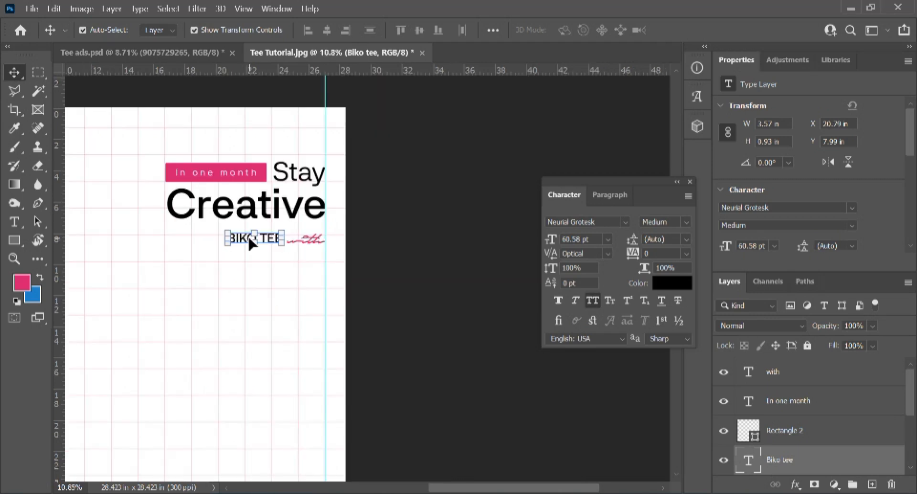
Step: Switch BIKO TEE's font weight from medium to Neurial Grotesk Bold
key(t)
click(242, 237)
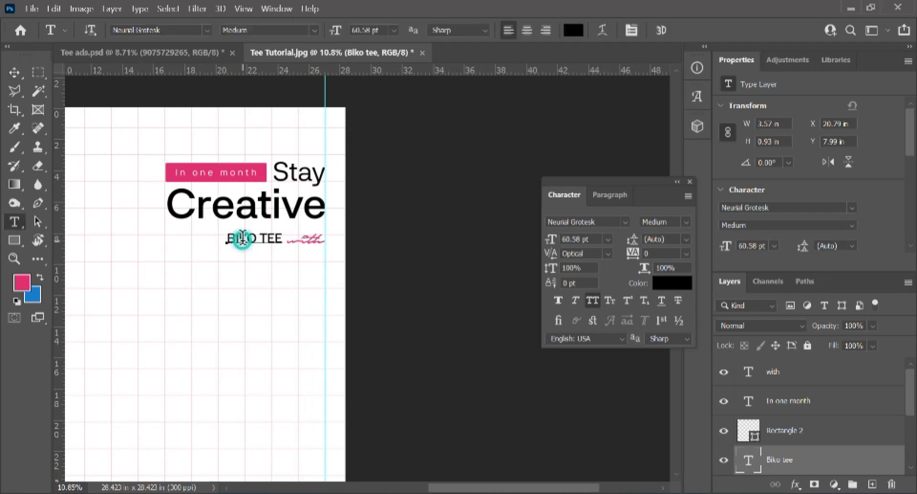
key(ctrl+a)
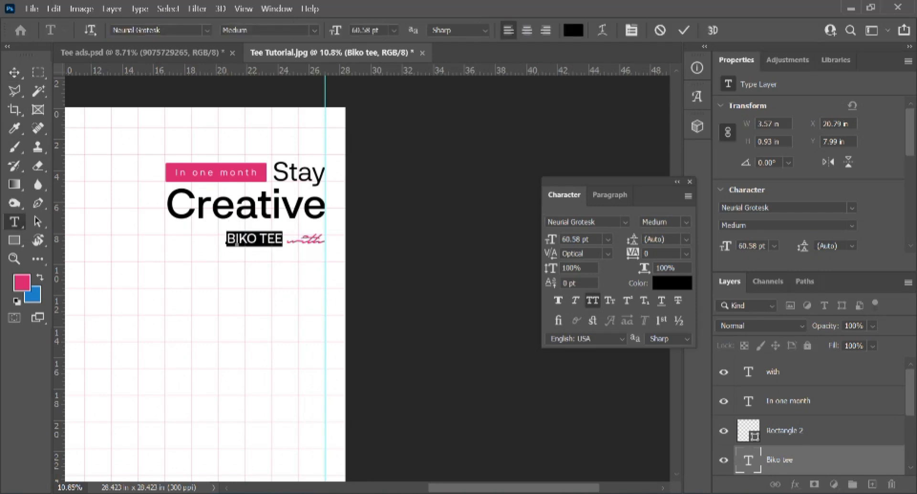
click(685, 222)
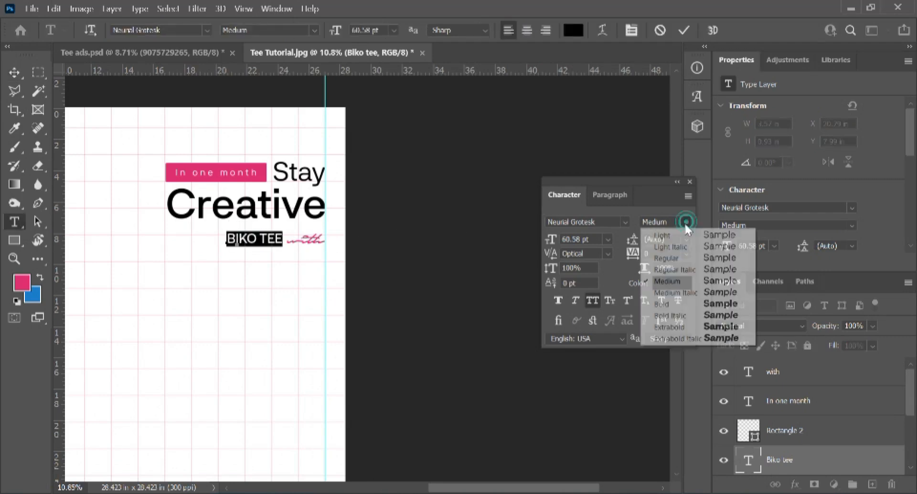
click(682, 304)
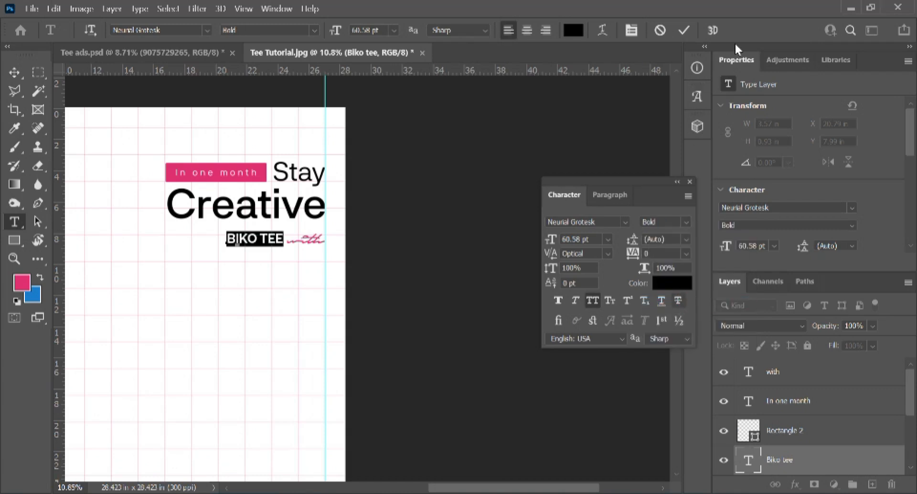
click(685, 30)
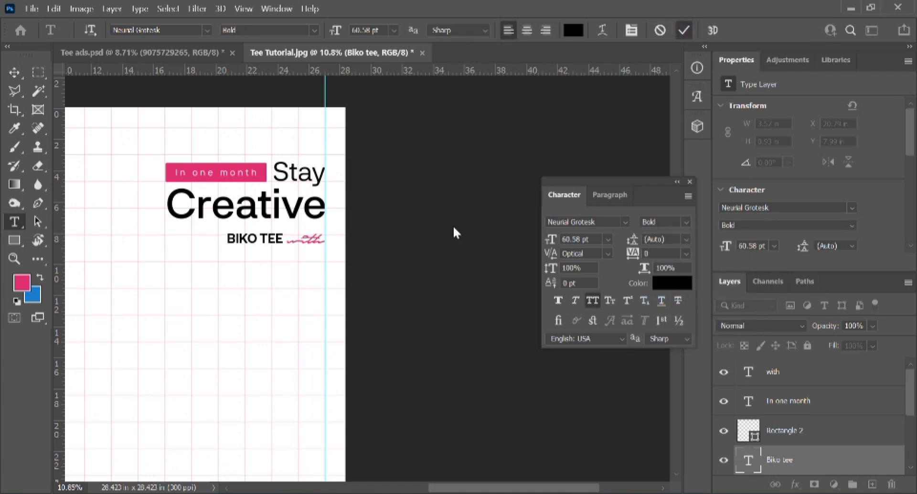
key(ctrl+minus)
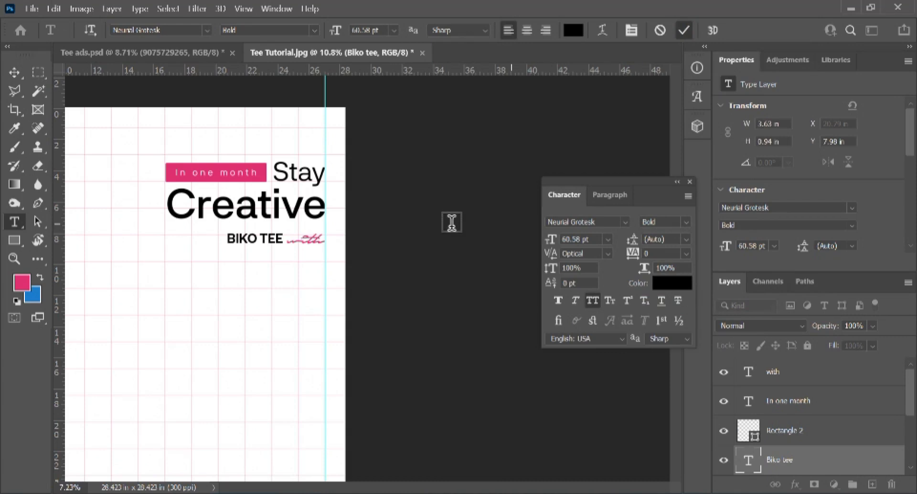
Step: Zoom to view the whole page and select the small blue rectangle at its left edge
key(ctrl+minus)
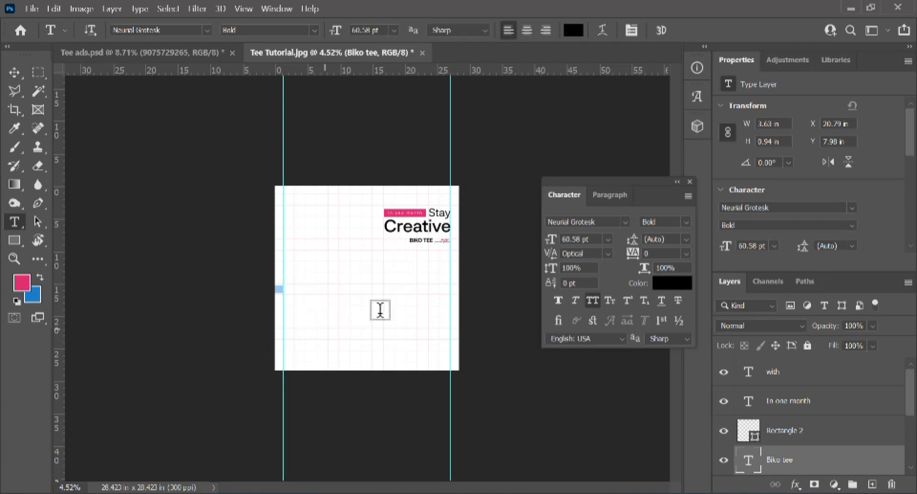
key(ctrl+plus)
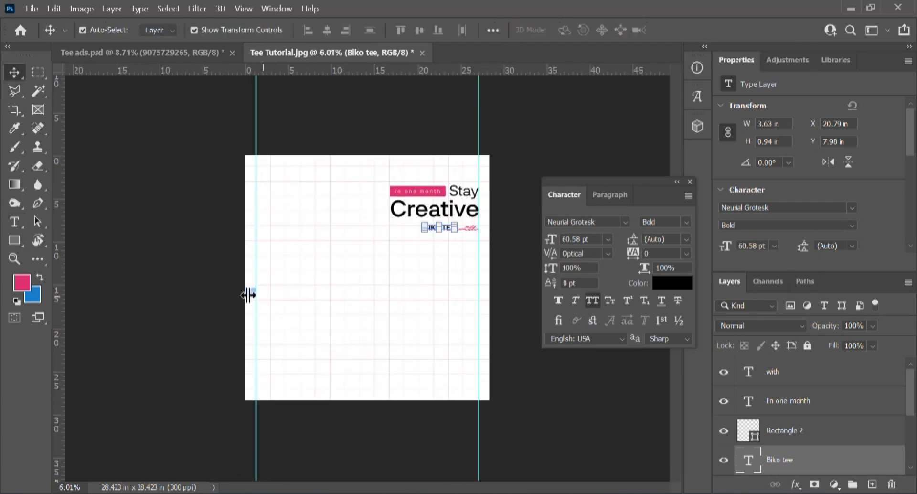
key(ctrl+plus)
click(210, 297)
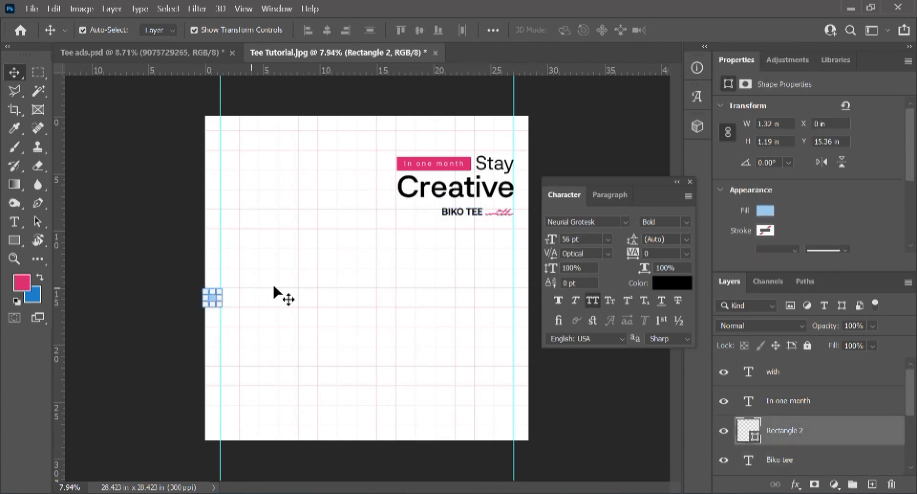
scroll(405, 173, up, 4)
scroll(405, 173, up, 4)
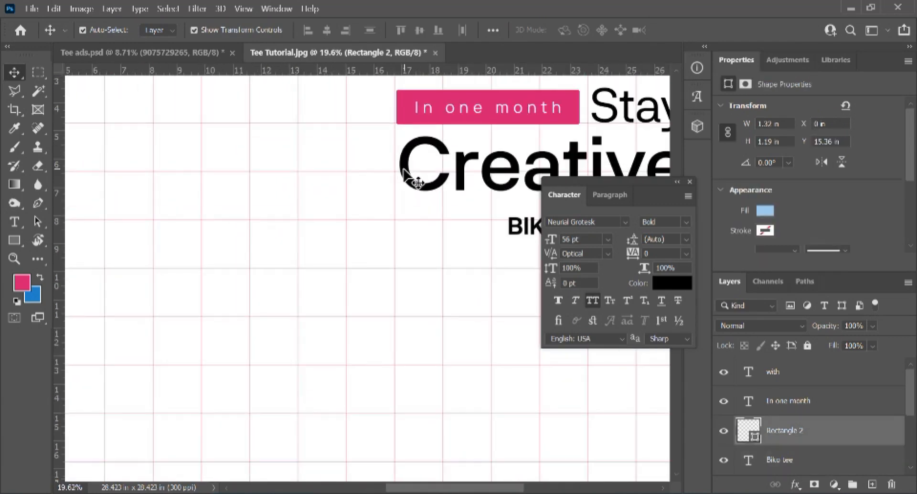
scroll(405, 172, down, 5)
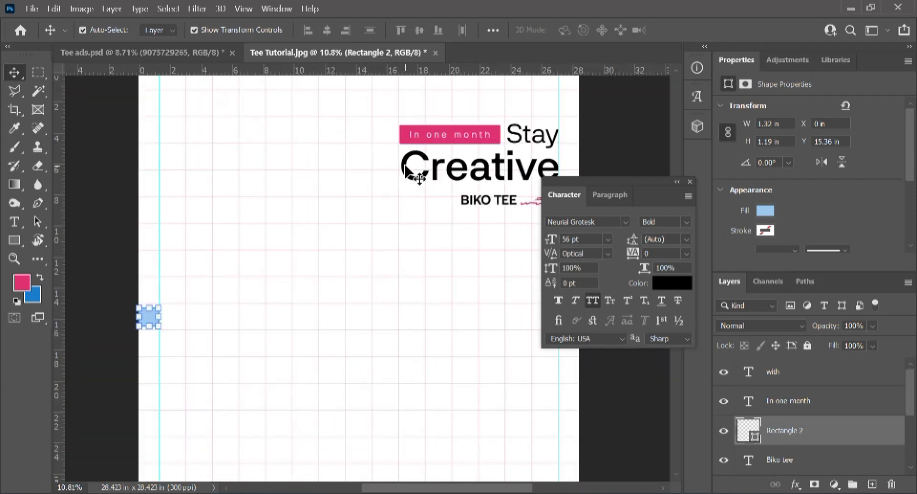
Step: Change the pink In one month tag's corner radius from 20 px to 0 px
click(406, 136)
scroll(835, 235, down, 5)
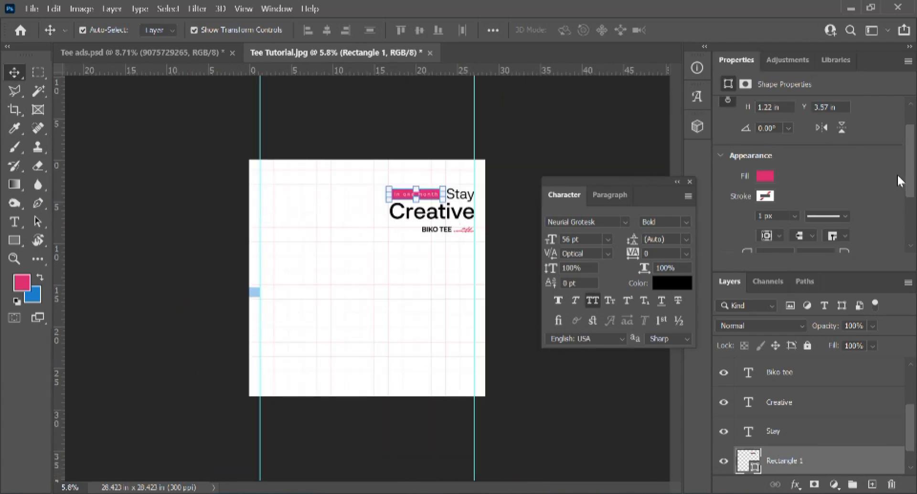
scroll(912, 176, down, 4)
click(783, 165)
text(0)
key(Return)
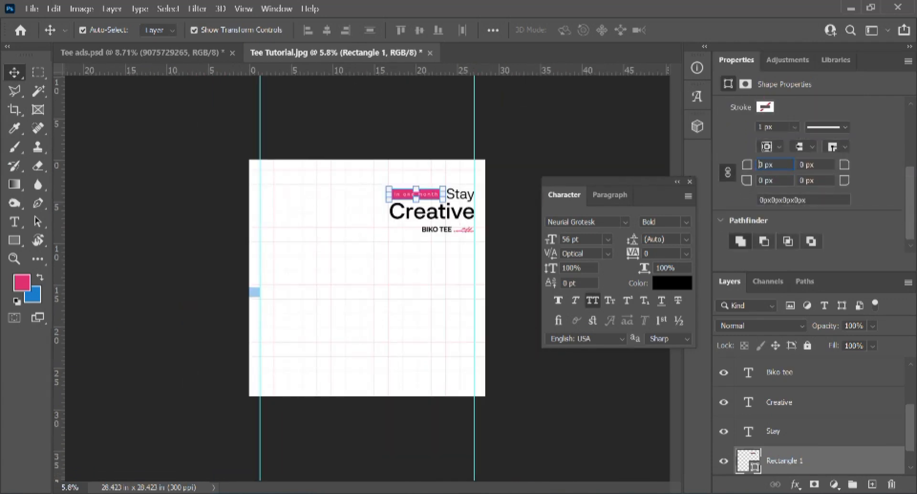
scroll(432, 184, up, 5)
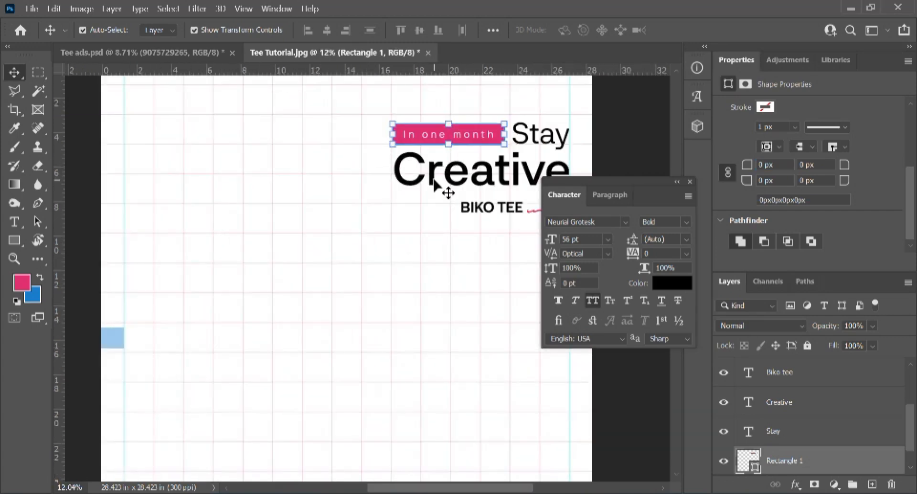
drag(406, 185, 334, 174)
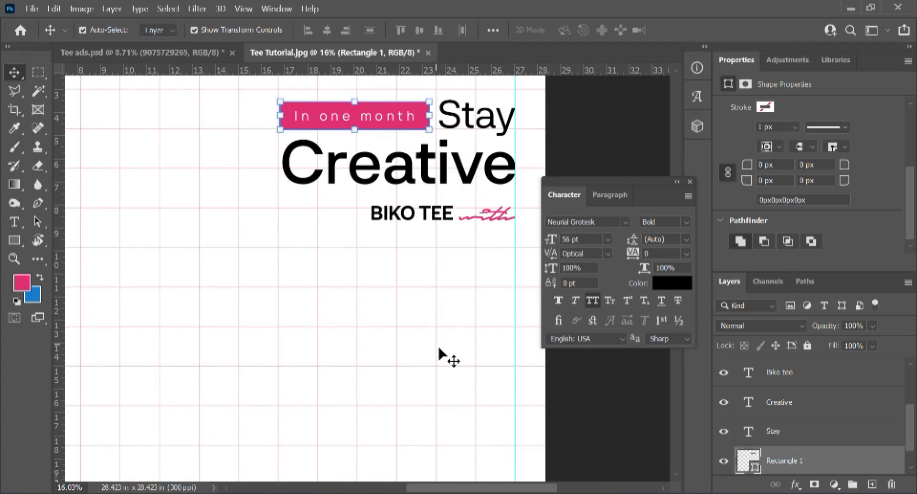
Step: Add a bold 56 pt '27TH' text line below BIKO TEE
key(t)
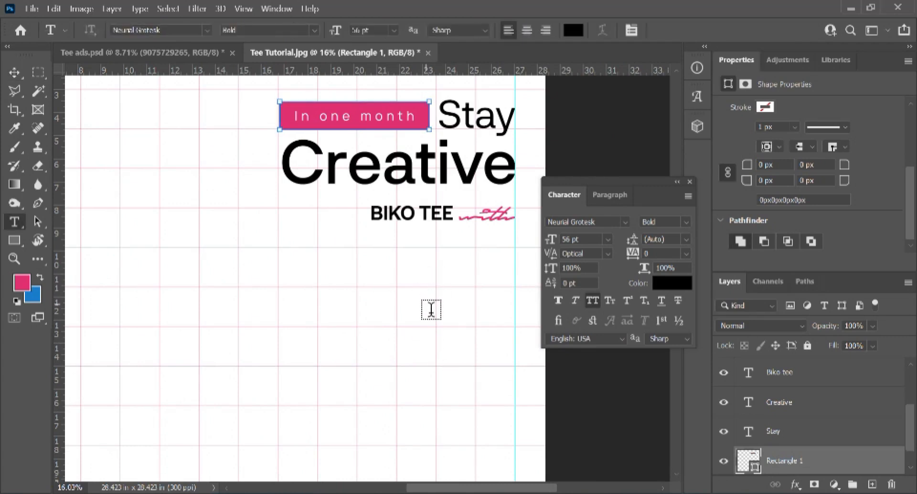
click(419, 283)
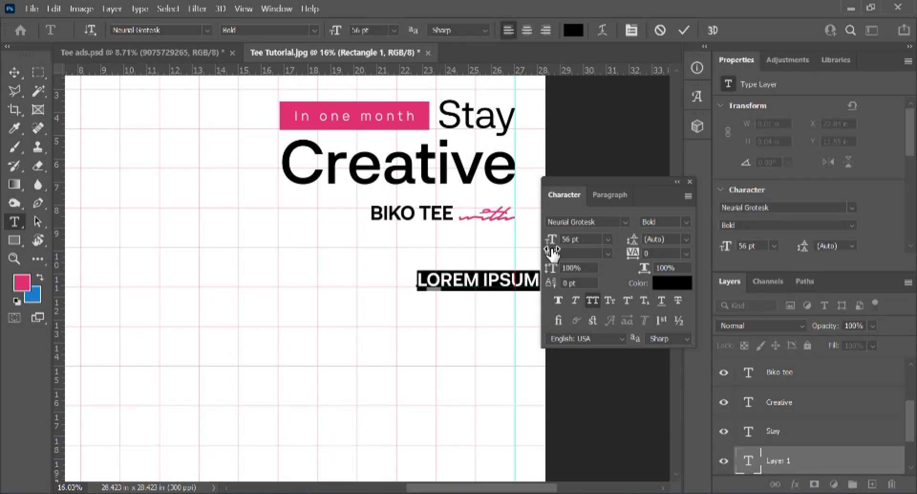
text(L)
text(7TH)
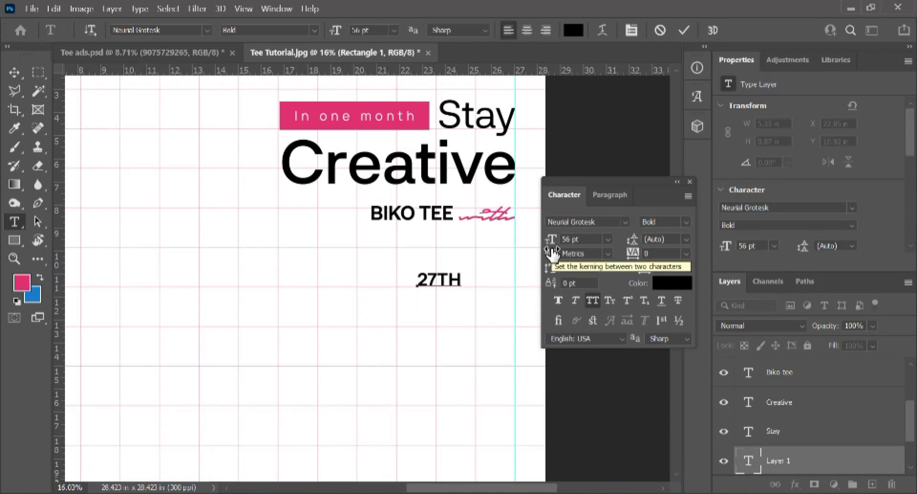
key(BackSpace)
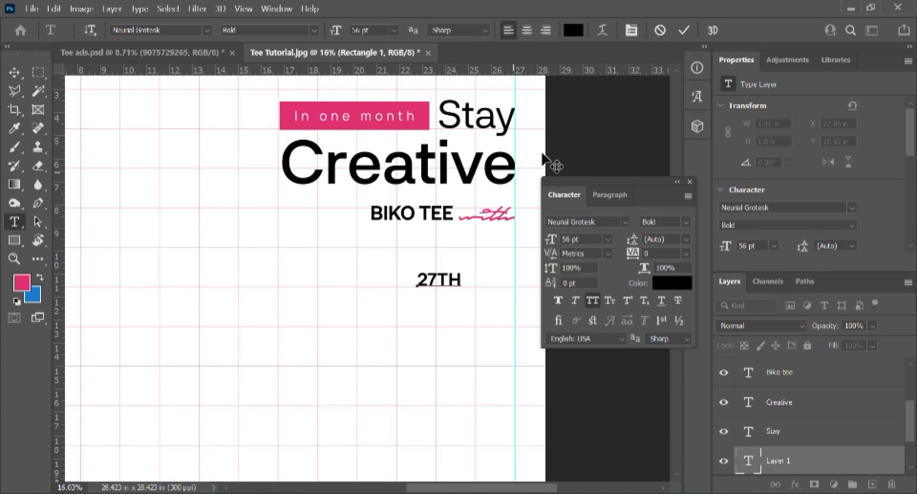
click(685, 32)
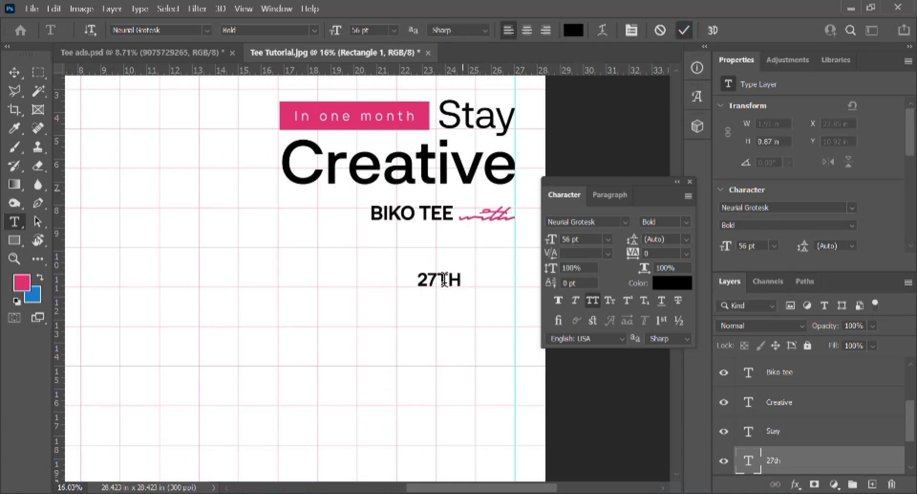
Step: Duplicate the 27TH line directly beneath it and select the copy's text for replacing
key(v)
scroll(438, 287, up, 3)
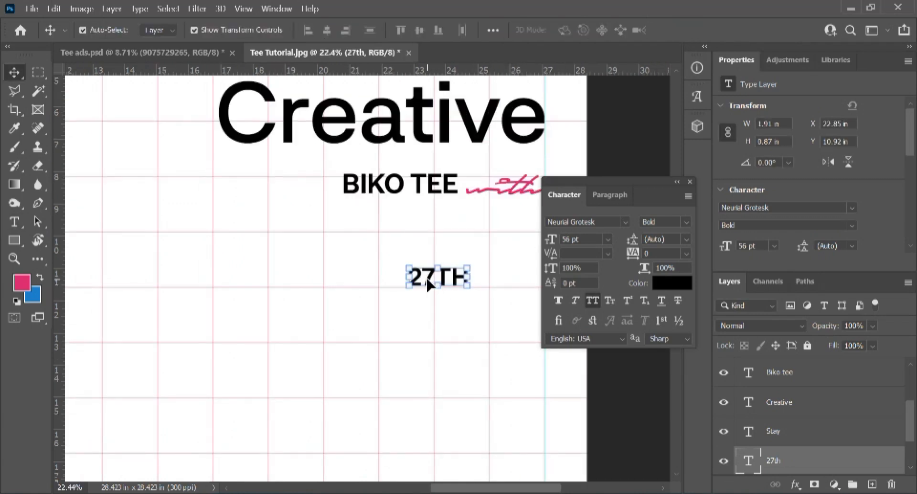
drag(436, 284, 429, 315)
double_click(425, 309)
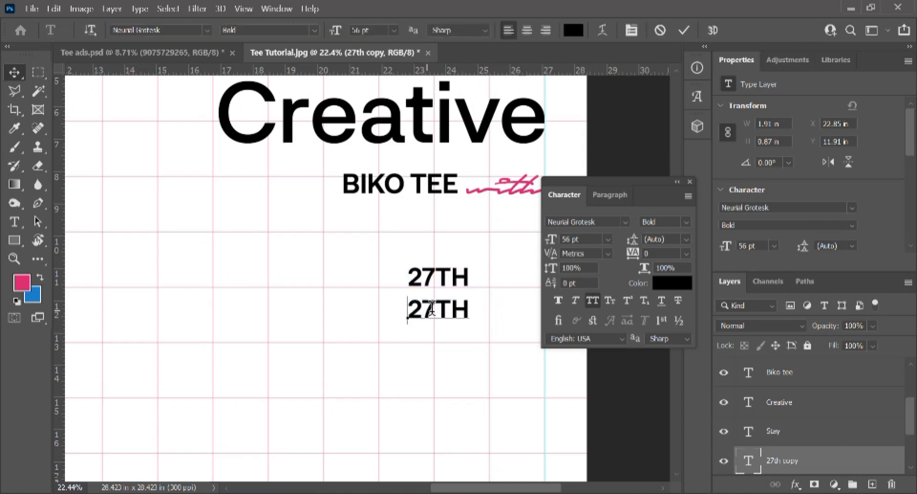
double_click(431, 310)
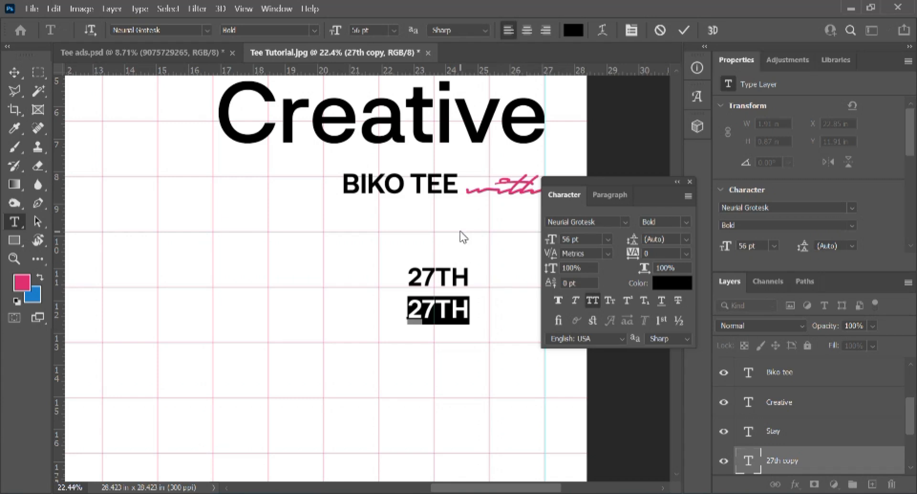
Step: Retype the second 27TH line as 'April', with All Caps off after the A, and commit it
text(APR)
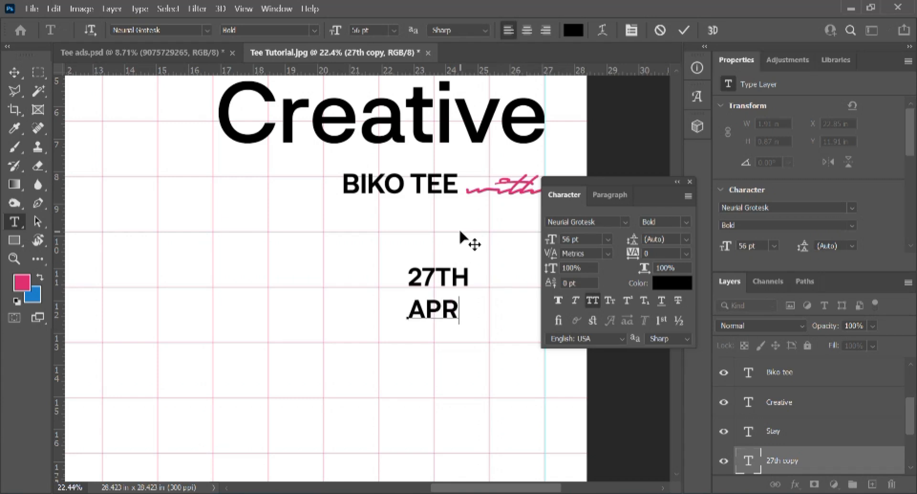
text(IL)
key(shift+Home)
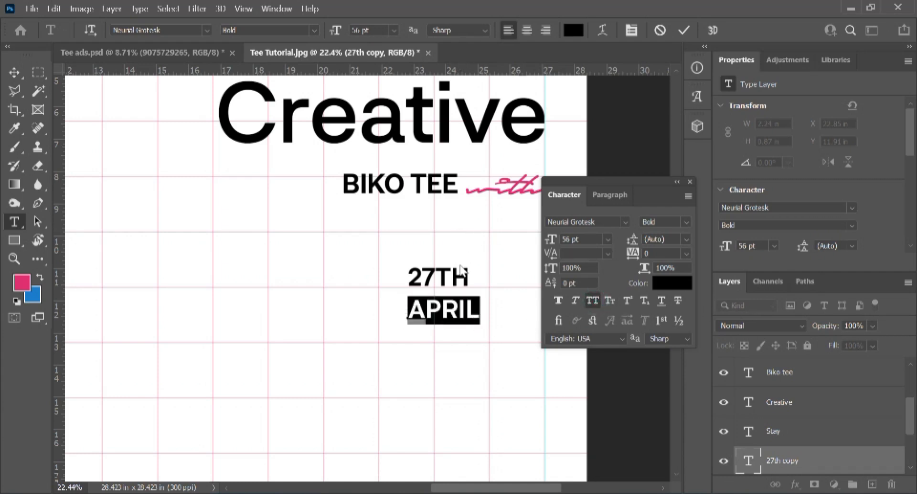
key(shift+Left)
key(ctrl+shift+k)
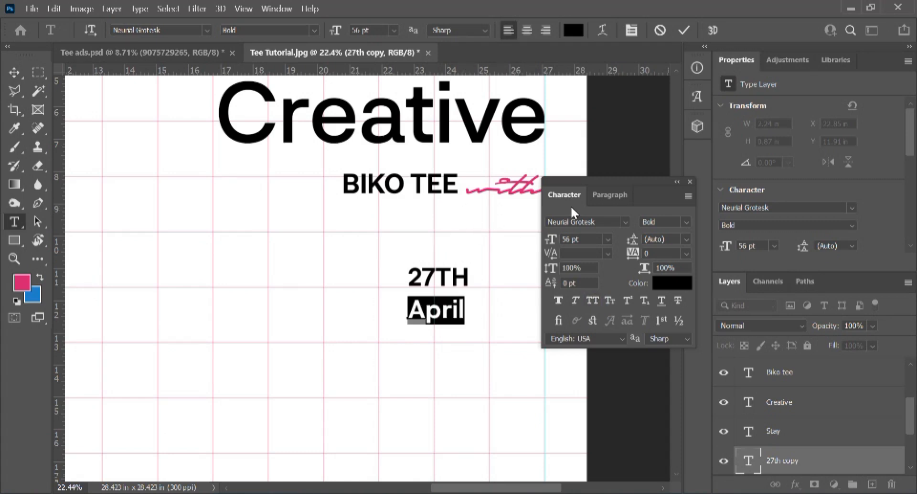
click(684, 28)
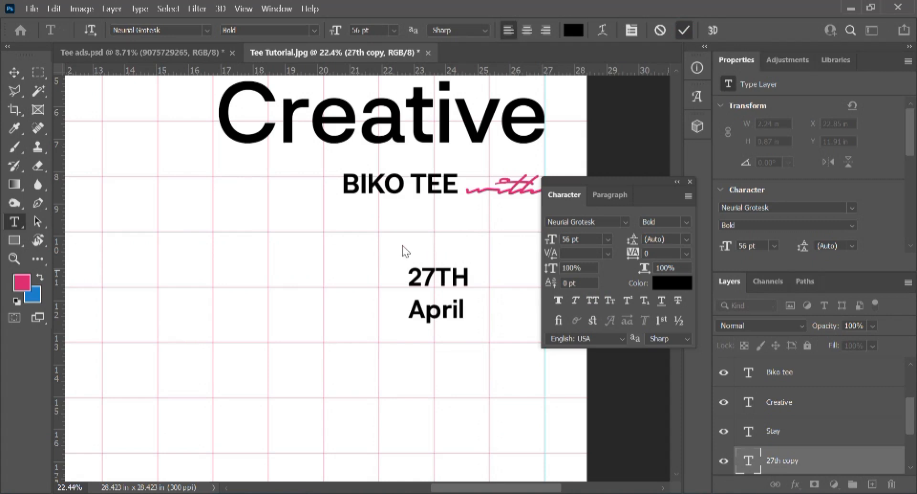
key(b)
click(476, 281)
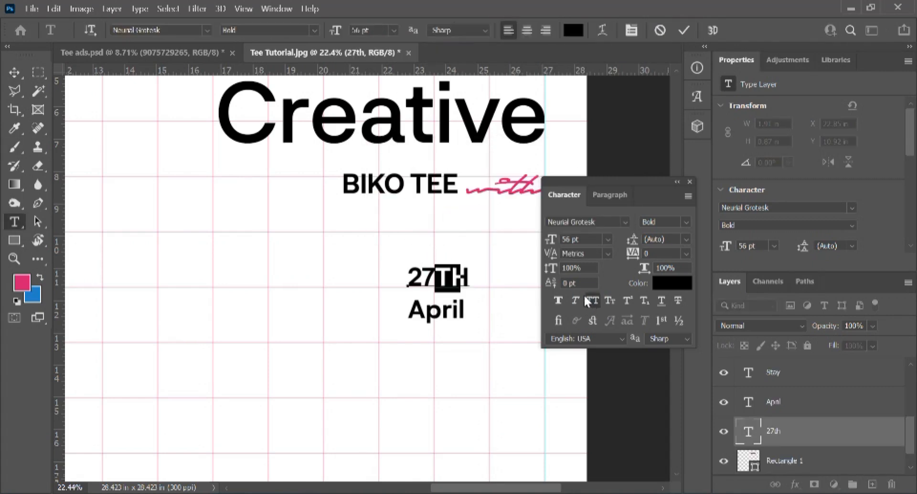
Step: Cancel the rasterize prompt, move 27th and April right to the edge guide, and nudge 27th down
click(583, 296)
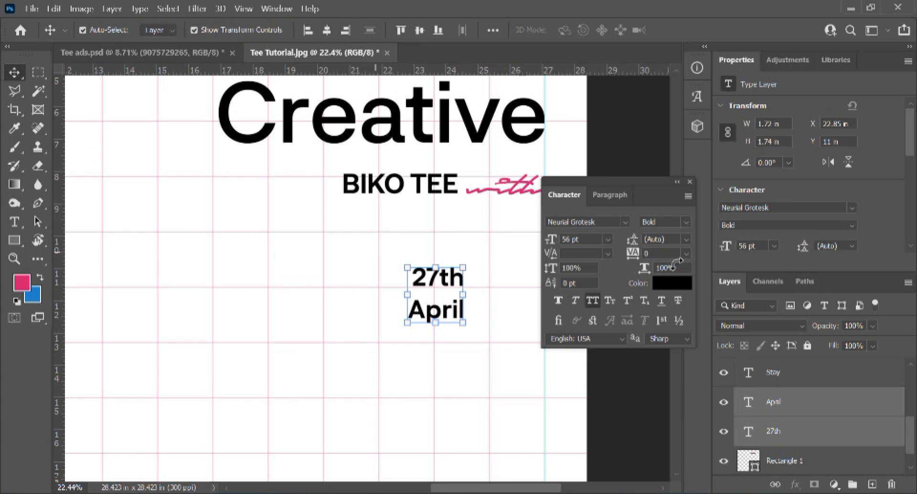
click(689, 182)
drag(434, 282, 528, 285)
click(528, 285)
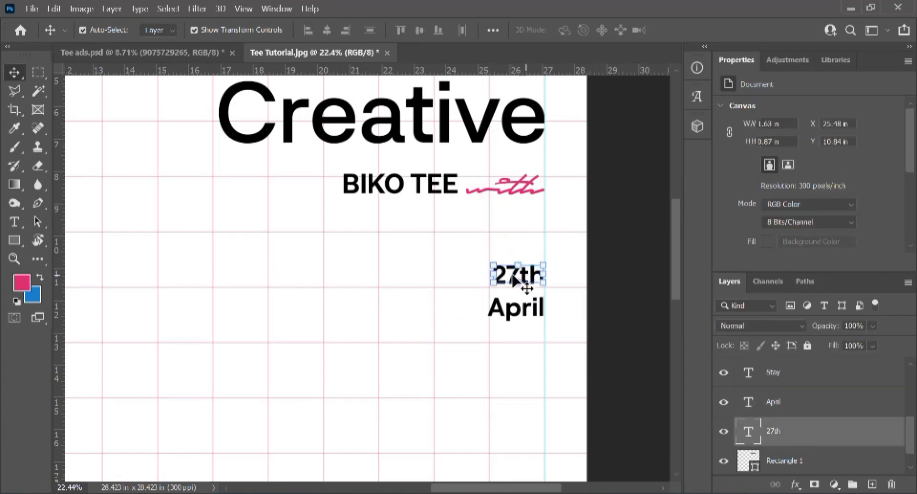
key(shift+Down)
key(shift+Down)
key(shift+Down)
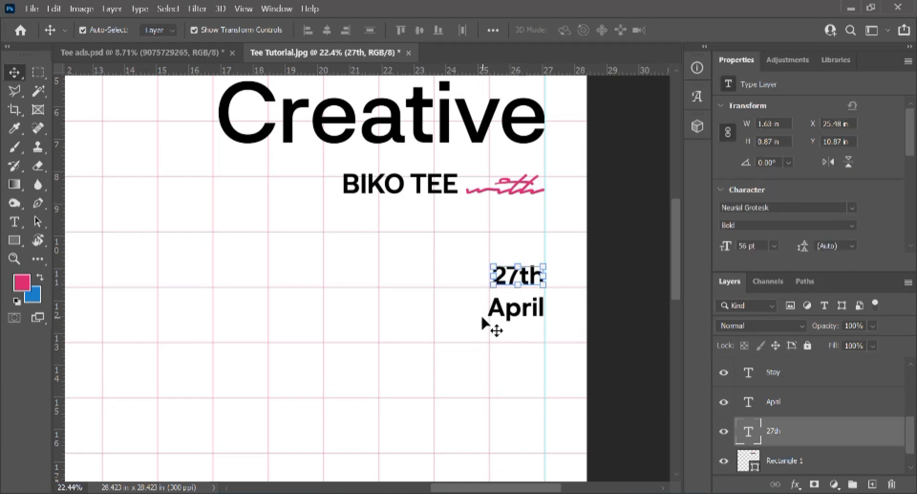
key(shift+Down)
key(shift+Down)
click(602, 296)
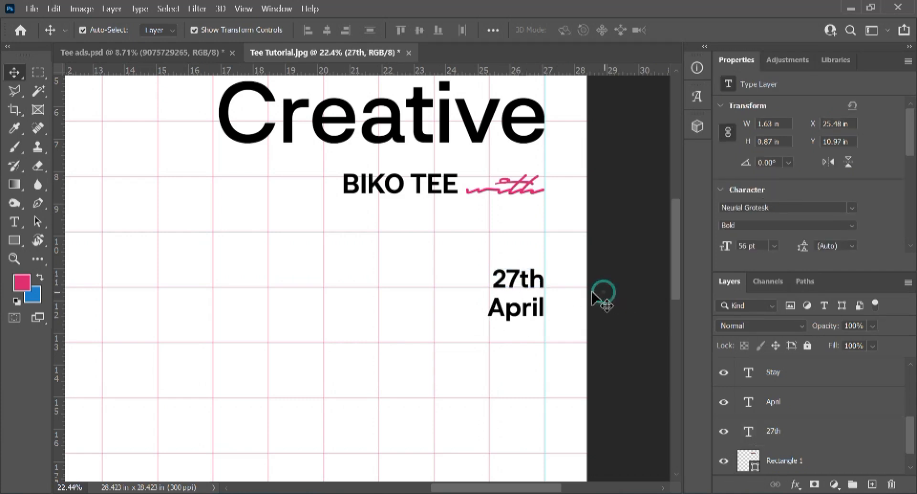
click(528, 319)
click(436, 305)
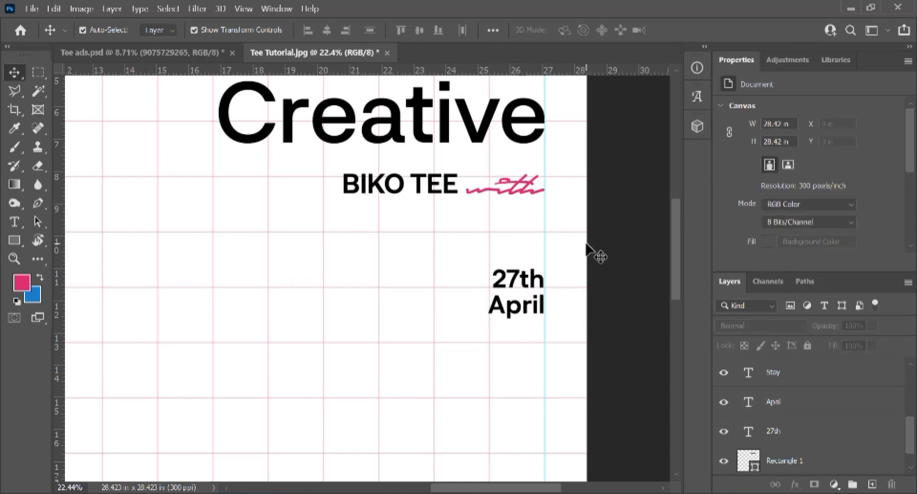
Step: Set the 27th text to Medium weight
key(t)
click(521, 276)
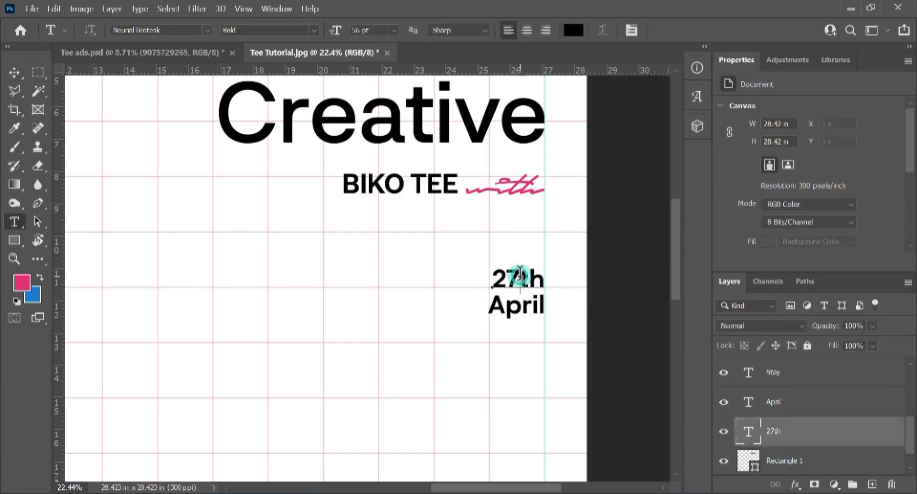
key(ctrl+a)
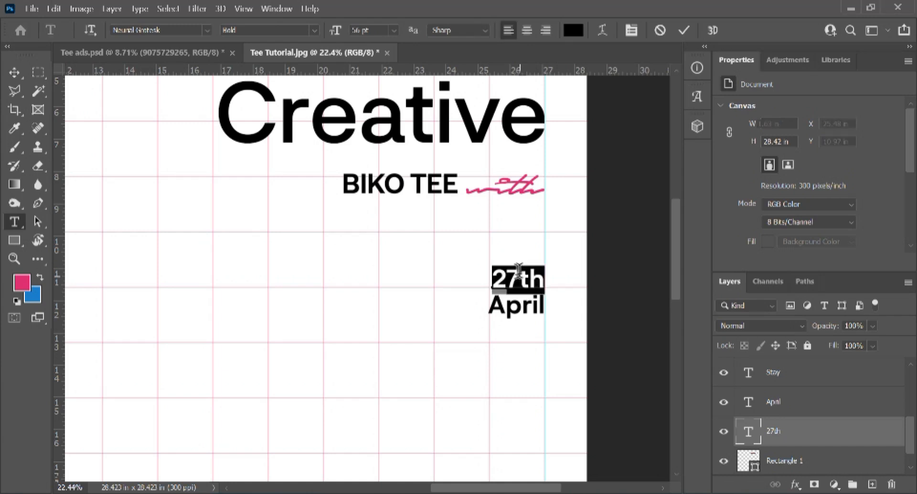
key(ctrl+t)
click(686, 221)
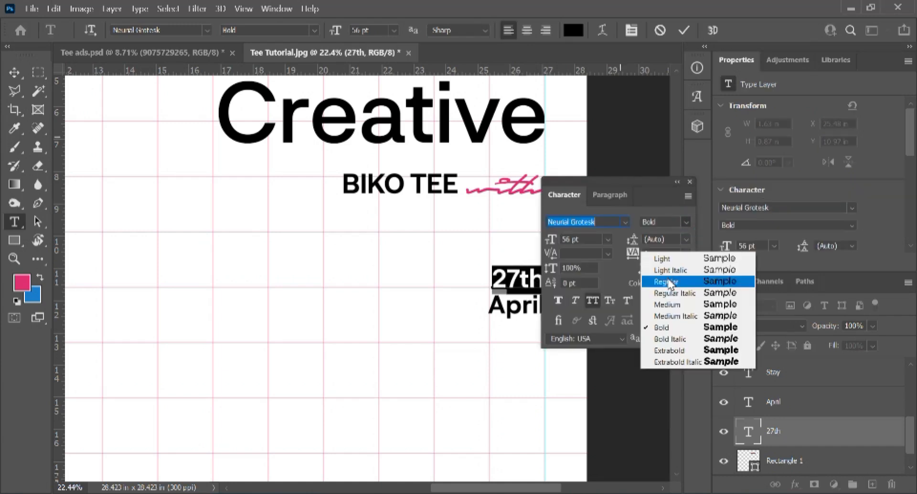
click(670, 305)
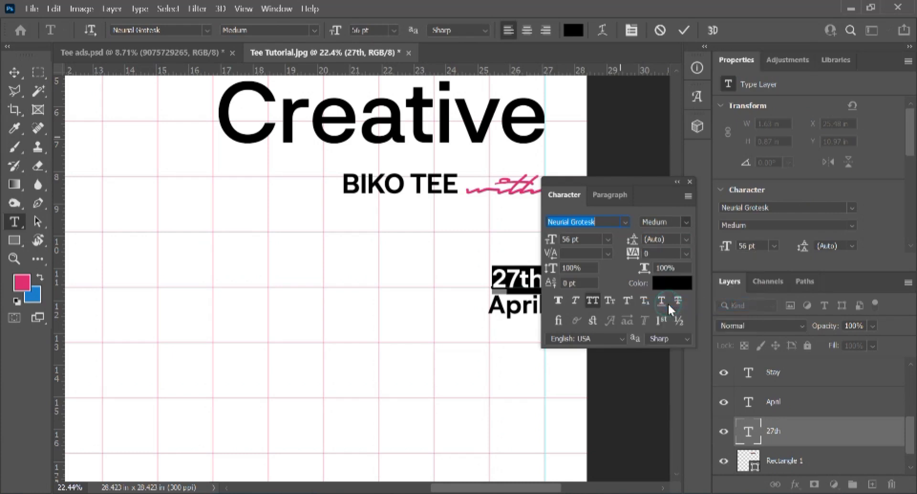
click(683, 31)
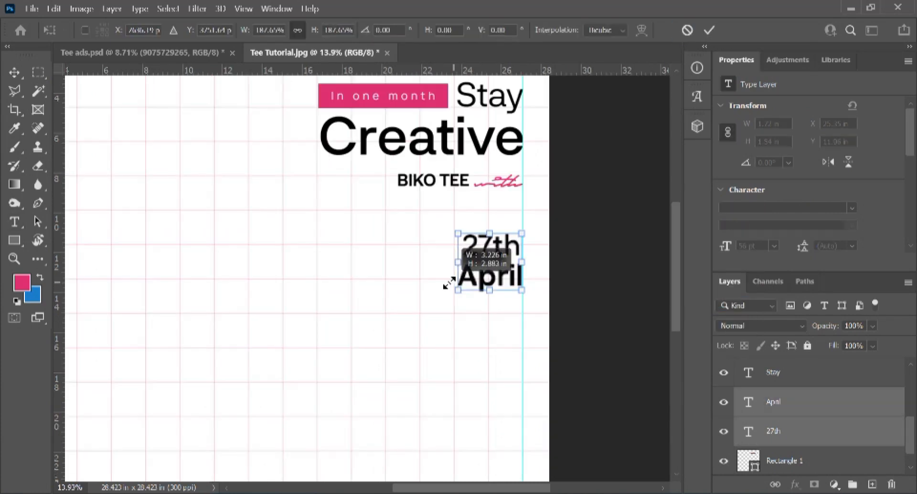
Step: Scale the 27th and April lines up together to about 124.65 pt and nudge them down
drag(439, 281, 432, 286)
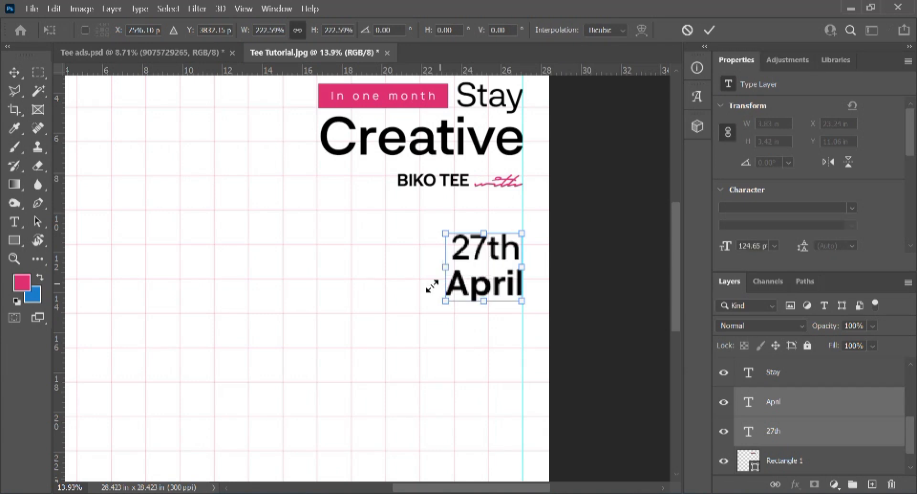
key(shift+Down)
key(shift+Down)
key(shift+Down)
key(shift+Down)
key(shift+Down)
key(shift+Down)
key(shift+Down)
key(shift+Down)
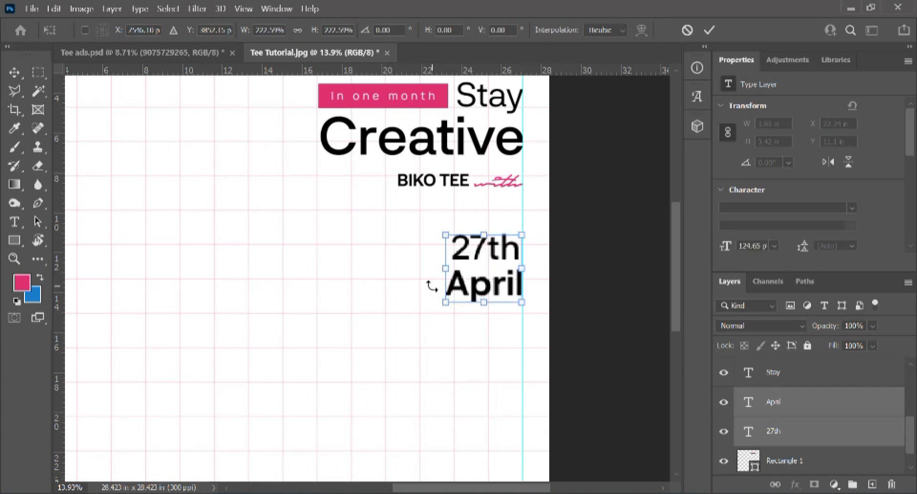
key(Return)
scroll(451, 269, down, 4)
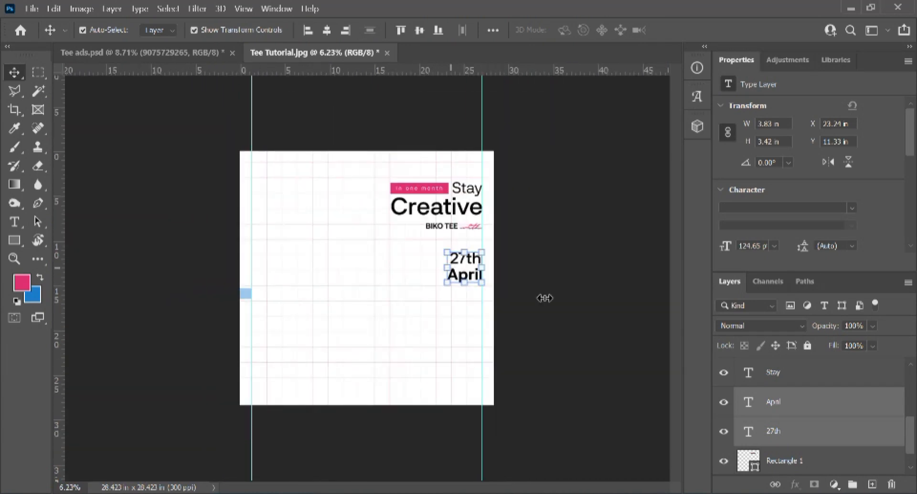
click(554, 277)
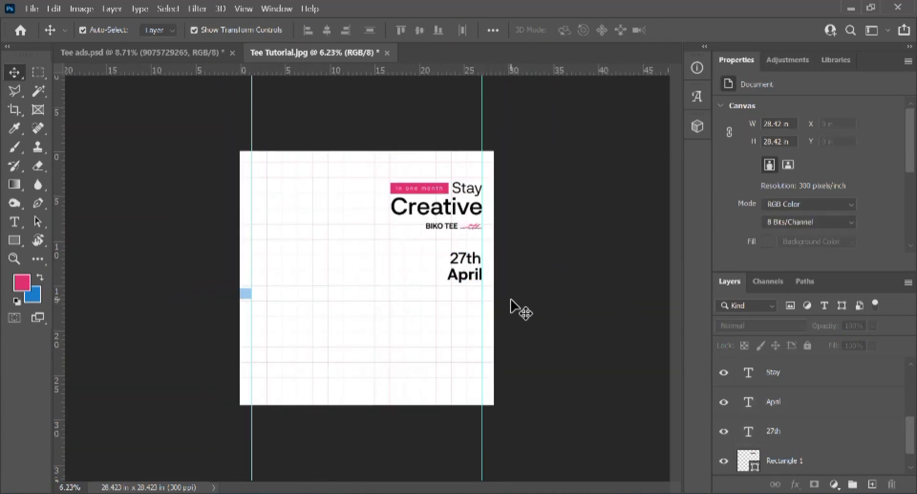
scroll(471, 297, up, 2)
scroll(403, 165, up, 2)
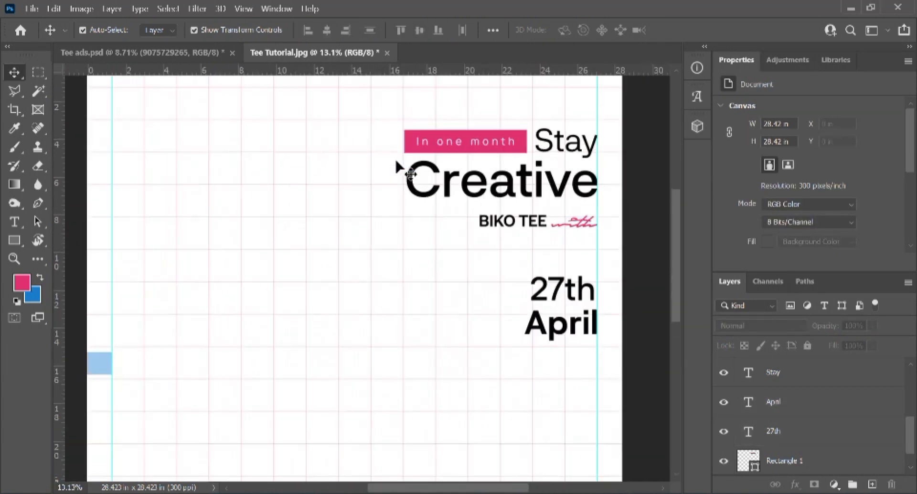
Step: Duplicate the pink bar below April and resize the copy smaller
alt+drag(407, 144, 575, 370)
scroll(477, 356, up, 1)
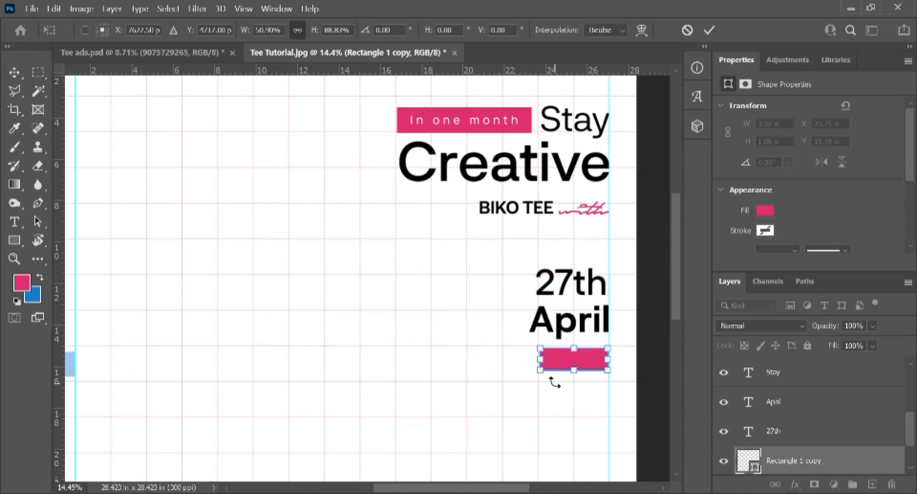
scroll(559, 362, up, 4)
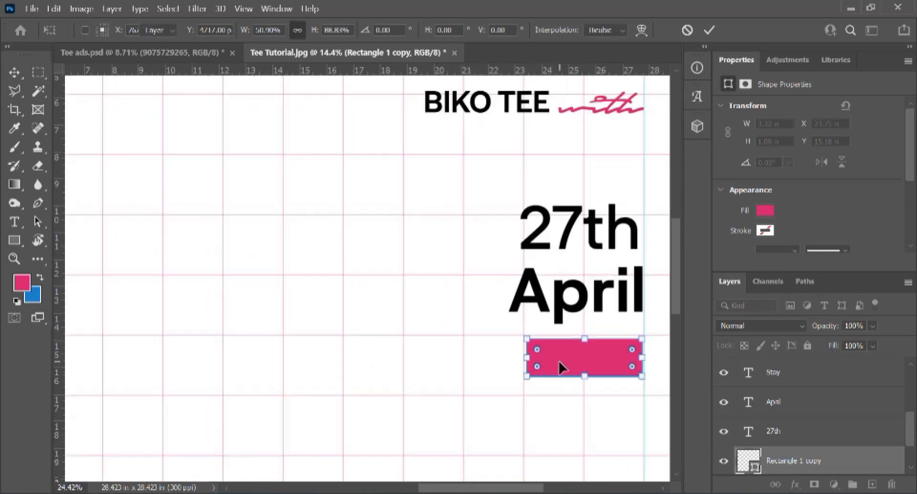
key(Return)
scroll(558, 361, down, 2)
click(412, 310)
Step: Distribute 27th, April and the new pink bar with even vertical spacing
click(573, 303)
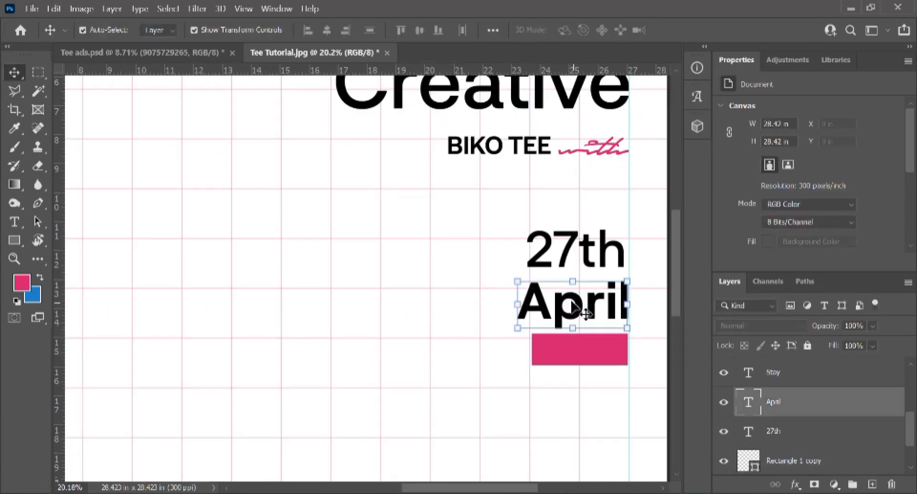
shift+click(571, 258)
shift+click(569, 337)
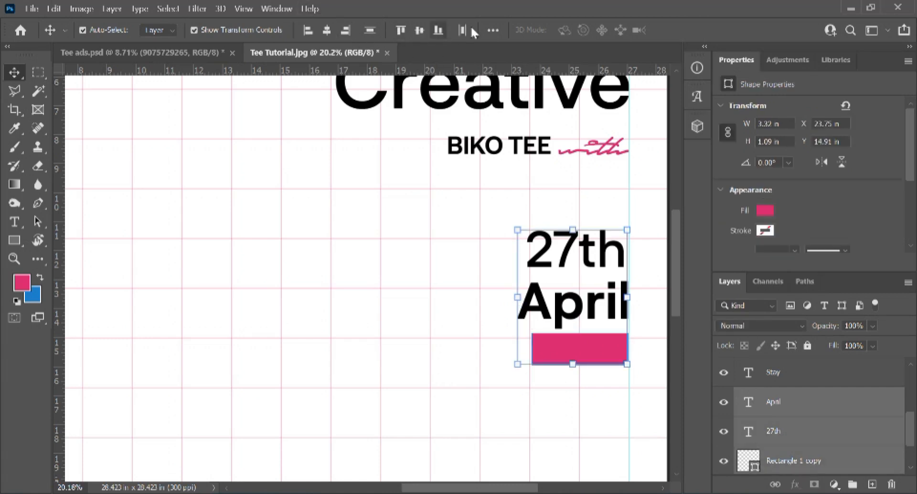
click(489, 29)
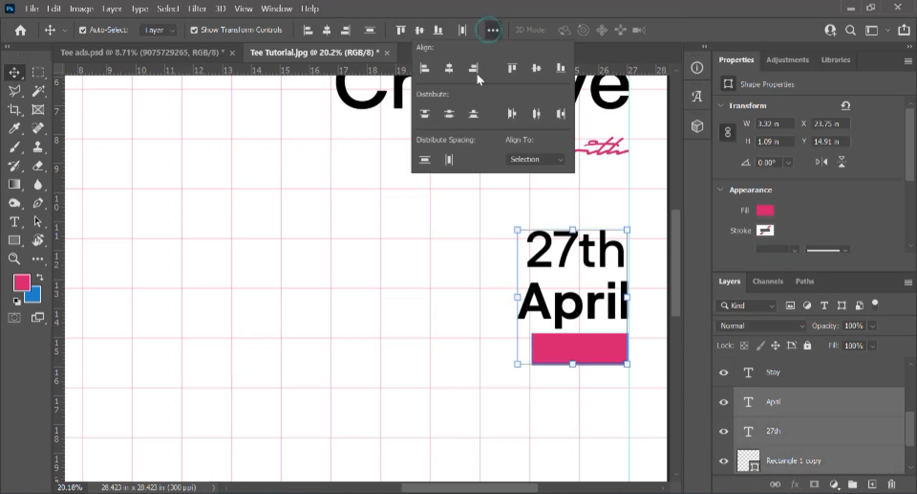
click(423, 162)
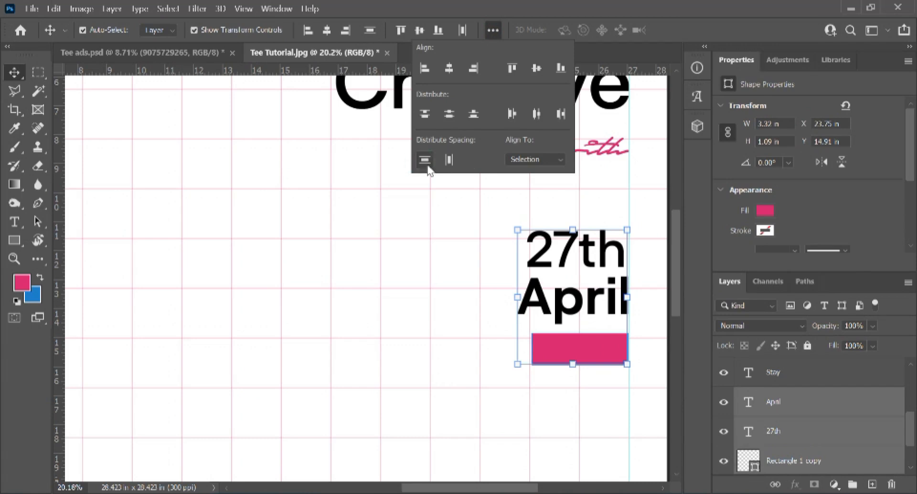
click(410, 304)
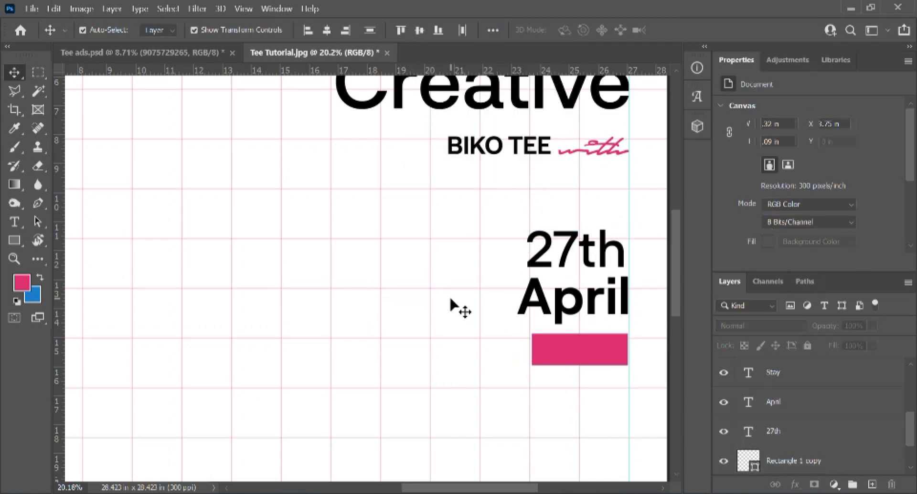
scroll(440, 307, down, 3)
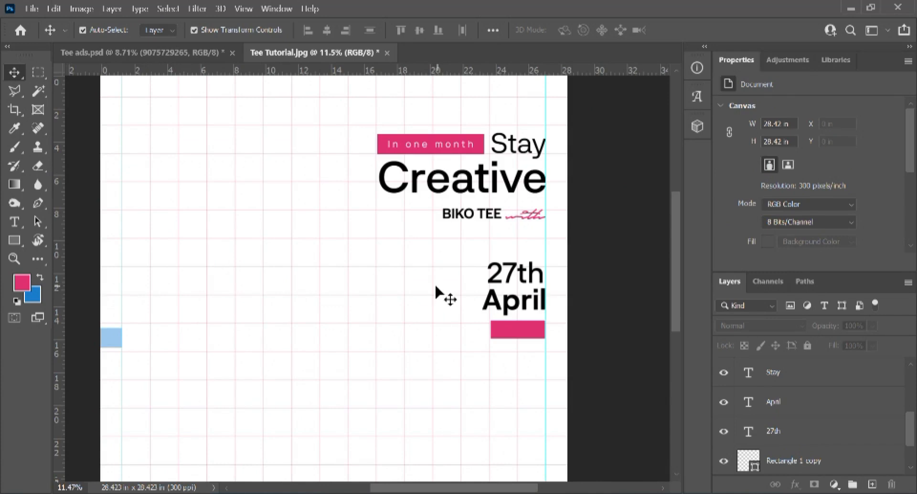
Step: Recolour the bar under April to blue (1a7dd1) and start a new text layer by it
click(510, 334)
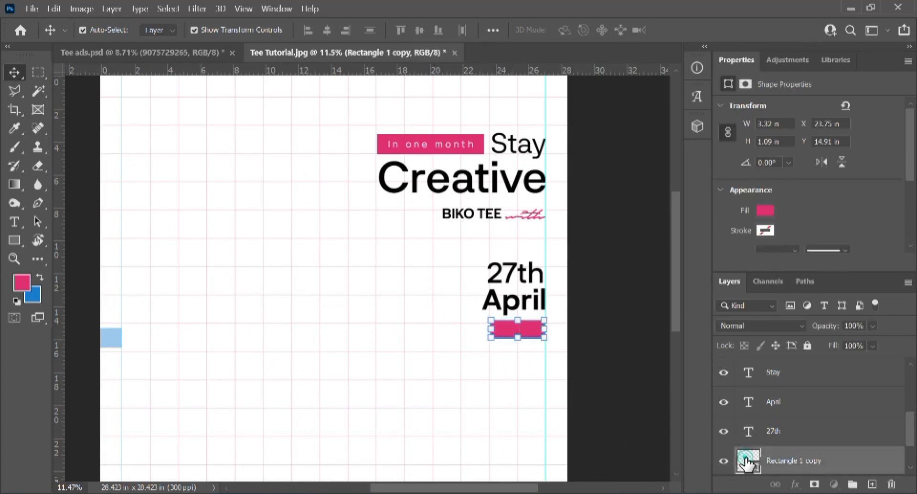
click(34, 296)
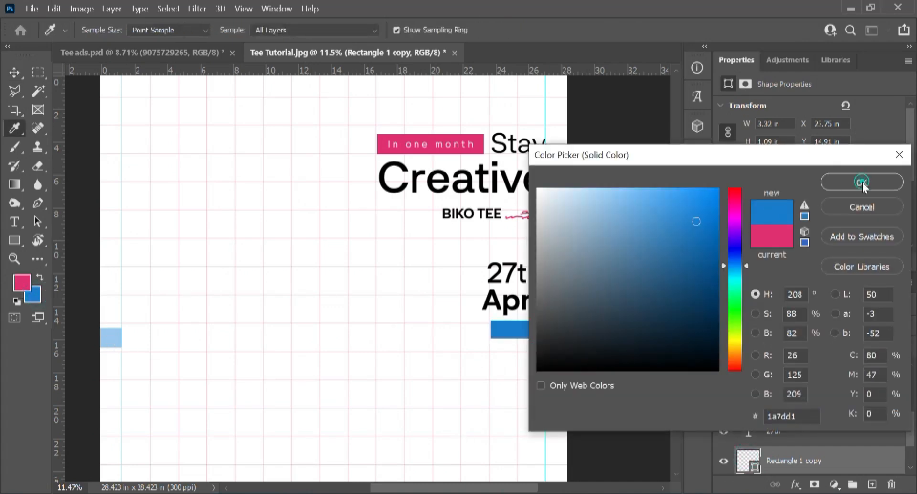
key(Return)
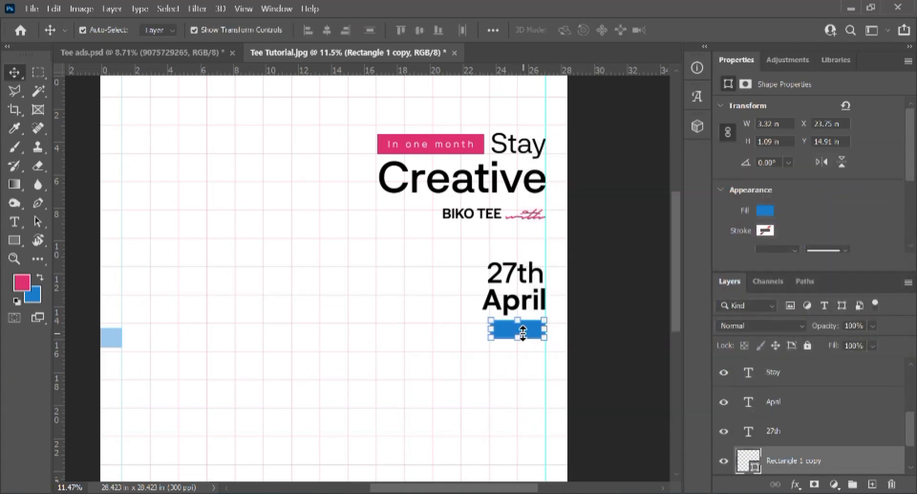
key(t)
click(484, 361)
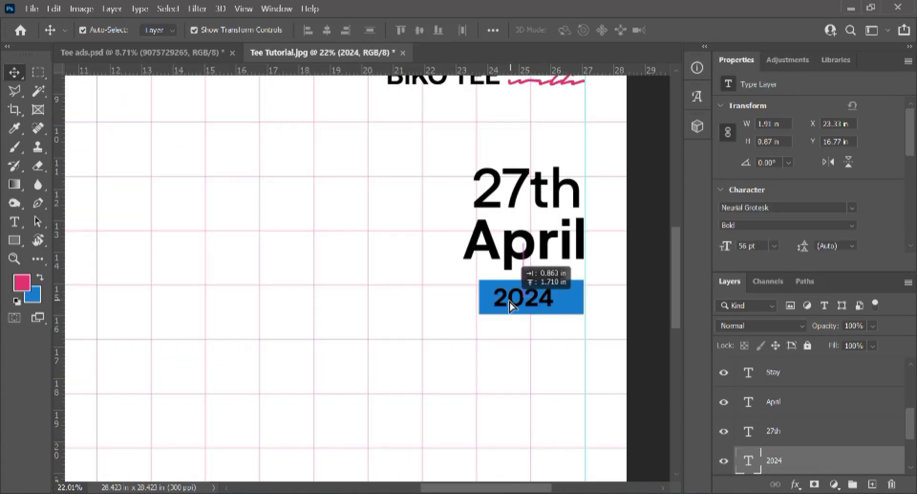
Step: Position 2024 on the blue bar, widen its letter spacing, and set Optical kerning
drag(512, 305, 510, 306)
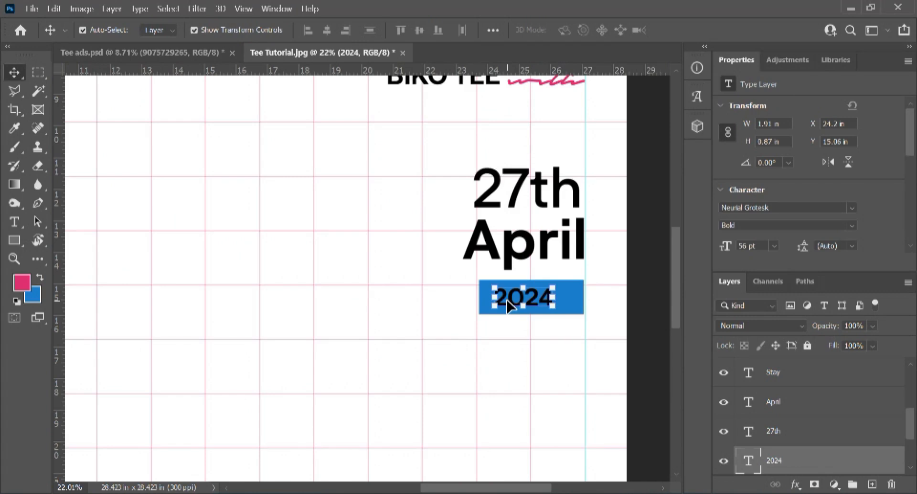
double_click(515, 300)
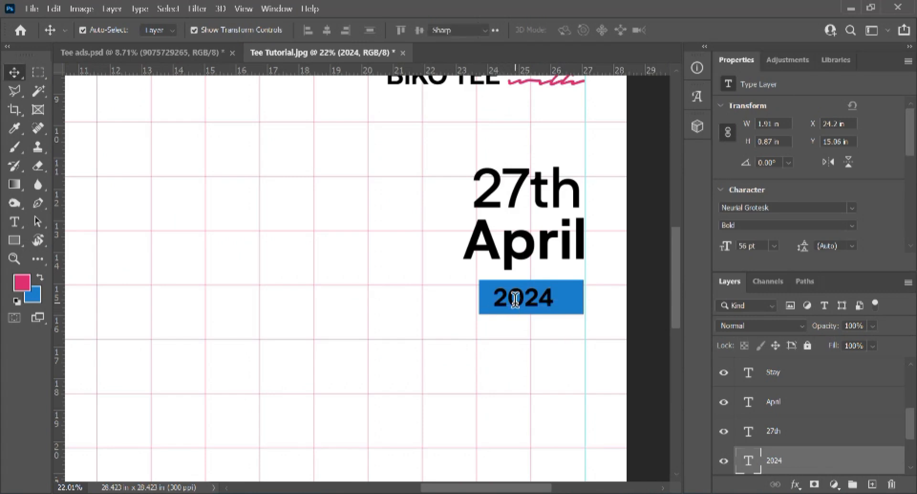
key(ctrl+a)
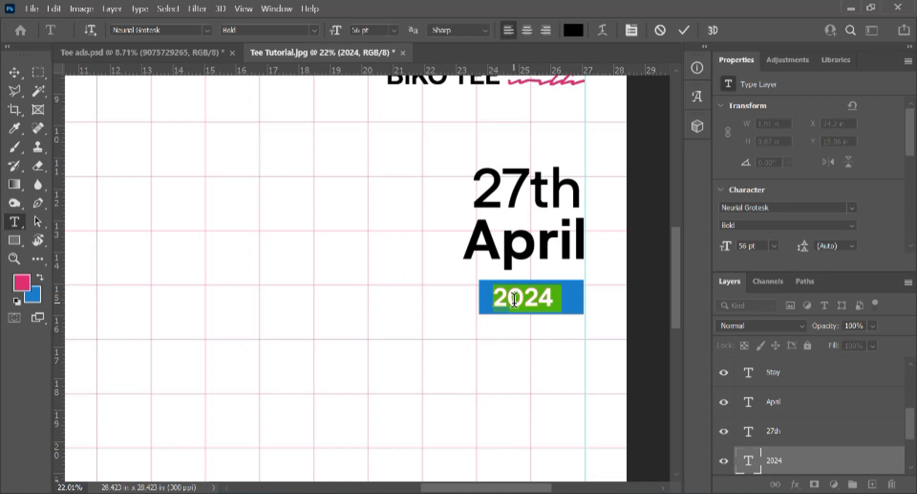
key(alt+Right)
key(alt+Right)
key(alt+Right)
key(alt+Right)
key(alt+Right)
key(alt+Right)
key(alt+Right)
key(alt+Right)
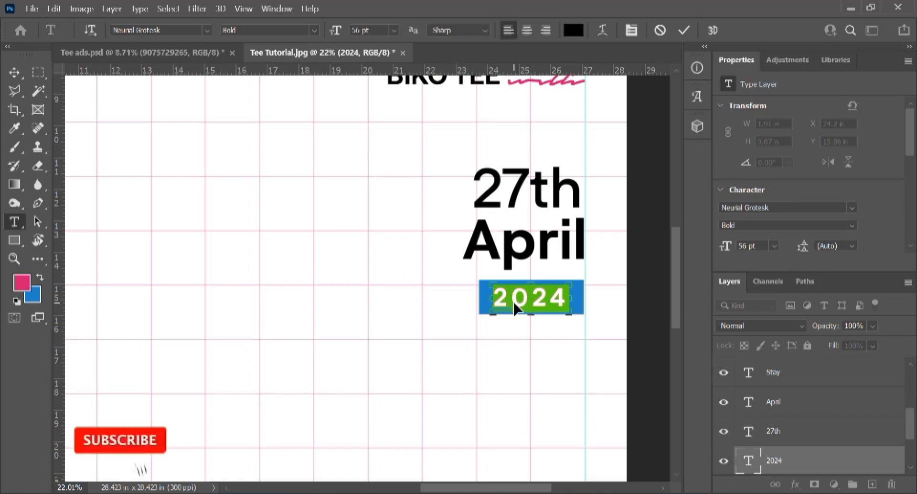
key(ctrl+t)
click(605, 252)
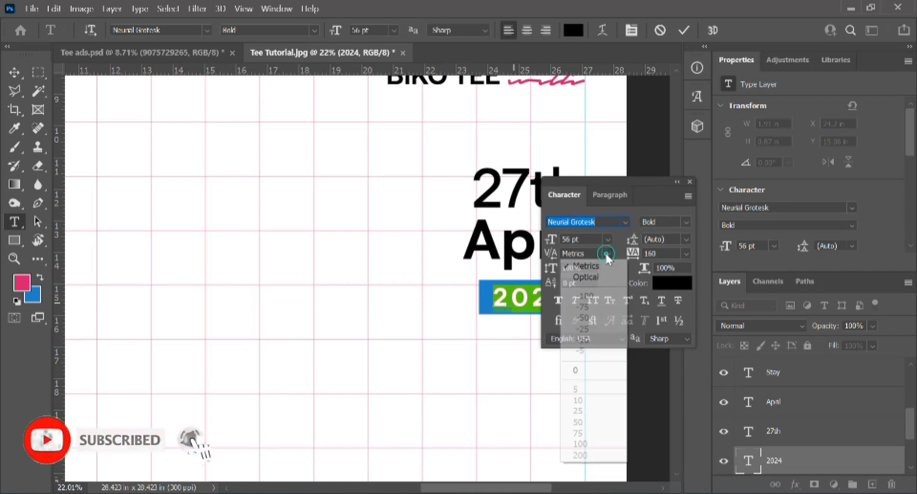
click(584, 277)
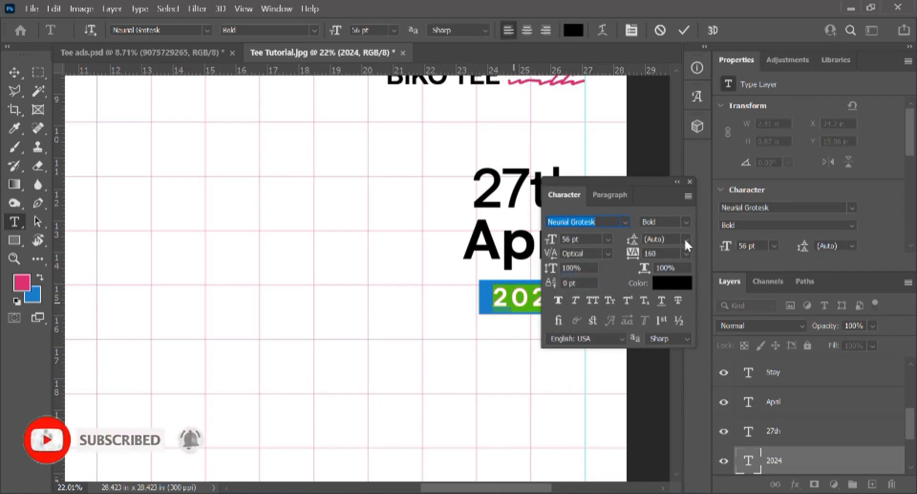
Step: Set 2024 to Regular weight, widen its tracking further, and nudge it slightly right
click(691, 223)
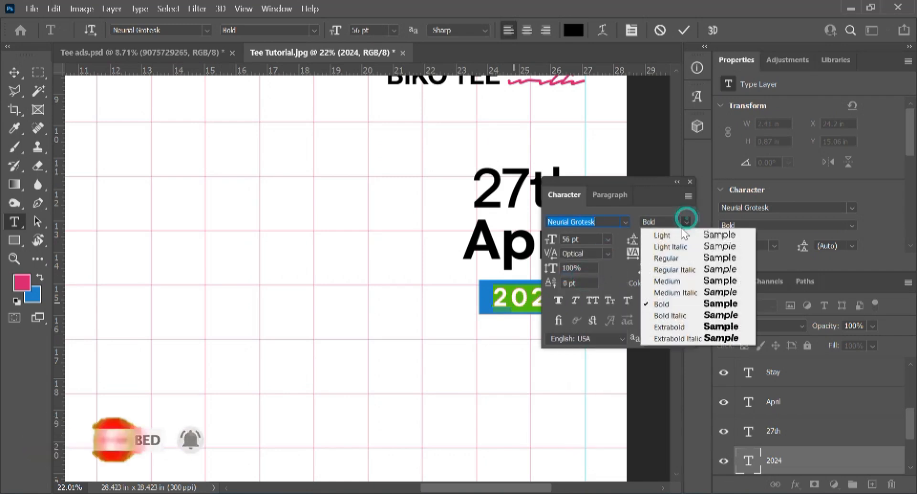
click(674, 281)
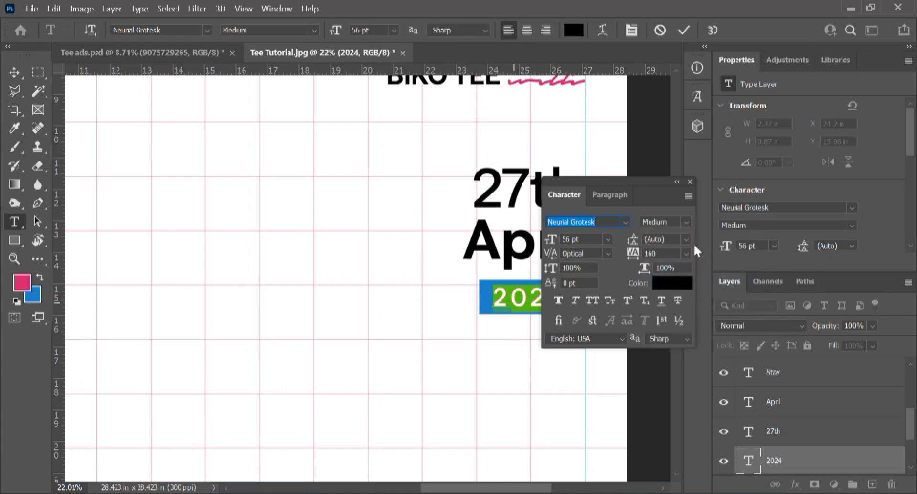
click(686, 222)
click(662, 260)
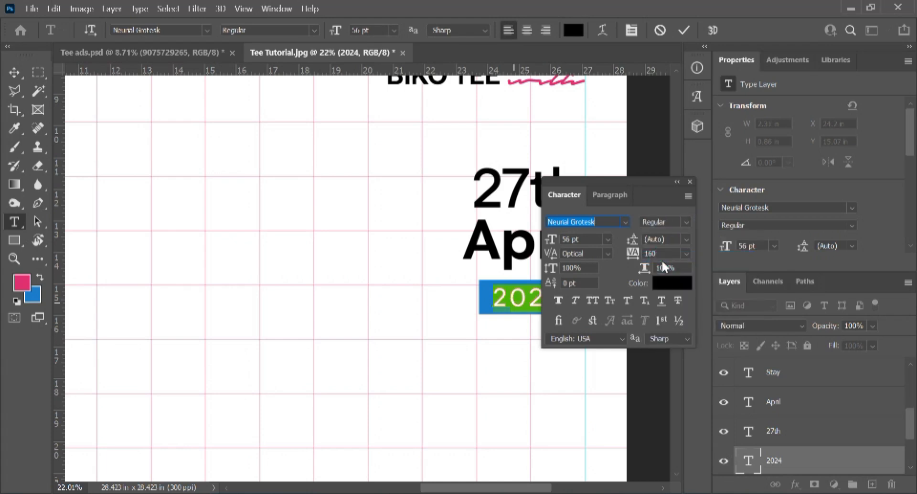
click(690, 182)
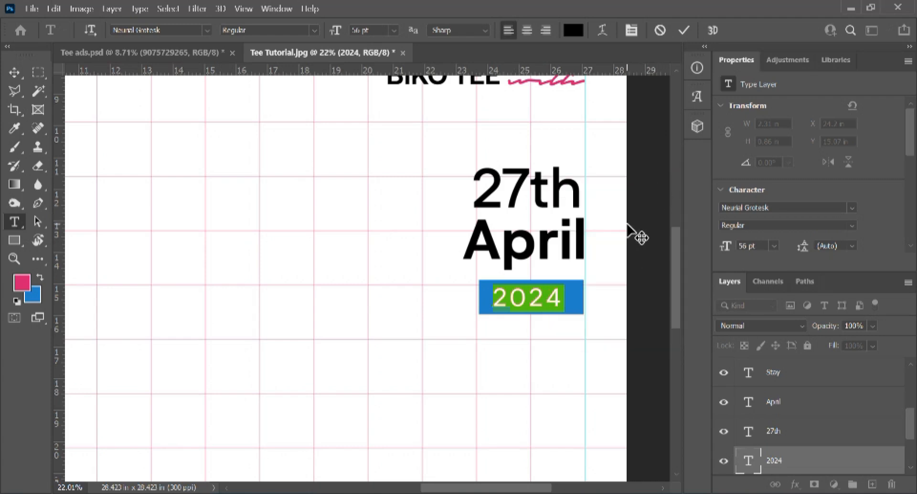
key(alt+Right)
key(alt+Right)
key(alt+Right)
key(alt+Right)
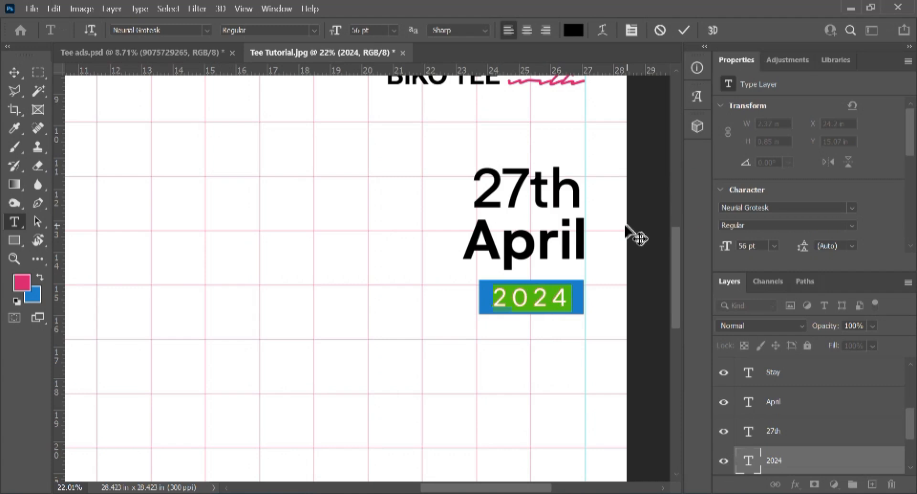
key(ctrl+Return)
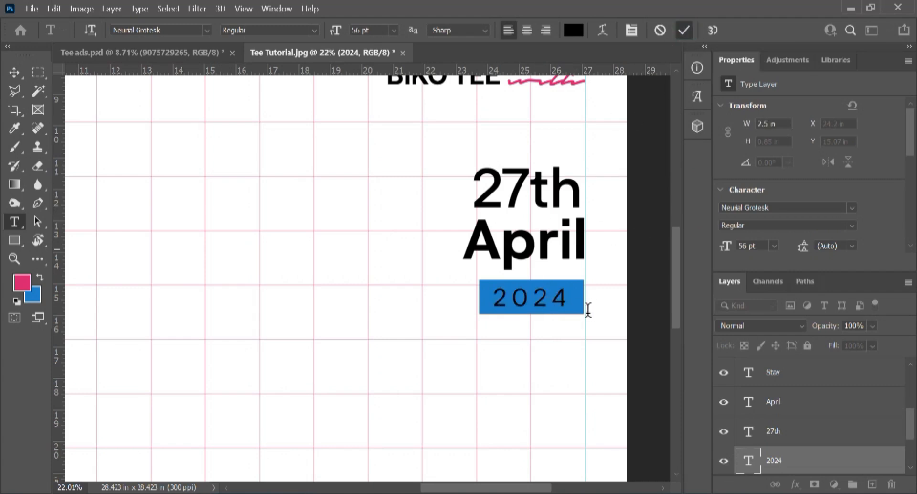
key(v)
key(shift+Right)
key(shift+Right)
key(shift+Right)
key(shift+Right)
key(shift+Right)
key(shift+Right)
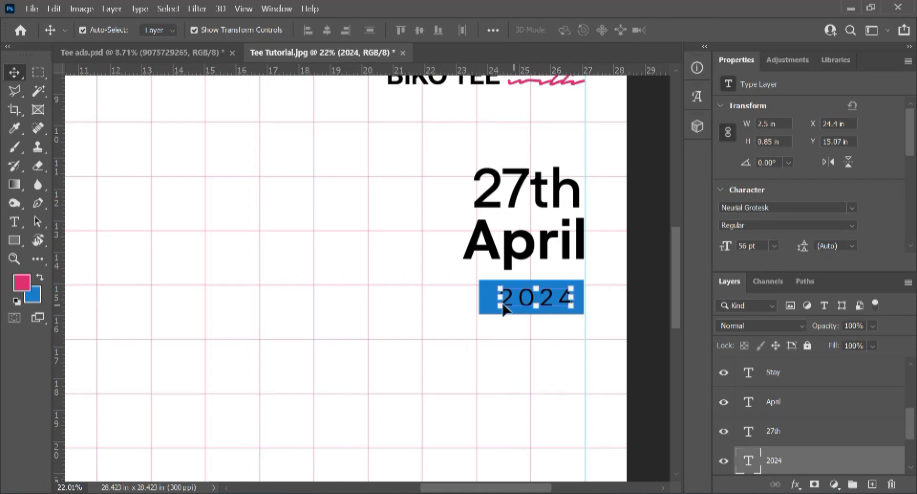
Step: Align the 2024 text to the blue bar's right edge
click(457, 279)
drag(544, 319, 545, 317)
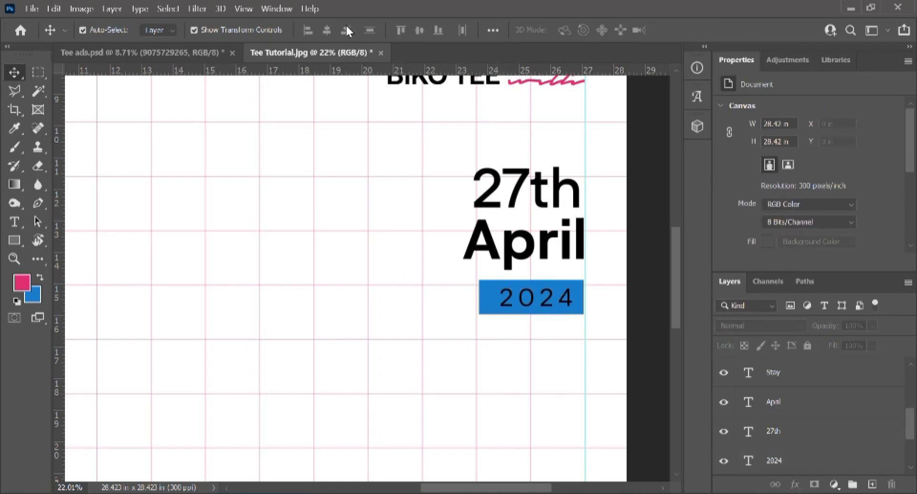
drag(559, 311, 607, 352)
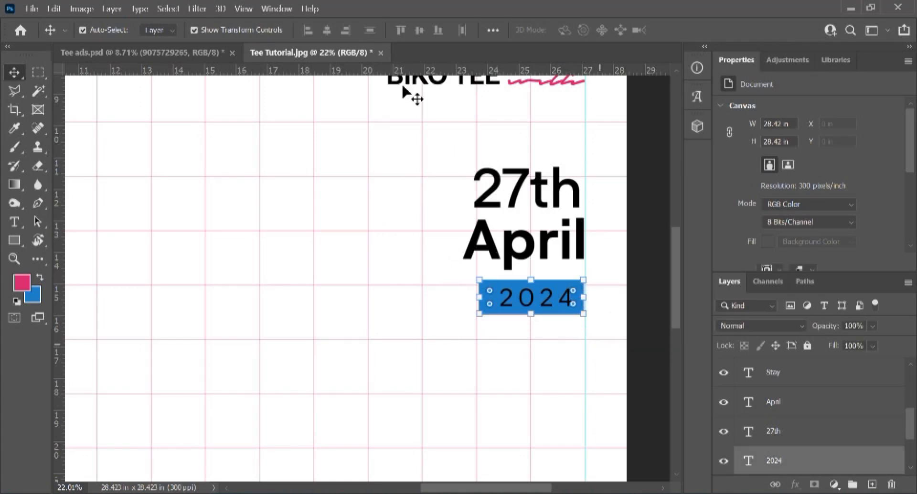
click(346, 30)
click(312, 224)
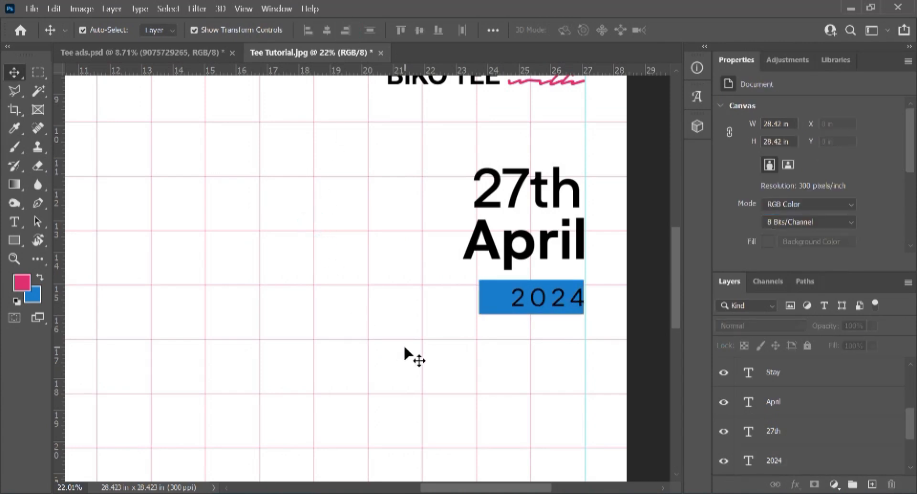
Step: Make the 2024 text white (#ffffff) and start a new text layer below the date
key(t)
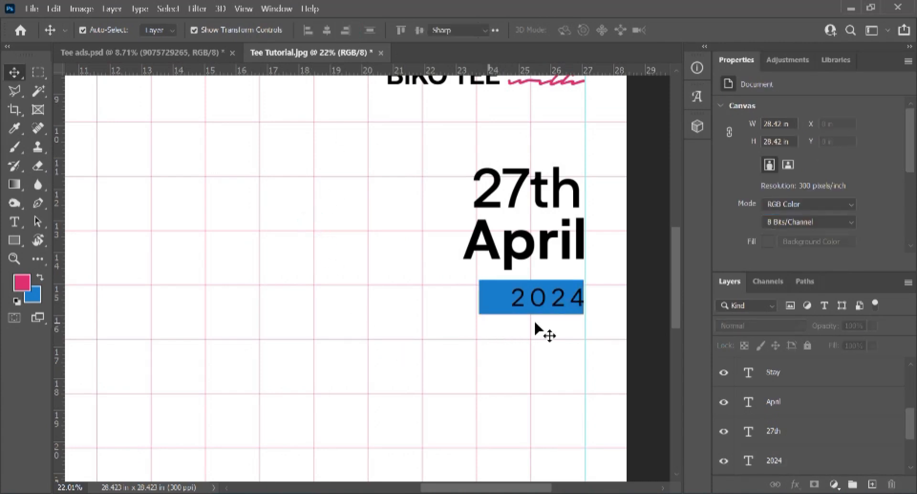
click(543, 297)
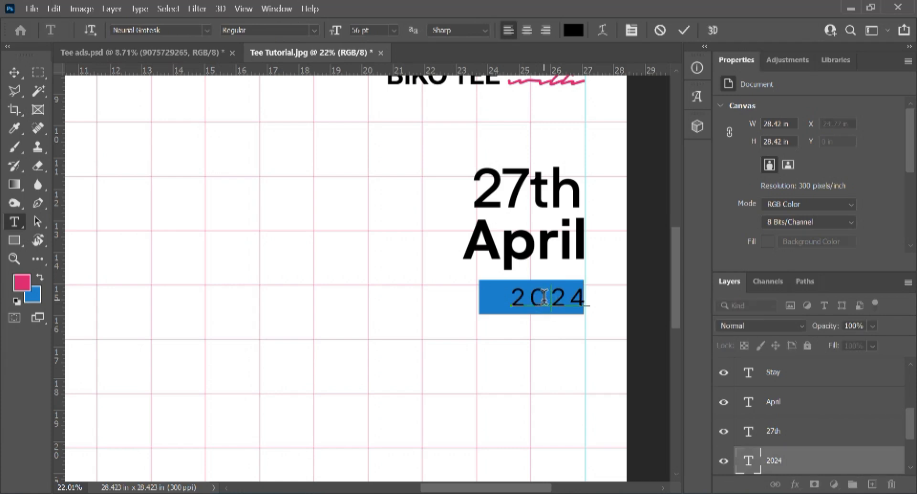
key(ctrl+a)
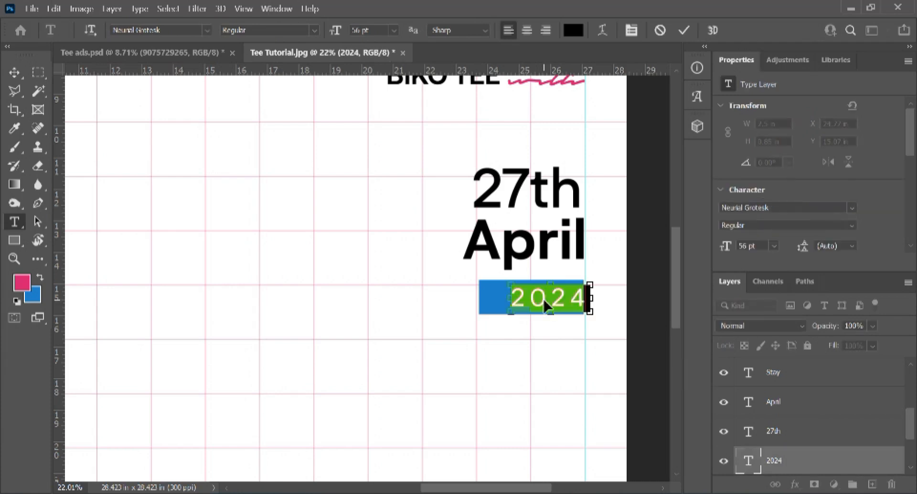
click(573, 29)
drag(576, 300, 518, 158)
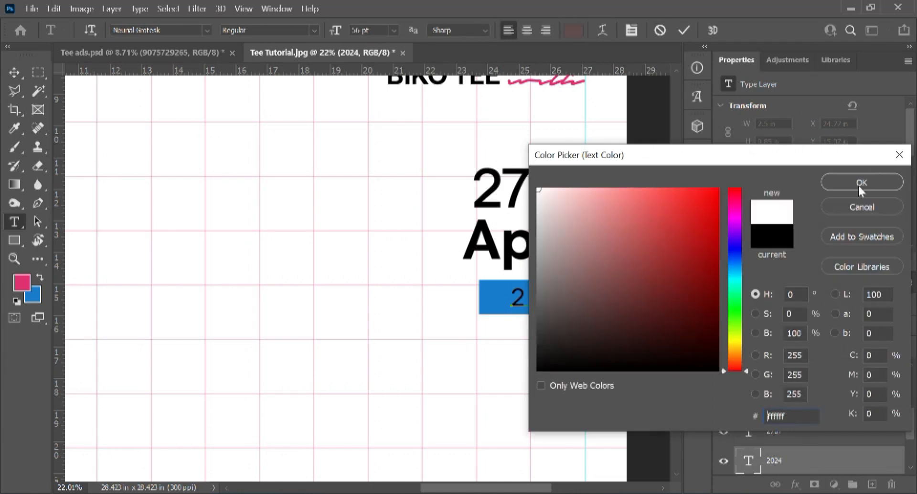
click(858, 184)
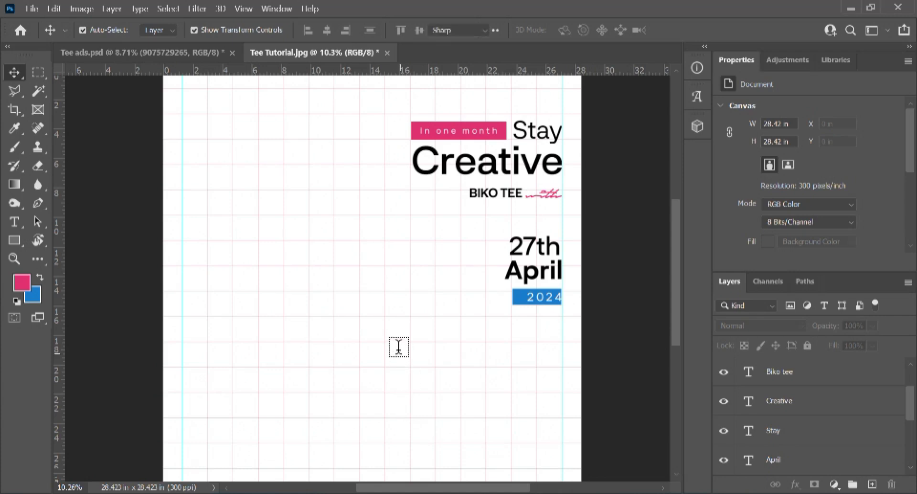
key(t)
click(360, 337)
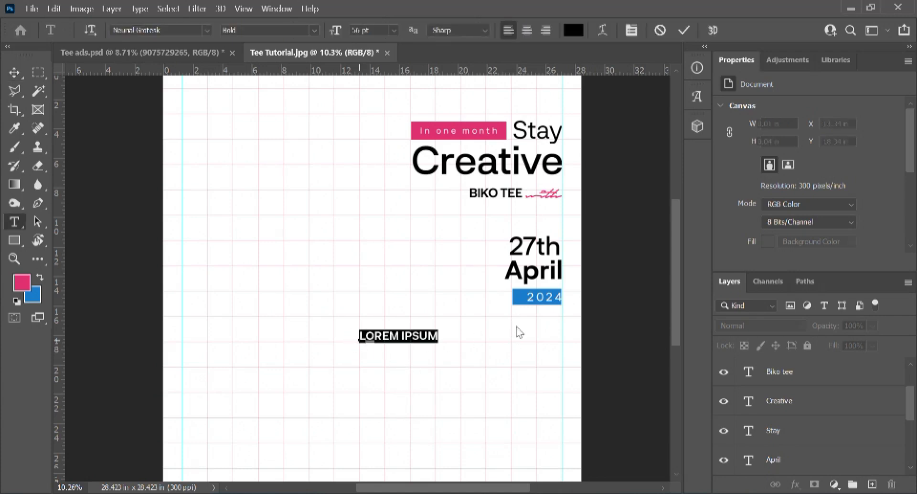
Step: Type the two-line tagline 'Your creative journey begins here.'
text(YOUR CREATIVE)
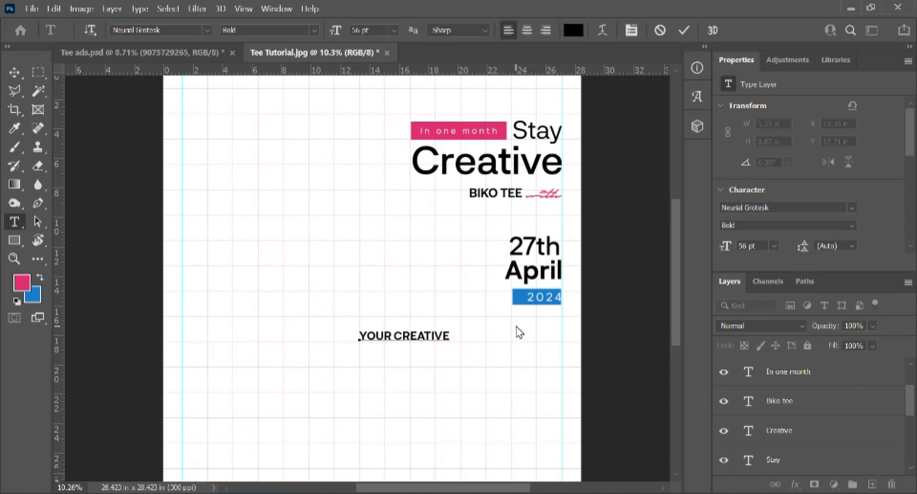
text(URNEY)
key(Return)
text(B)
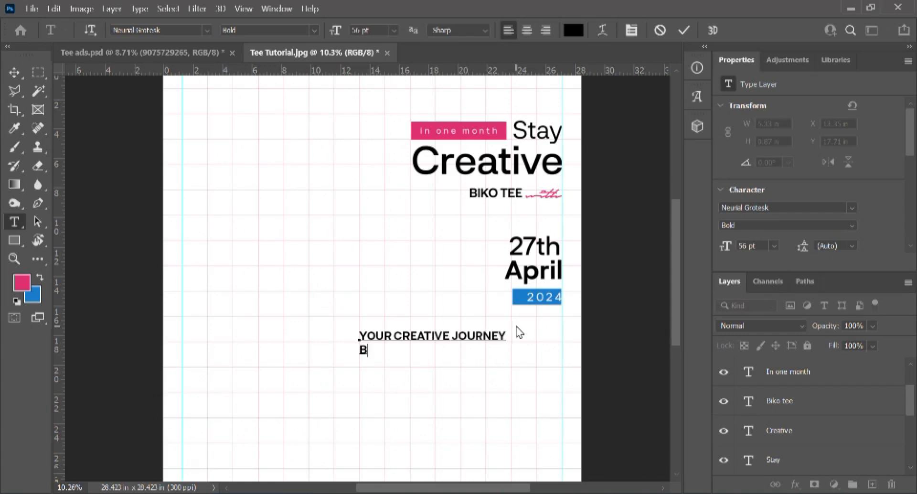
text(EGINS HERE.)
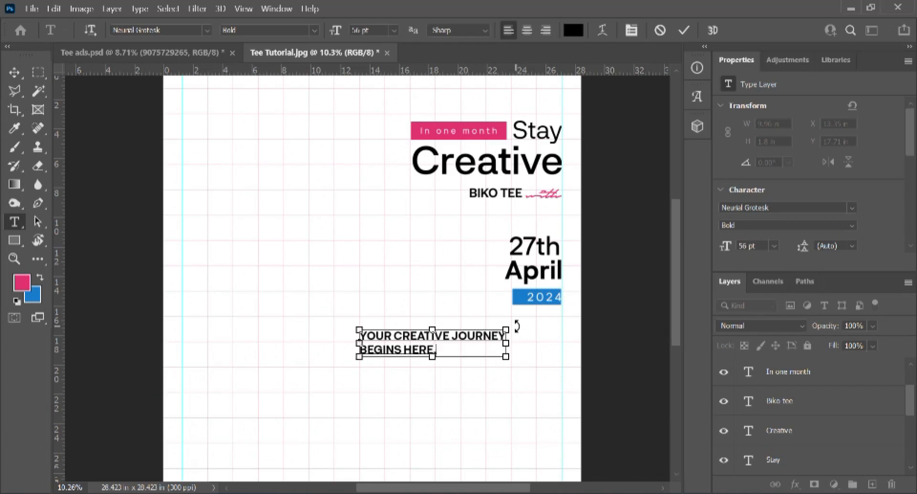
Step: Turn off All Caps on the tagline, right-align its lines, and commit it
key(ctrl+a)
key(ctrl+t)
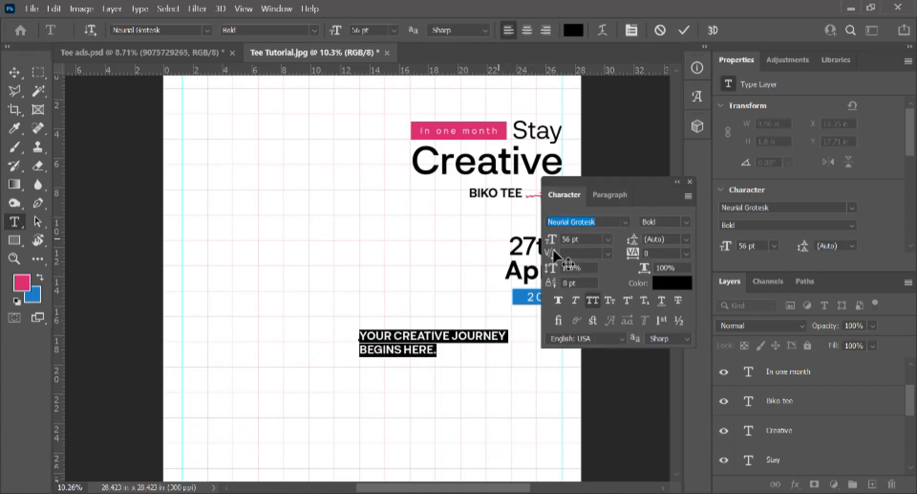
click(585, 303)
click(547, 30)
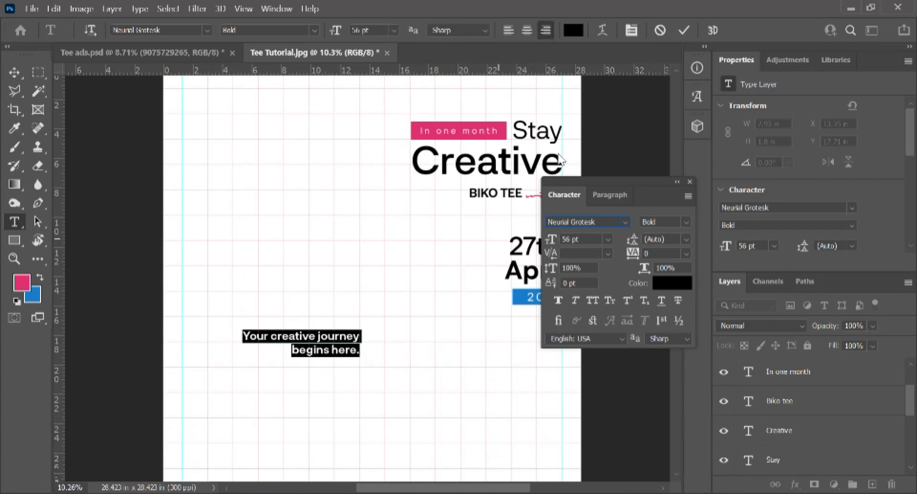
click(690, 182)
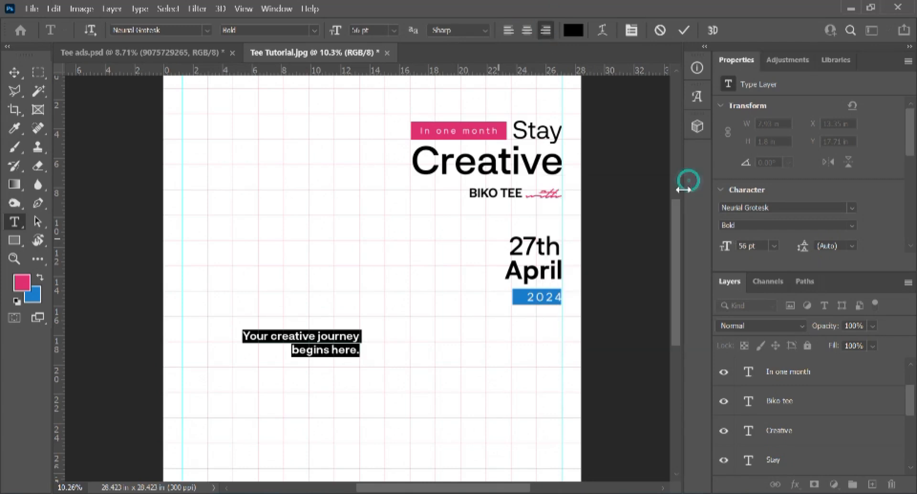
text(v)
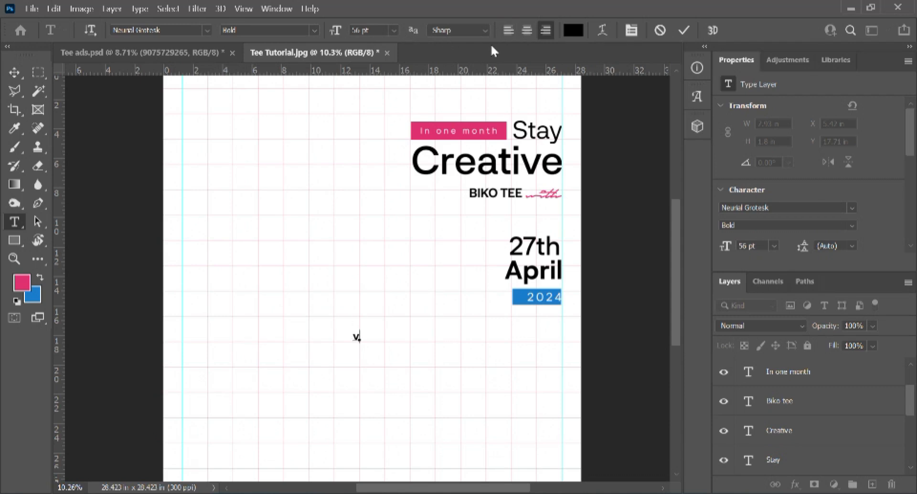
key(ctrl+z)
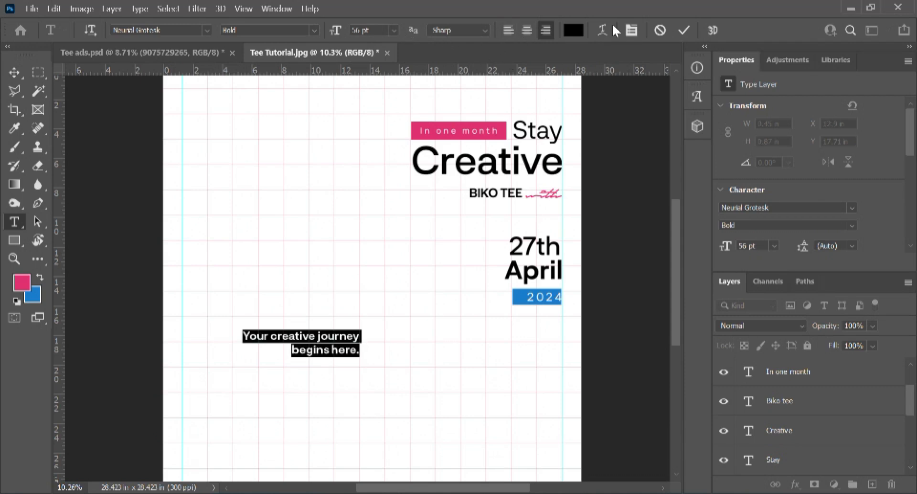
click(685, 31)
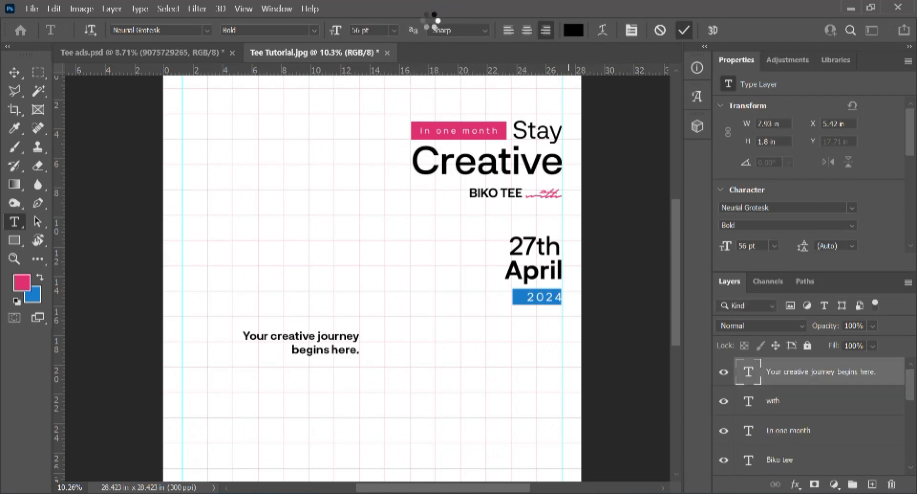
Step: Align the tagline to the canvas's right edge
key(ctrl+a)
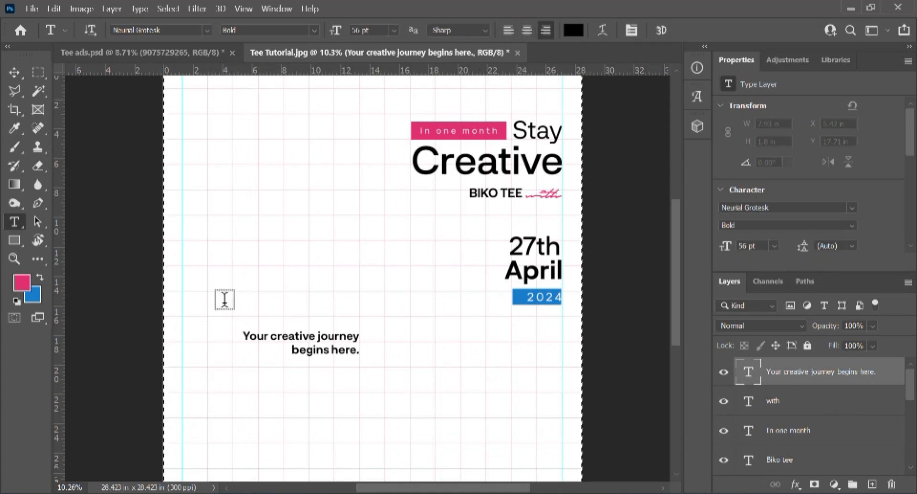
click(14, 73)
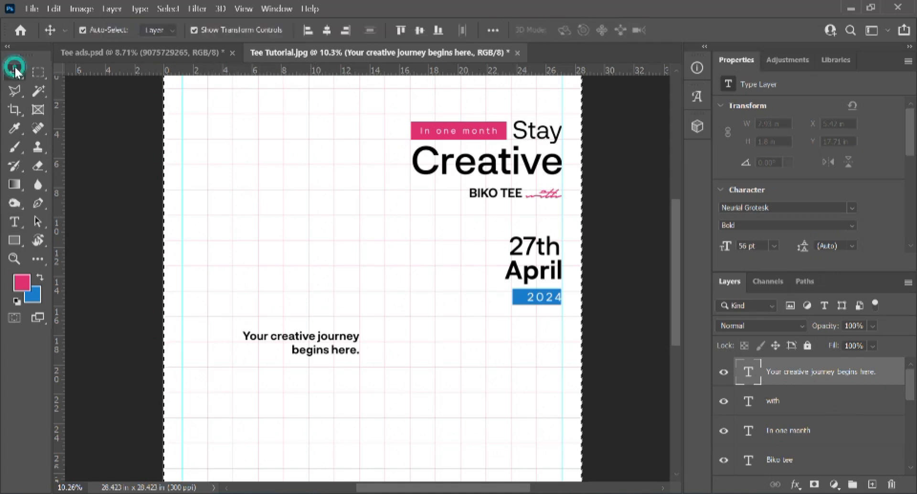
click(343, 30)
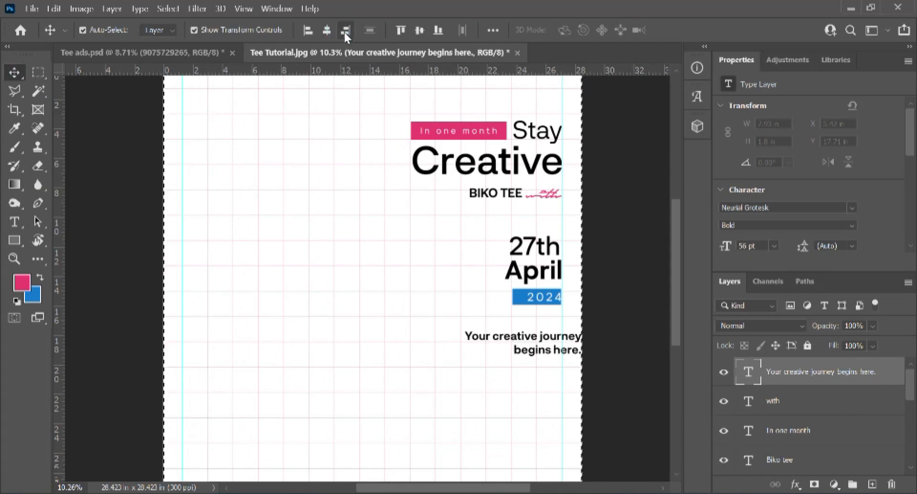
Step: Shift the tagline onto the right guide and set its kerning to Optical
scroll(562, 340, up, 3)
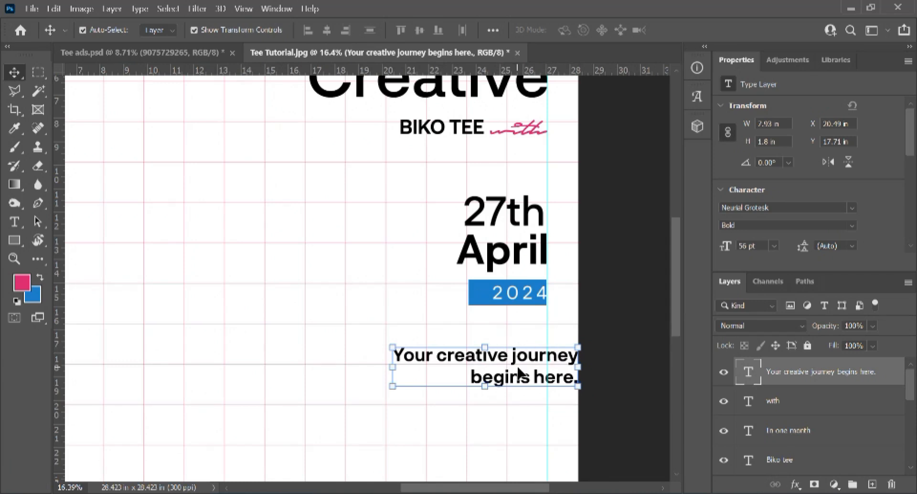
drag(510, 369, 498, 352)
key(t)
double_click(489, 345)
key(ctrl+t)
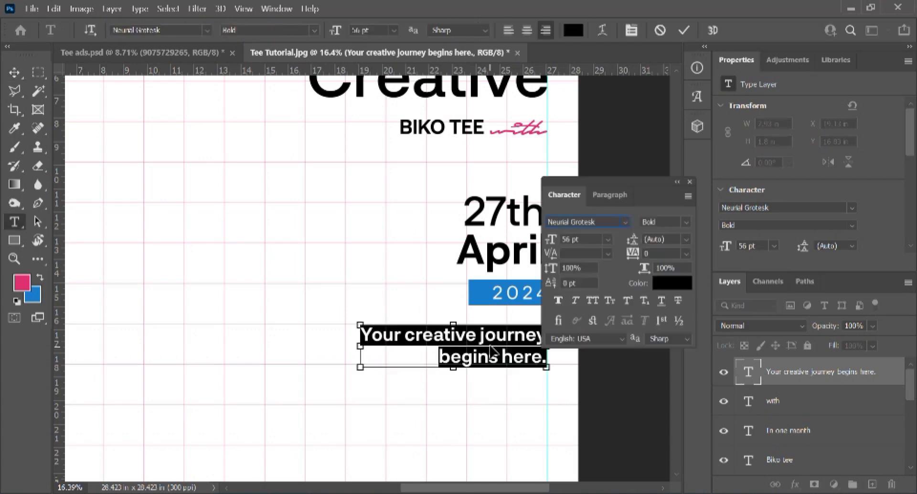
click(608, 253)
click(597, 274)
Step: Change the tagline's weight from Bold to Regular and commit the change
click(685, 221)
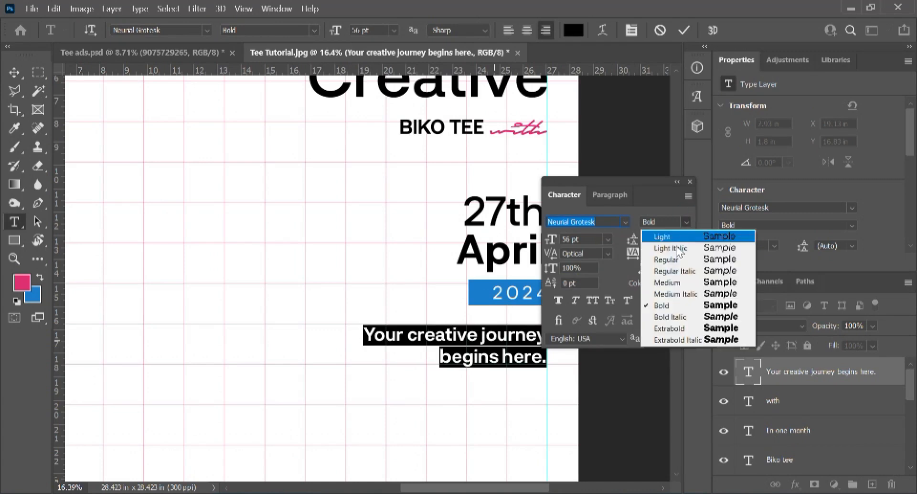
click(663, 285)
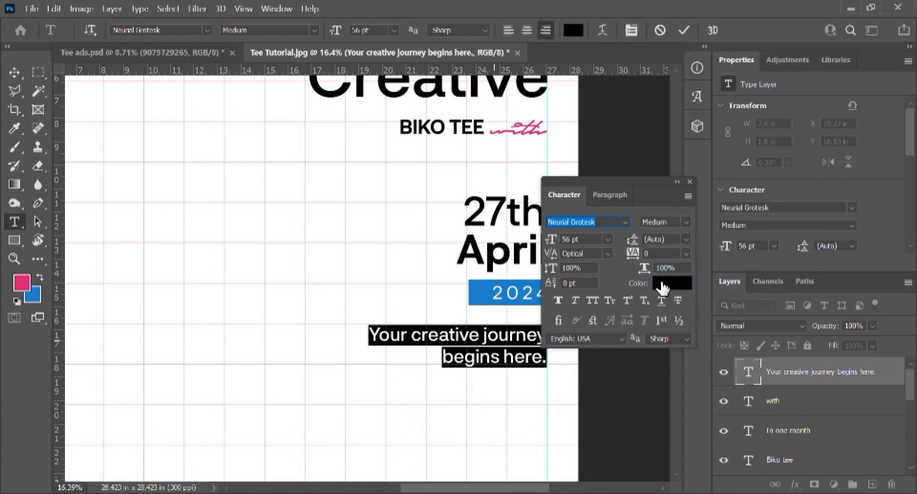
click(688, 222)
click(679, 258)
click(679, 29)
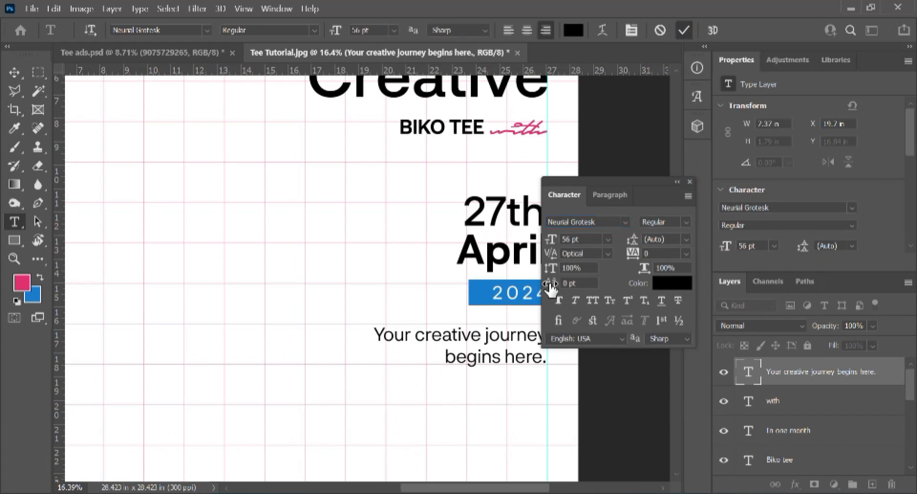
click(689, 182)
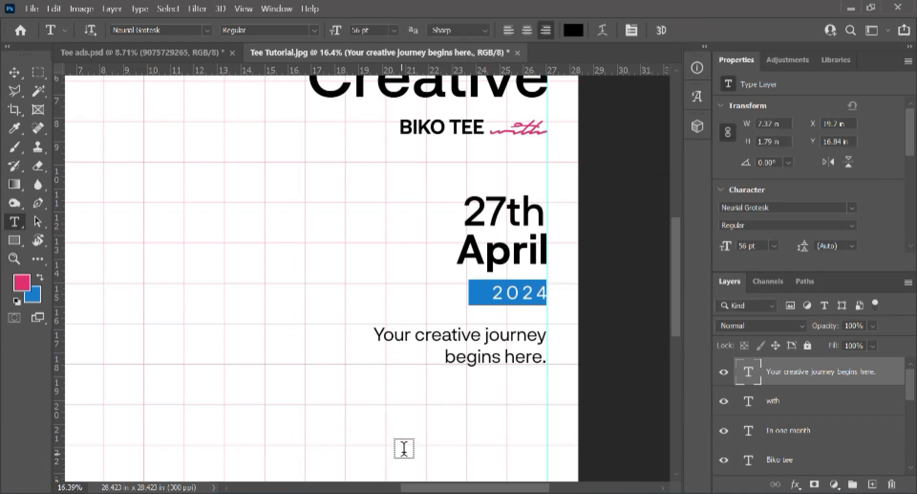
scroll(406, 446, down, 2)
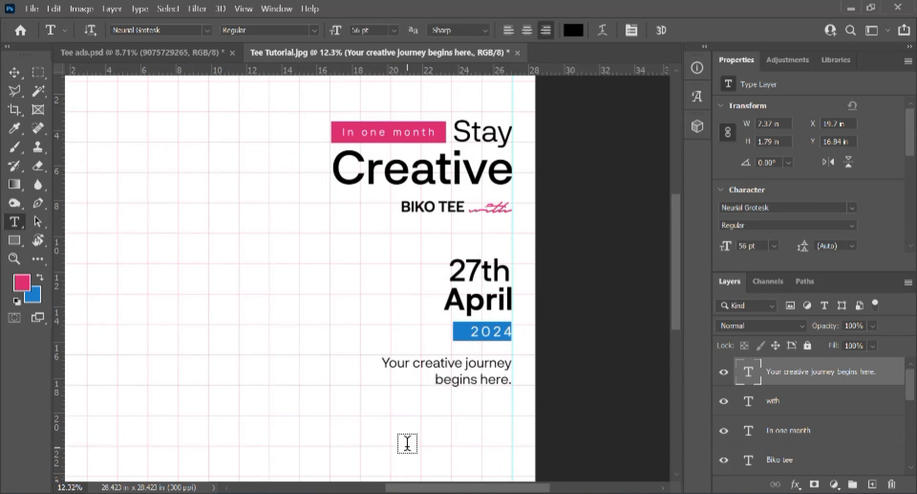
scroll(410, 441, up, 2)
click(423, 332)
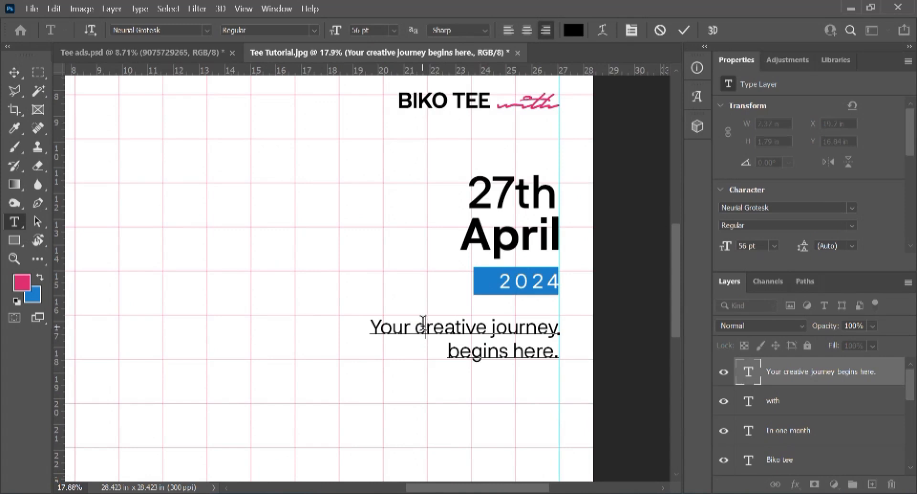
Step: Colour the tagline pink (e13174) by sampling the foreground colour
key(ctrl+a)
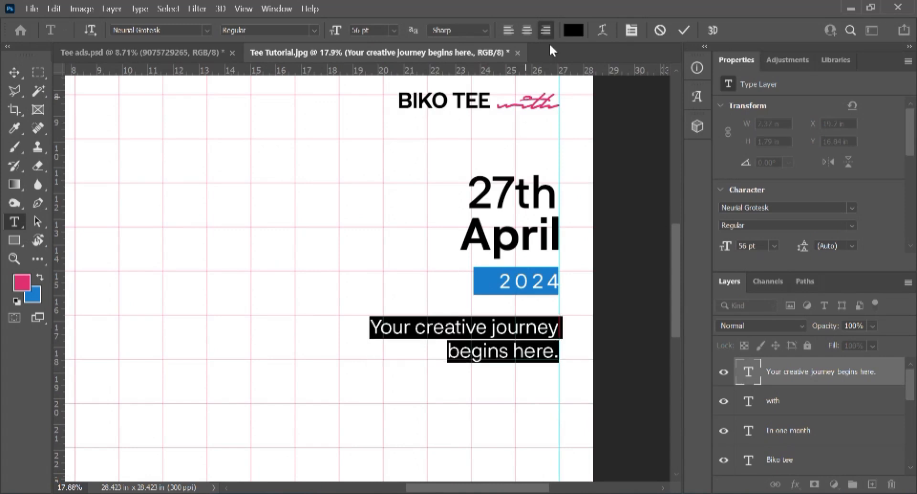
click(573, 30)
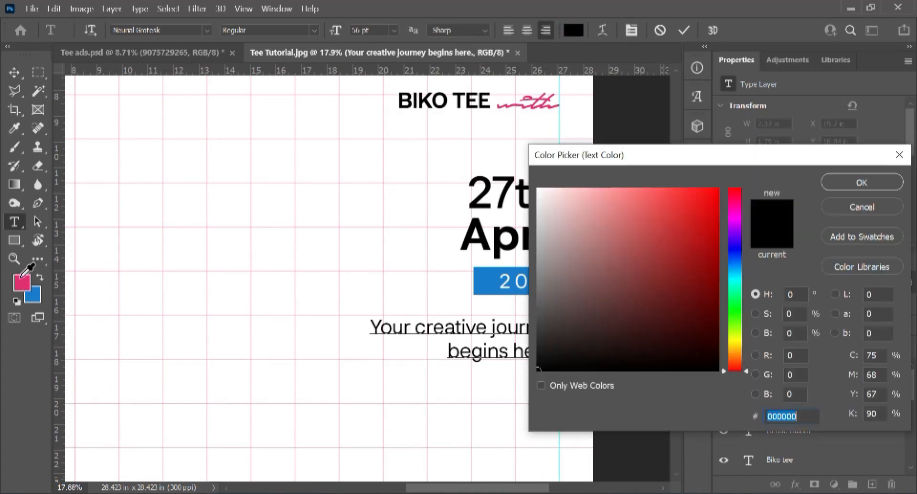
click(23, 284)
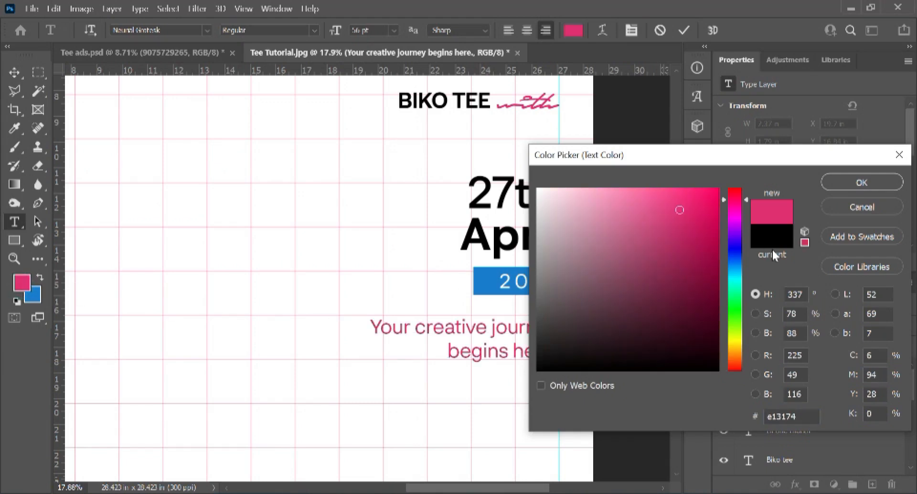
click(859, 180)
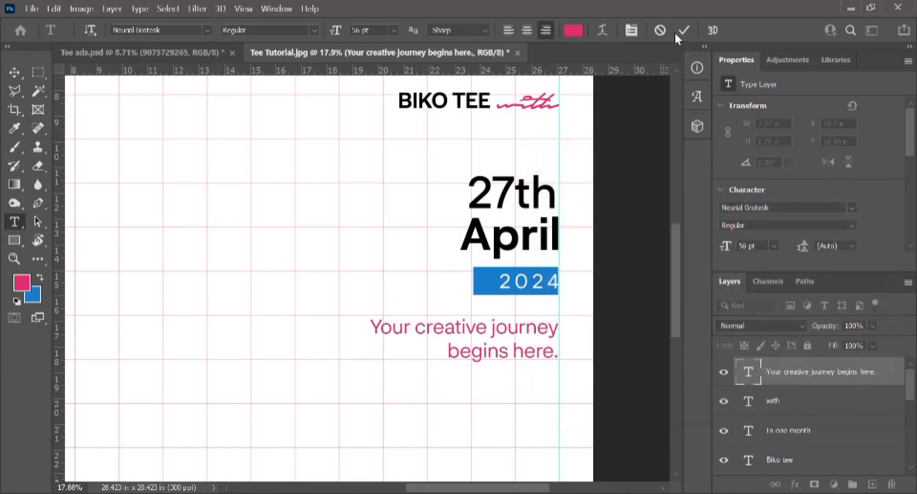
click(681, 30)
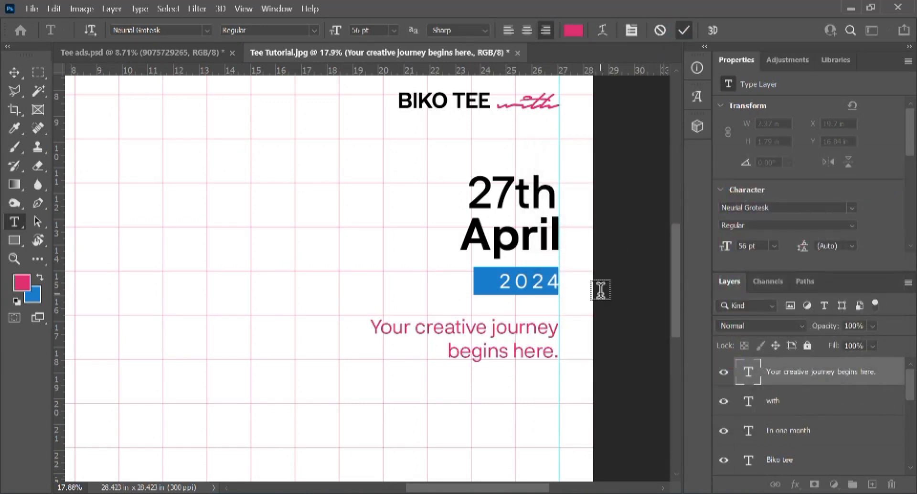
Step: Add a new text line 'Fee: N10,000' below the tagline
scroll(191, 207, down, 3)
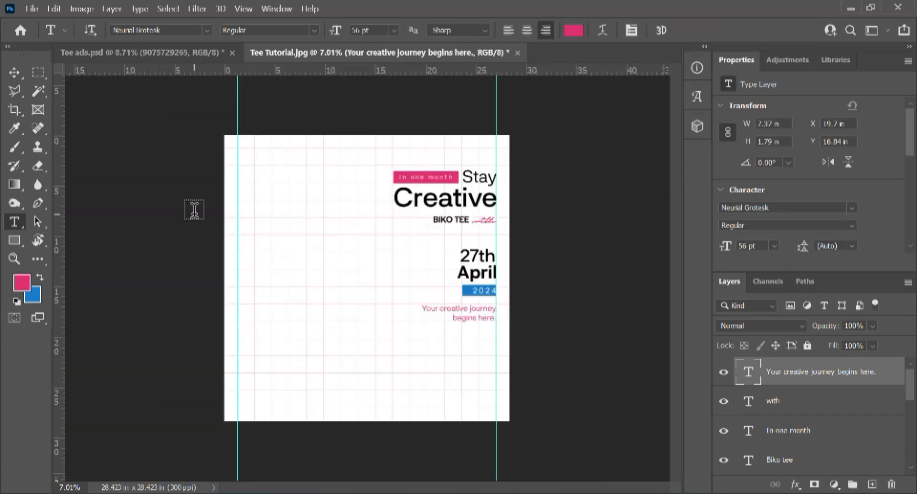
click(14, 73)
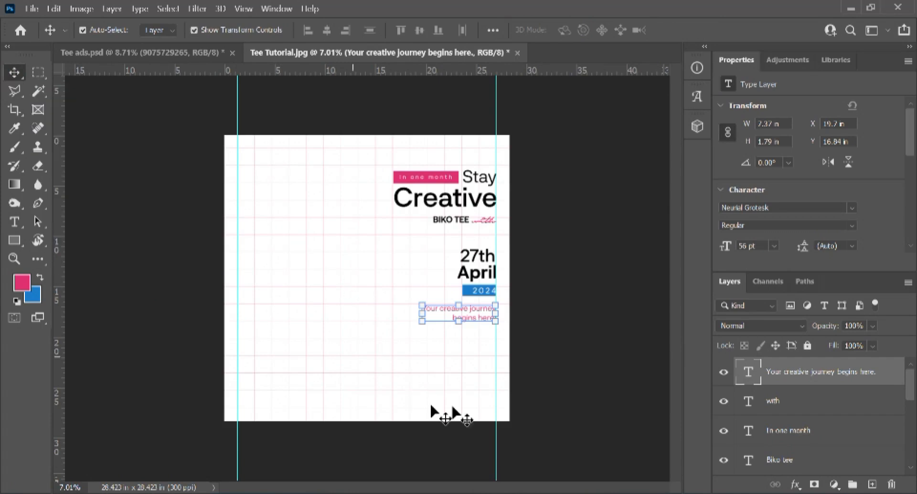
scroll(454, 370, up, 1)
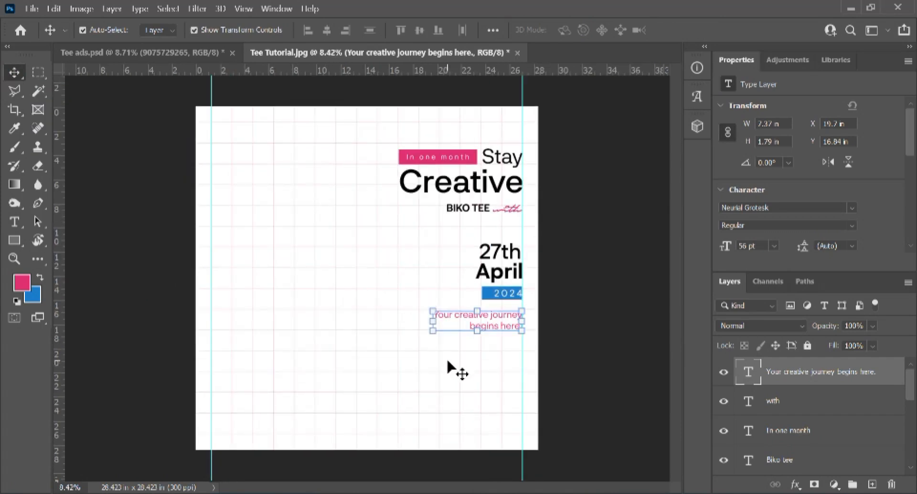
key(t)
click(424, 372)
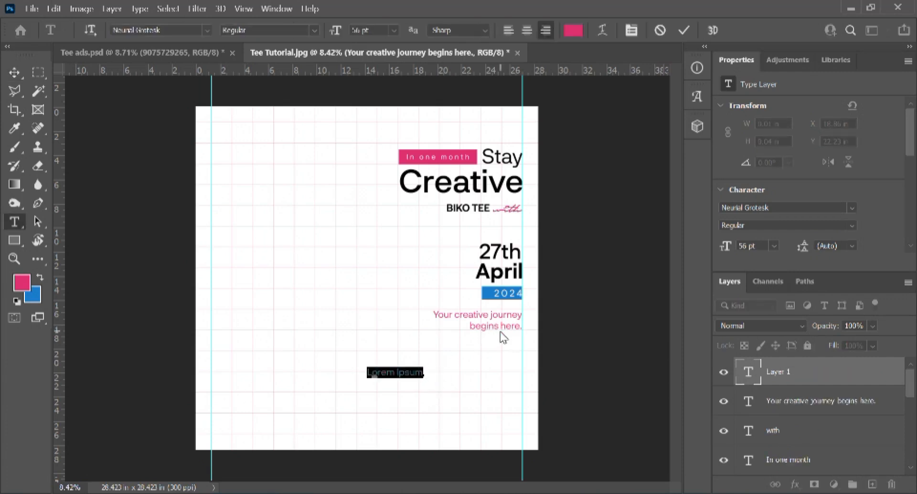
text(Fe)
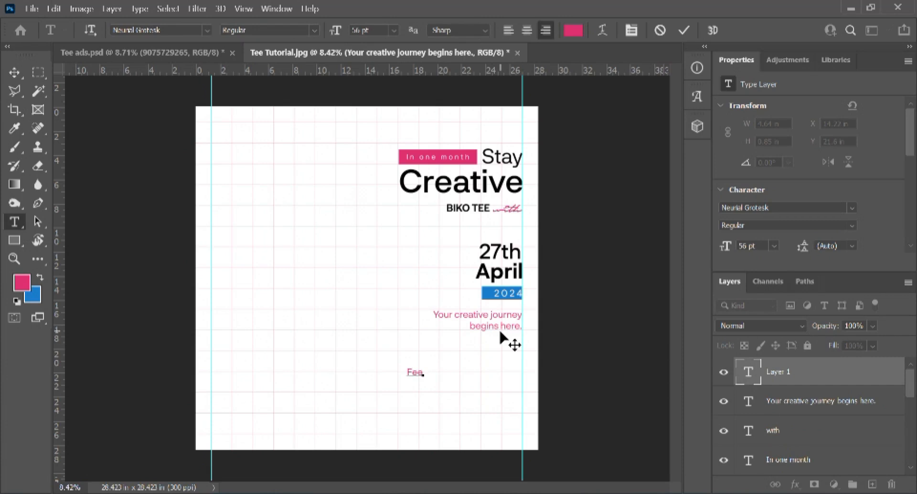
text(e: N10,000)
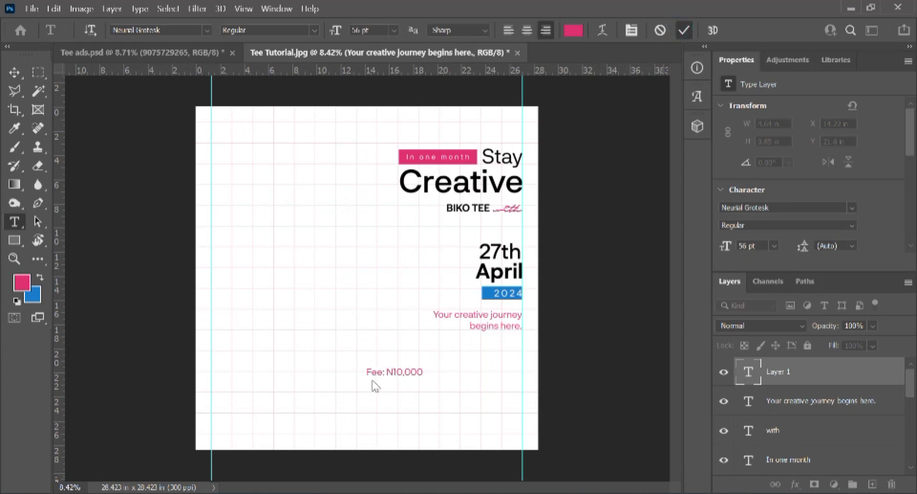
Step: Finish the pink 'Fee: N10,000' line and move it over to the right guide
key(v)
scroll(383, 378, up, 1)
drag(383, 375, 511, 371)
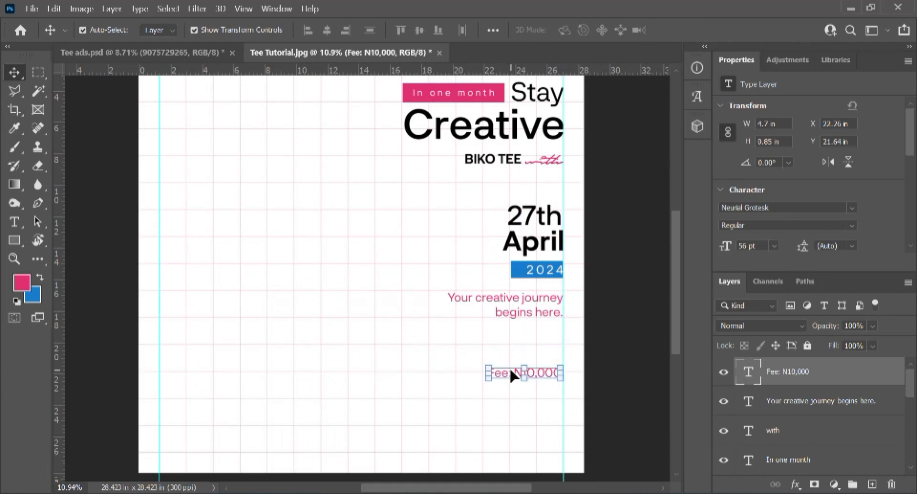
click(487, 424)
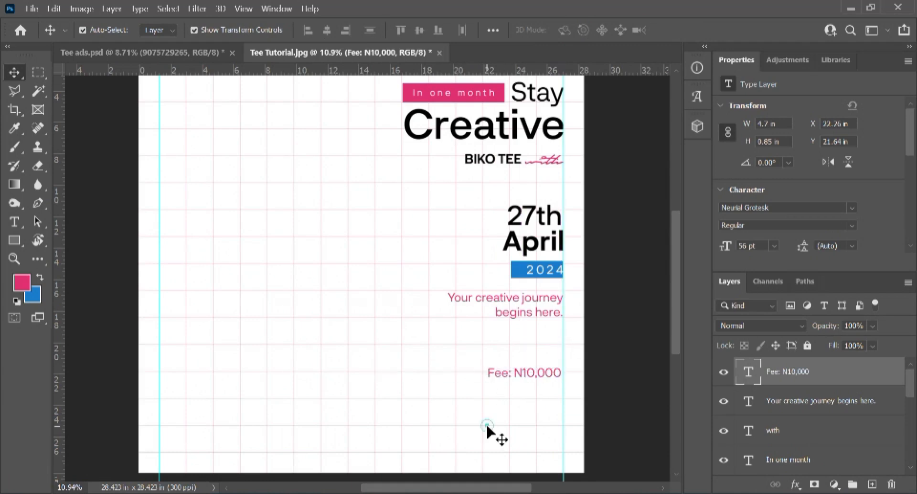
Step: Nudge the fee line right so it aligns under the tagline's right edge
scroll(511, 378, up, 2)
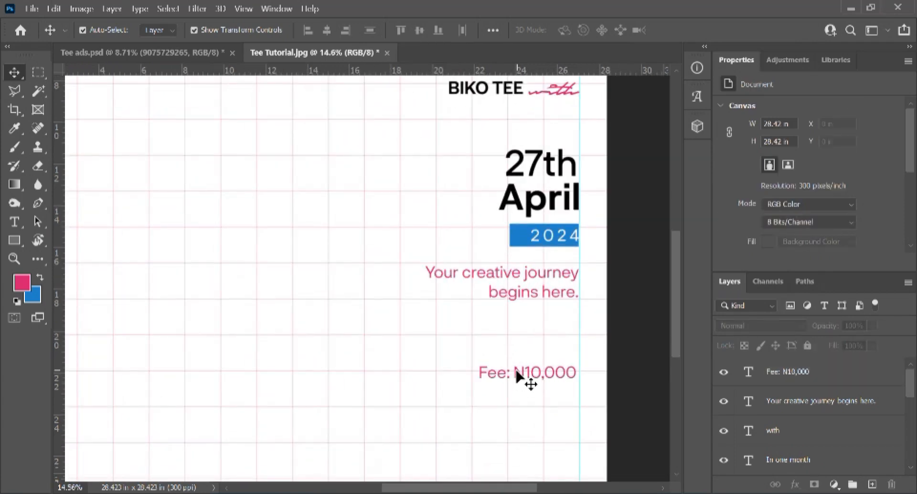
click(518, 376)
scroll(535, 366, up, 2)
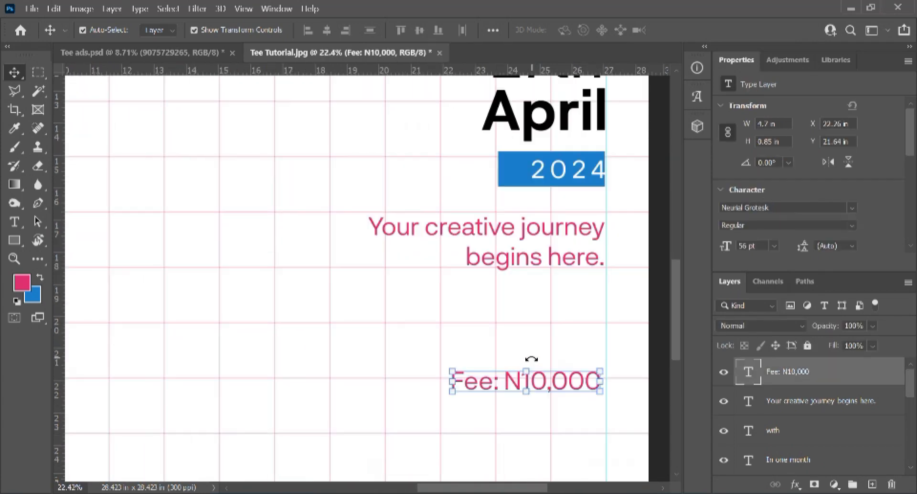
key(shift+Right)
key(shift+Right)
key(shift+Right)
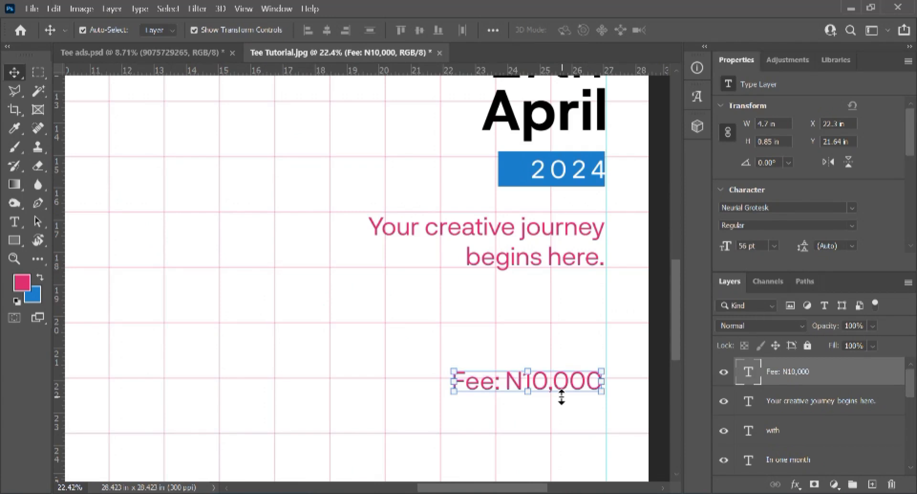
key(shift+Right)
key(shift+Right)
key(shift+Right)
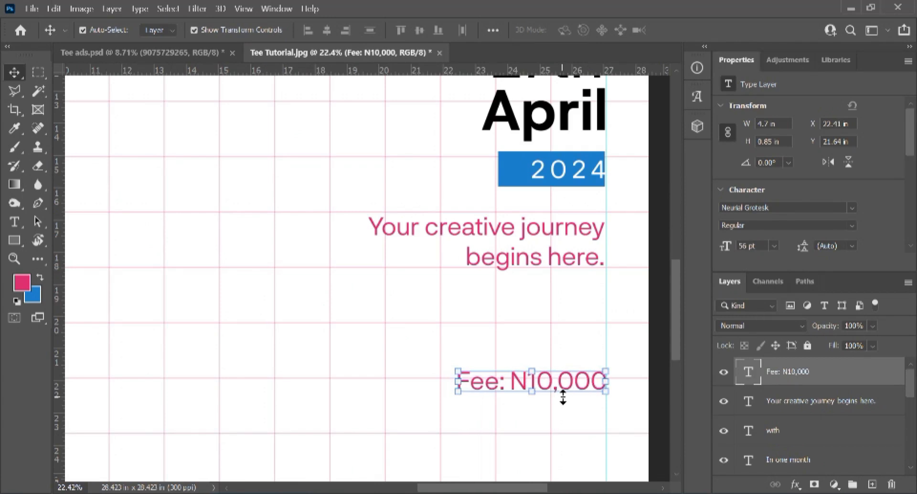
click(558, 435)
scroll(571, 399, down, 4)
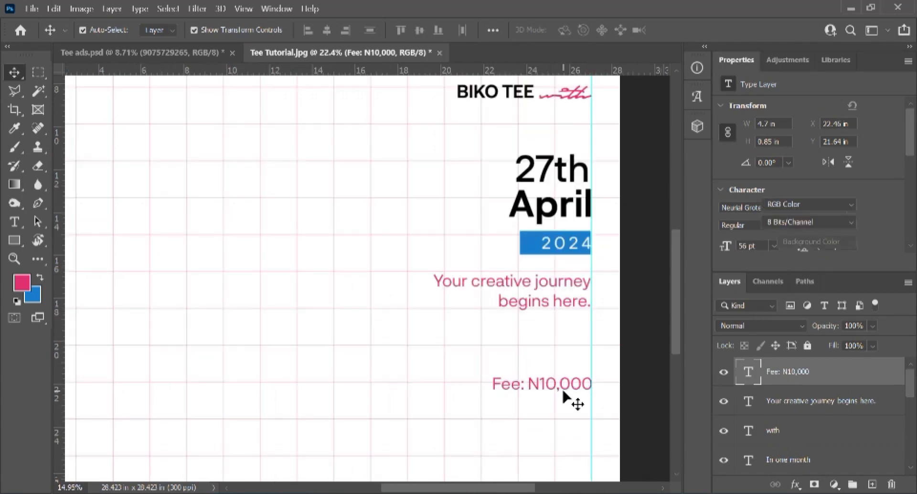
scroll(557, 395, up, 2)
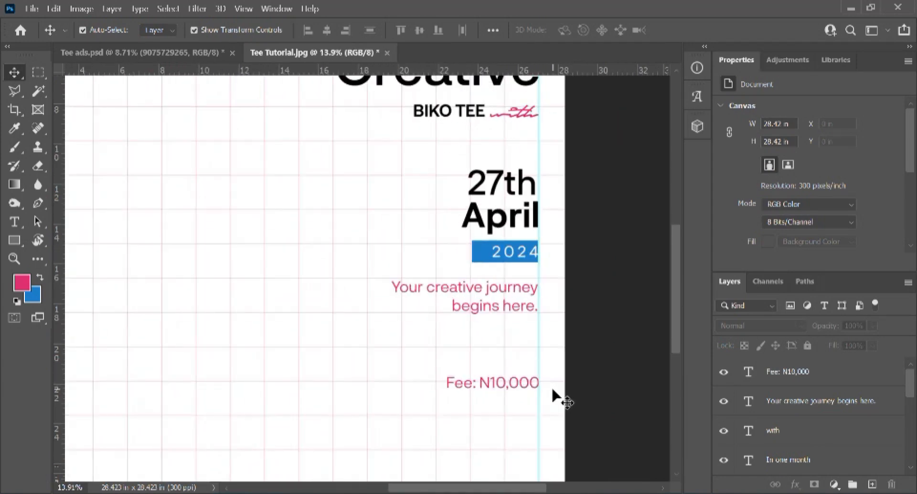
scroll(557, 395, down, 2)
Step: Recolour the whole 'Fee: N10,000' text to the background blue 1a7dd1
key(t)
click(497, 379)
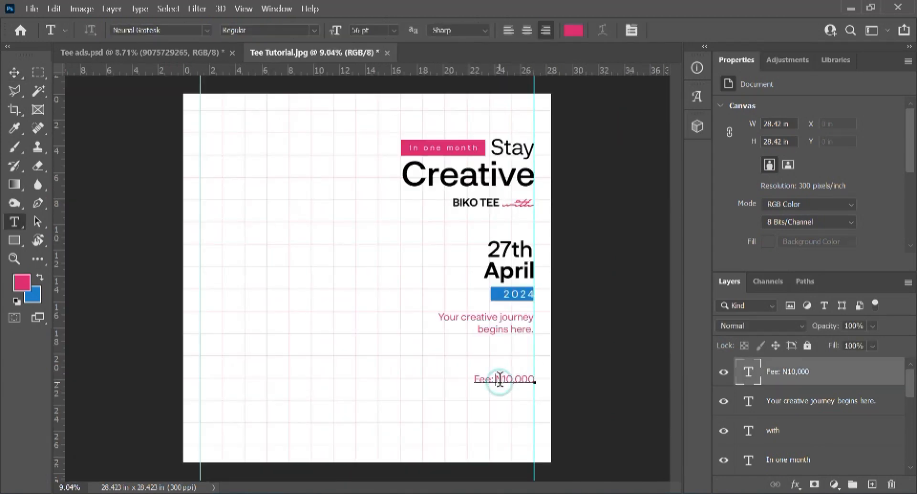
key(ctrl+a)
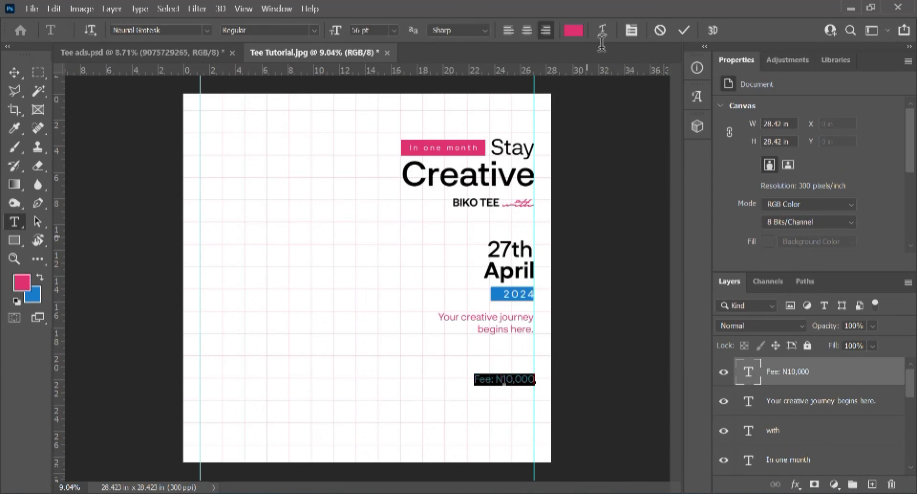
click(574, 30)
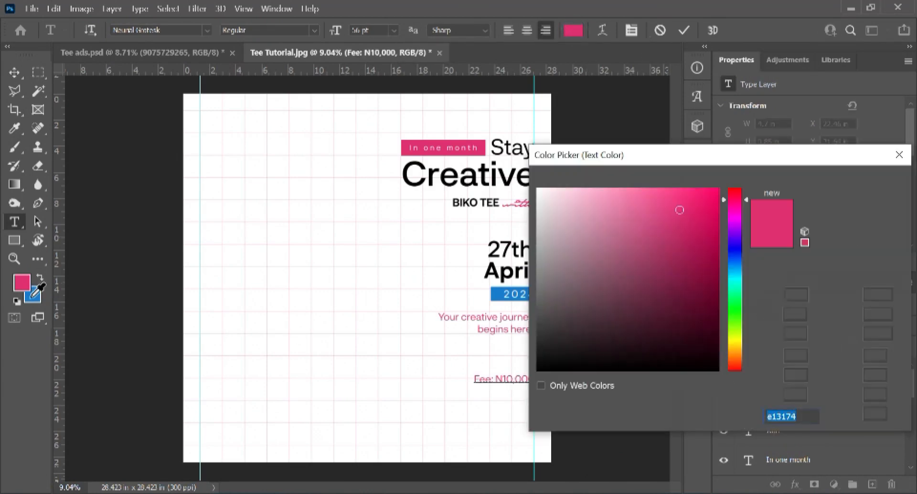
click(30, 296)
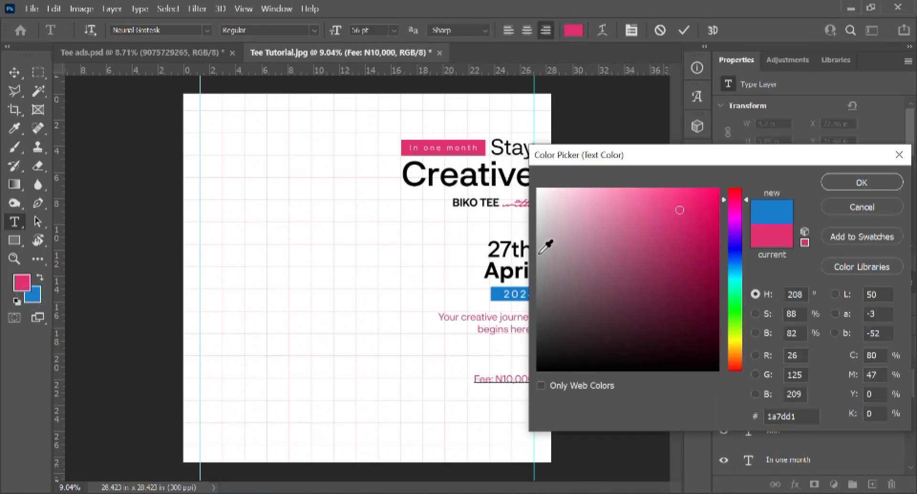
click(834, 181)
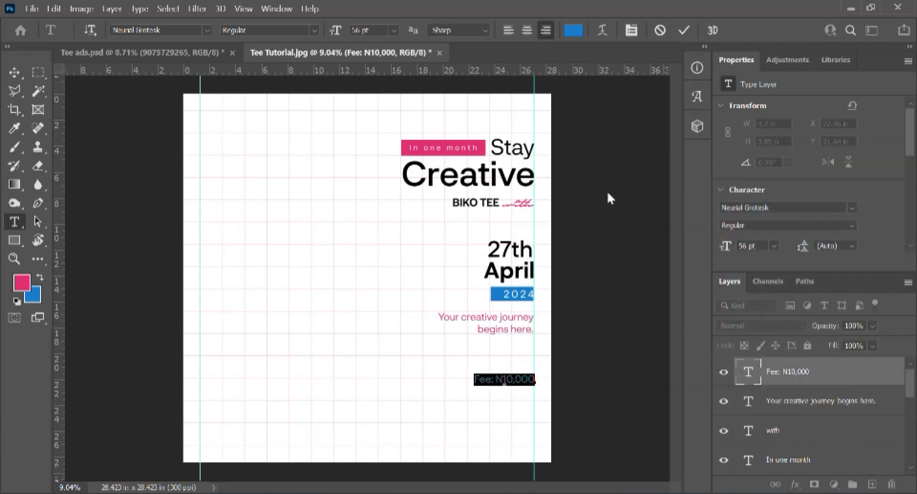
Step: Make the fee text Bold, 60 pt with Optical kerning, and commit
key(ctrl+t)
click(685, 220)
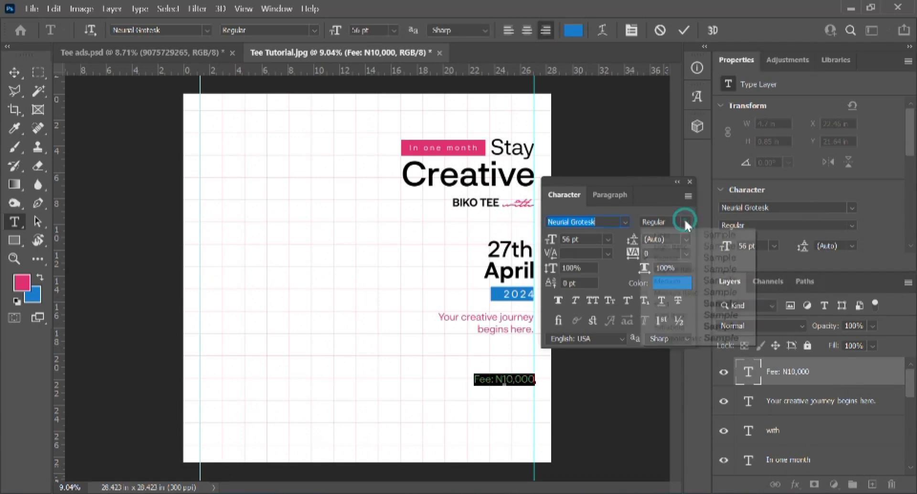
click(666, 303)
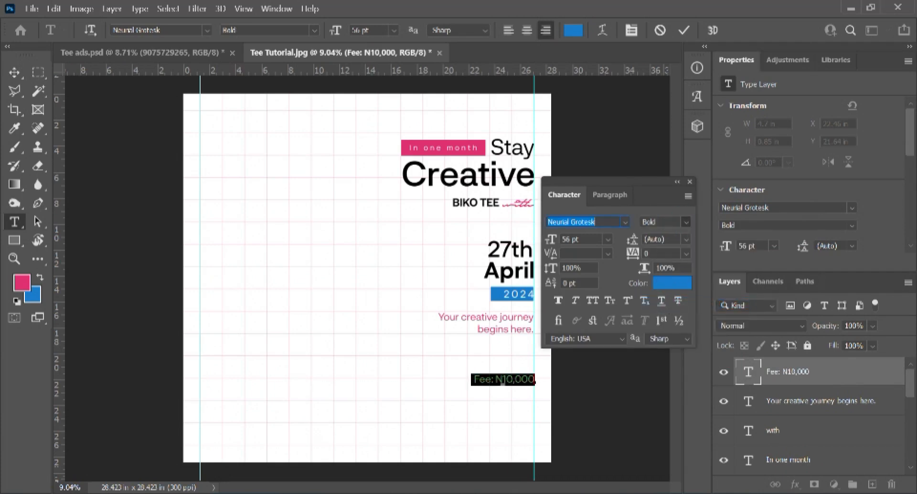
click(608, 253)
click(599, 277)
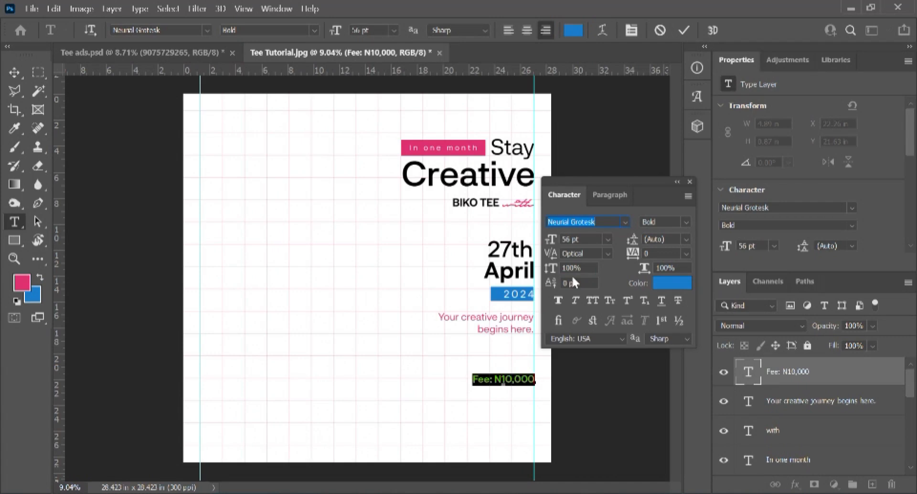
click(583, 237)
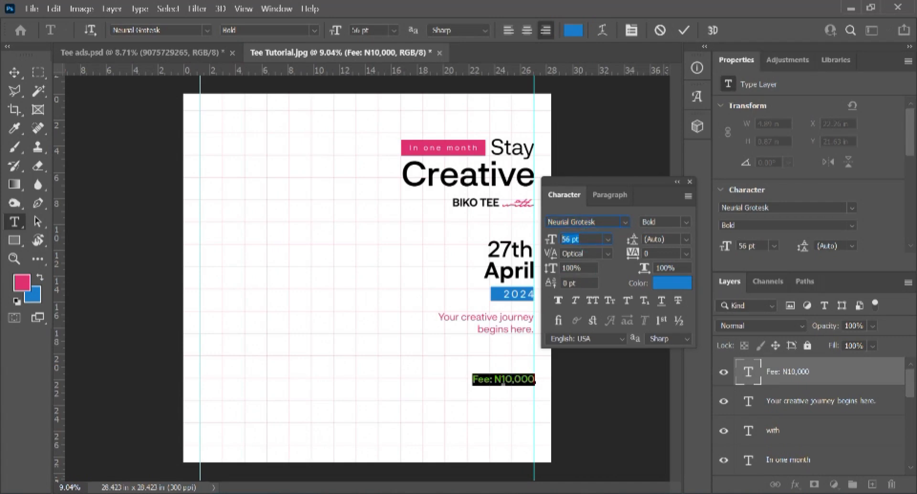
text(60)
key(Return)
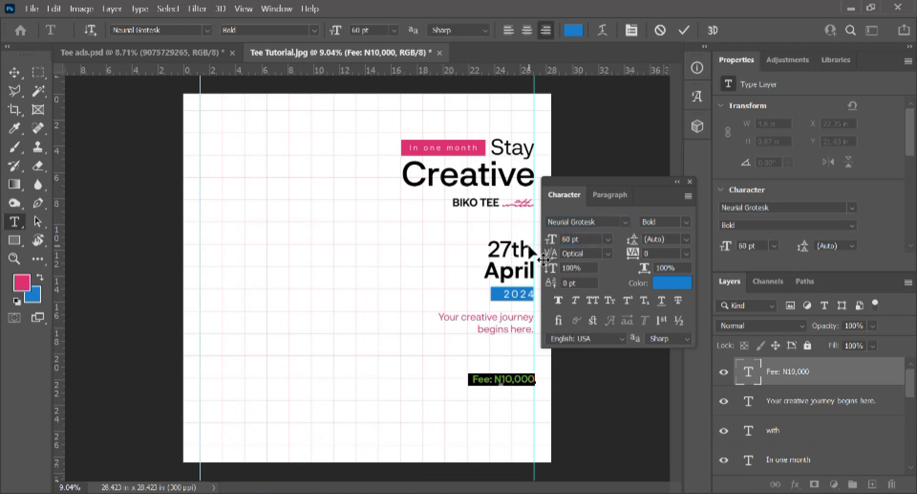
click(690, 181)
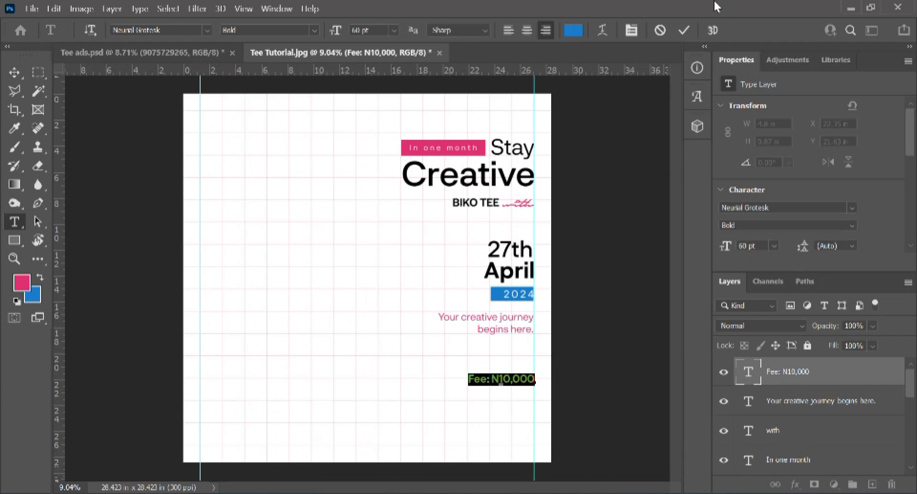
click(685, 29)
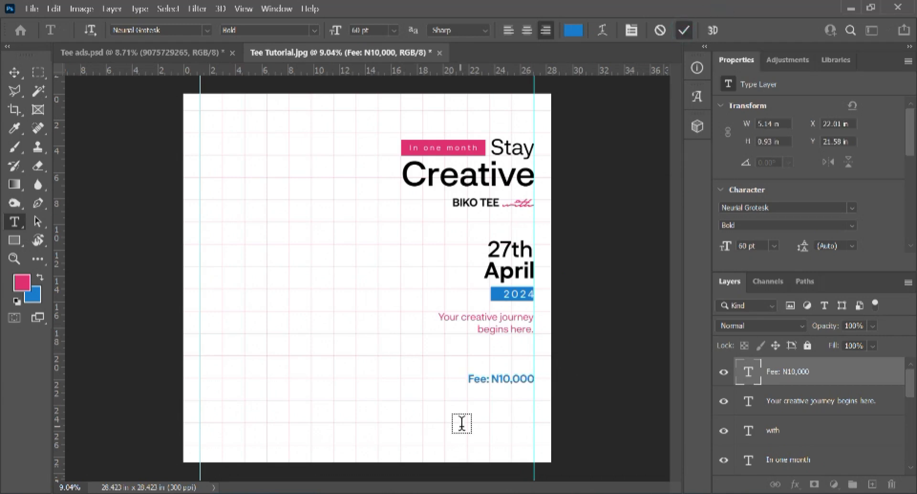
scroll(461, 423, up, 2)
scroll(461, 421, down, 2)
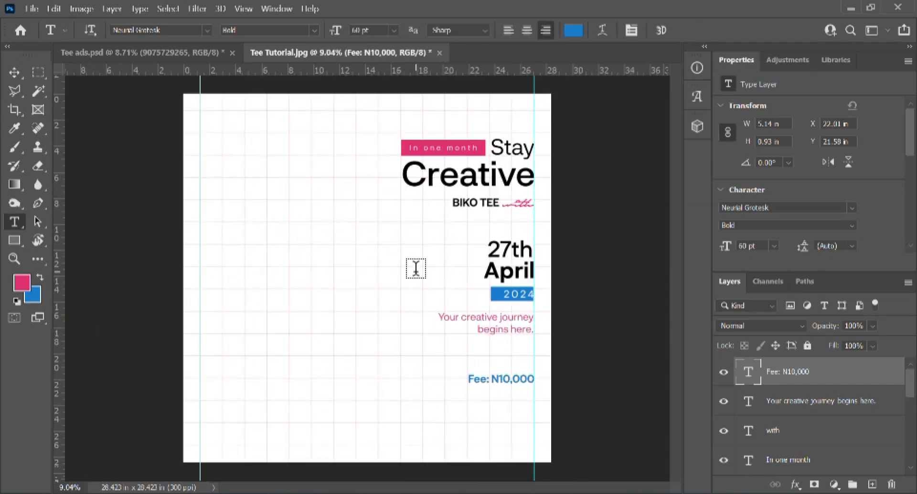
Step: Copy the pink bar below the fee text, flush with the right guide
key(v)
click(406, 151)
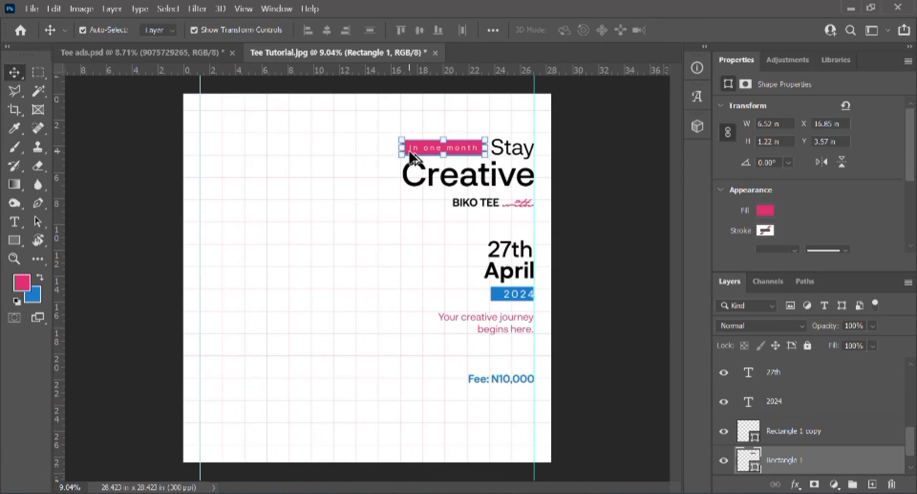
drag(416, 157, 462, 407)
key(ctrl+j)
scroll(551, 398, up, 6)
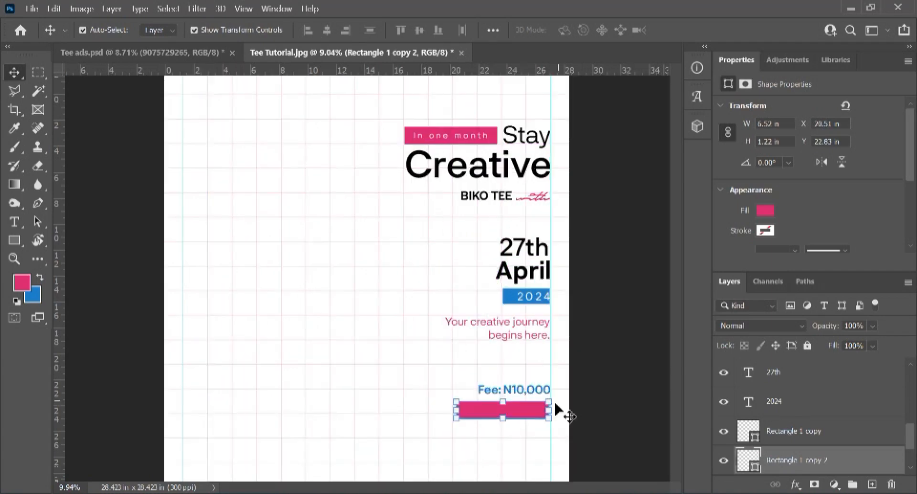
drag(491, 360, 448, 231)
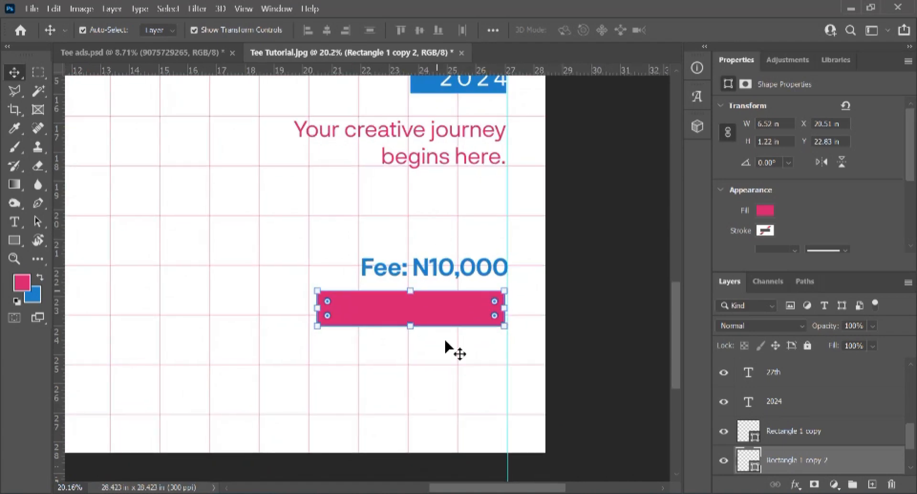
click(434, 377)
drag(433, 317, 438, 321)
scroll(522, 329, up, 5)
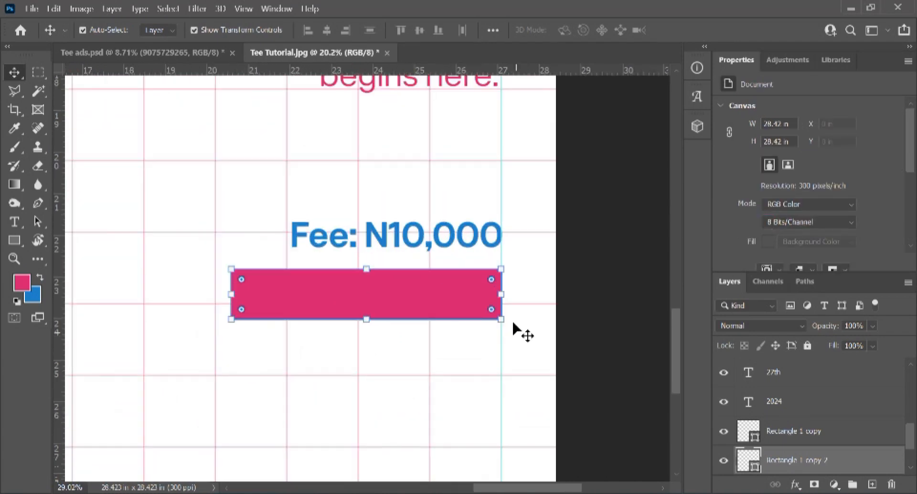
key(Up)
key(Up)
key(Up)
key(Up)
key(Up)
key(Up)
key(Up)
key(Up)
key(Up)
key(Up)
key(Up)
key(Up)
key(Up)
key(Up)
key(Up)
key(Up)
key(Up)
key(Up)
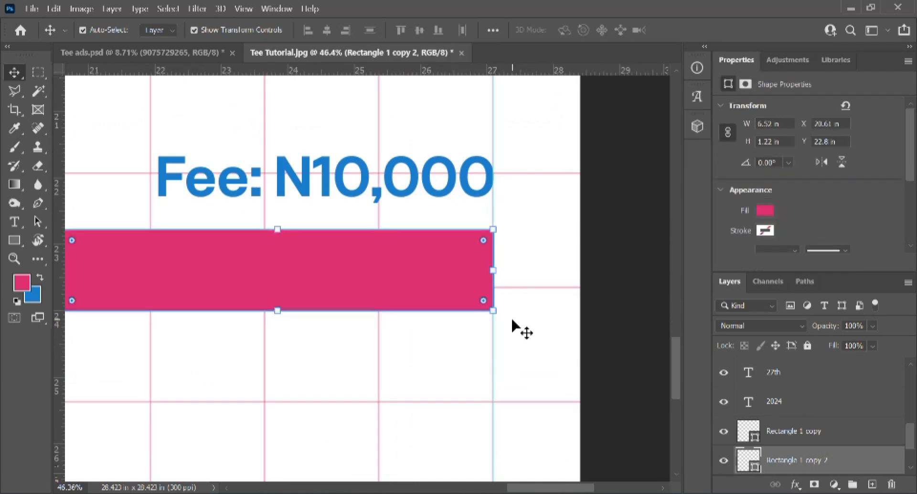
key(Up)
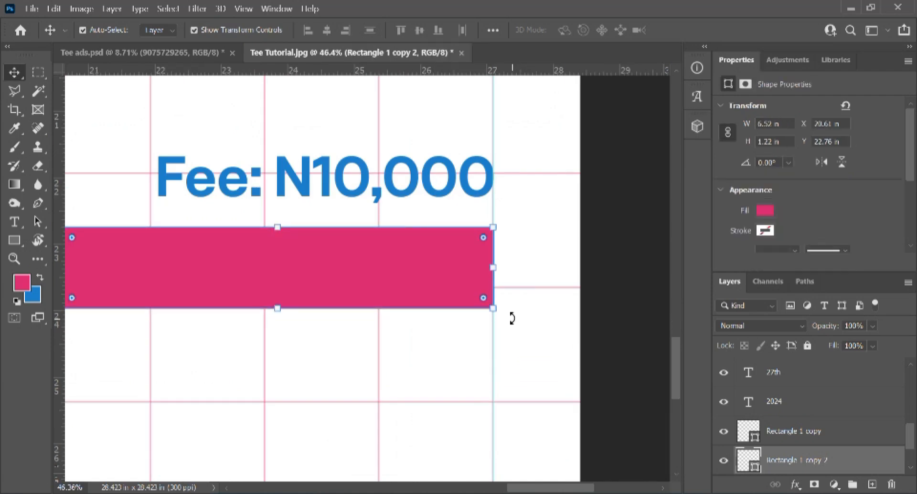
key(Up)
key(Up)
key(Up)
key(Up)
key(Up)
key(Up)
key(Up)
key(Up)
key(Up)
key(Up)
key(Up)
key(Up)
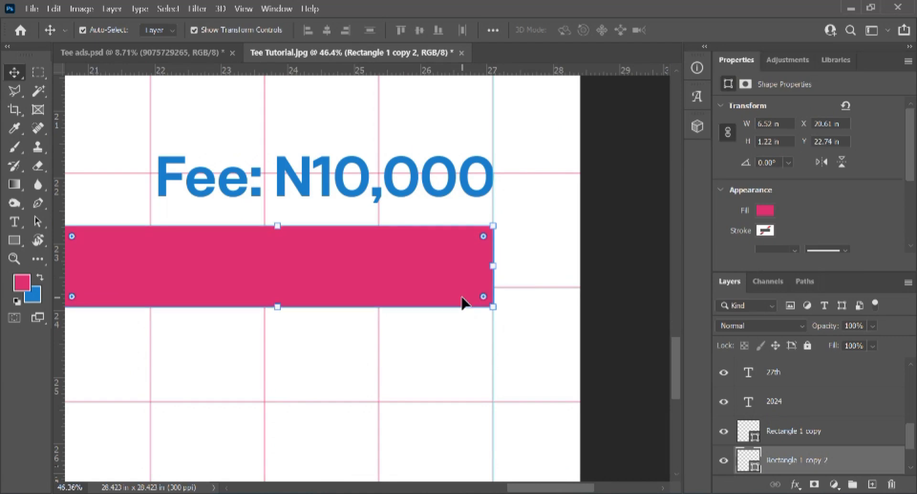
click(440, 353)
Step: Stretch the copied pink bar downward to 1.73 in tall
scroll(368, 360, down, 3)
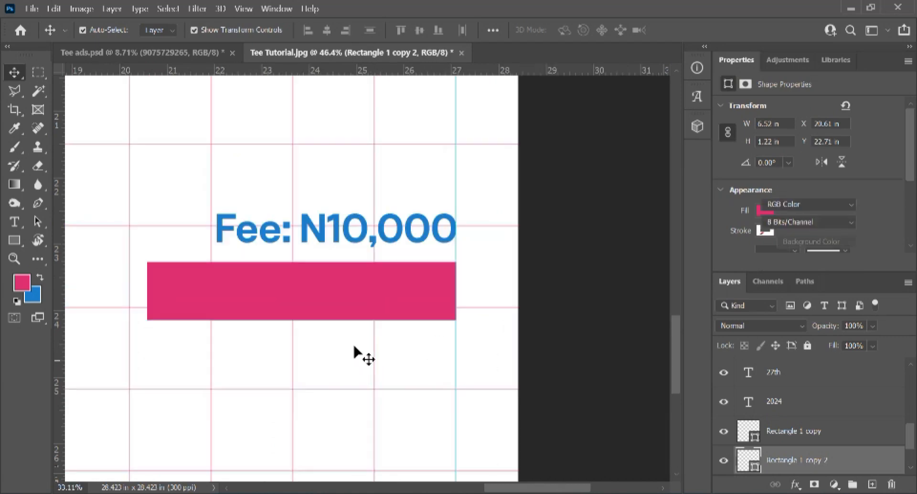
click(283, 290)
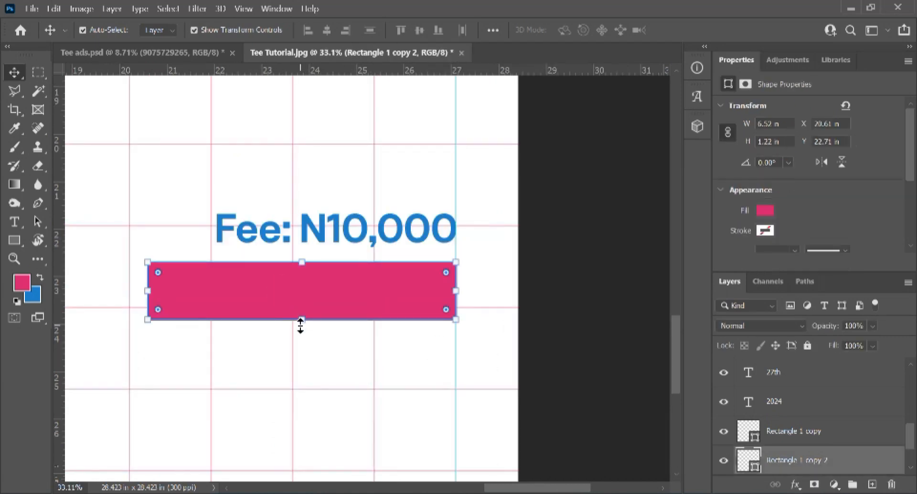
drag(302, 320, 302, 351)
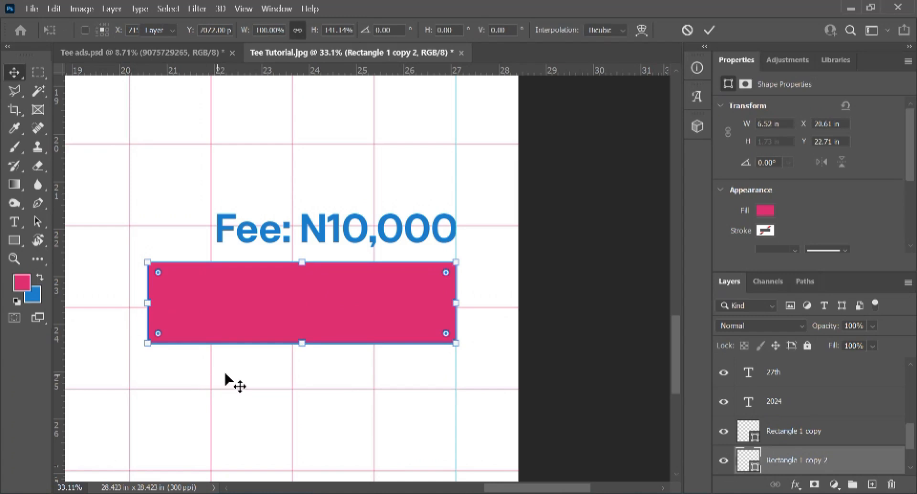
key(Return)
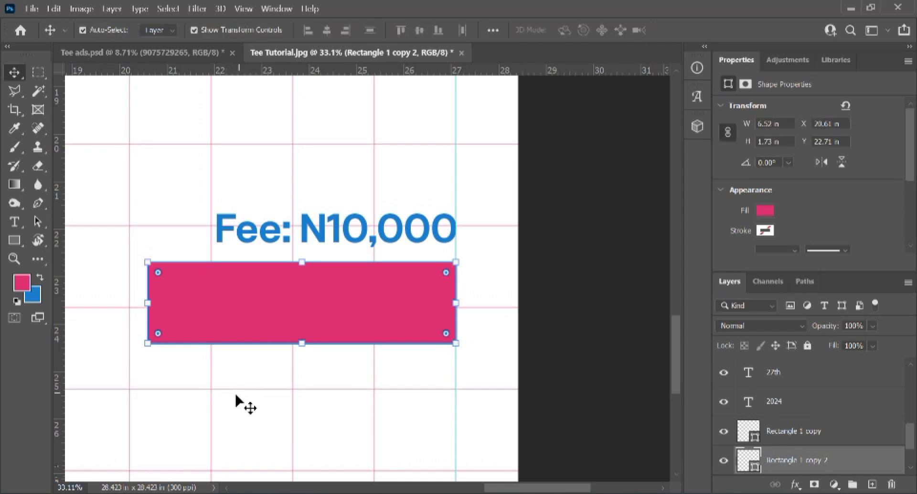
Step: Type the phone number as a new text layer and move it onto the pink bar
key(t)
click(244, 379)
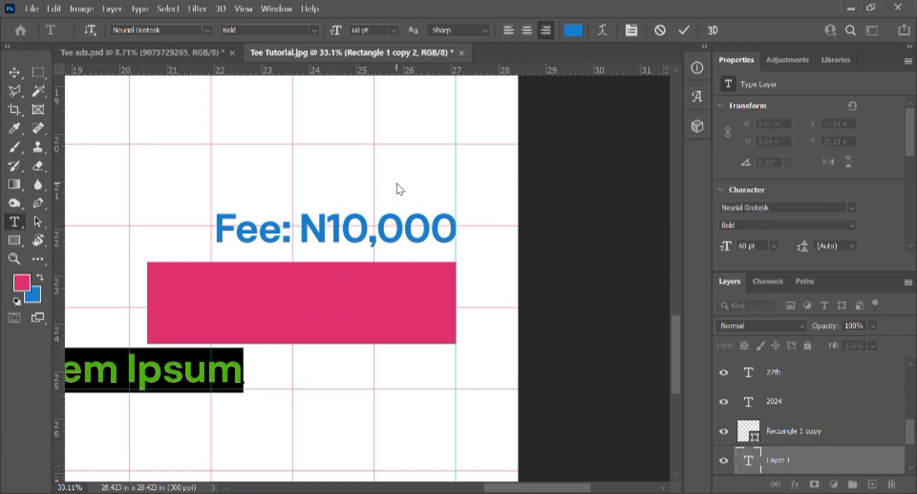
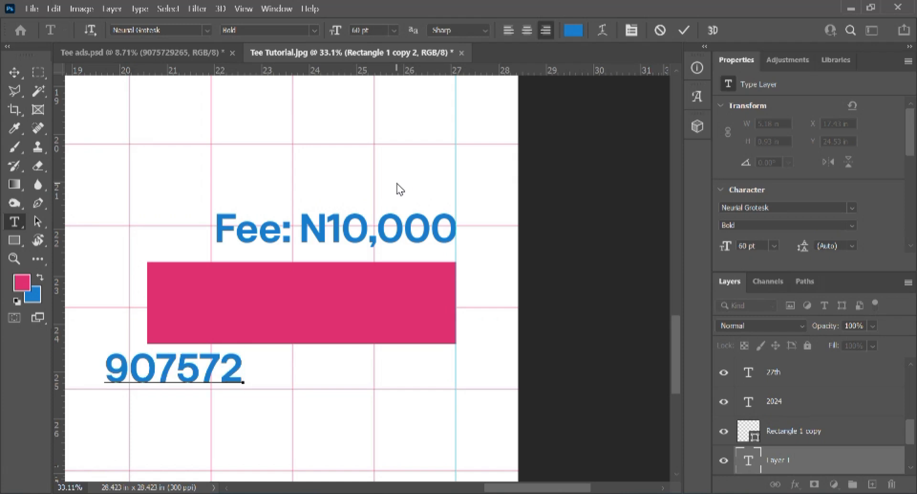
scroll(401, 190, down, 1)
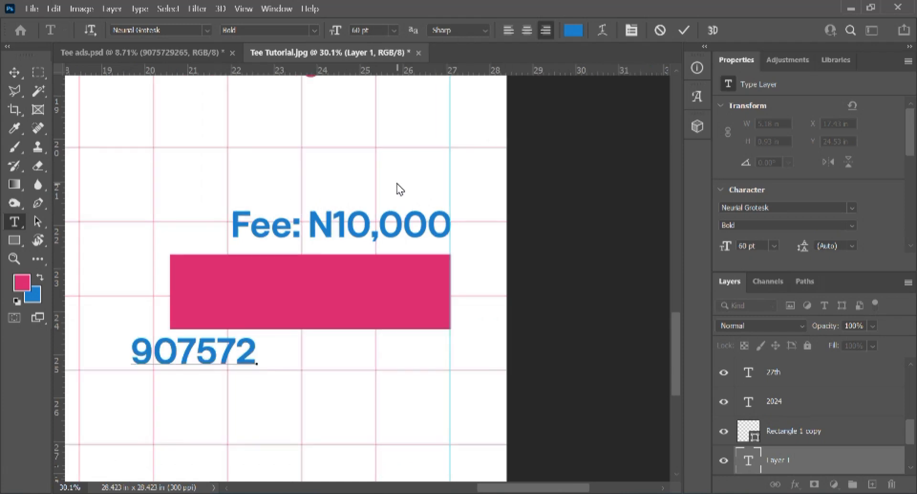
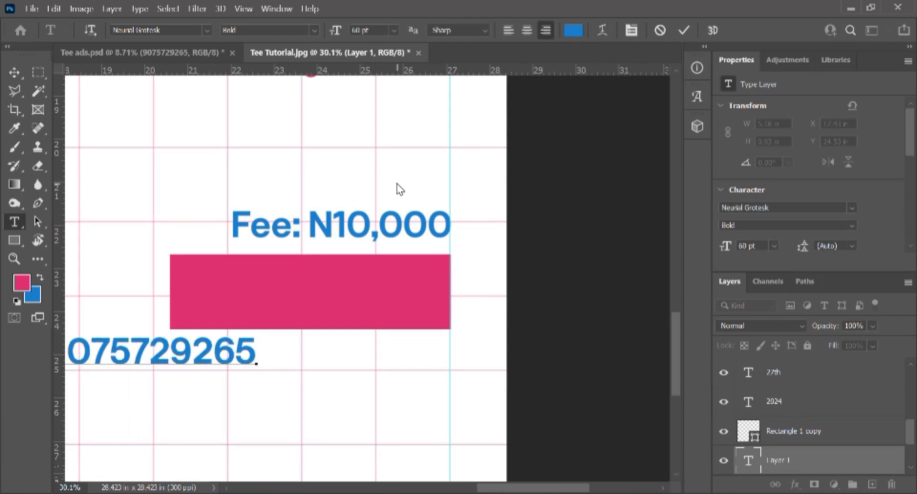
click(684, 30)
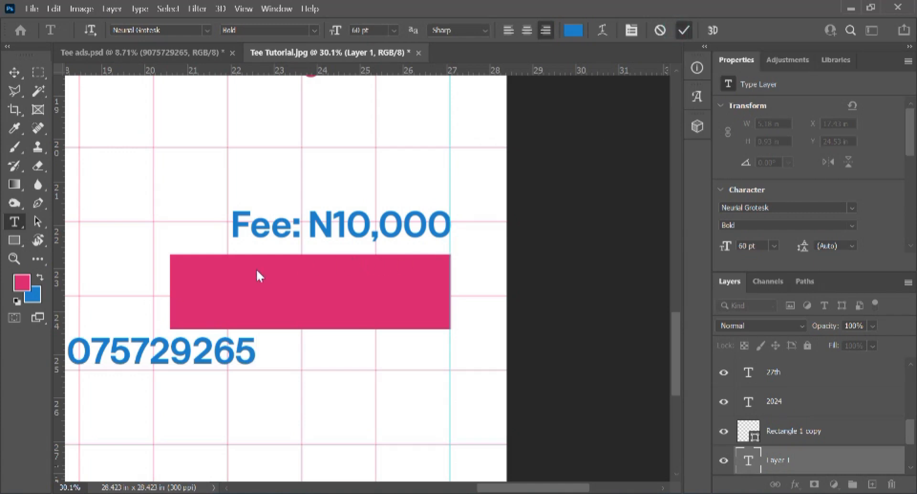
key(v)
drag(137, 371, 330, 289)
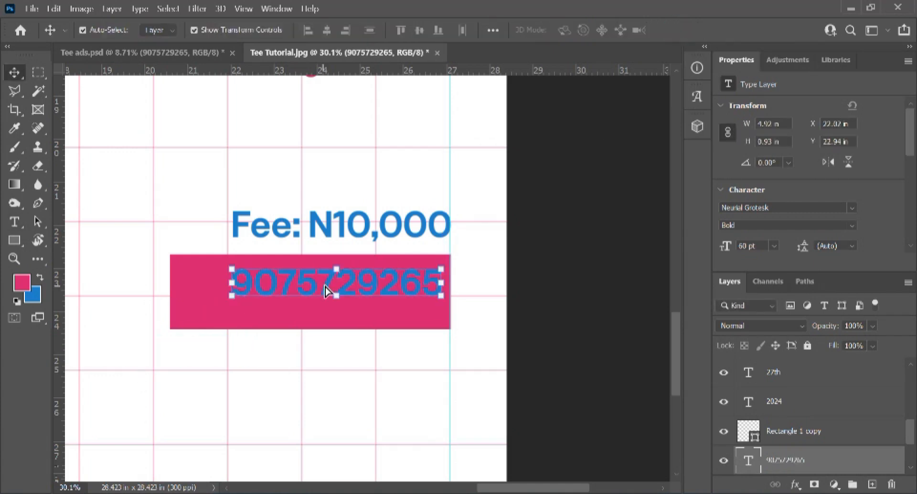
Step: Make the phone number text white with Optical kerning
double_click(404, 285)
key(ctrl+t)
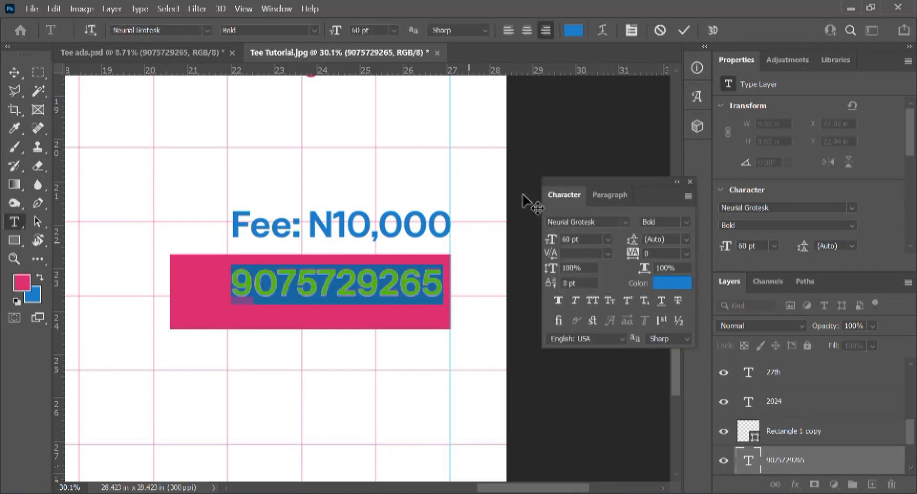
click(663, 283)
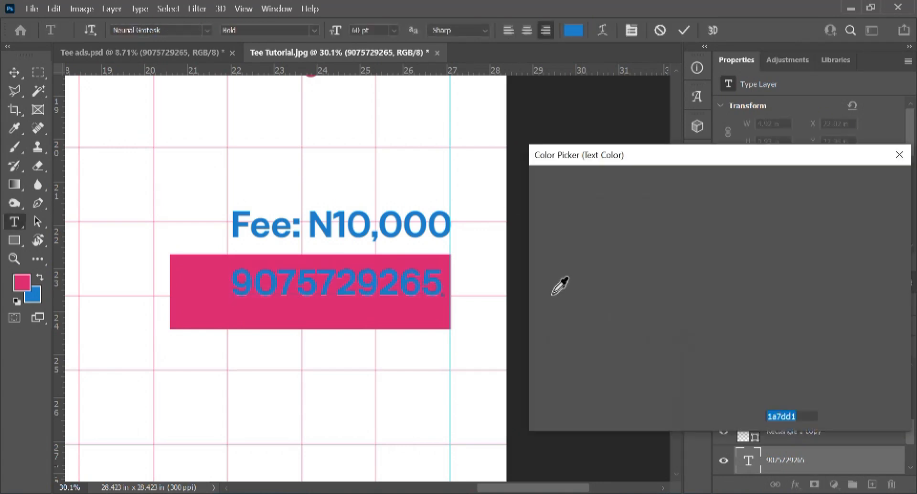
click(537, 187)
key(Return)
click(608, 254)
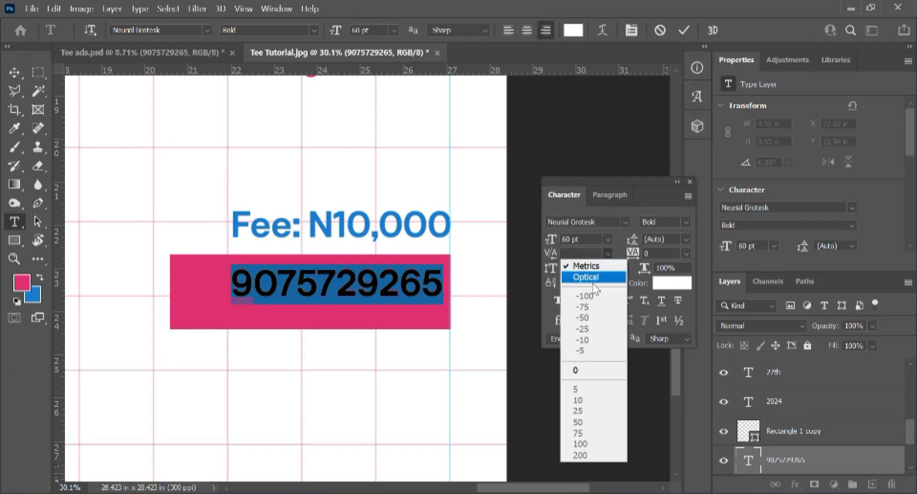
click(592, 278)
Step: Set the phone number to 45 pt Medium weight and commit
click(607, 239)
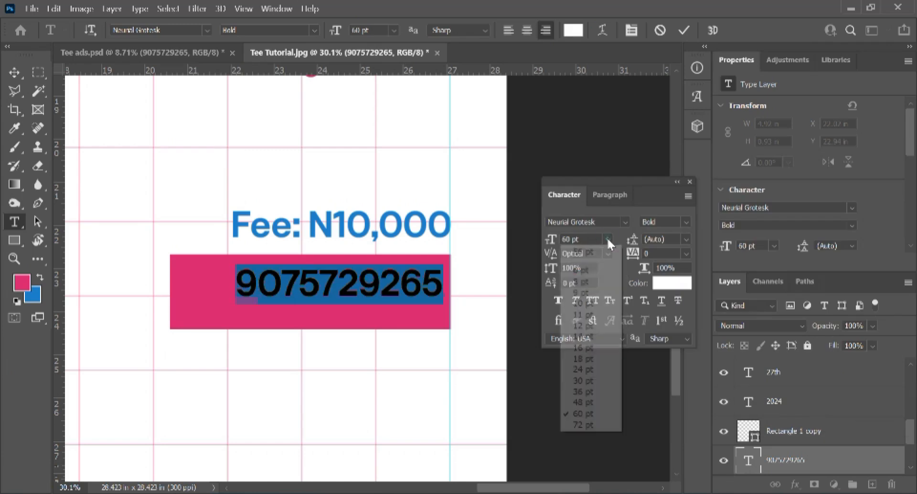
click(582, 391)
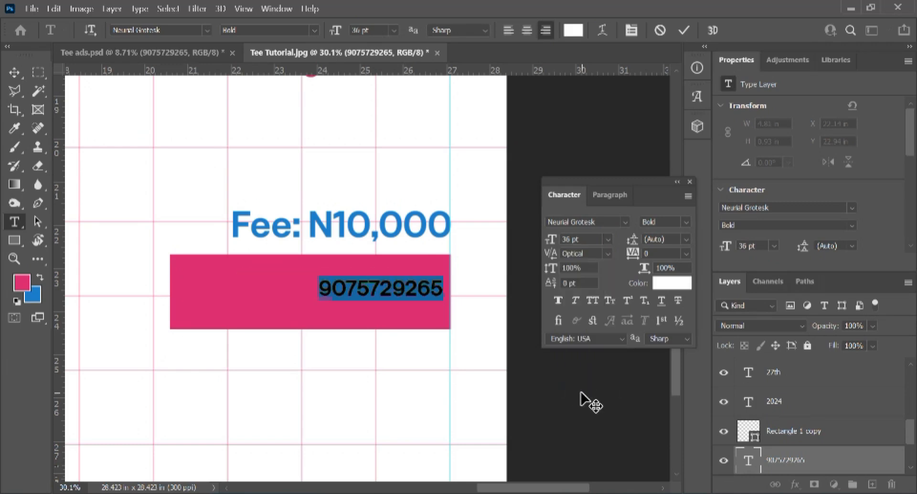
click(608, 239)
click(609, 239)
click(581, 238)
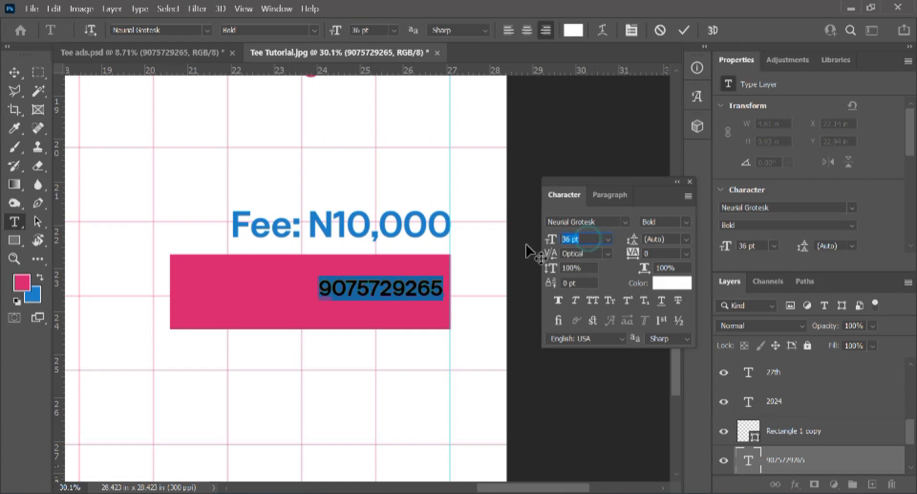
text(45)
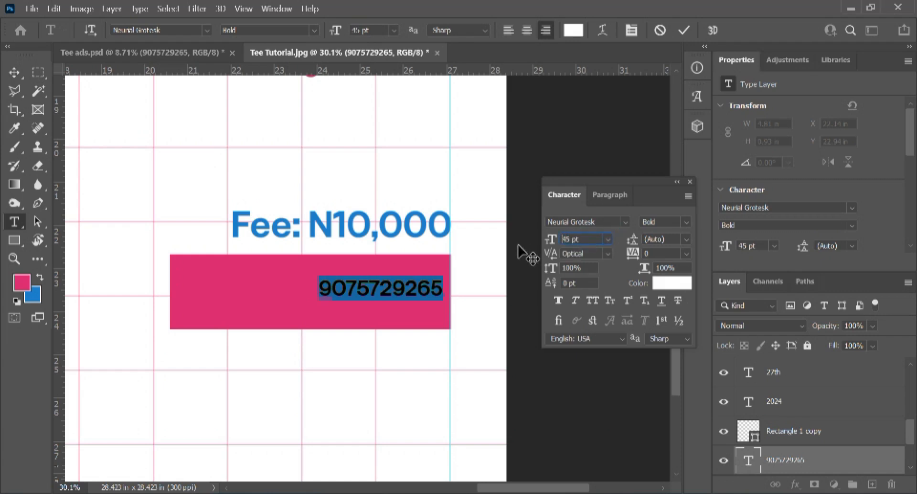
key(Return)
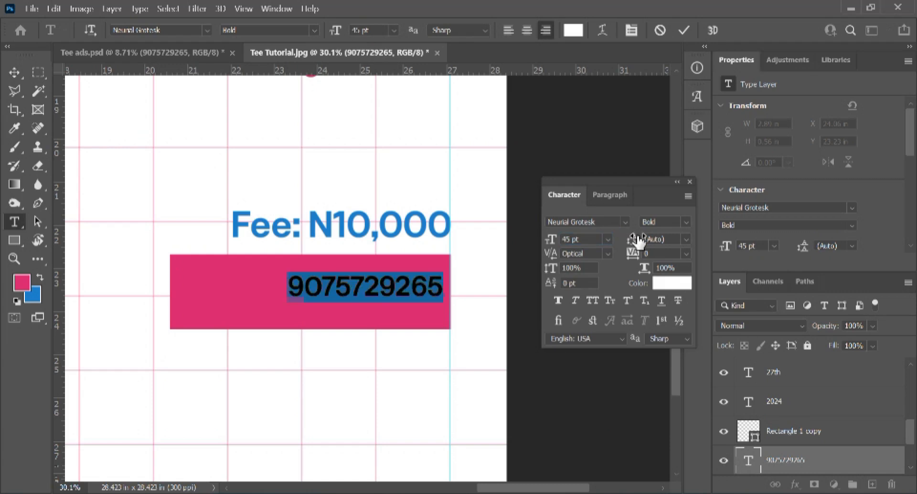
click(686, 222)
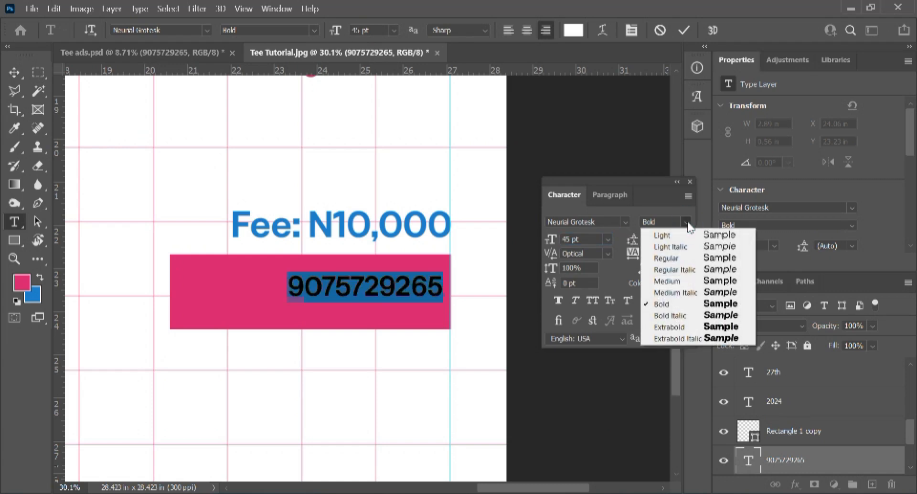
click(664, 282)
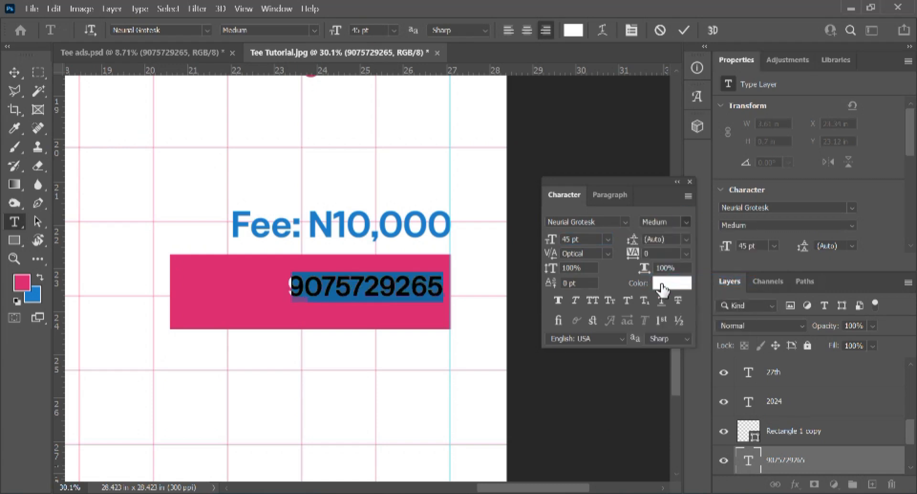
click(686, 30)
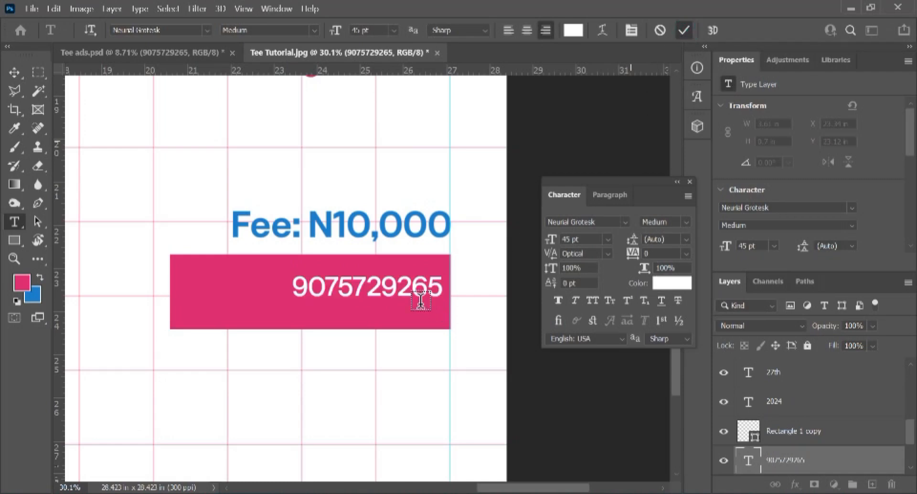
Step: Nudge the phone number into place and Alt-drag a copy just below it
key(v)
key(shift+Up)
key(shift+Up)
key(shift+Up)
key(shift+Up)
key(shift+Up)
key(shift+Up)
key(shift+Up)
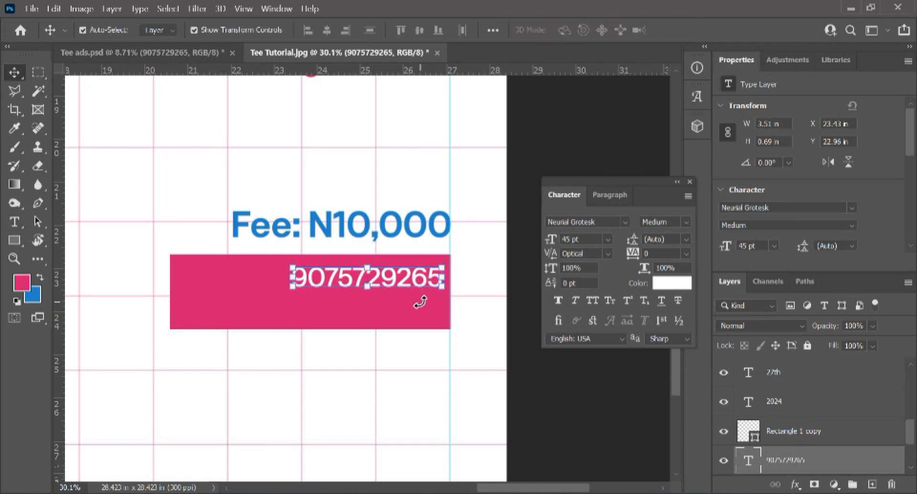
key(Down)
click(356, 416)
click(338, 278)
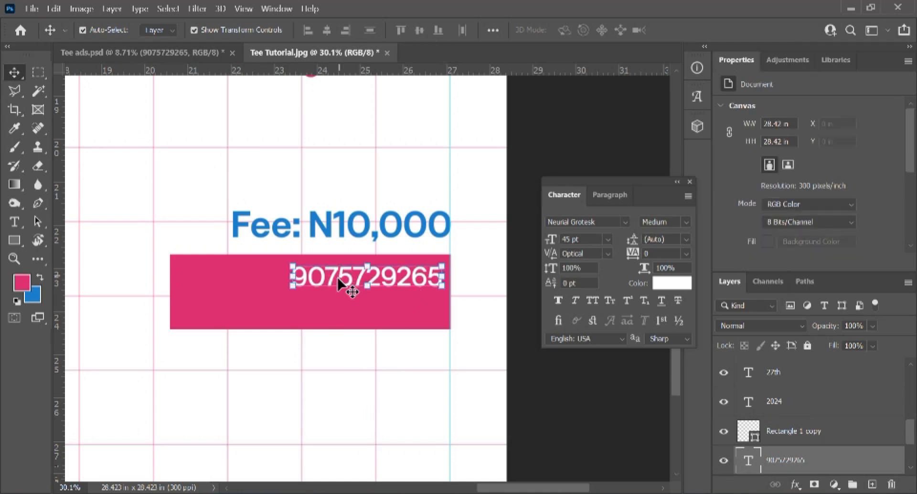
drag(339, 282, 332, 311)
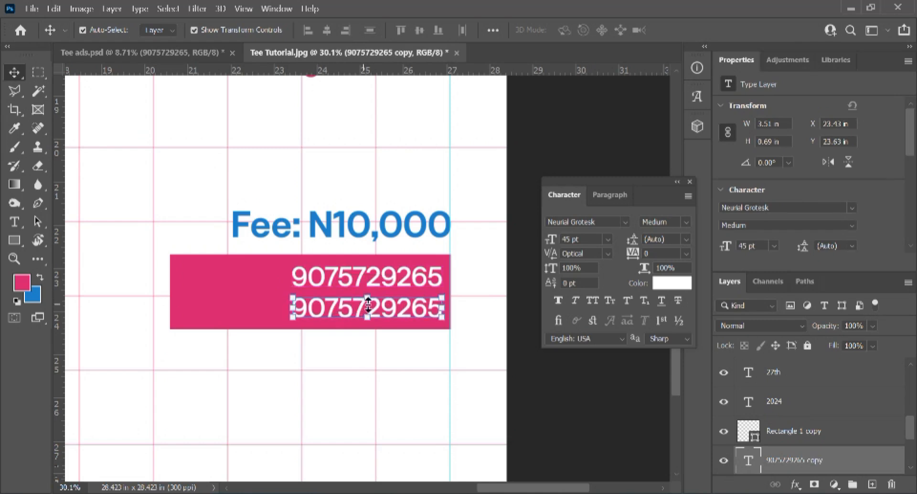
Step: Commit a quick edit on the top number and begin editing the lower copy
key(t)
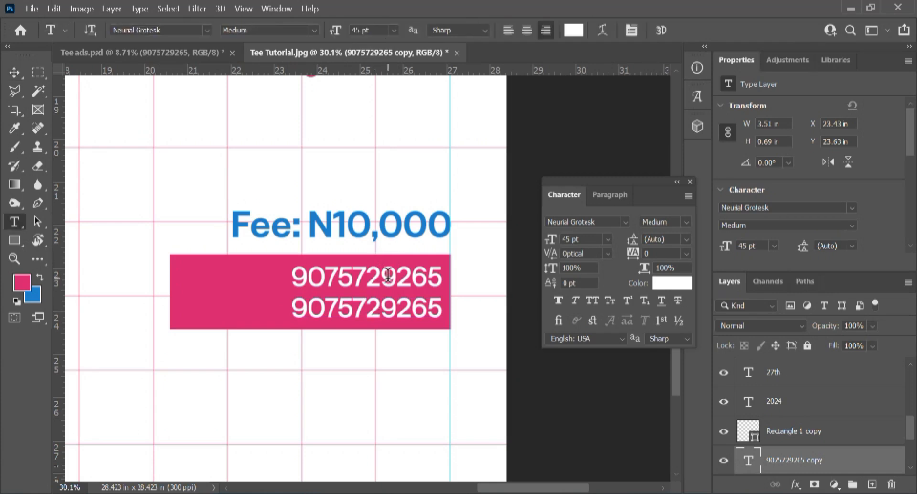
click(388, 276)
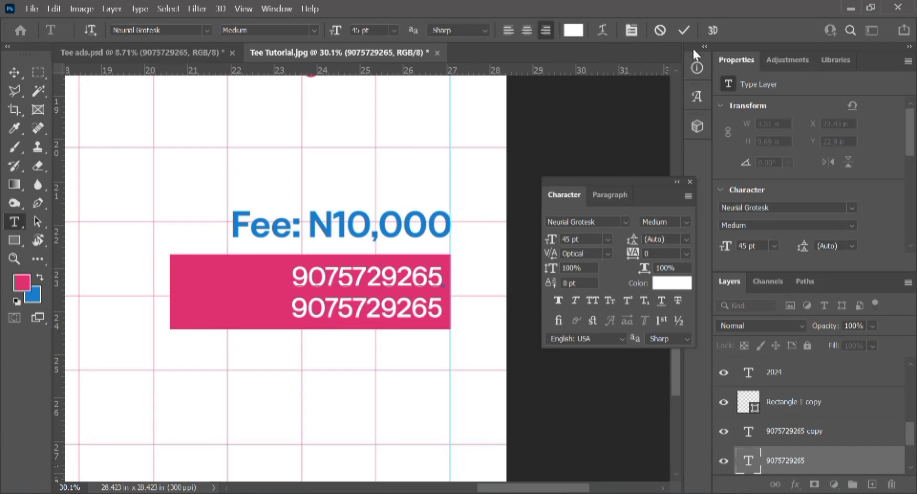
click(684, 30)
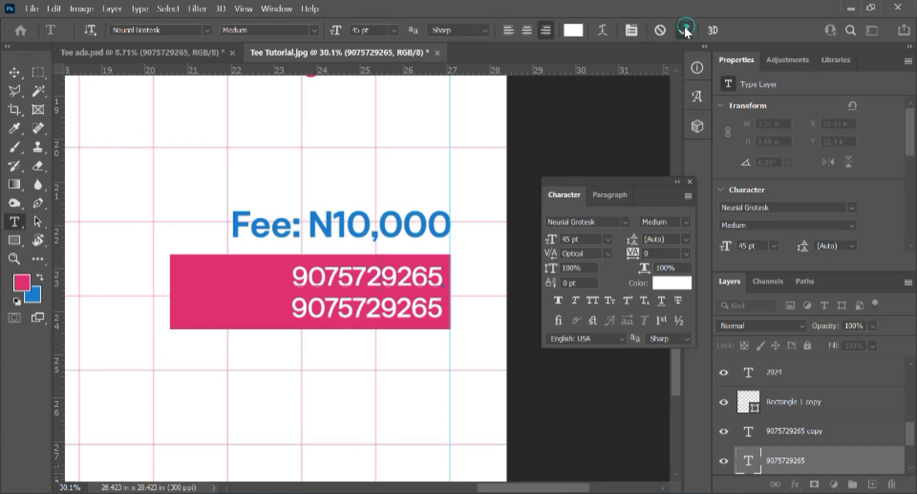
click(350, 308)
Step: Replace the lower number copy with the contact's full name and commit it
double_click(349, 307)
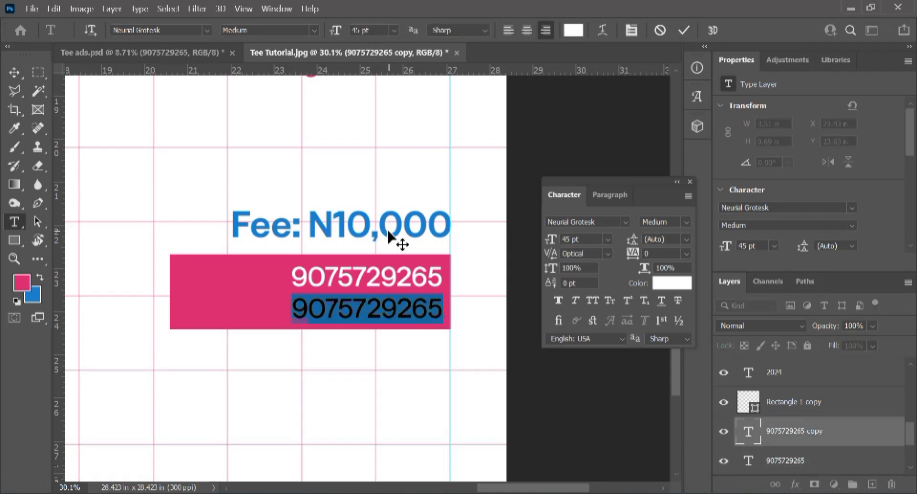
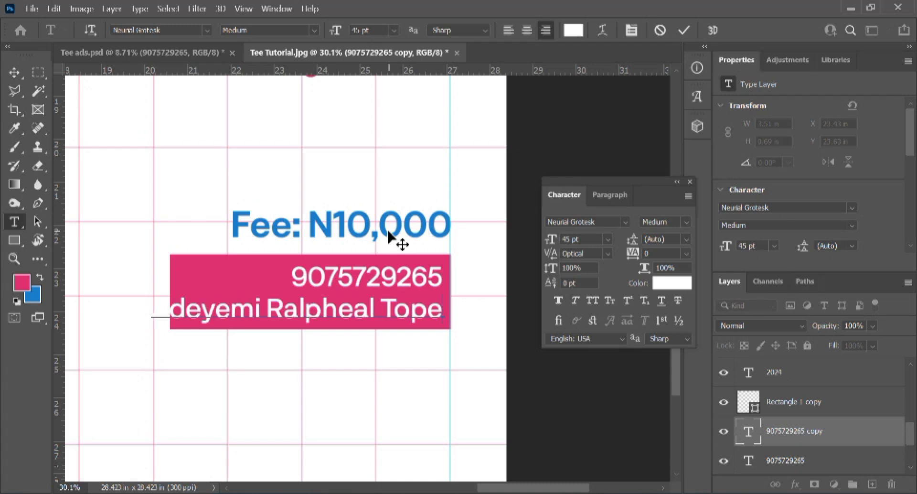
scroll(391, 239, down, 2)
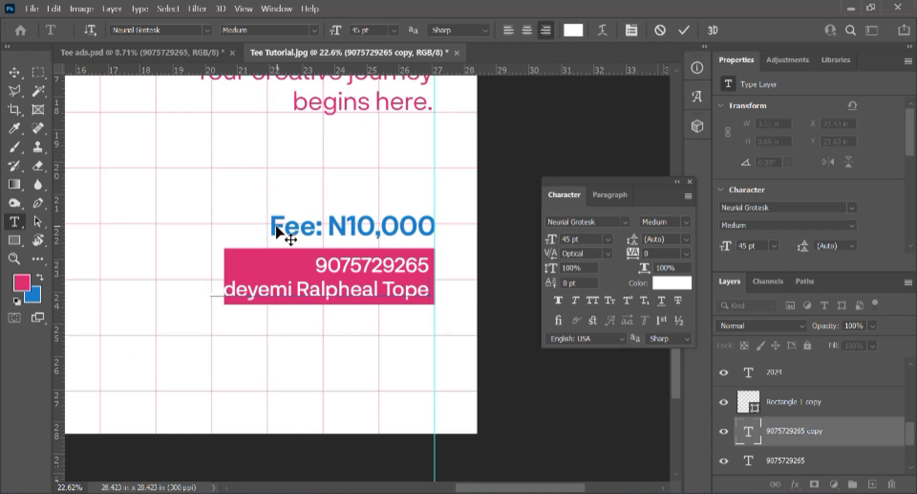
scroll(277, 225, down, 1)
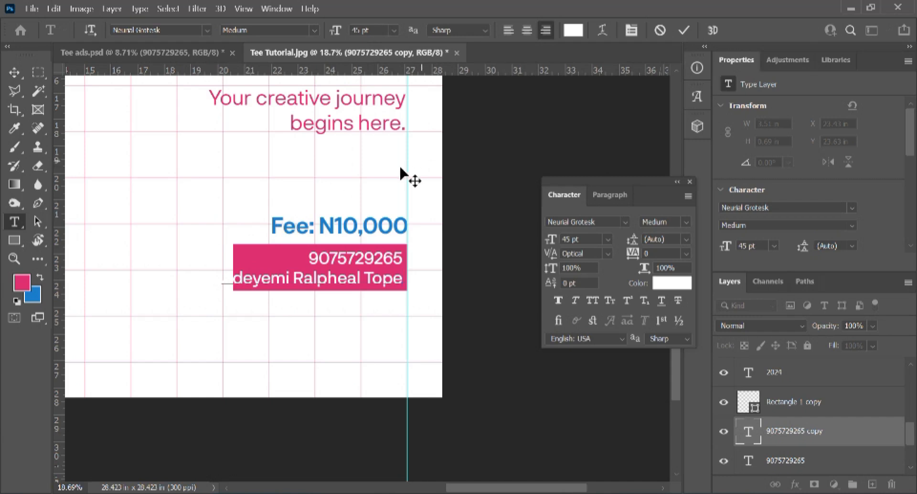
click(678, 29)
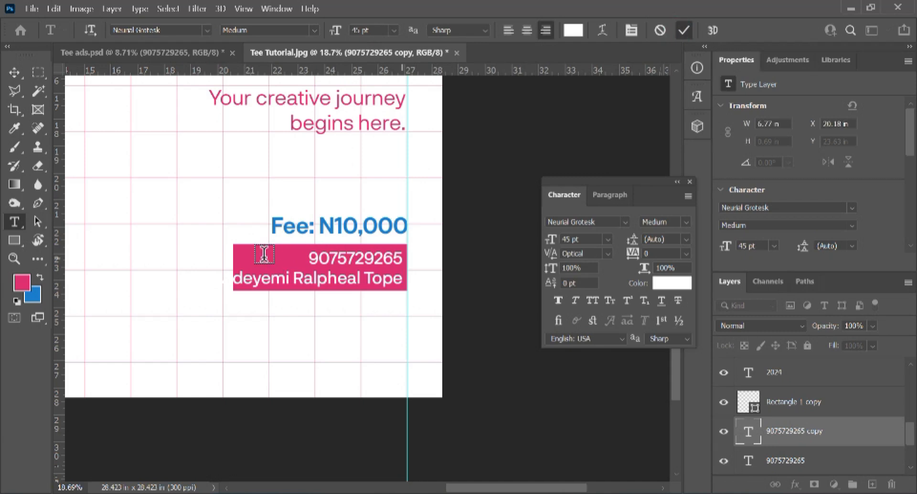
Step: Widen the pink bar leftward and make it taller to enclose both lines
key(v)
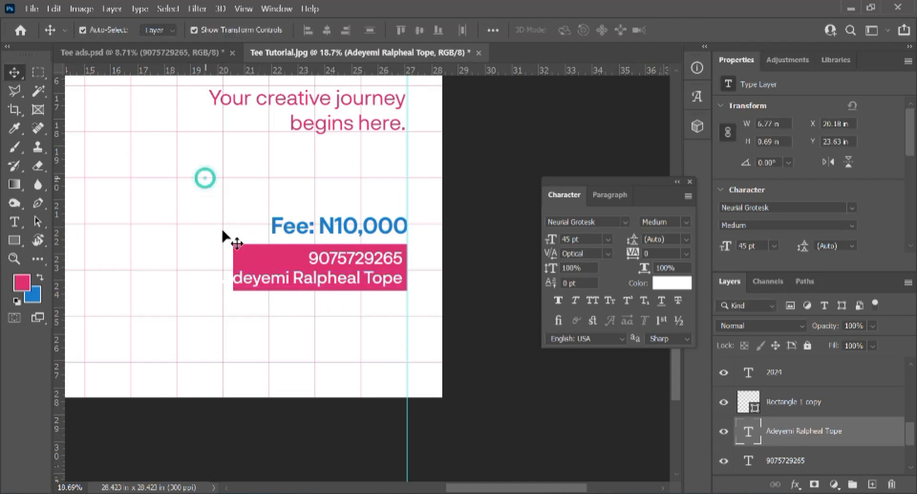
click(256, 267)
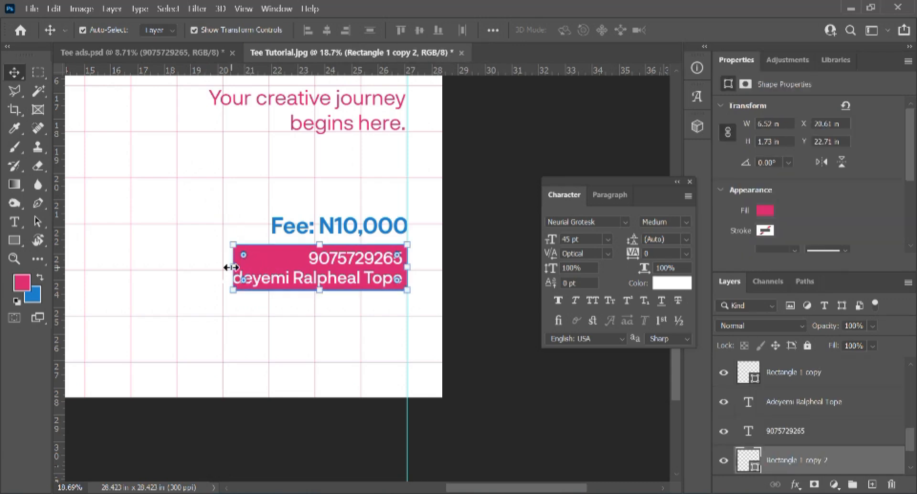
drag(231, 266, 213, 263)
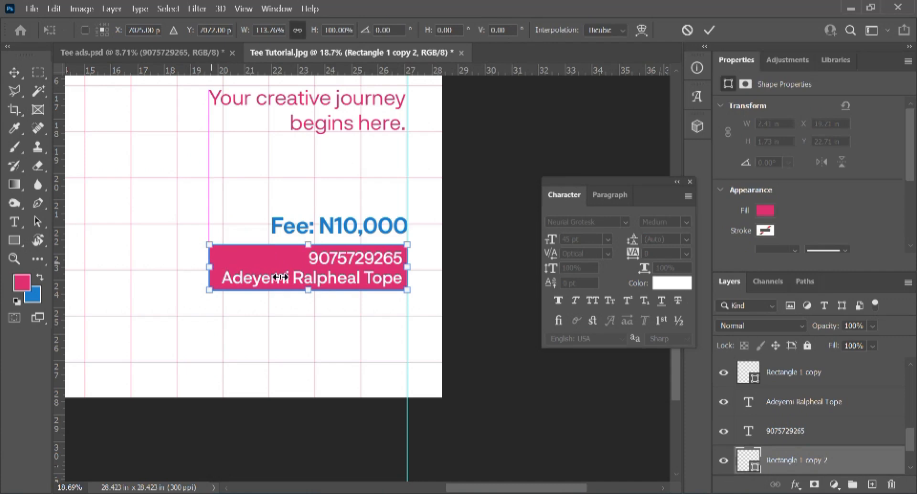
key(Return)
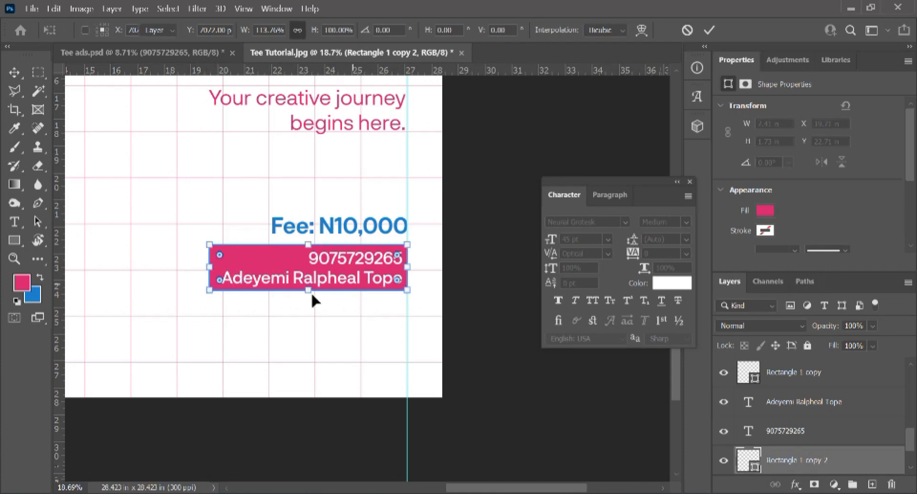
drag(307, 291, 307, 306)
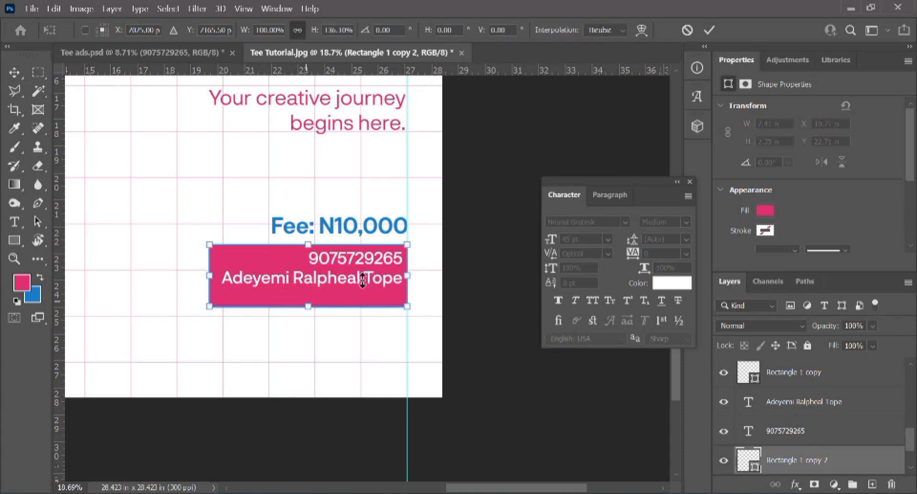
Step: Nudge the name line slightly upward inside the pink bar
click(334, 280)
drag(336, 278, 336, 276)
click(485, 318)
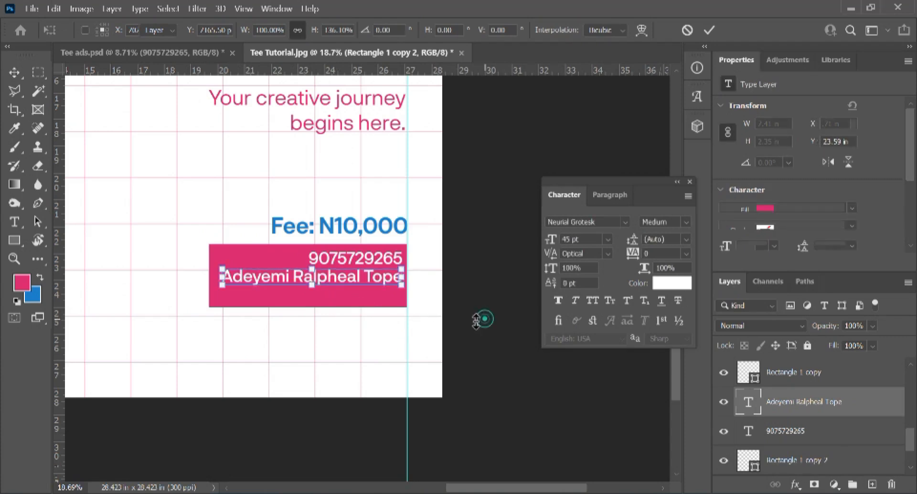
Step: Duplicate the name line below it and replace the copy's text with '()Opay'
click(350, 277)
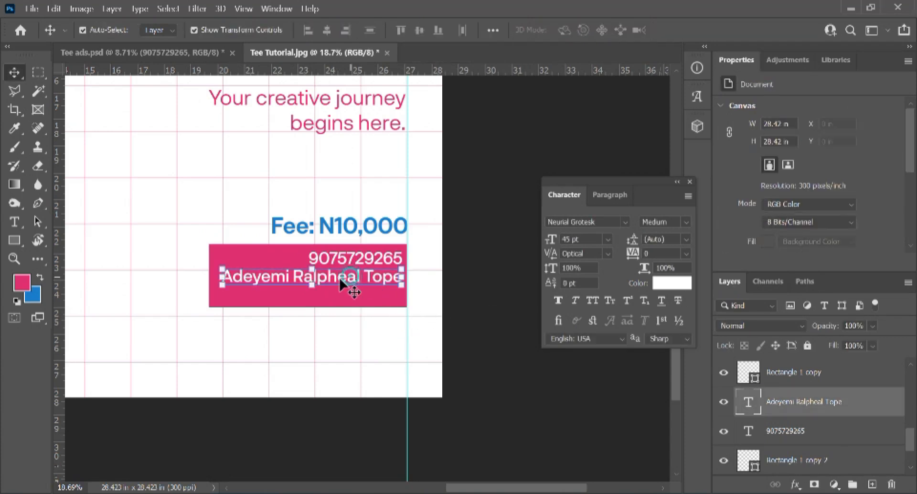
mouse_move(340, 283)
mouse_down()
mouse_move(341, 273)
mouse_move(337, 299)
mouse_up()
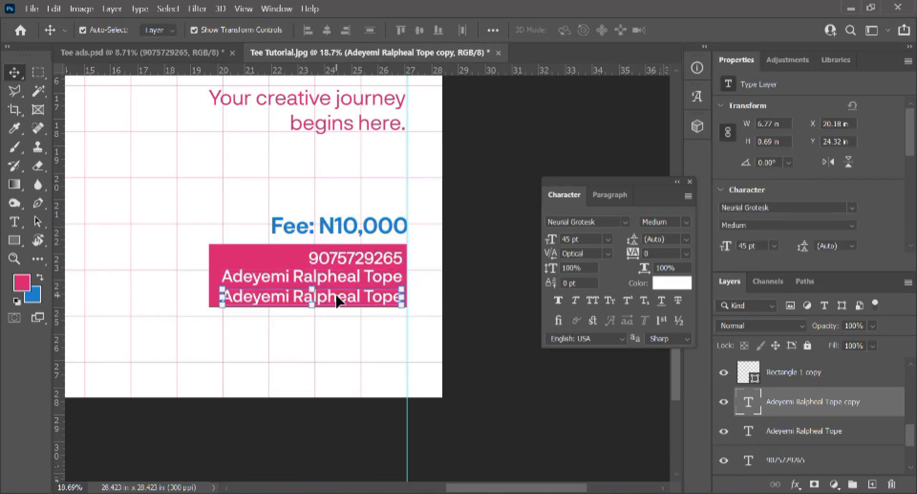
key(Up)
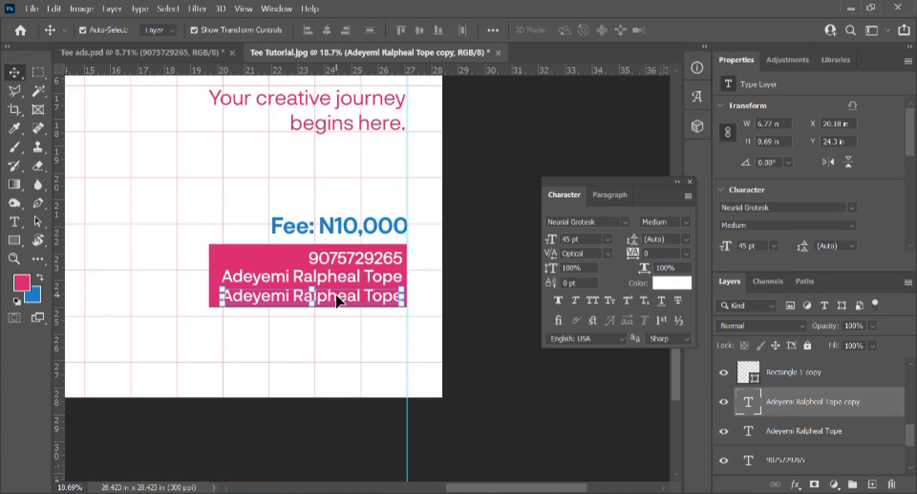
key(t)
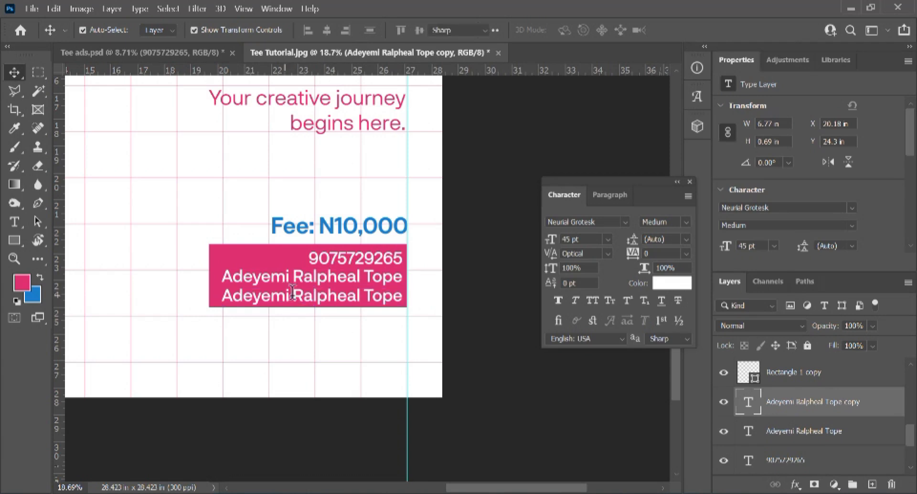
scroll(287, 292, up, 3)
click(377, 302)
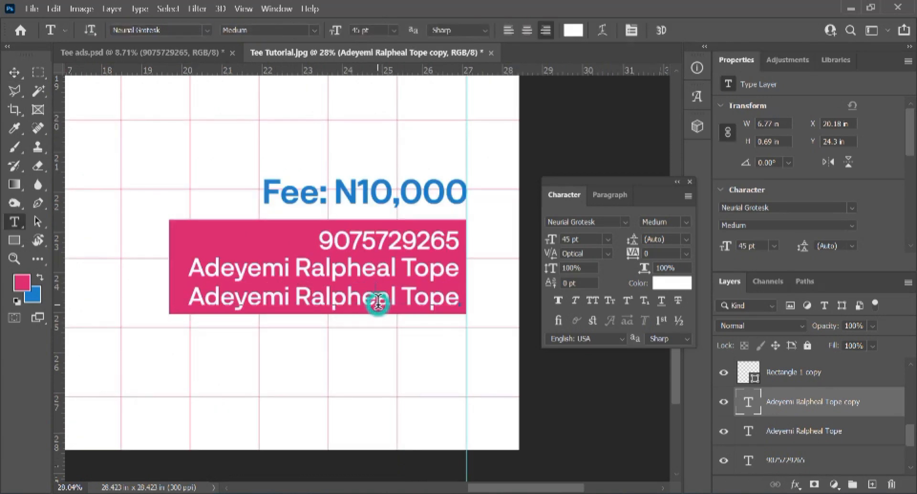
key(ctrl+a)
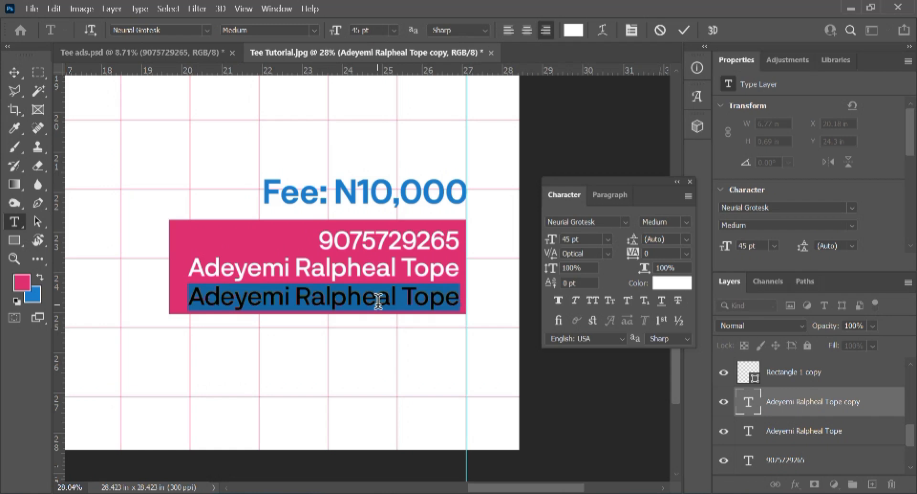
click(378, 301)
key(ctrl+a)
text(())
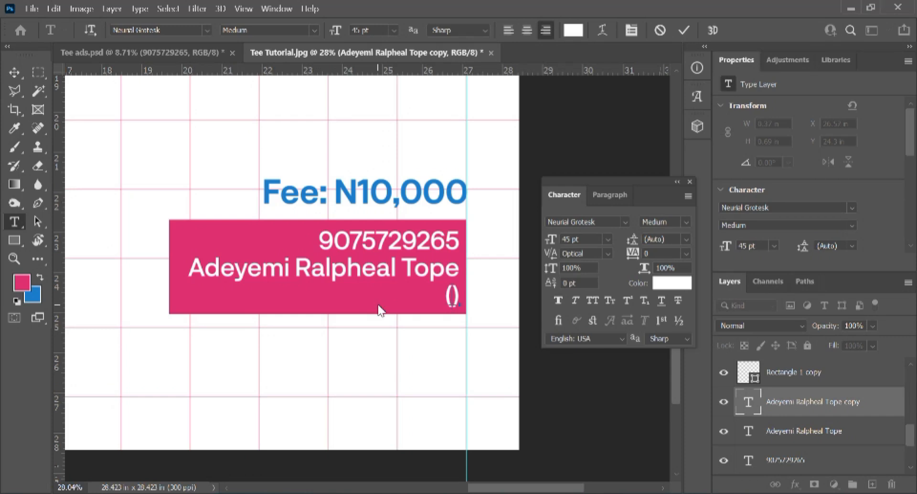
text(Opay)
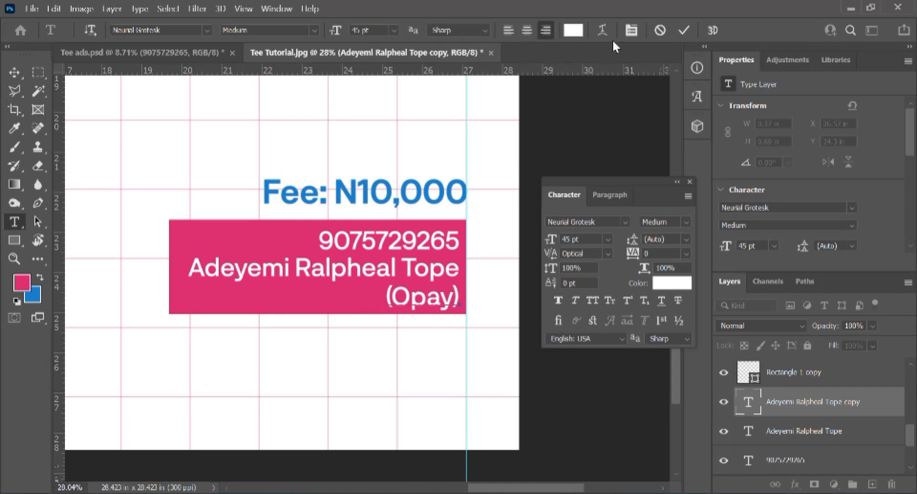
Step: Commit the '(Opay)' line and distribute the three payment lines evenly vertically
click(684, 29)
shift+click(791, 461)
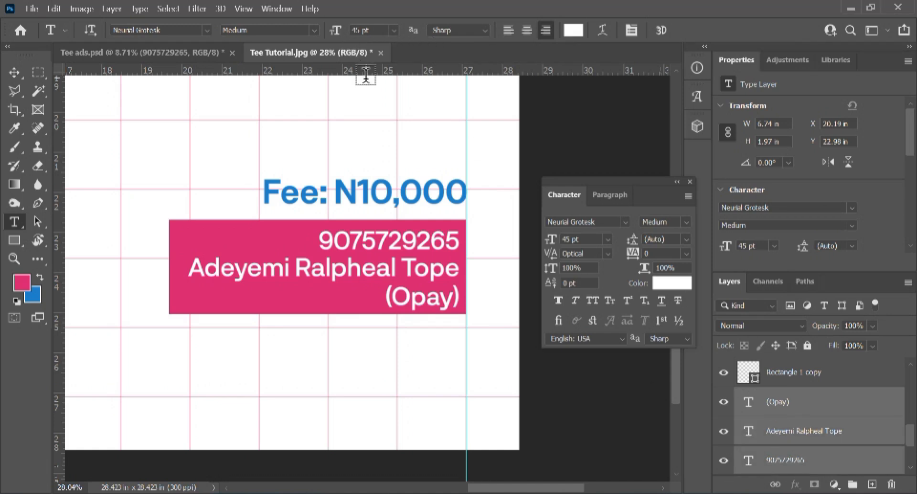
key(v)
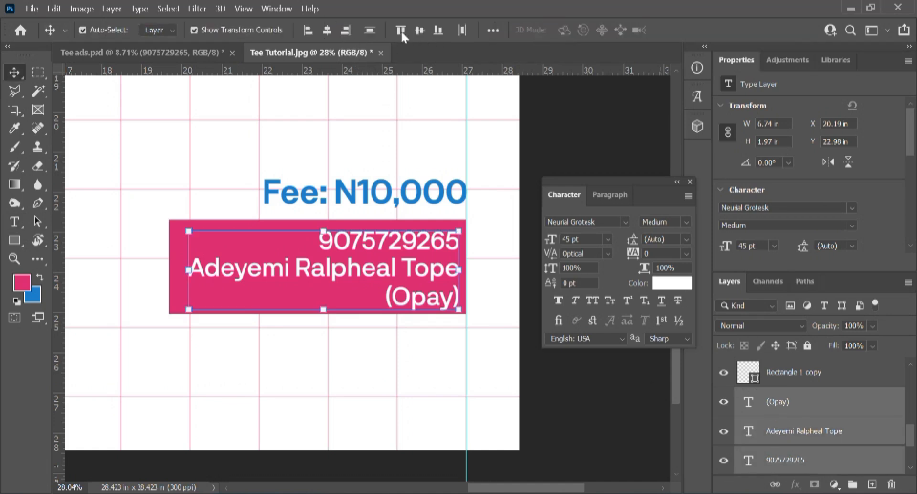
click(493, 30)
click(424, 163)
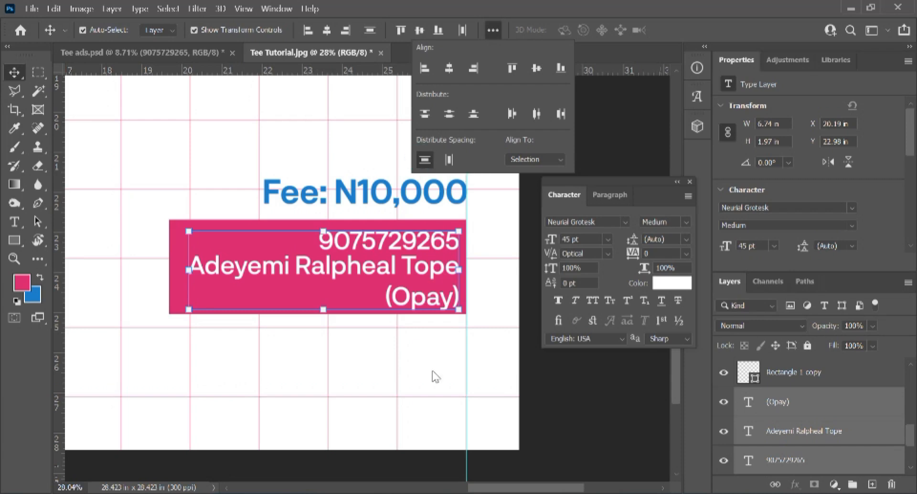
click(544, 399)
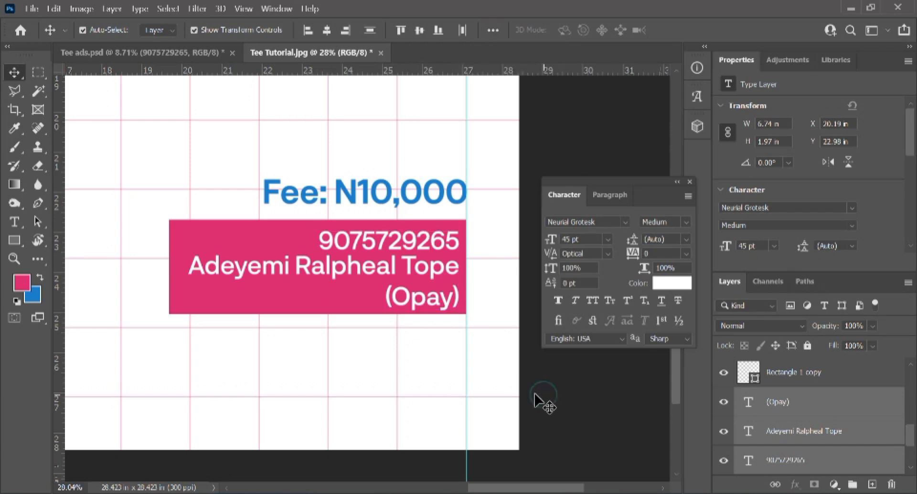
Step: Nudge the three text lines over the pink payment box up, then back down
click(332, 305)
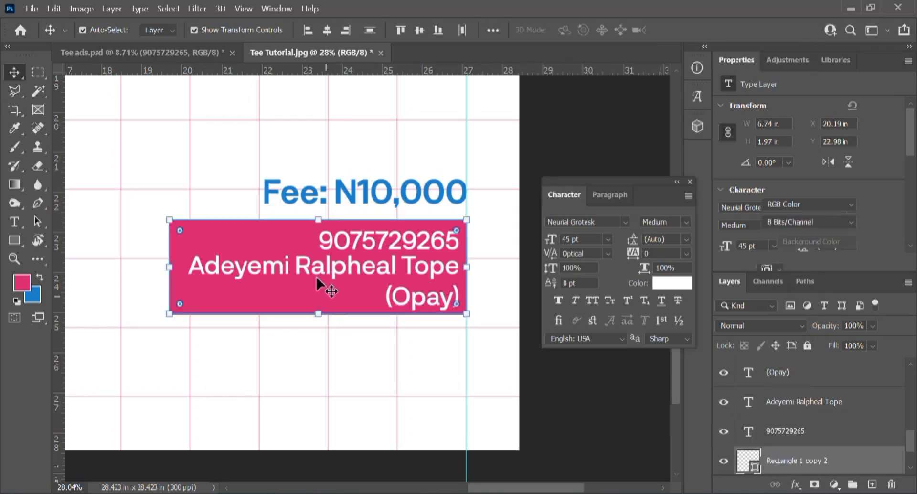
drag(482, 215, 333, 338)
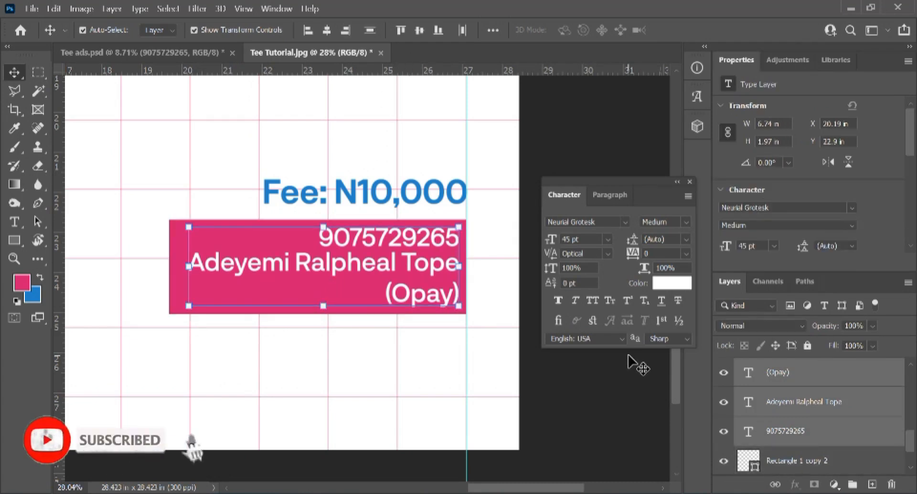
key(Up)
key(Up)
key(Down)
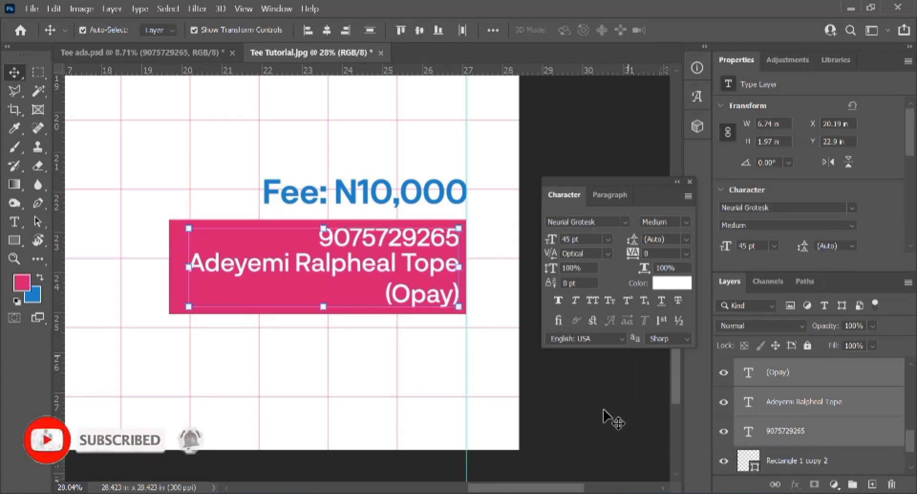
click(626, 420)
scroll(492, 393, down, 6)
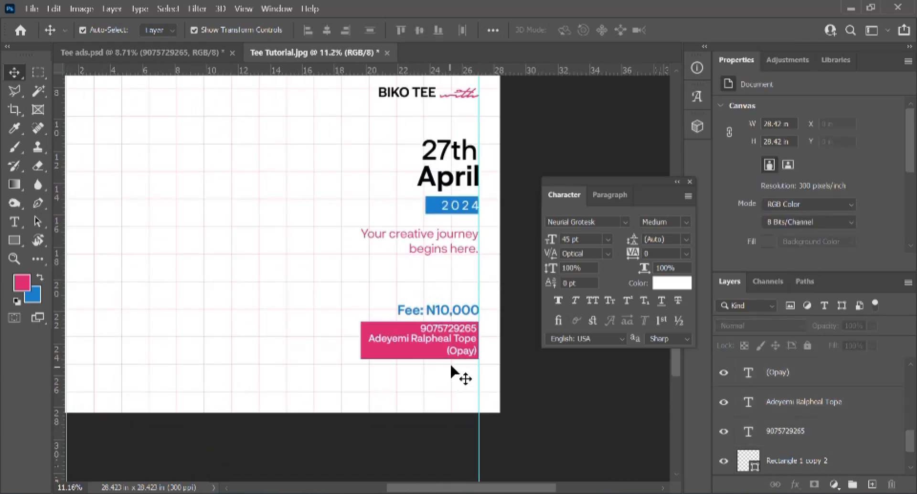
scroll(450, 362, up, 2)
scroll(461, 328, up, 6)
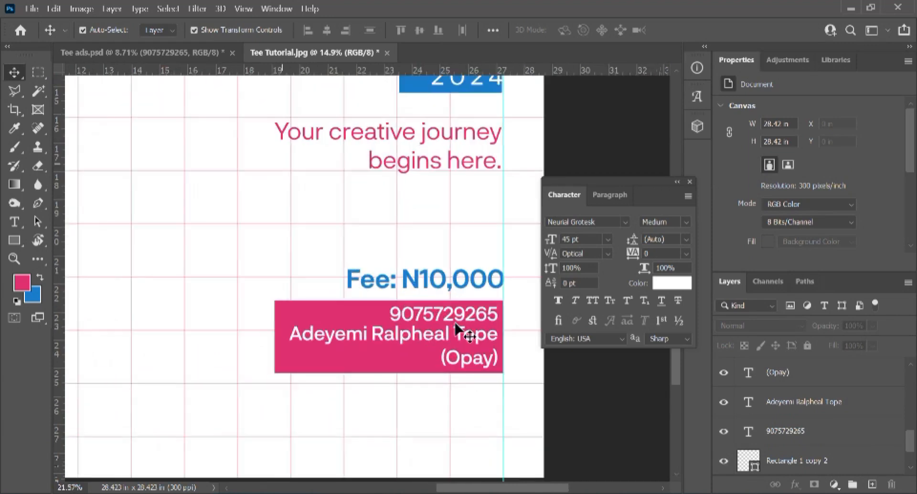
Step: Nudge the name line in the pink box slightly down
click(471, 344)
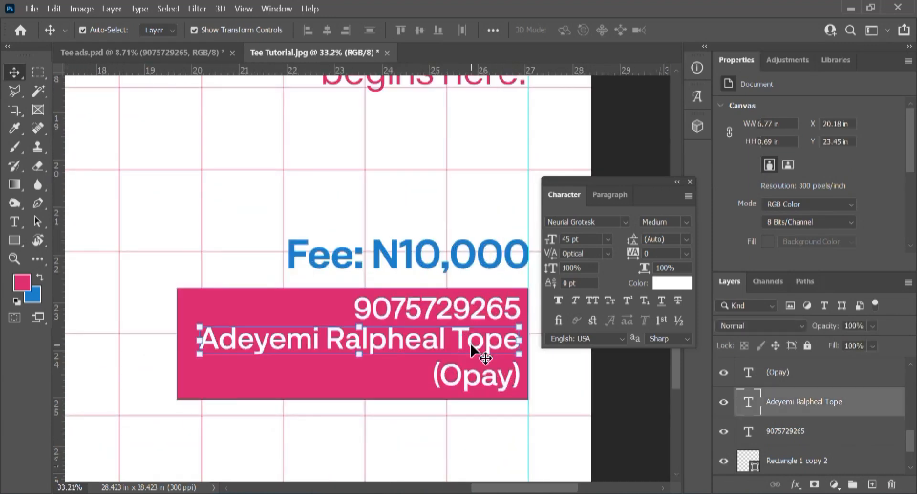
key(Down)
key(Down)
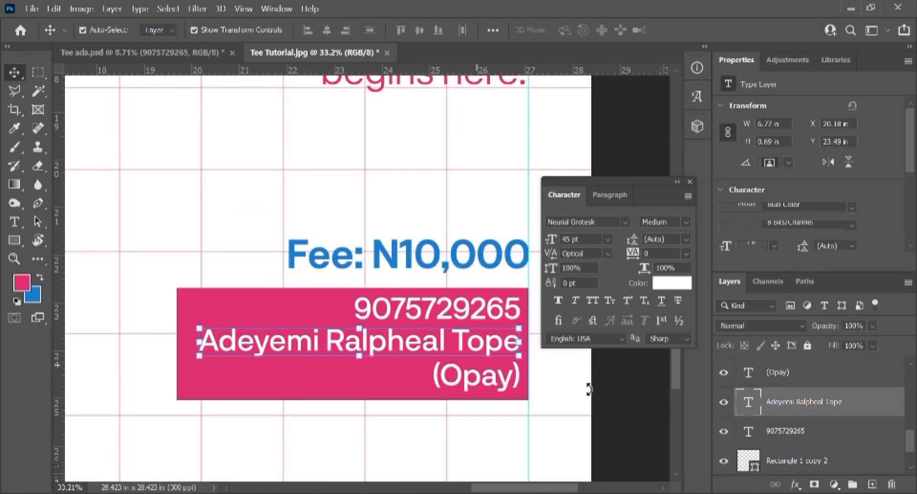
click(640, 408)
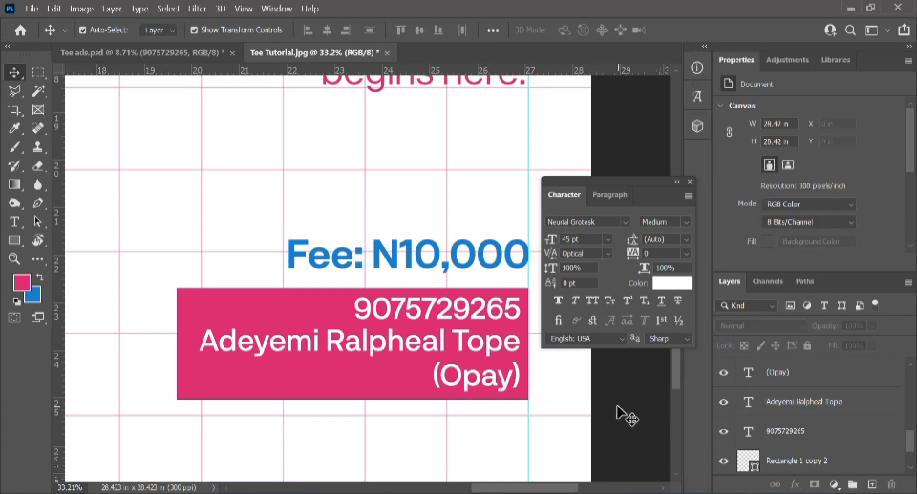
scroll(621, 412, down, 6)
scroll(621, 407, down, 1)
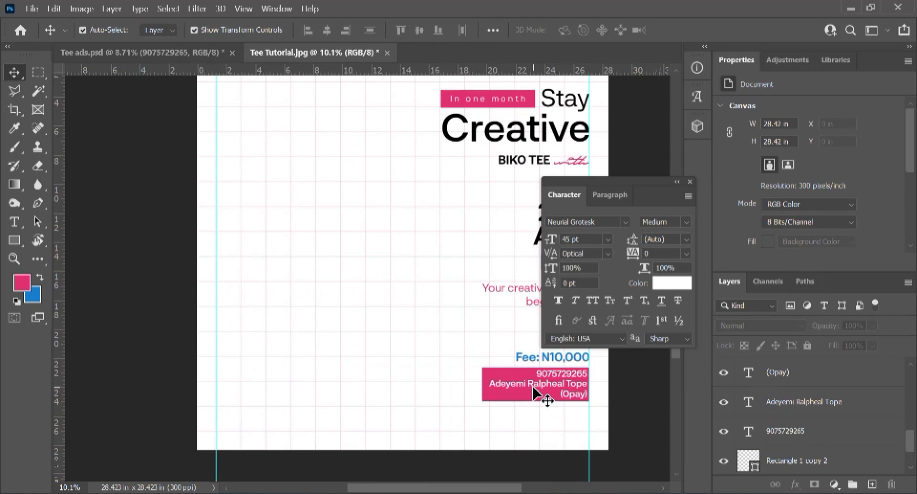
scroll(534, 393, down, 2)
scroll(436, 387, up, 2)
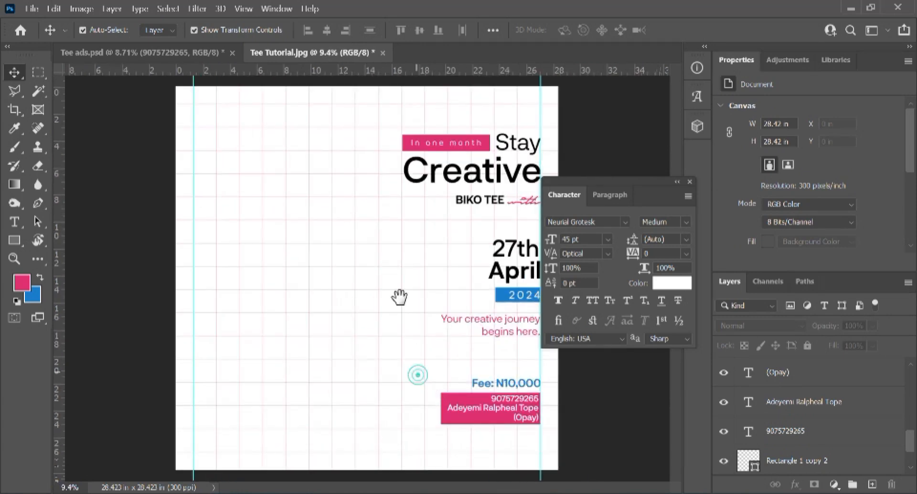
Step: Raise the whole fee and payment box group slightly with Shift+Up
drag(408, 362, 512, 435)
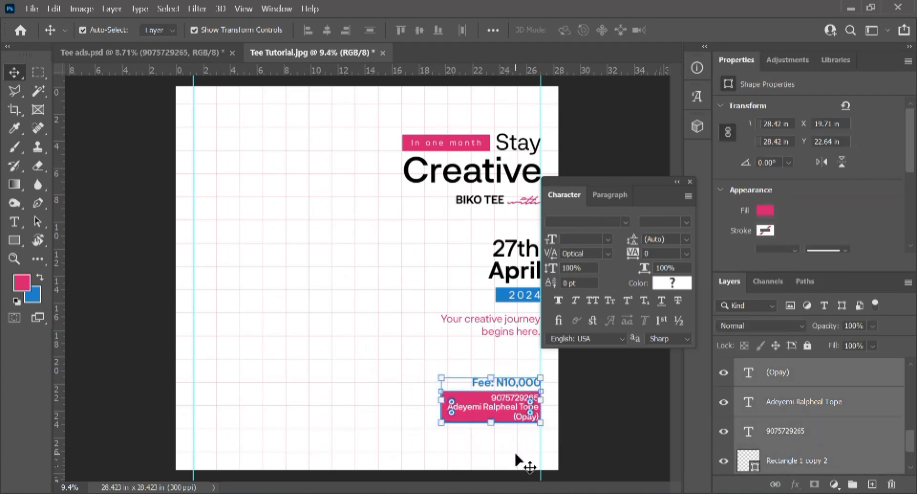
key(shift+Up)
key(shift+Up)
key(shift+Up)
key(shift+Up)
key(shift+Up)
key(shift+Up)
key(shift+Up)
key(shift+Up)
key(shift+Up)
click(342, 385)
scroll(343, 385, down, 1)
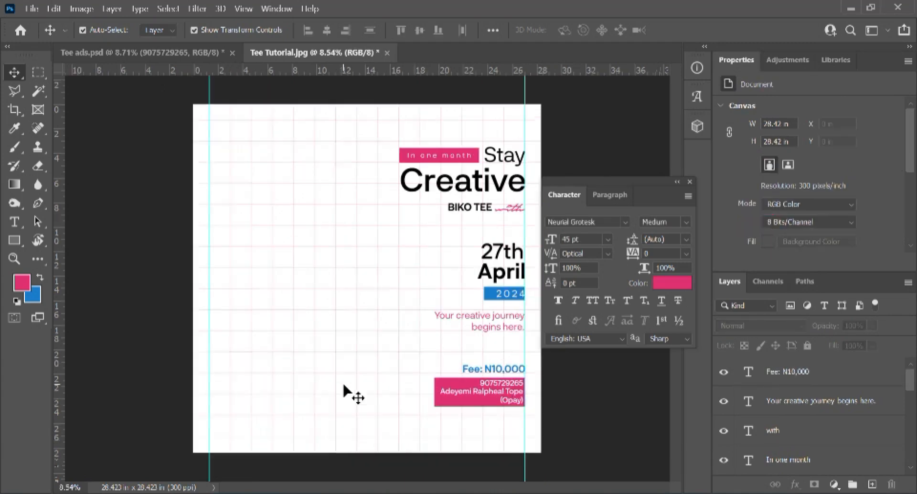
scroll(343, 385, down, 1)
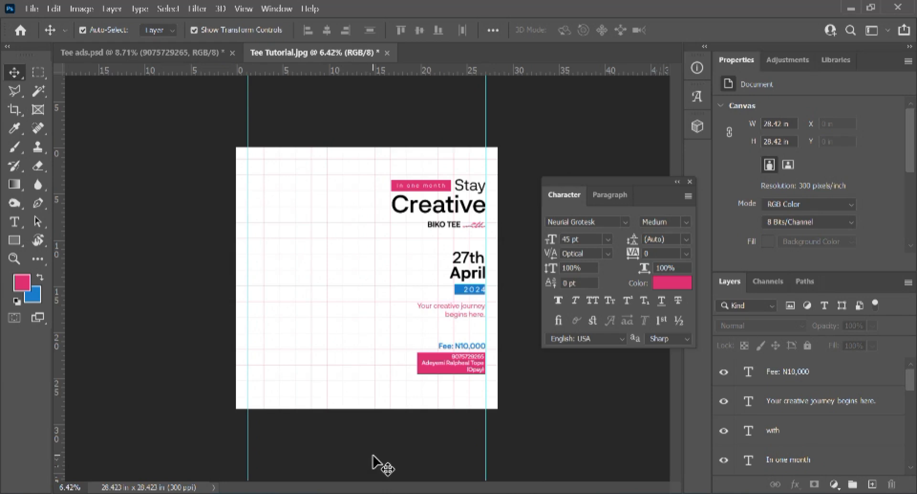
scroll(403, 461, up, 1)
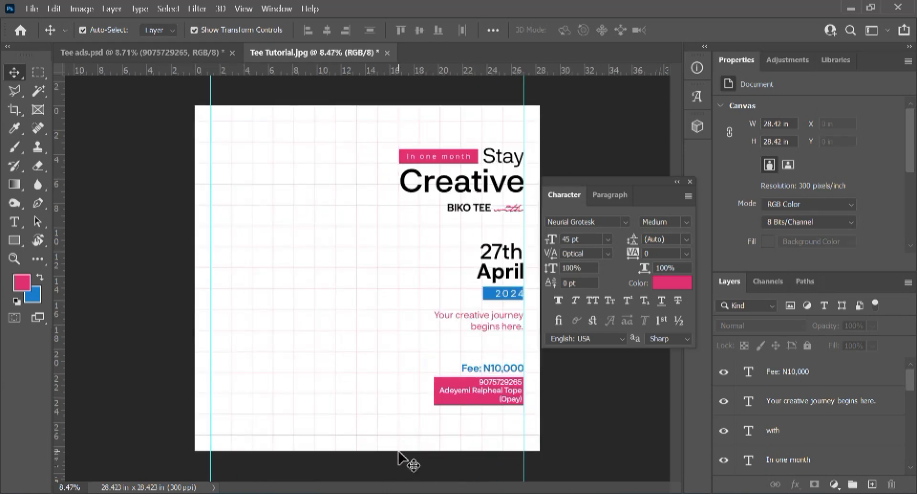
Step: Type 'Contact for more inquiry and reqistration.' near the bottom of the flyer and select it
key(t)
click(381, 420)
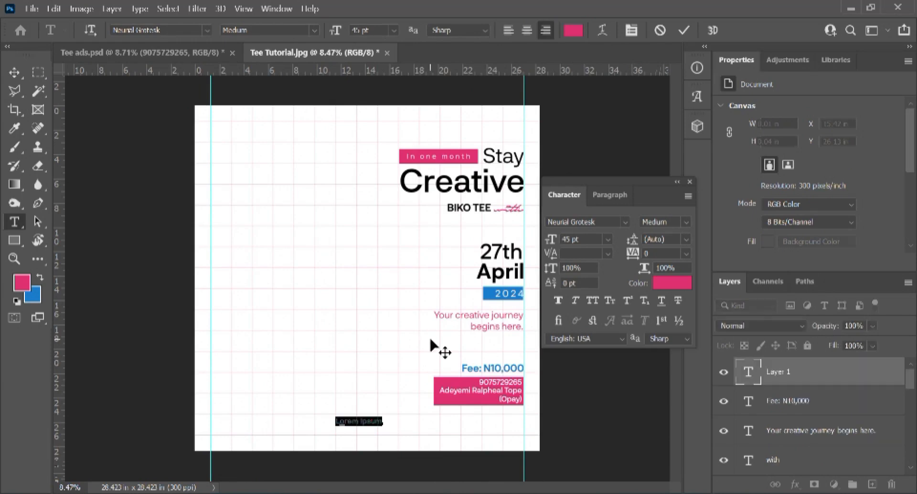
text(Contact for)
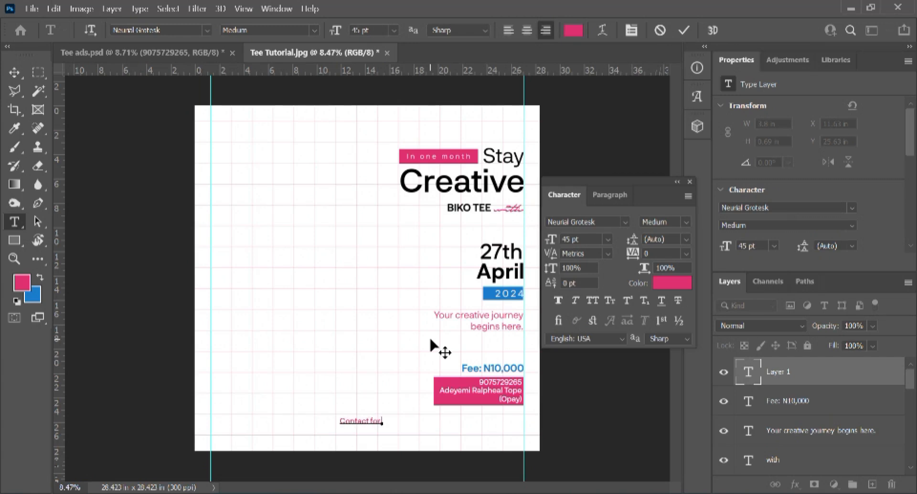
text(more inquiry)
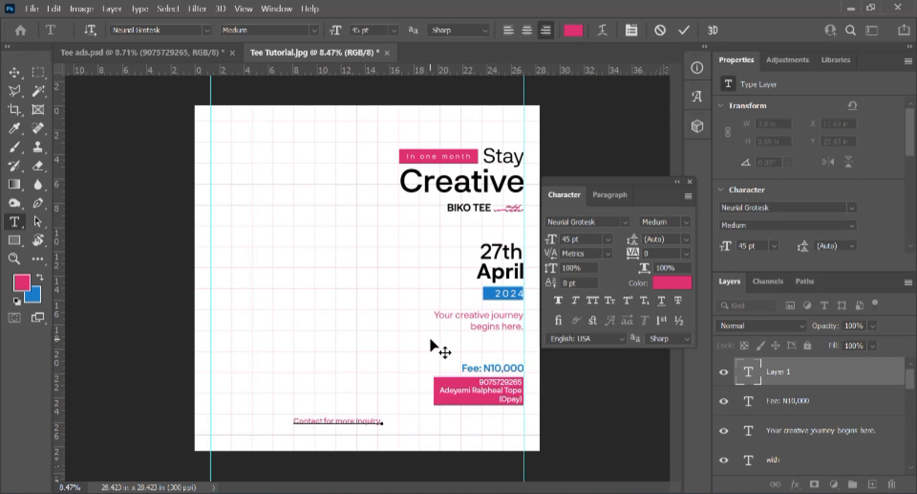
text( and)
text( re)
text(q)
text(istration.)
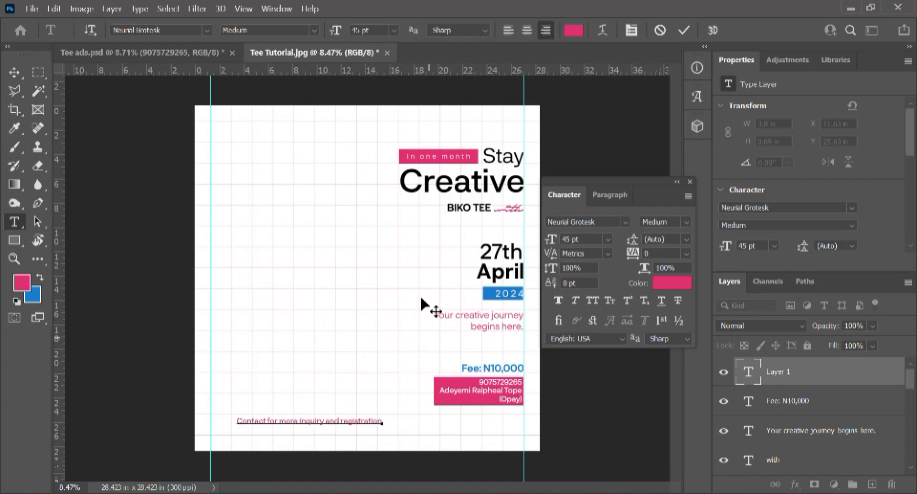
scroll(404, 325, down, 4)
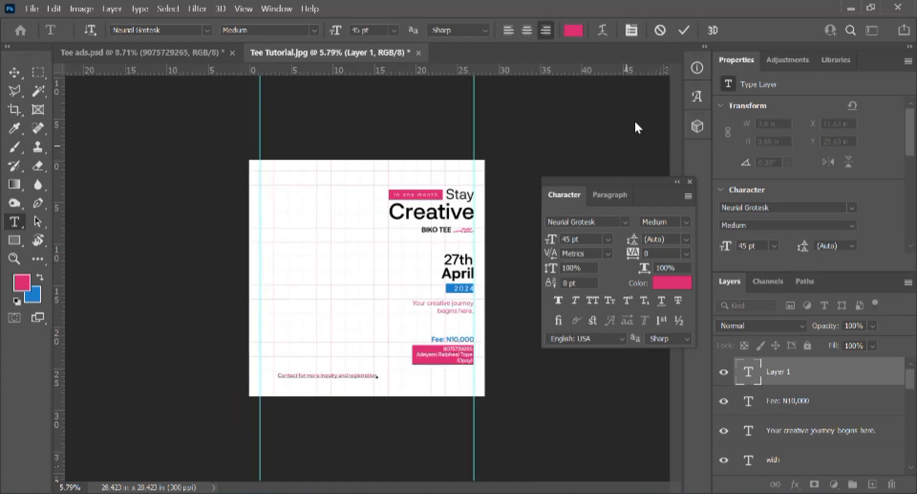
key(ctrl+a)
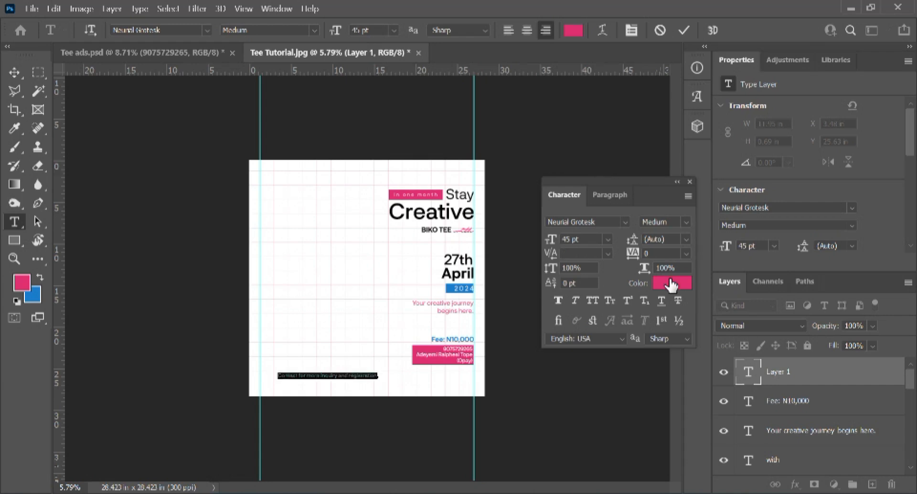
Step: Set the contact text to black #000000 in Regular weight and commit it
click(671, 282)
click(575, 343)
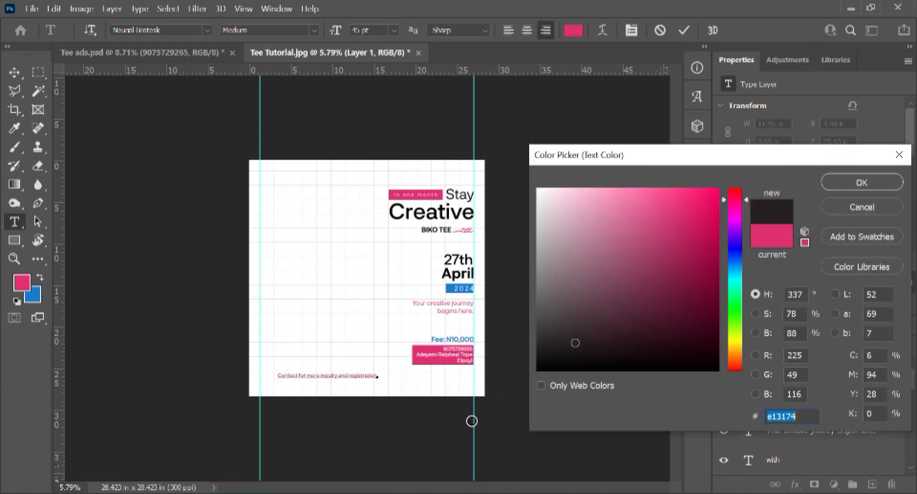
mouse_move(428, 439)
mouse_down()
mouse_move(487, 416)
mouse_move(512, 380)
mouse_up()
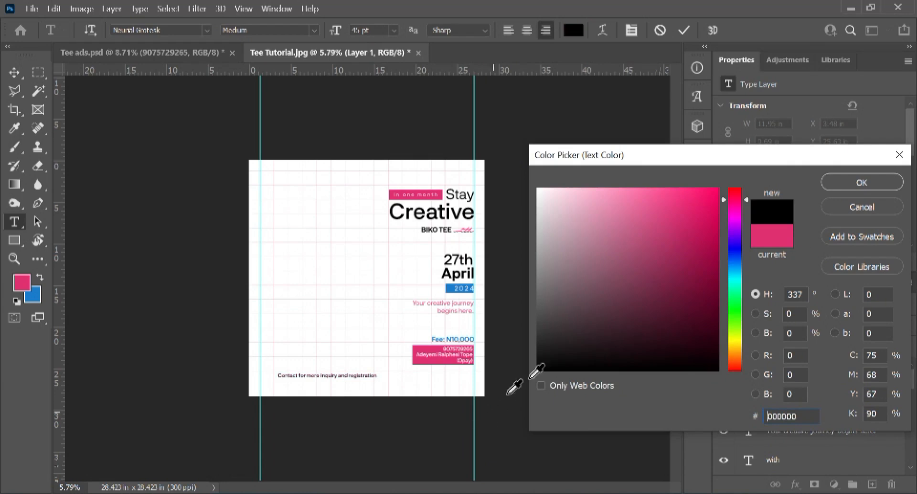
click(848, 184)
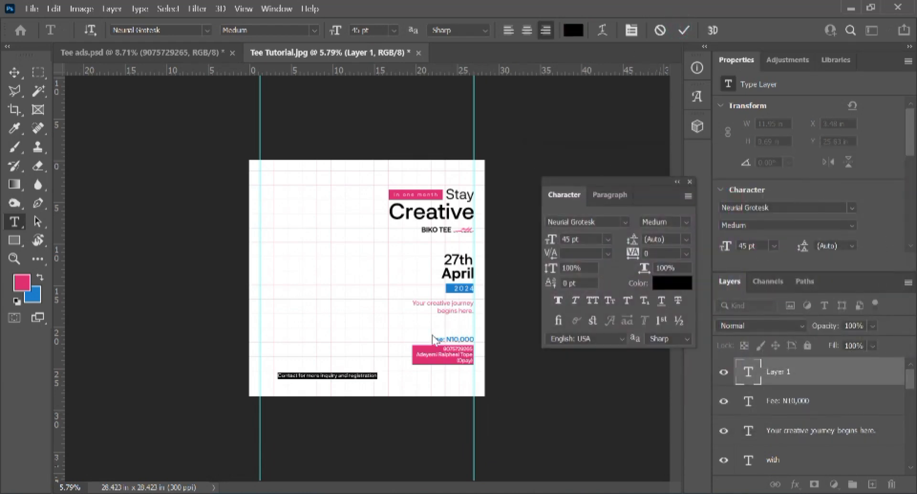
click(686, 222)
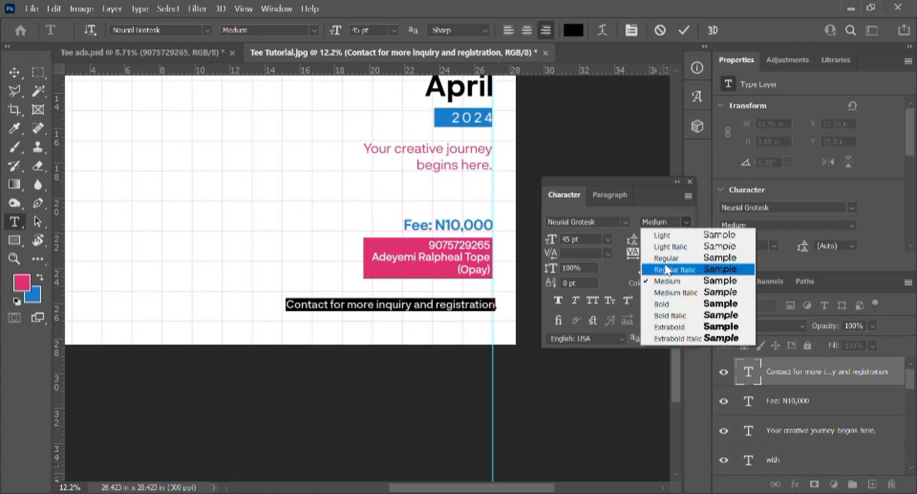
click(667, 258)
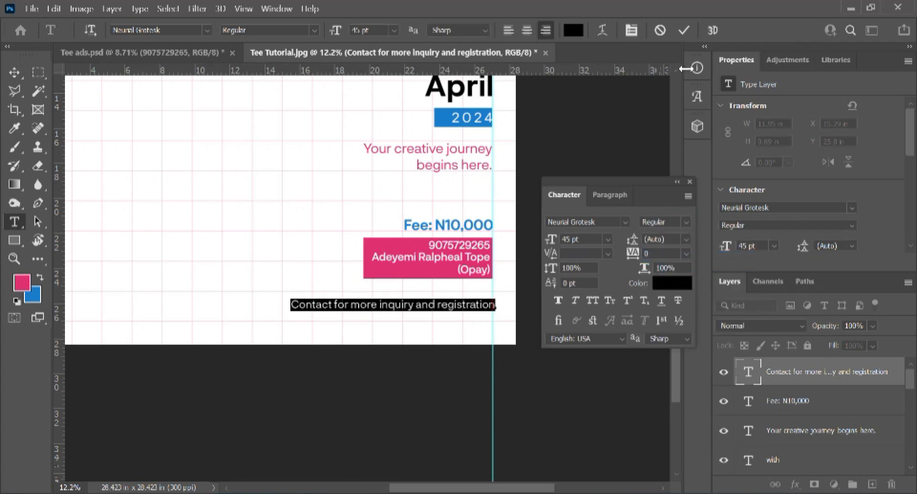
click(684, 31)
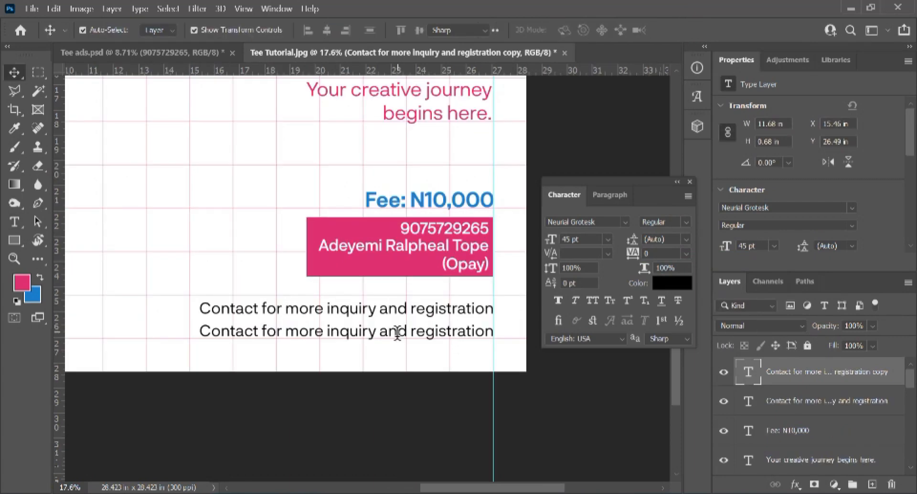
double_click(398, 331)
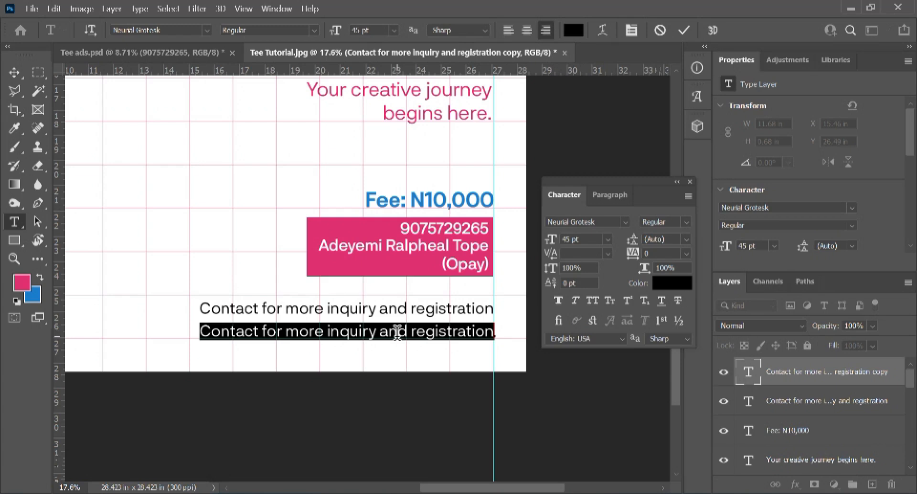
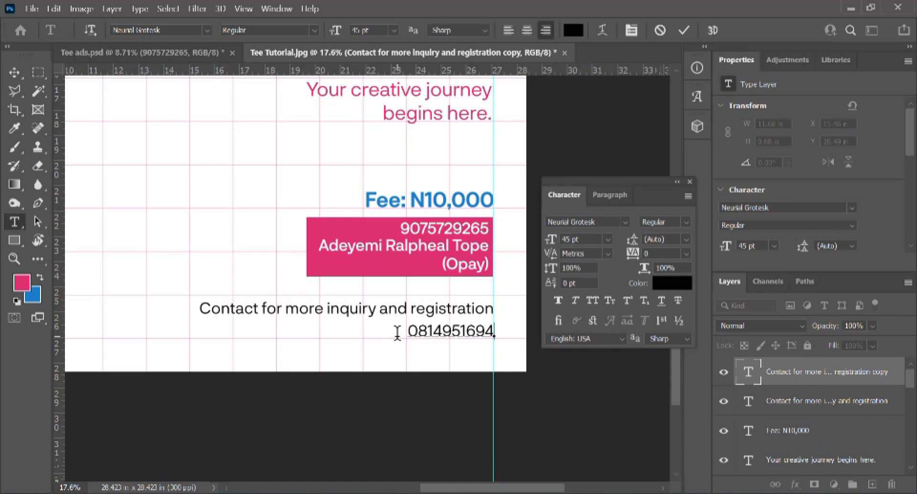
Step: Replace the duplicated line's text with the phone number and make it Bold
click(475, 330)
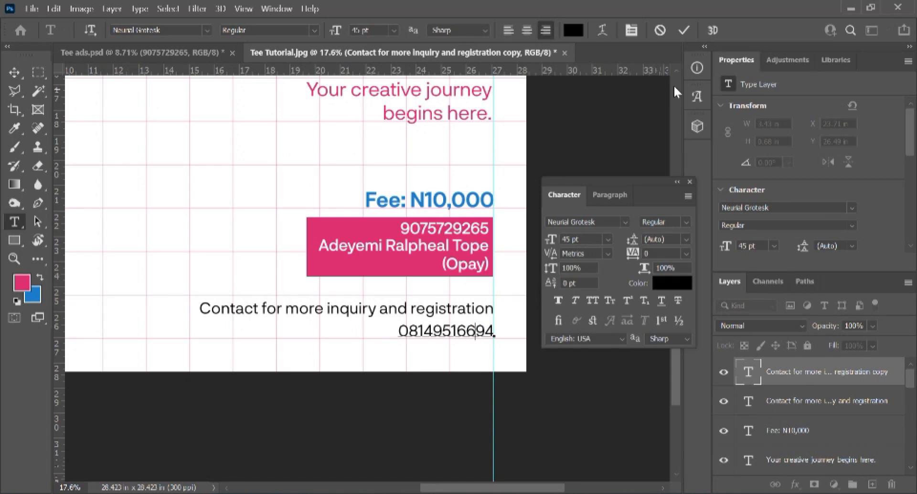
key(ctrl+a)
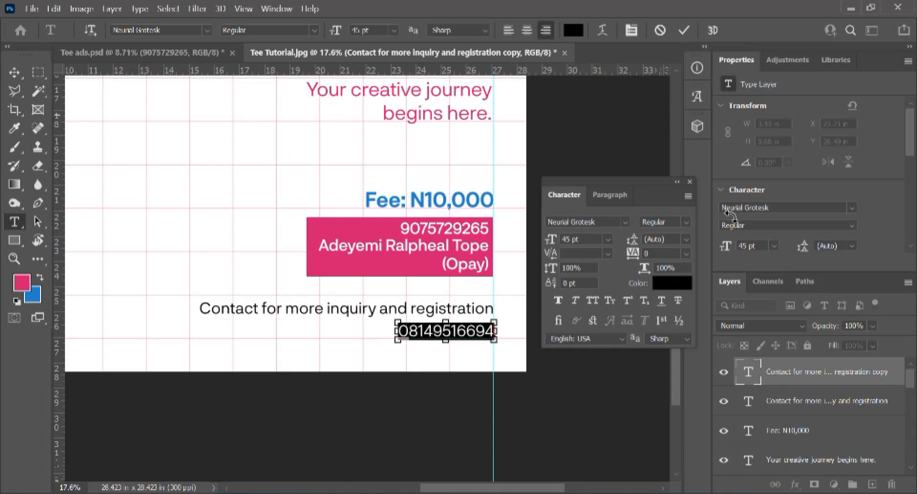
click(687, 222)
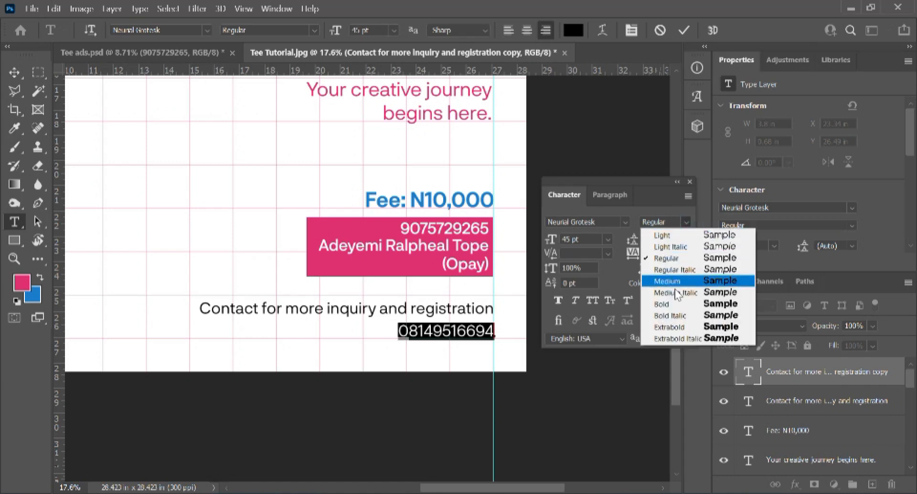
click(677, 305)
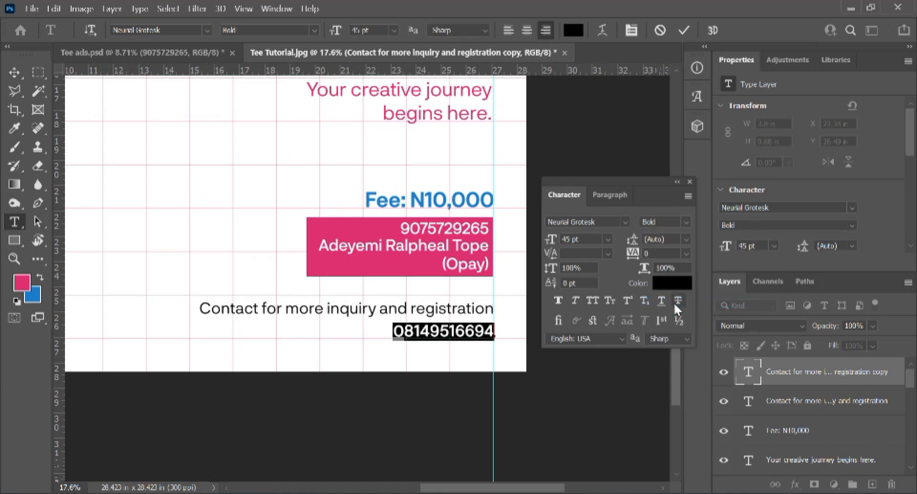
click(685, 30)
key(v)
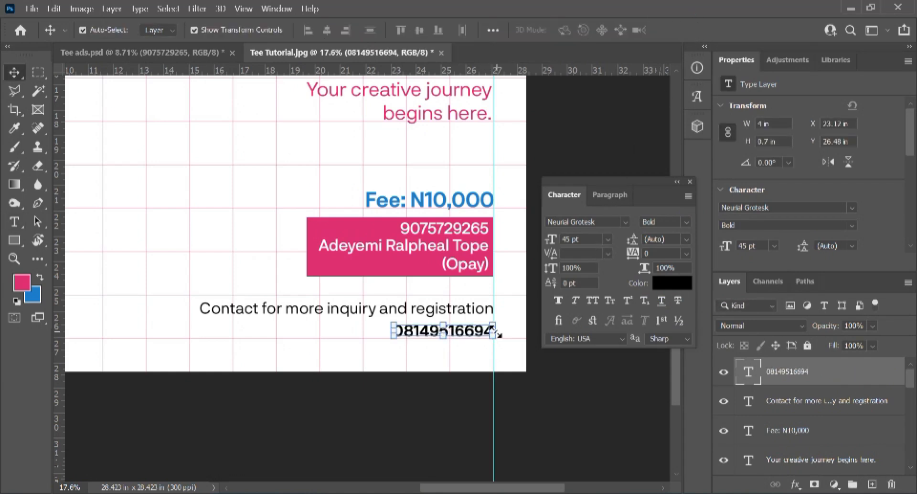
scroll(496, 331, up, 10)
scroll(495, 331, up, 4)
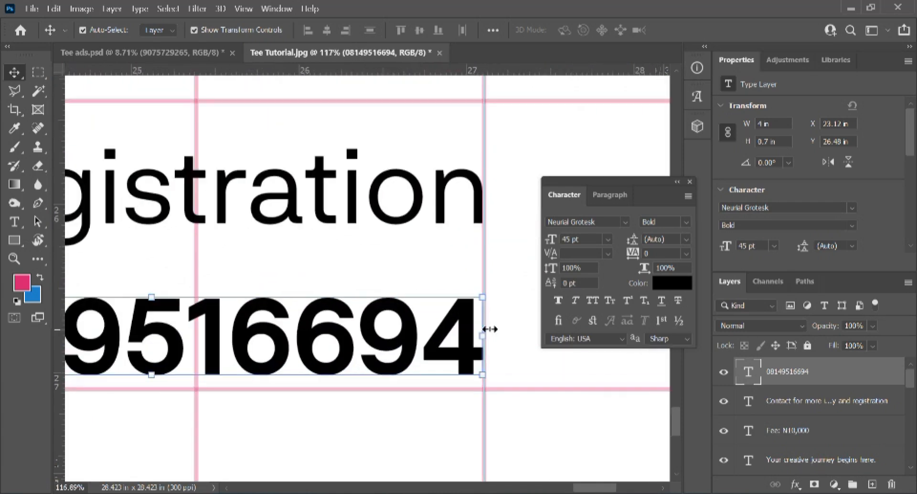
scroll(490, 328, up, 4)
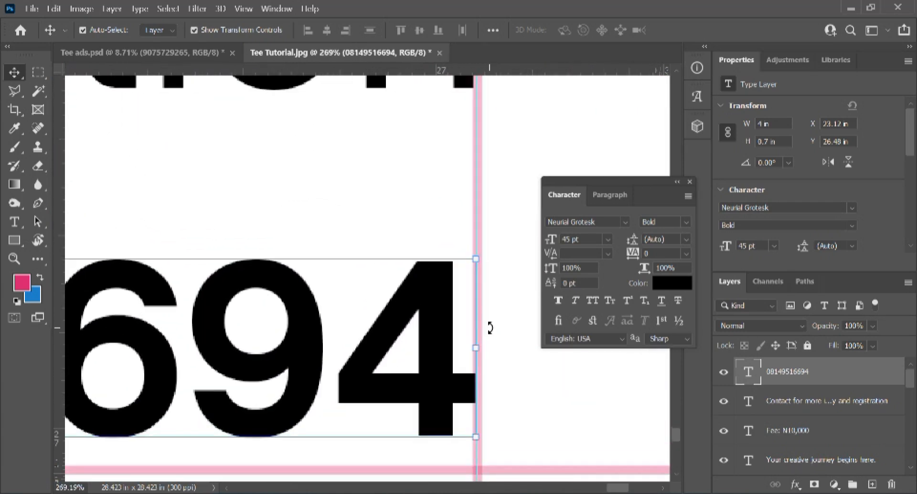
scroll(490, 328, down, 9)
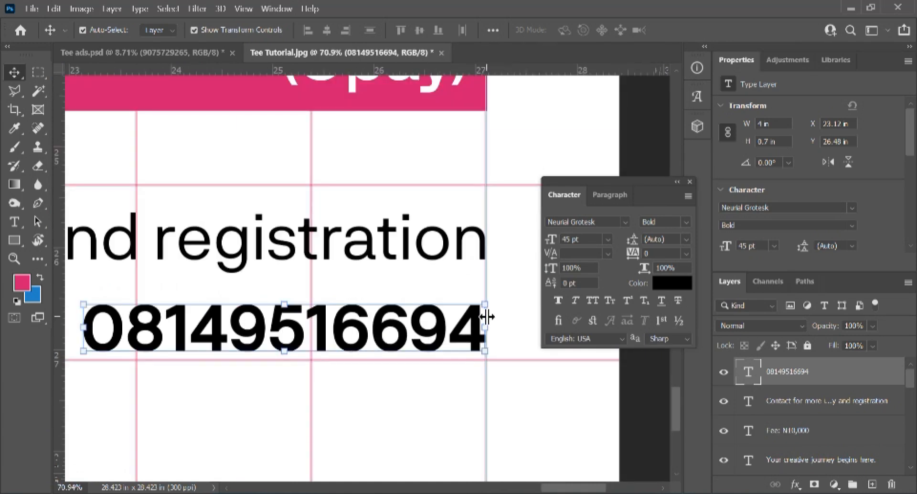
Step: Raise the bold phone number a few pixels to sit flush under the contact line
scroll(485, 317, down, 6)
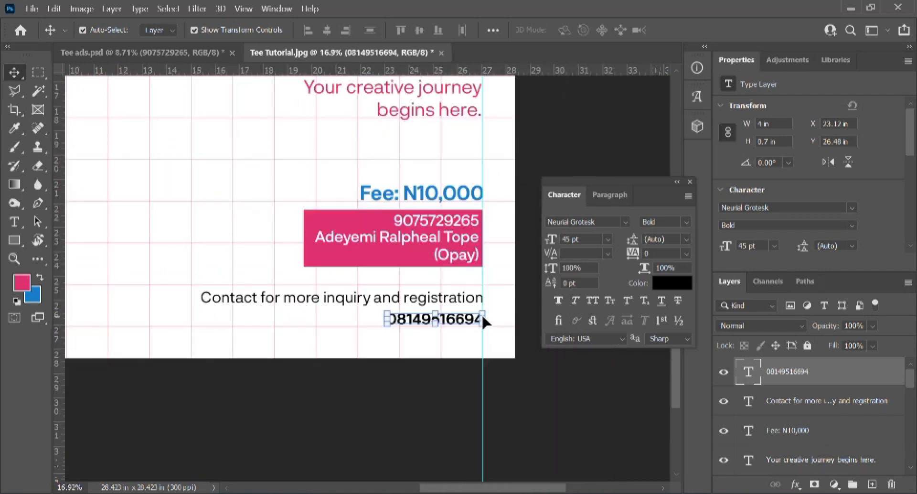
drag(486, 323, 484, 317)
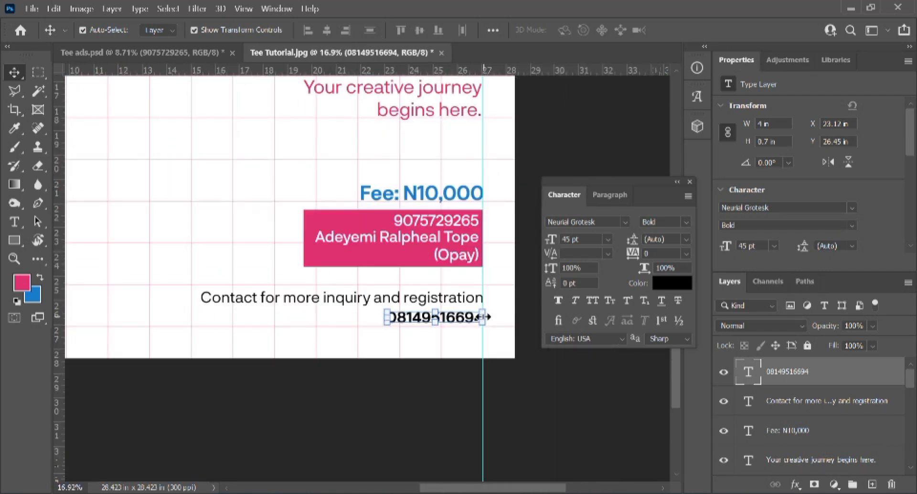
scroll(524, 402, down, 2)
click(511, 386)
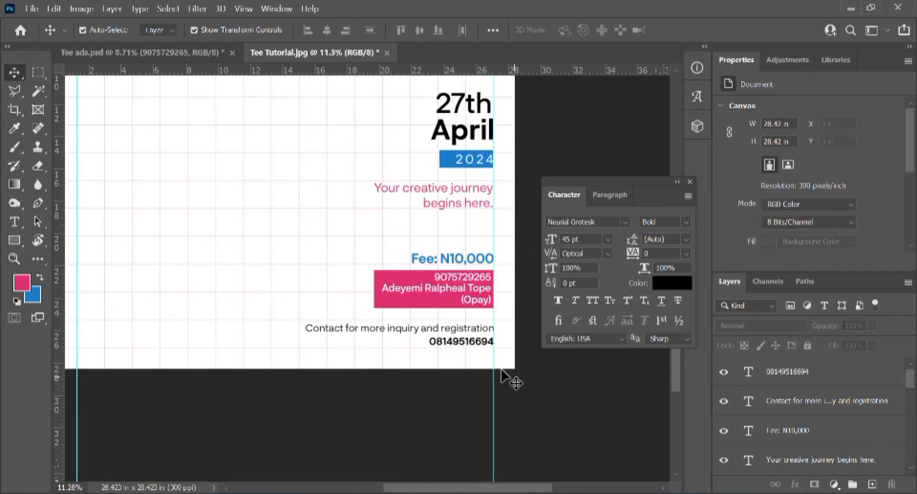
scroll(470, 362, down, 2)
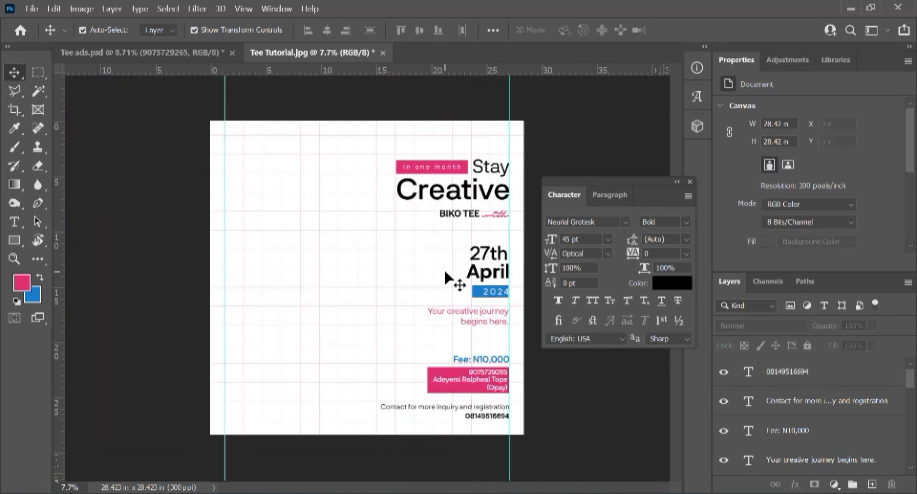
scroll(447, 277, down, 1)
Step: Move all right-column text and bars up four Shift+Up nudges
drag(396, 207, 360, 167)
drag(440, 271, 488, 400)
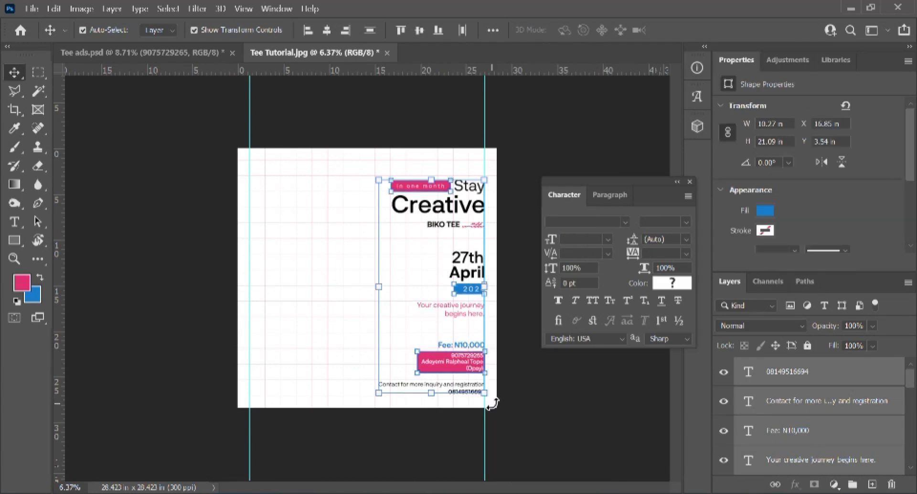
key(shift+Up)
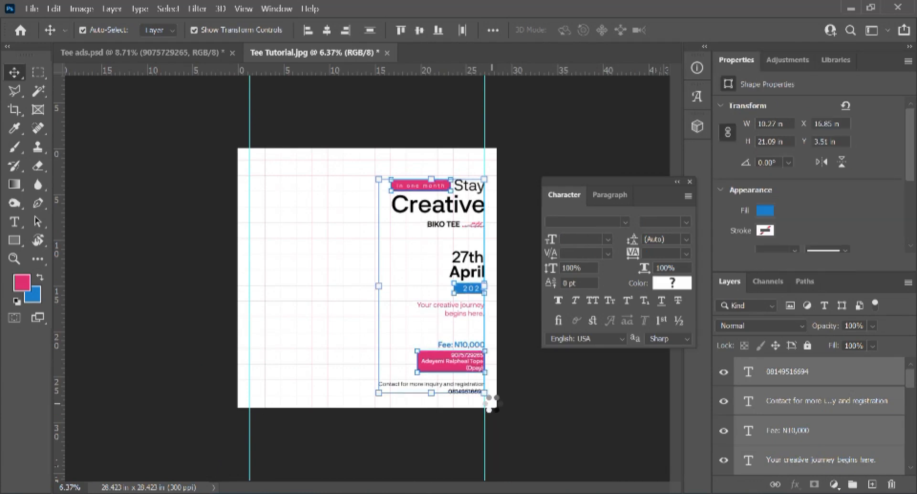
key(shift+Up)
key(shift+Up)
key(shift+Up)
key(shift+Up)
key(shift+Up)
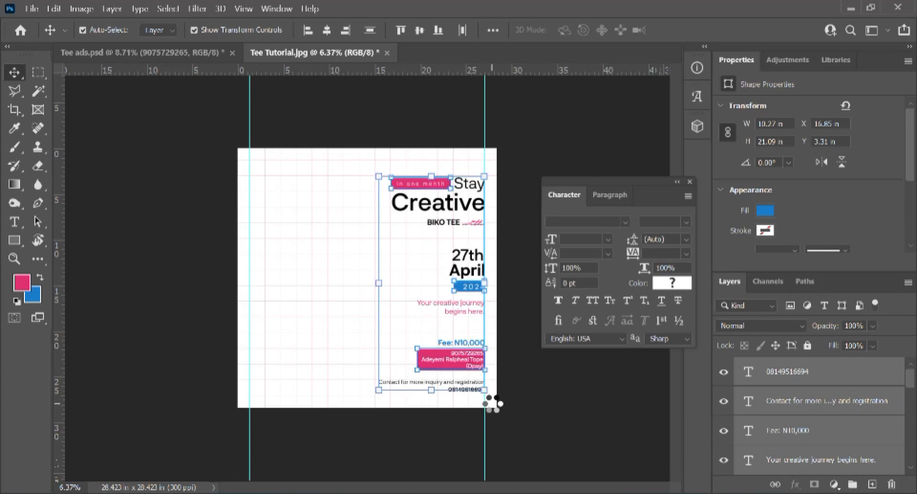
key(shift+Up)
key(shift+Up)
key(shift+Up)
key(shift+Up)
key(shift+Up)
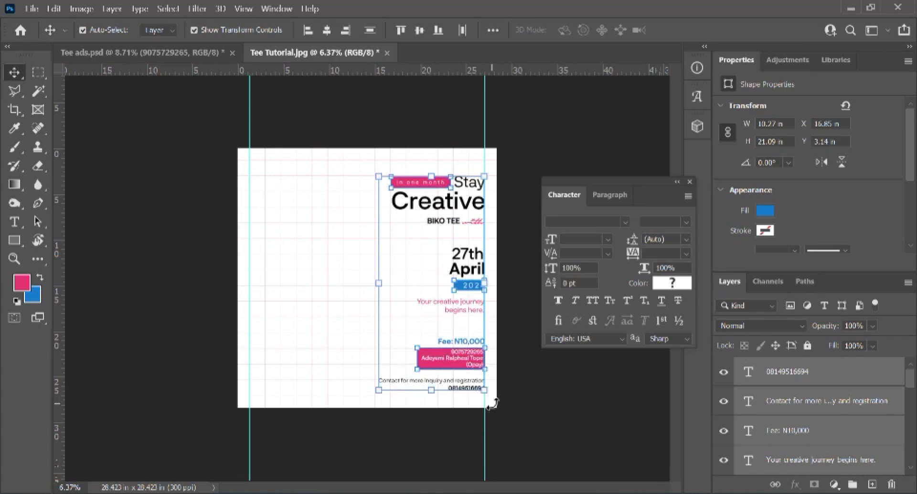
key(shift+Up)
key(shift+Up)
key(shift+Up)
click(537, 390)
Step: Nudge the fee/contact block and the date, year and tagline group up one step each
drag(361, 324, 505, 410)
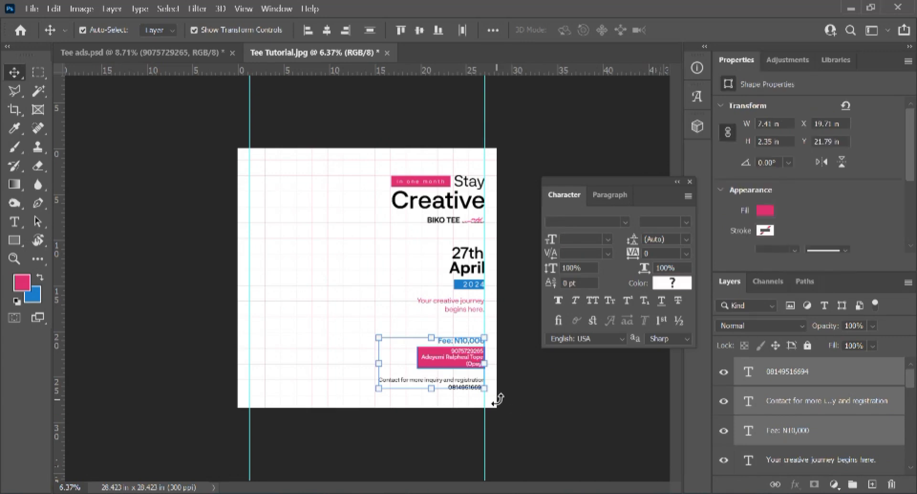
key(shift+Up)
key(shift+Up)
key(shift+Up)
key(shift+Up)
key(shift+Up)
key(shift+Up)
key(shift+Up)
key(shift+Up)
key(shift+Up)
key(shift+Up)
key(shift+Up)
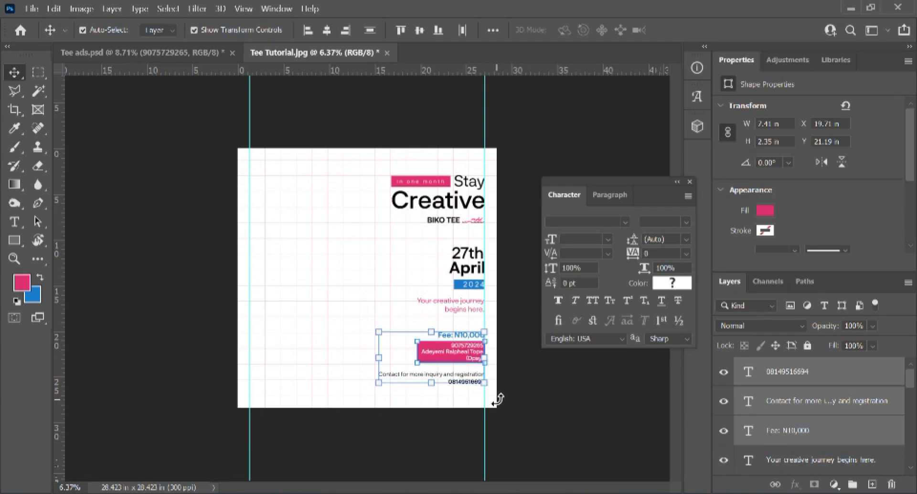
click(335, 256)
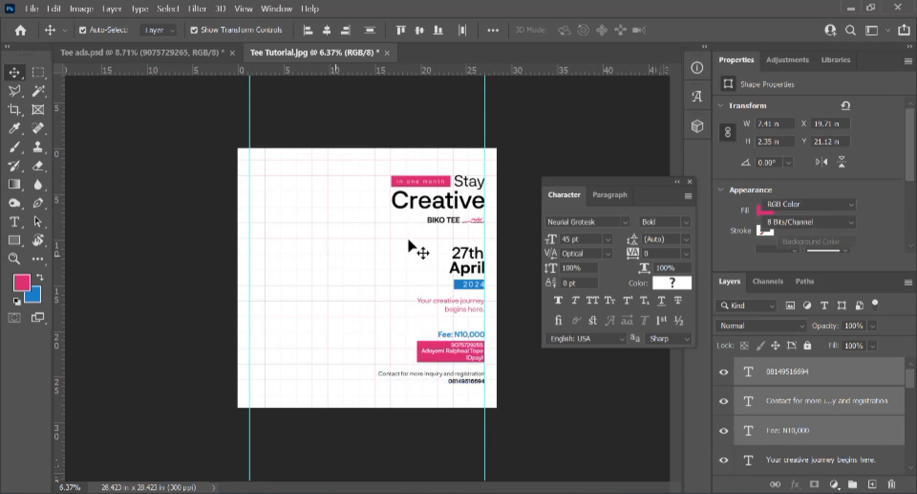
drag(410, 231, 497, 323)
key(shift+Up)
key(shift+Up)
key(shift+Up)
key(shift+Up)
key(shift+Up)
key(shift+Up)
key(shift+Up)
key(shift+Up)
key(shift+Up)
key(shift+Up)
key(shift+Up)
key(shift+Up)
key(shift+Up)
key(shift+Up)
key(shift+Up)
key(shift+Up)
key(shift+Up)
key(shift+Up)
key(shift+Up)
key(shift+Up)
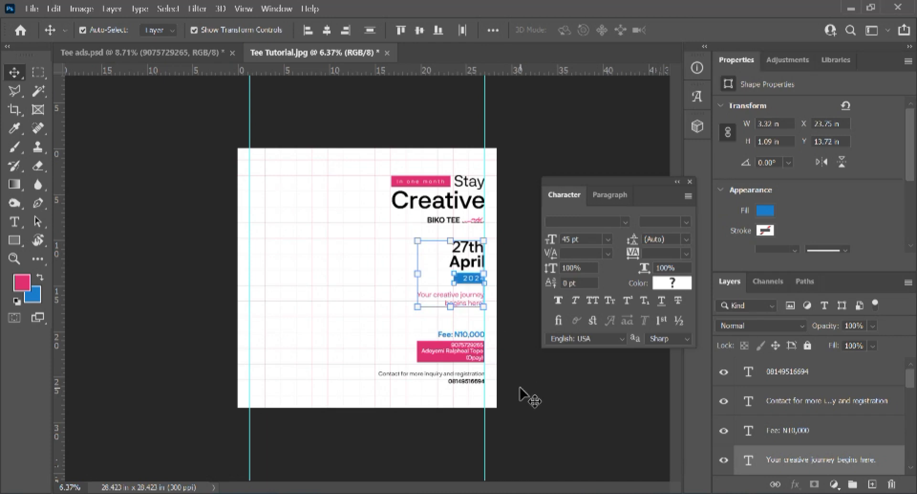
click(521, 389)
Step: Raise the fee and contact block two more Shift+Up nudges
drag(366, 325, 512, 405)
key(shift+Up)
key(shift+Up)
key(shift+Up)
key(shift+Up)
key(shift+Up)
key(shift+Up)
key(shift+Up)
key(shift+Up)
key(shift+Up)
key(shift+Up)
key(shift+Up)
key(shift+Up)
key(shift+Up)
key(shift+Up)
key(shift+Up)
key(shift+Up)
key(shift+Up)
key(shift+Up)
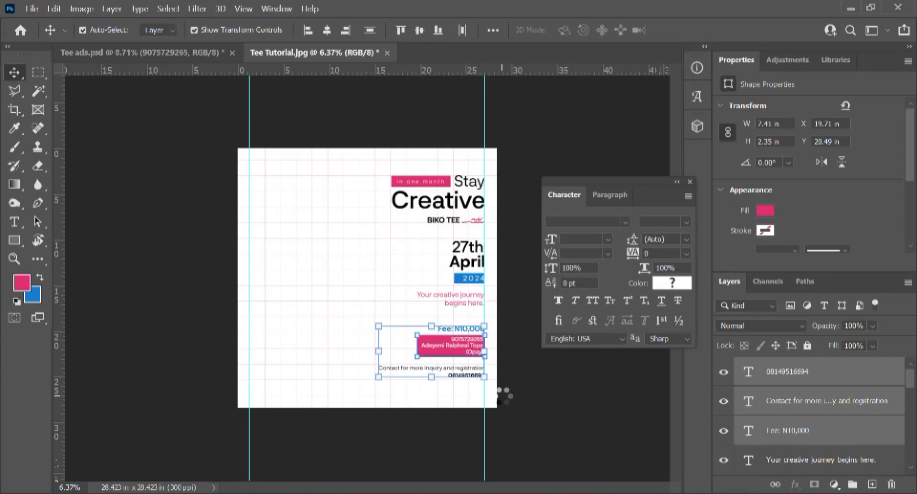
key(shift+Up)
key(shift+Up)
key(shift+Up)
key(shift+Up)
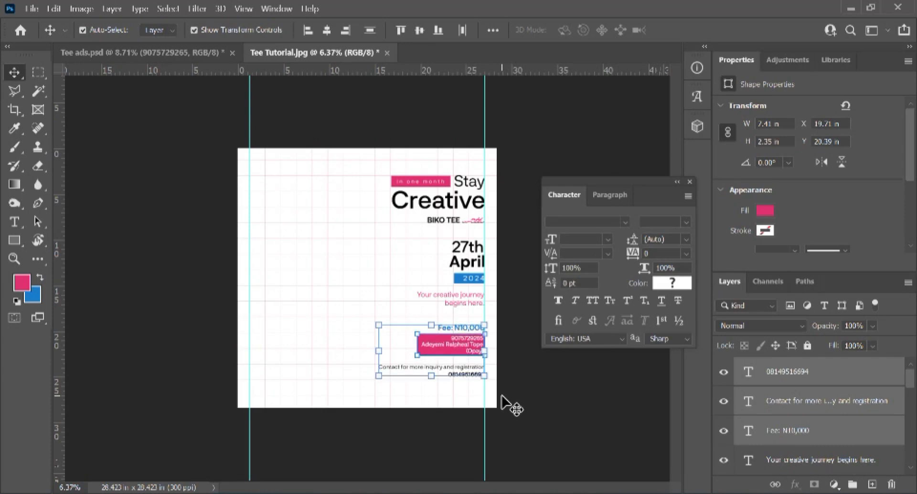
click(519, 418)
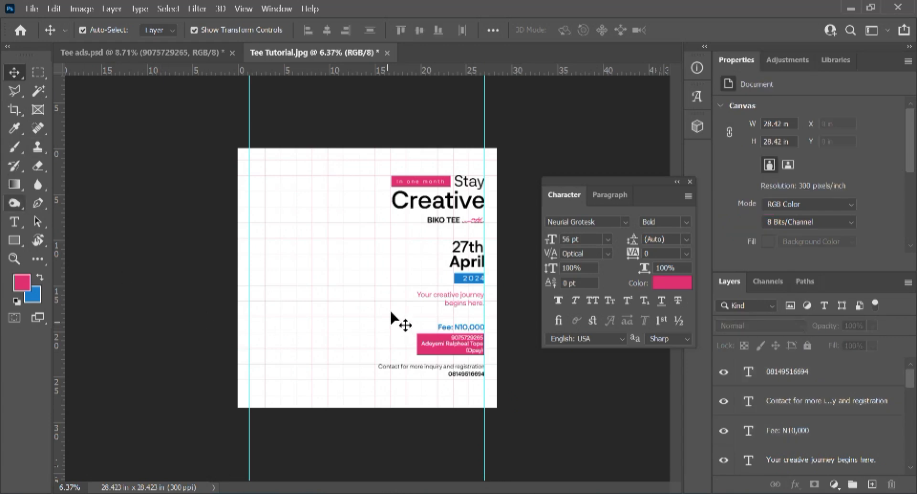
key(ctrl+plus)
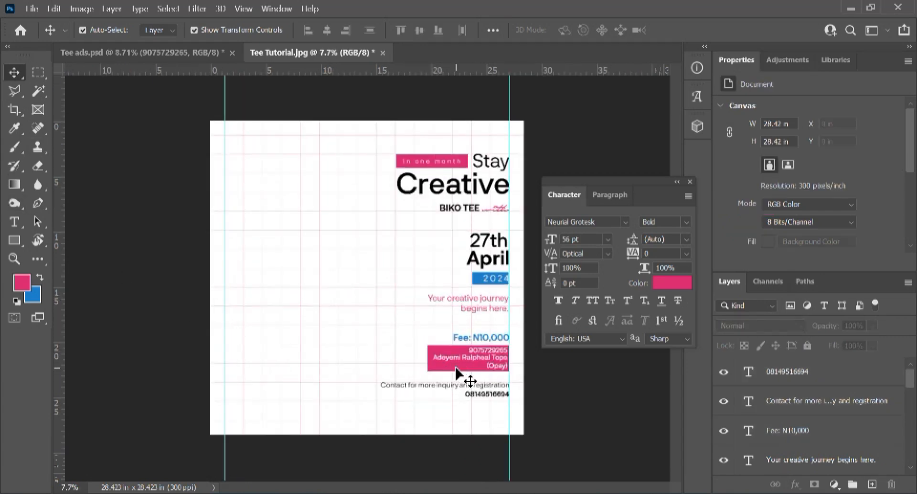
Step: Copy the pink bar to the page bottom and stretch it to the right edge, 19.37 × 3.5 in
click(456, 368)
drag(454, 368, 310, 434)
drag(369, 424, 521, 440)
drag(419, 408, 420, 403)
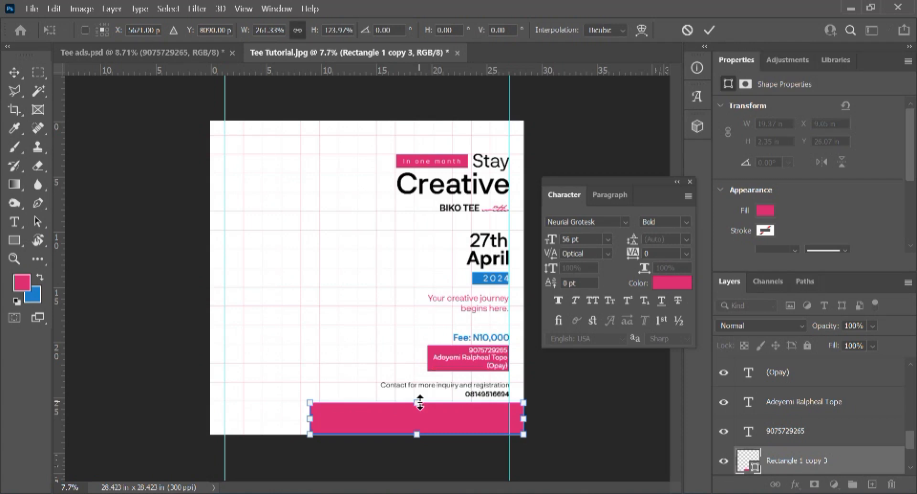
key(Return)
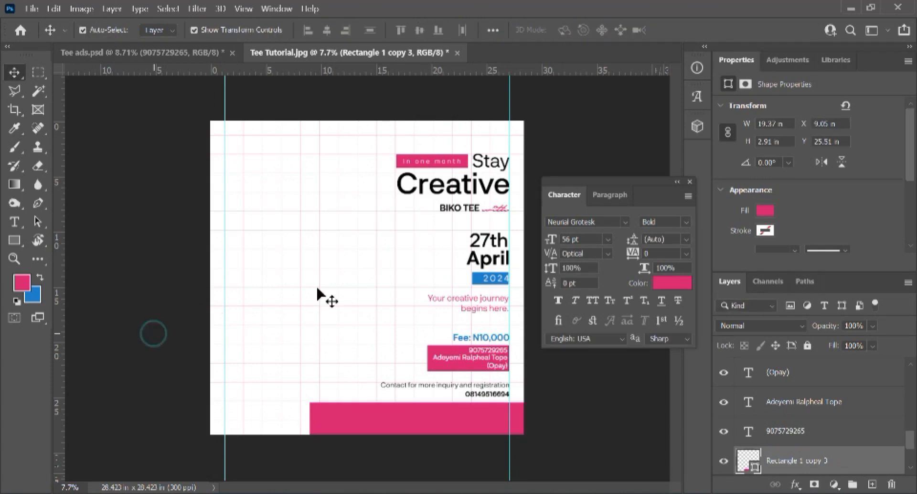
drag(430, 223, 506, 332)
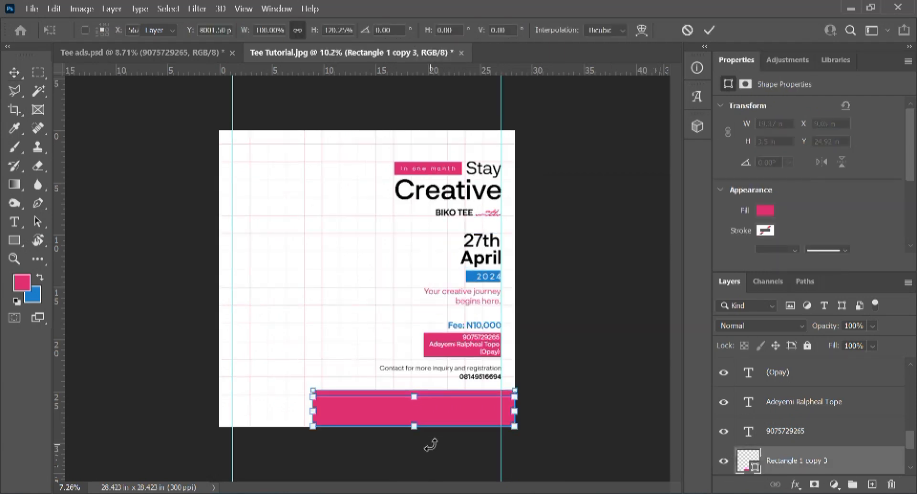
key(Return)
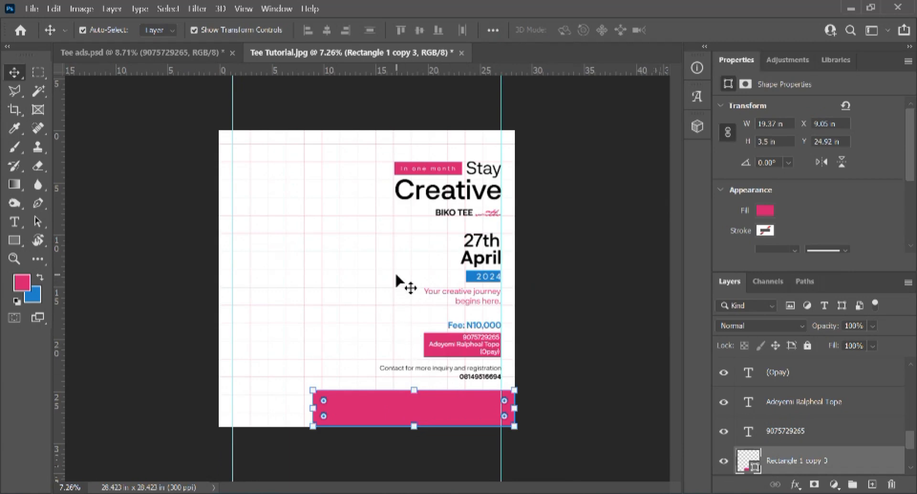
Step: Drag the portrait Layer 1 from Tee ads.psd into the flyer document
click(150, 51)
click(295, 392)
drag(337, 228, 271, 306)
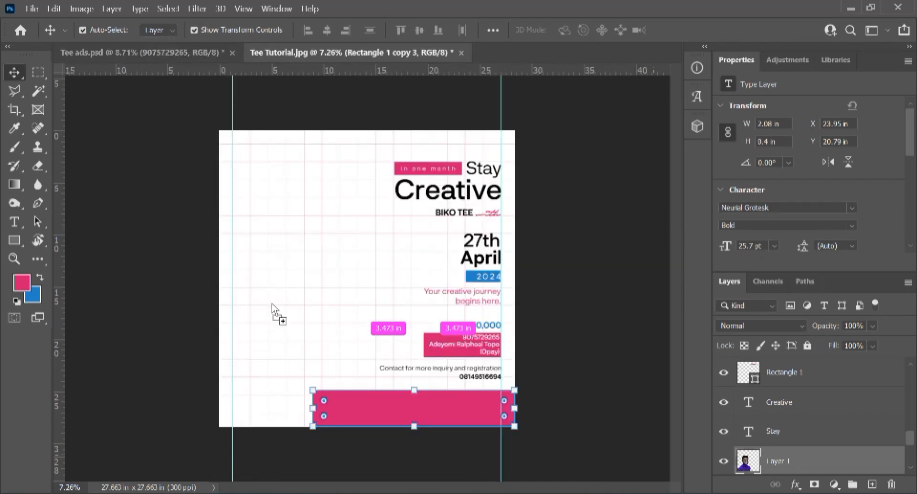
drag(272, 304, 289, 330)
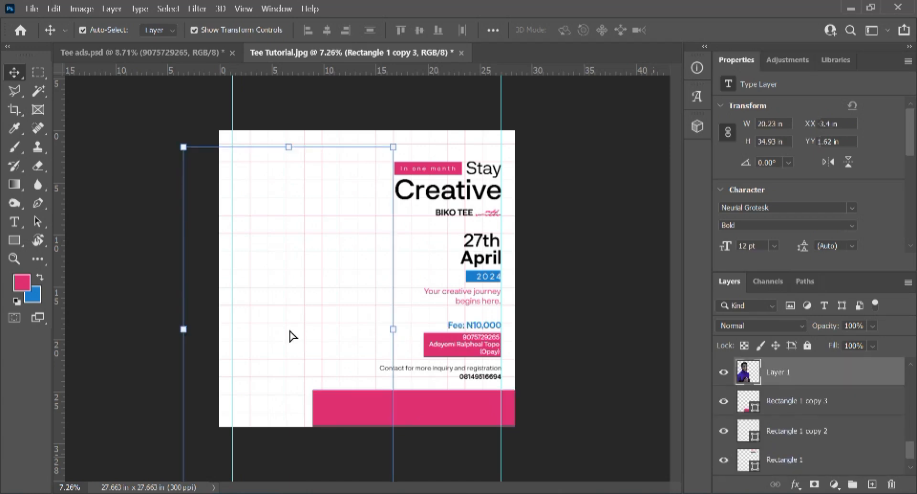
Step: Scale the portrait down to 71.67% and move it up on the flyer's left side
key(ctrl+minus)
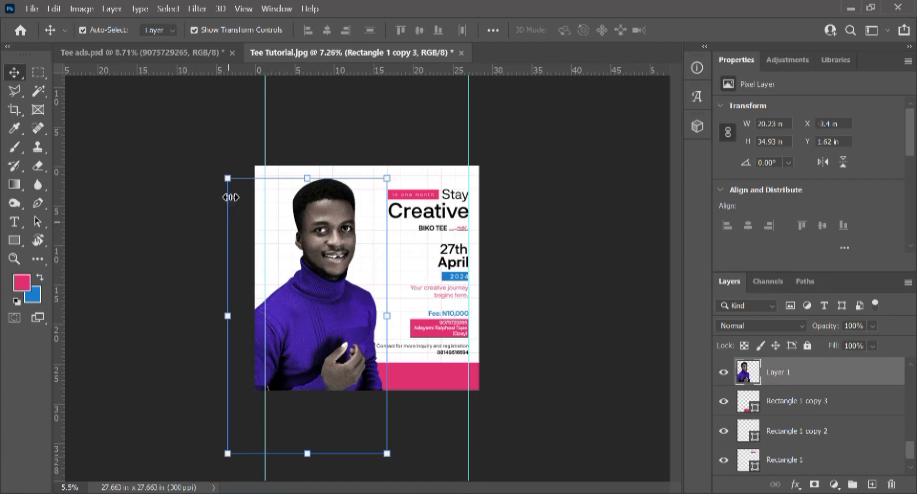
drag(229, 179, 266, 259)
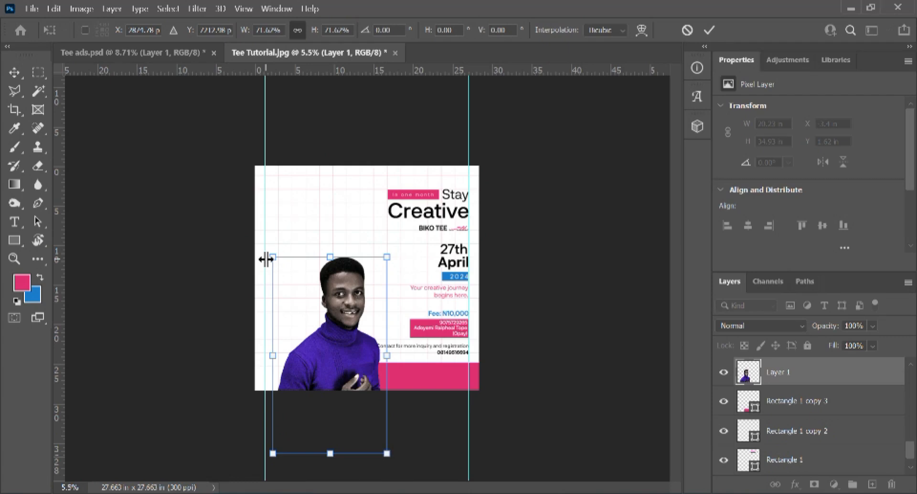
scroll(366, 362, up, 2)
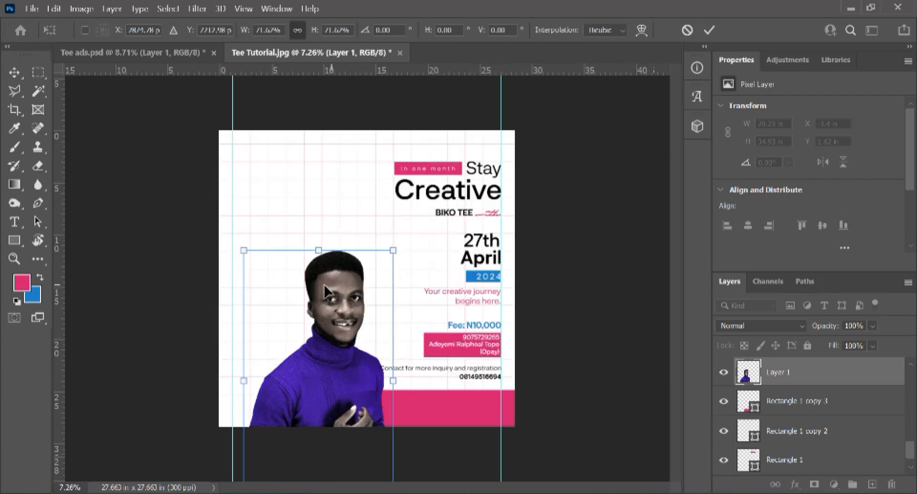
scroll(336, 377, up, 2)
scroll(321, 421, down, 2)
drag(327, 418, 321, 367)
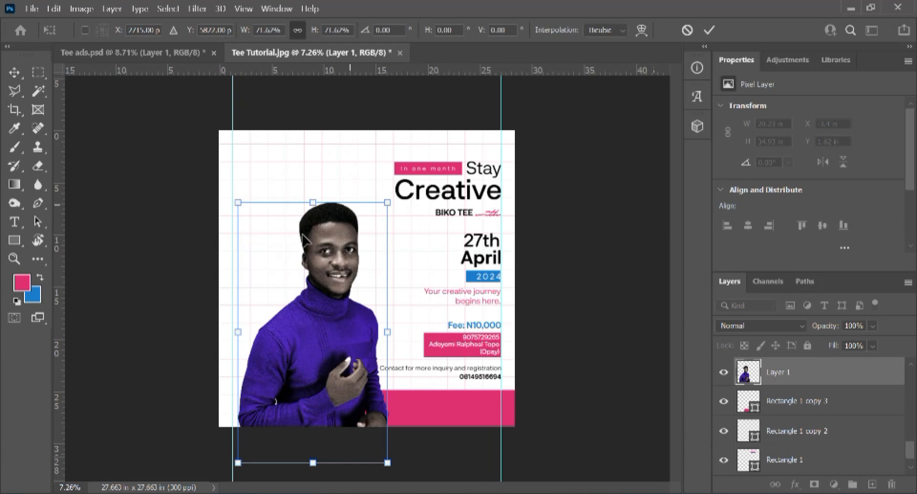
scroll(324, 335, up, 2)
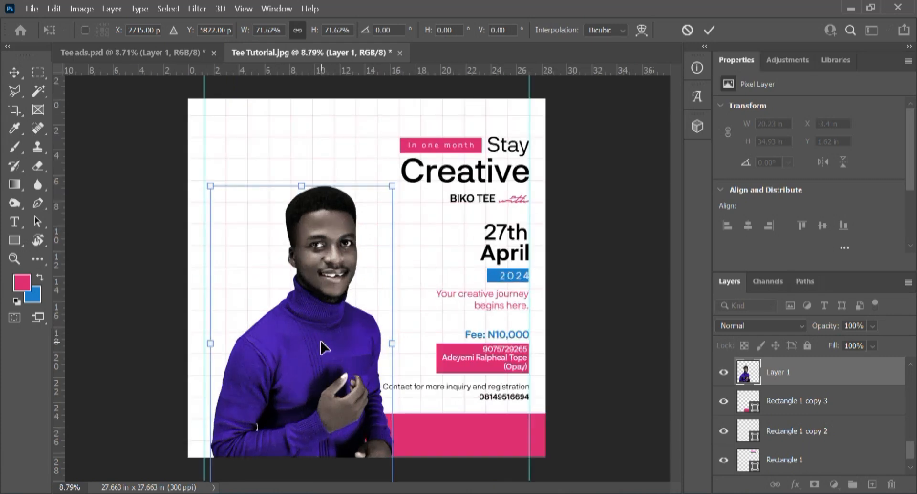
scroll(324, 347, down, 2)
Step: Reposition the portrait down and to the right into the flyer's lower left
drag(315, 349, 340, 323)
scroll(371, 199, up, 1)
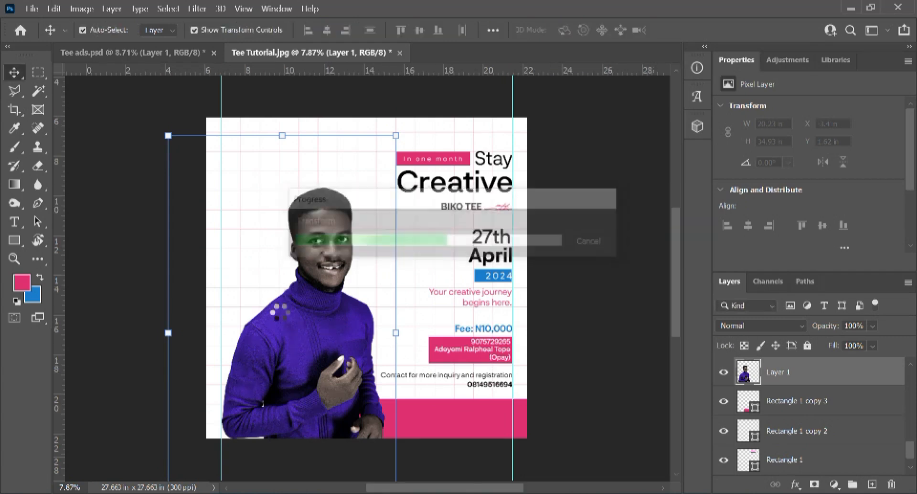
scroll(277, 287, up, 2)
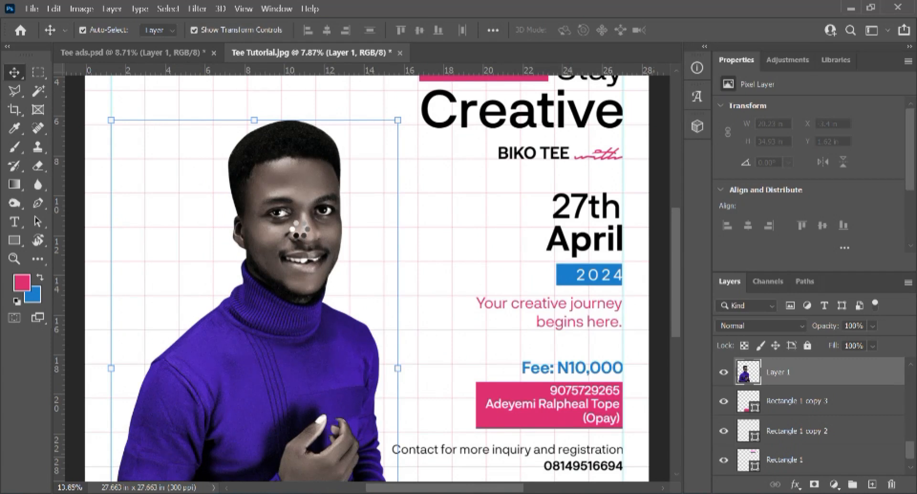
scroll(292, 215, up, 4)
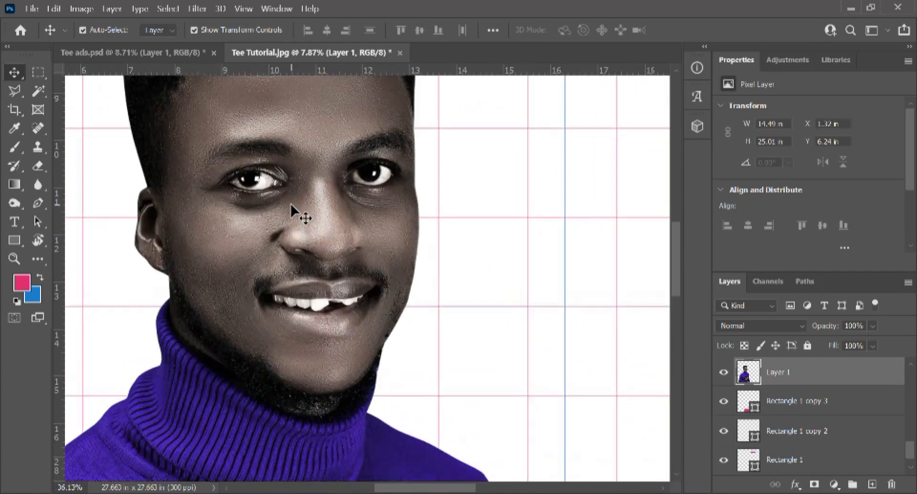
scroll(266, 262, up, 2)
scroll(235, 259, up, 1)
scroll(231, 260, down, 6)
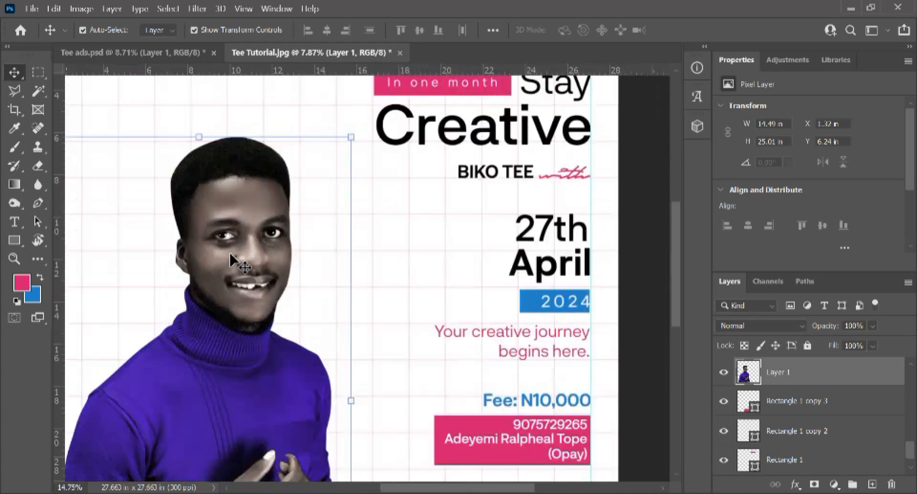
scroll(230, 260, down, 3)
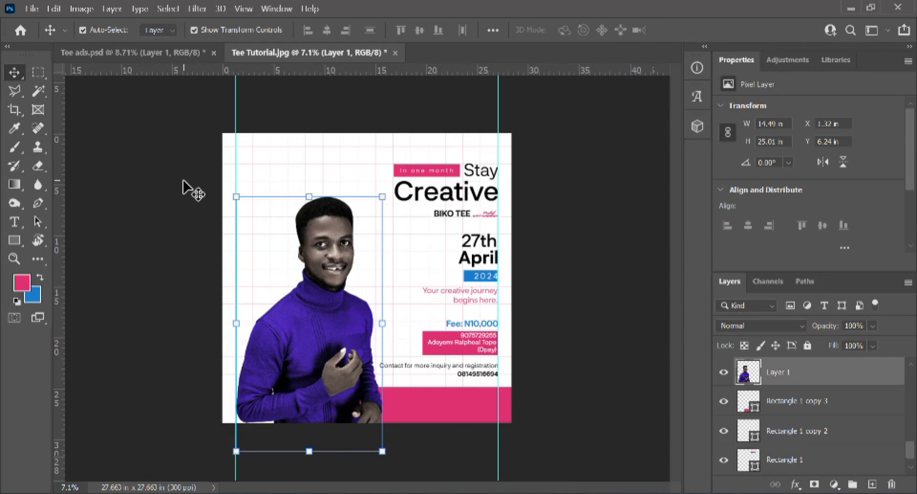
drag(333, 317, 339, 380)
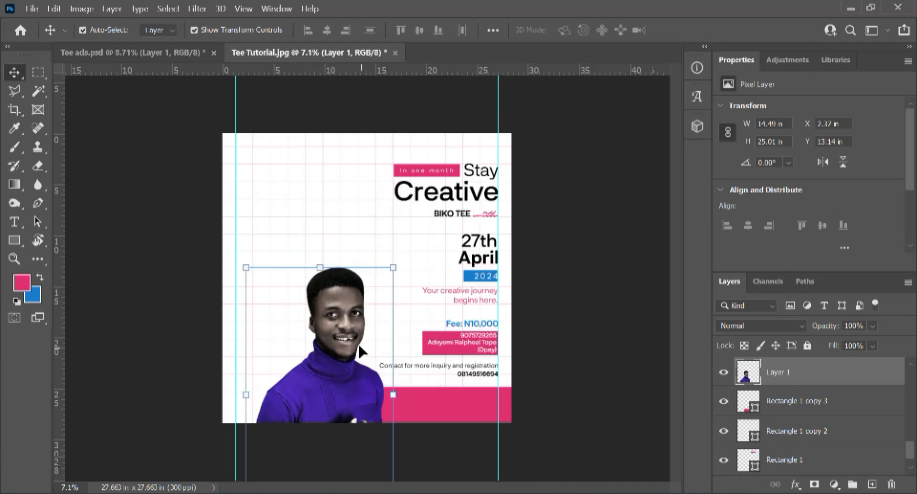
Step: Enlarge the portrait with Free Transform from its top-right handle to about 131%
key(ctrl+t)
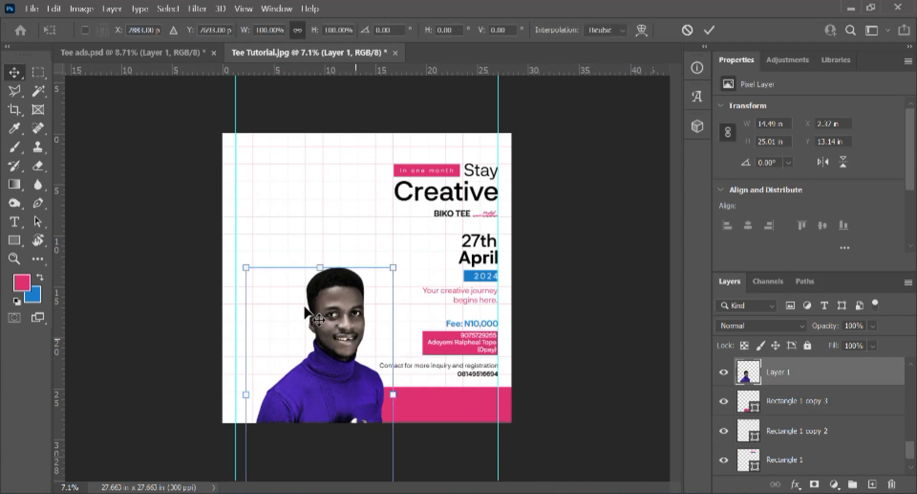
drag(384, 268, 430, 190)
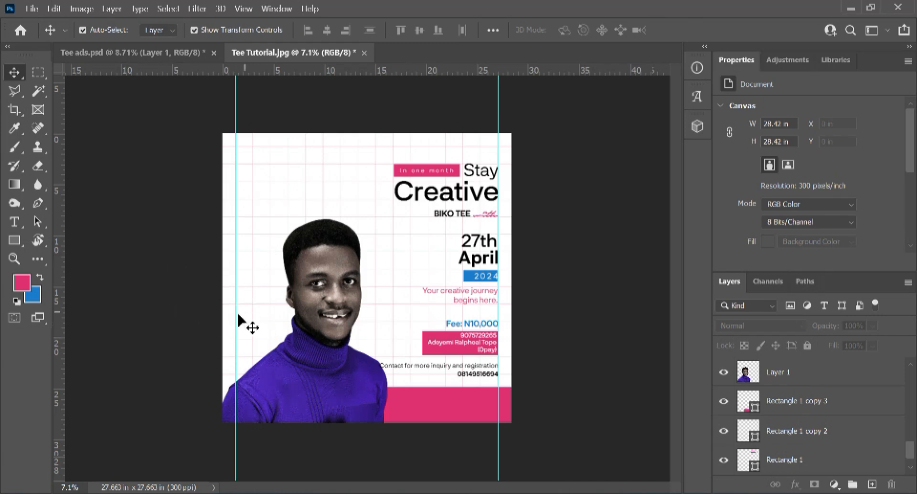
scroll(297, 306, up, 5)
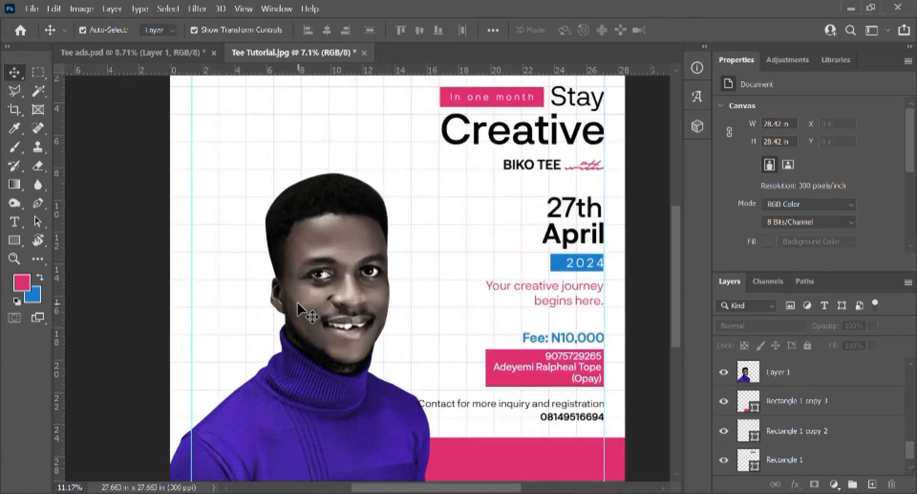
scroll(297, 305, down, 6)
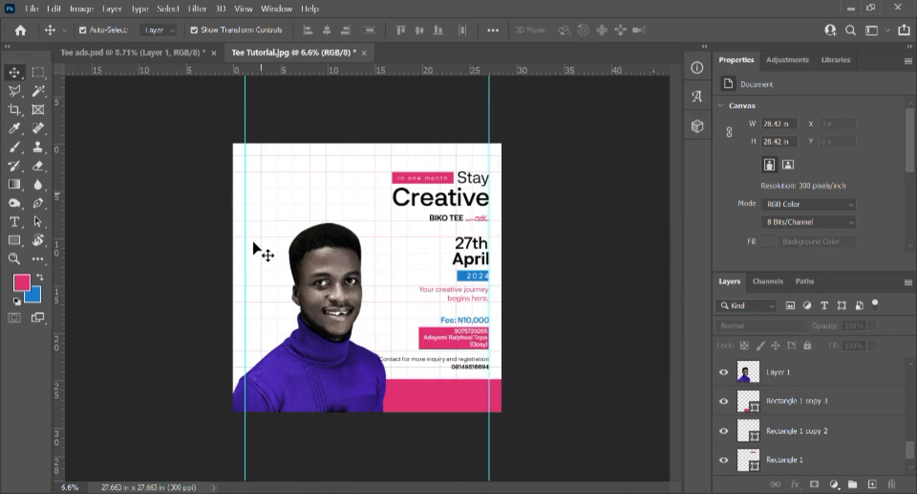
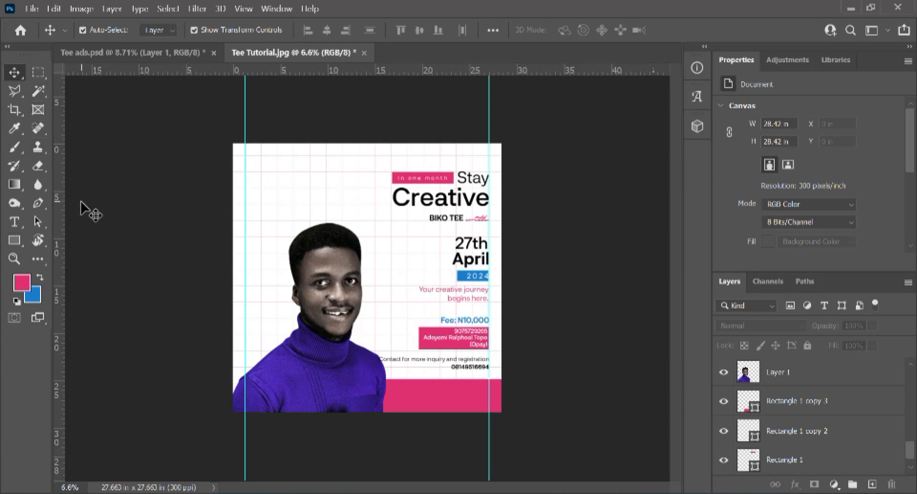
Step: Launch Snipping Tool from the Start search
key(super)
text(sni)
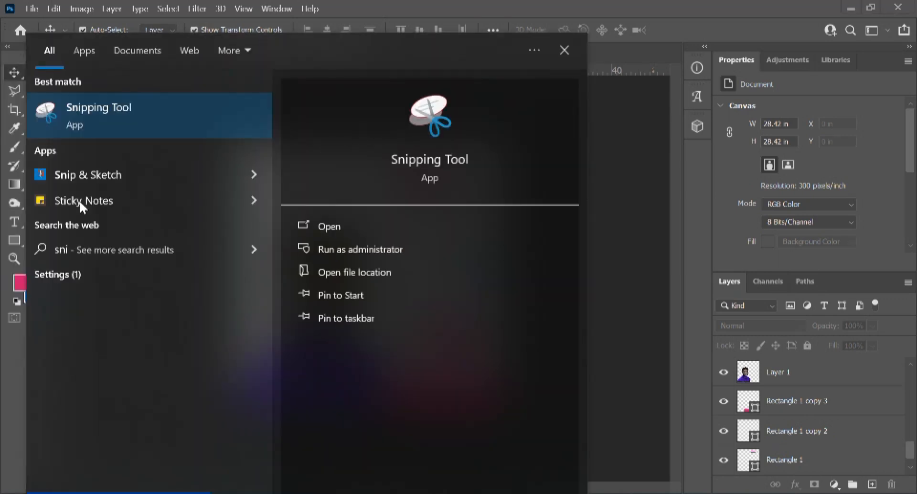
text(m)
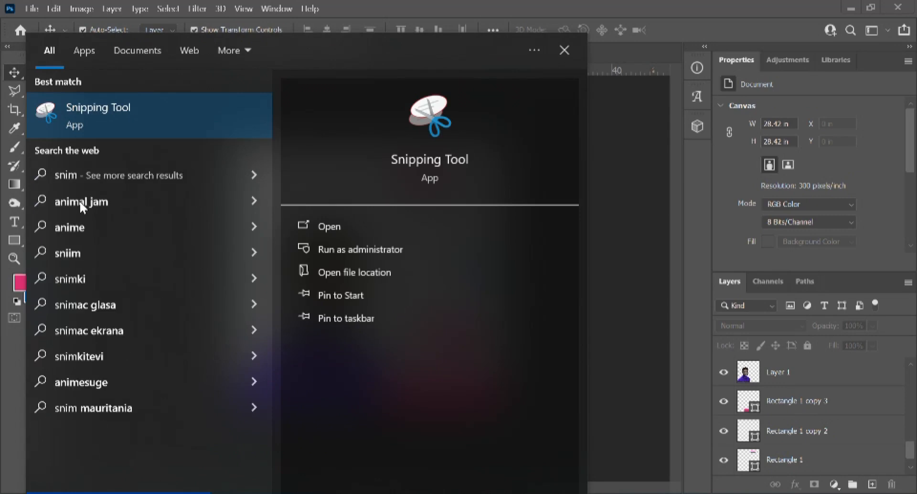
key(Escape)
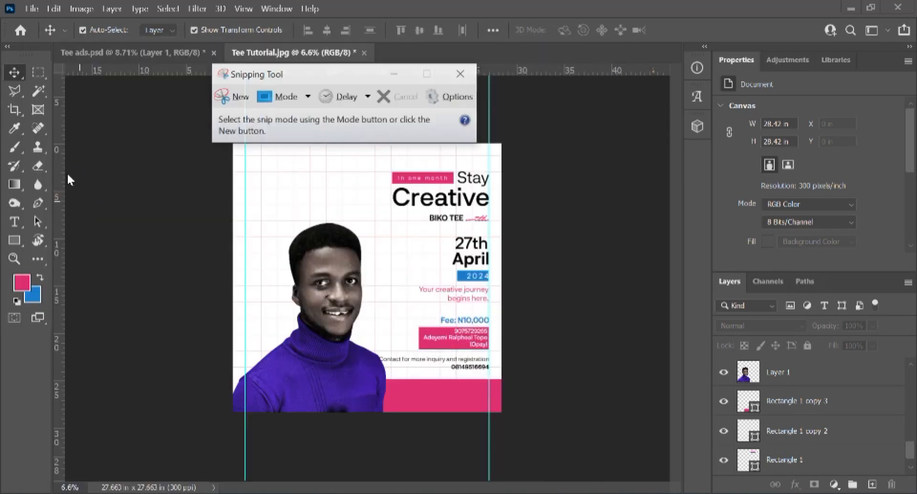
Step: Snip Photoshop's tool column and paste it into the flyer as a new layer
click(230, 96)
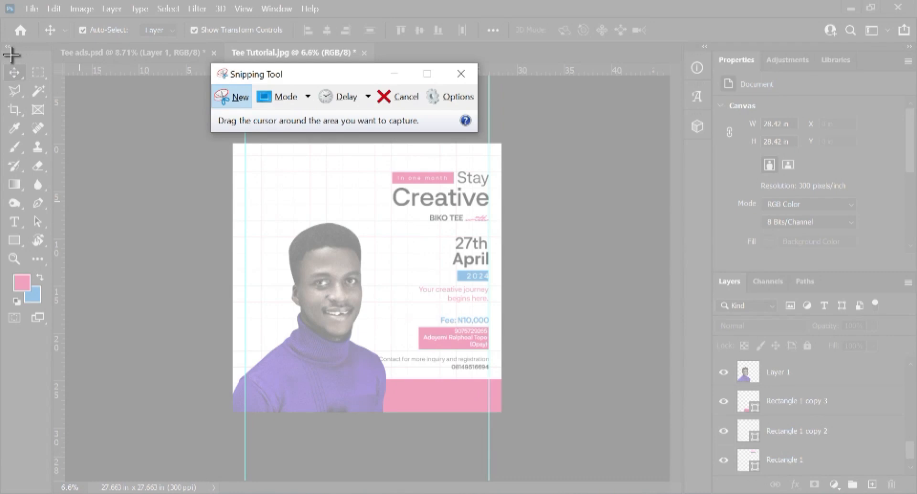
drag(1, 55, 53, 390)
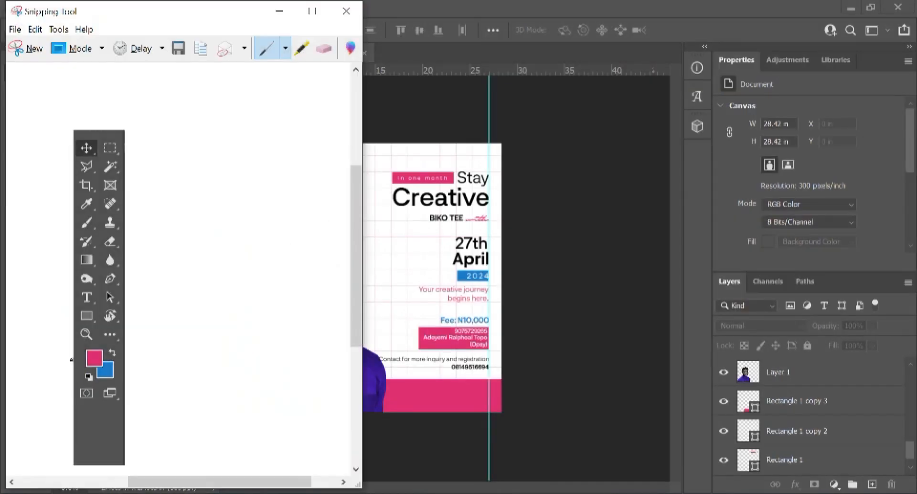
click(280, 11)
key(ctrl+v)
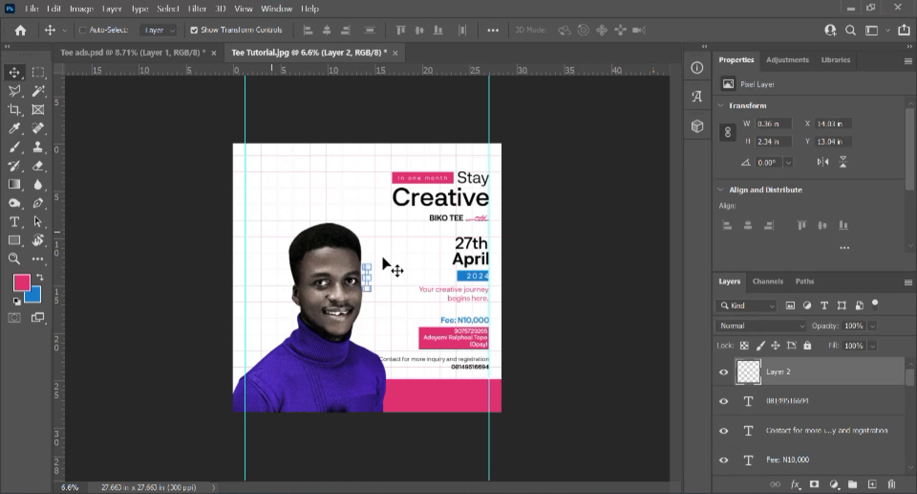
Step: Scale the pasted tool screenshot to nearly full height and place it on the flyer's left side
scroll(368, 271, up, 1)
scroll(369, 271, up, 1)
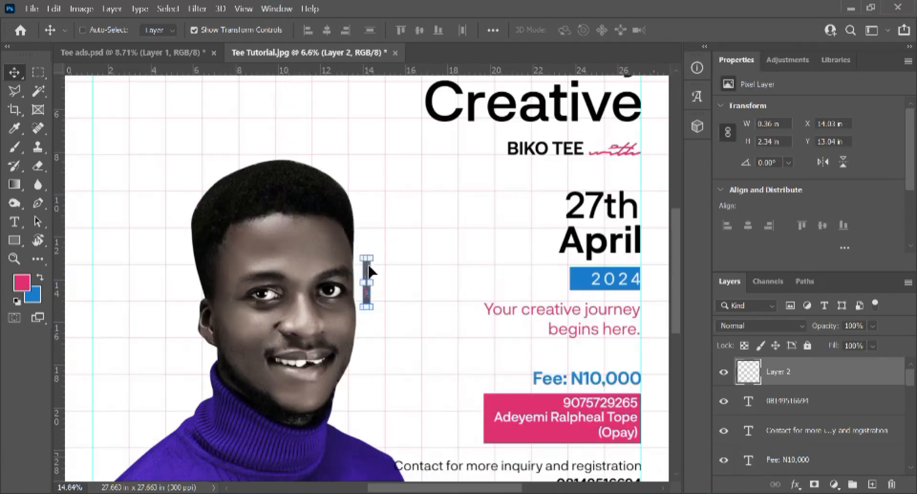
drag(373, 256, 391, 125)
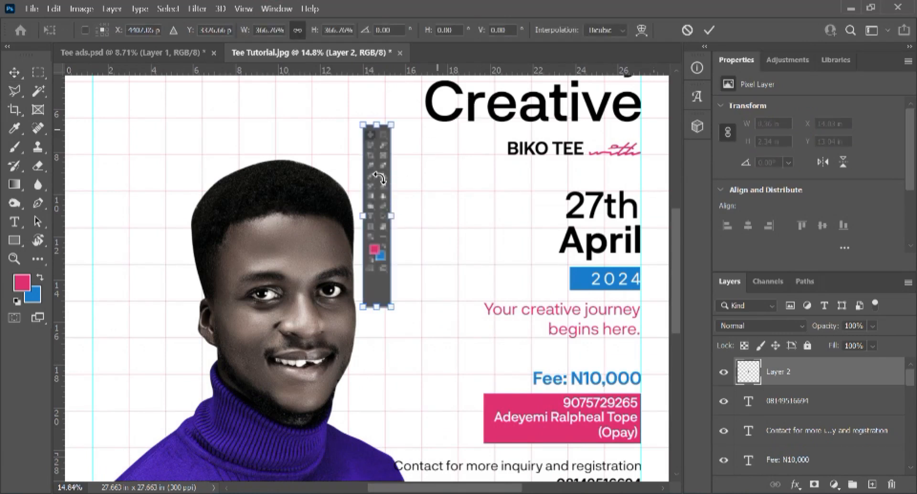
drag(378, 173, 123, 243)
scroll(149, 229, down, 2)
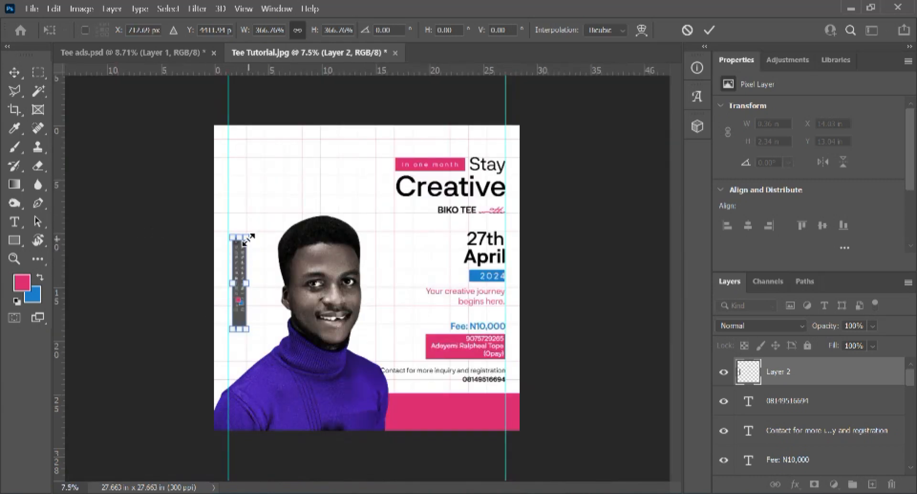
drag(249, 236, 311, 157)
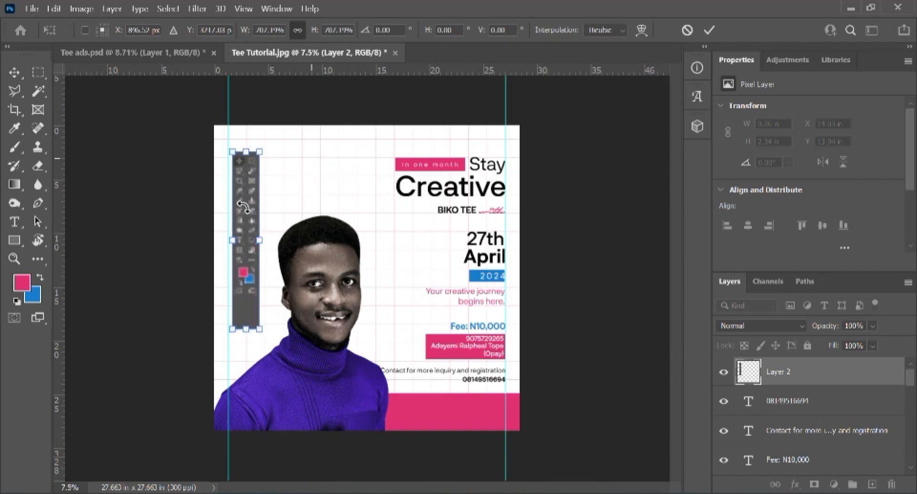
drag(244, 209, 245, 271)
drag(256, 215, 283, 170)
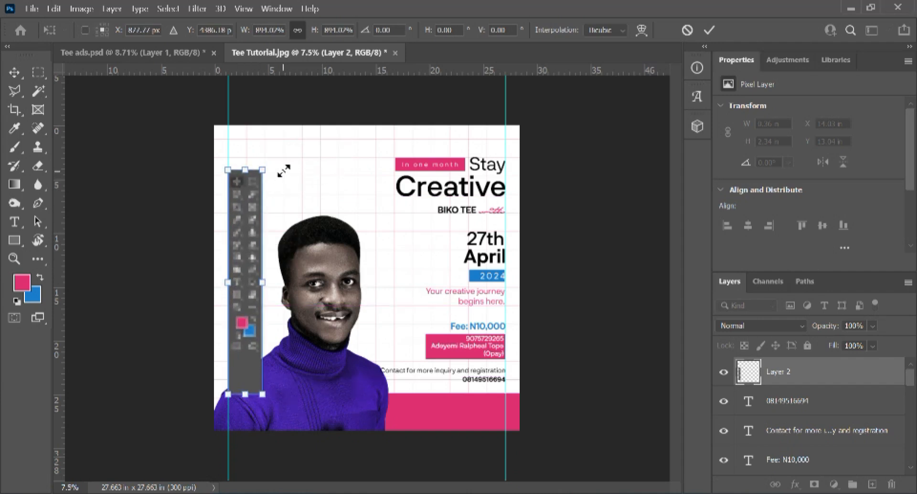
key(Return)
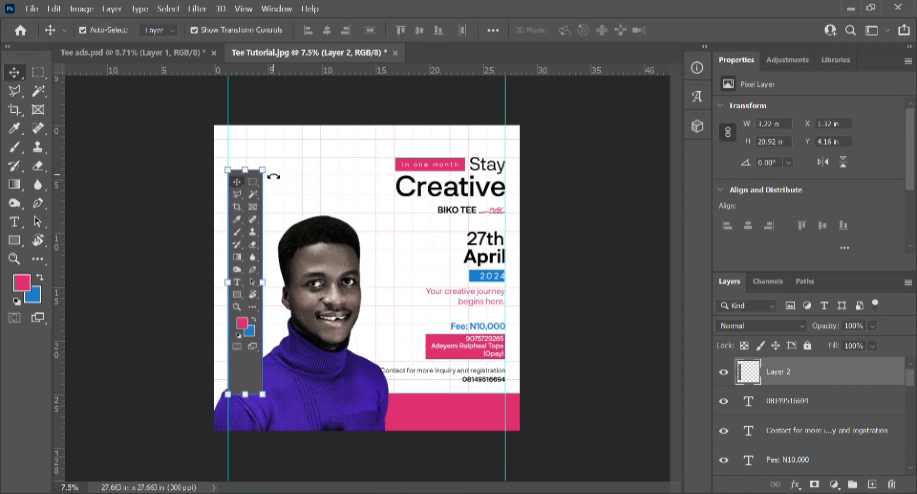
Step: Raise the screenshot along the left edge and move Layer 2 beneath the portrait's Layer 1
drag(242, 258, 245, 242)
scroll(825, 389, down, 3)
scroll(812, 416, down, 5)
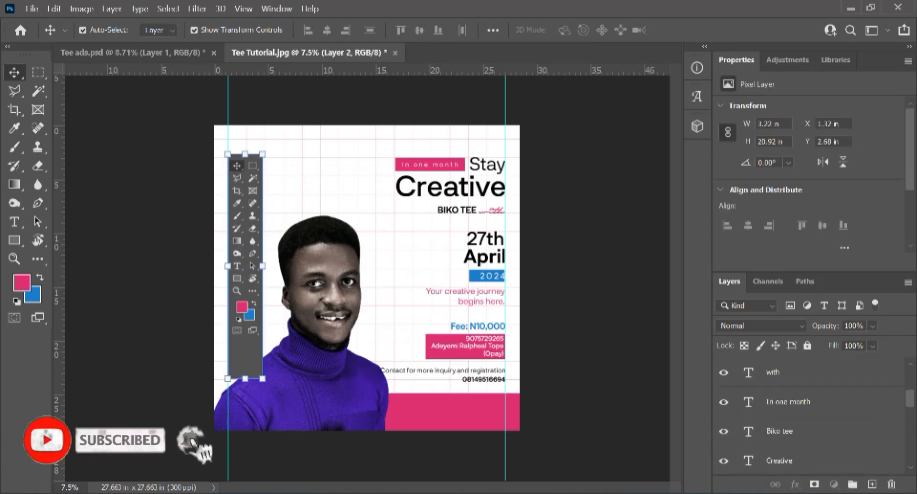
drag(810, 461, 806, 371)
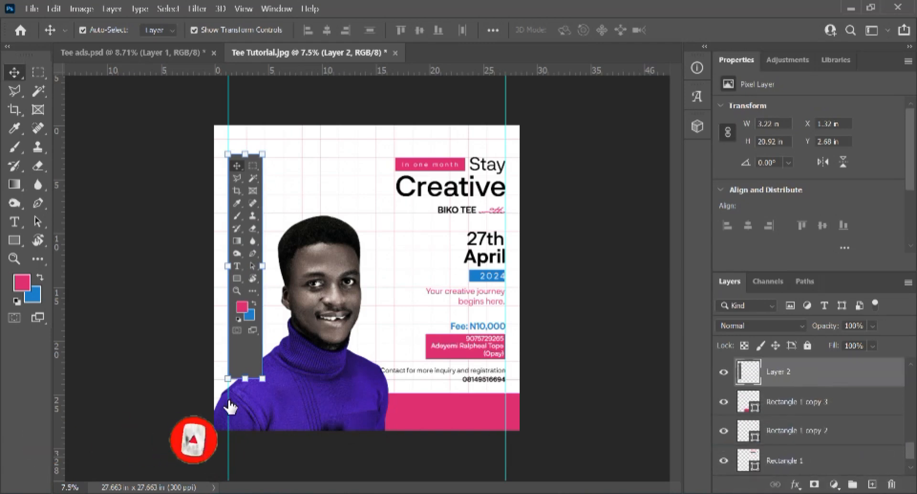
Step: Shrink the screenshot slightly to about 2.98 × 19.38 in
click(243, 357)
click(243, 358)
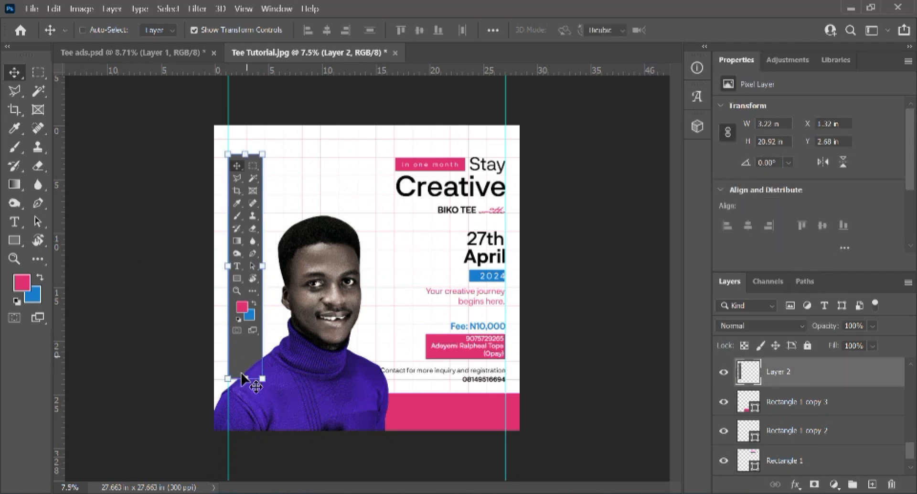
key(ctrl+t)
mouse_move(262, 380)
mouse_down()
mouse_move(272, 416)
mouse_move(262, 394)
mouse_up()
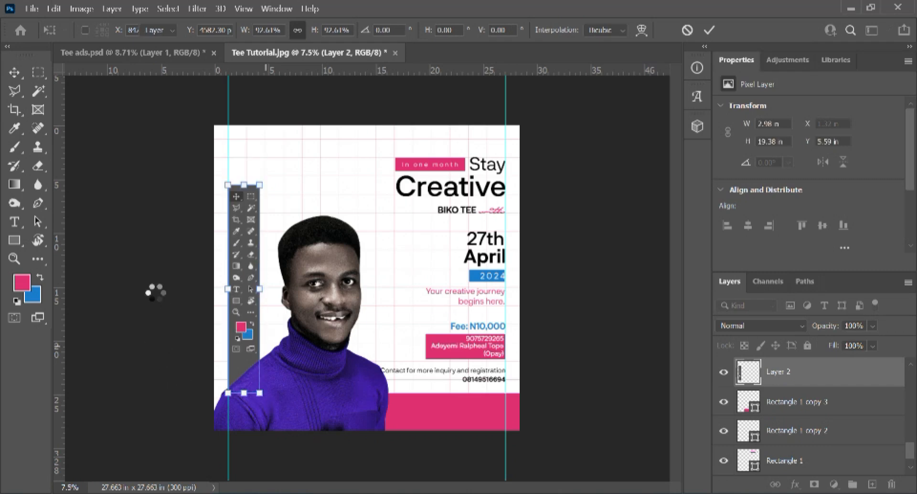
key(Return)
click(142, 261)
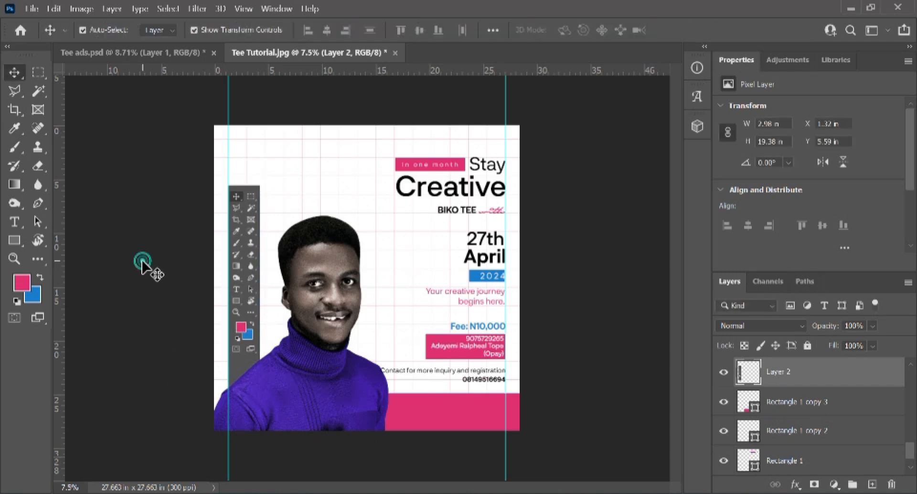
scroll(183, 349, up, 1)
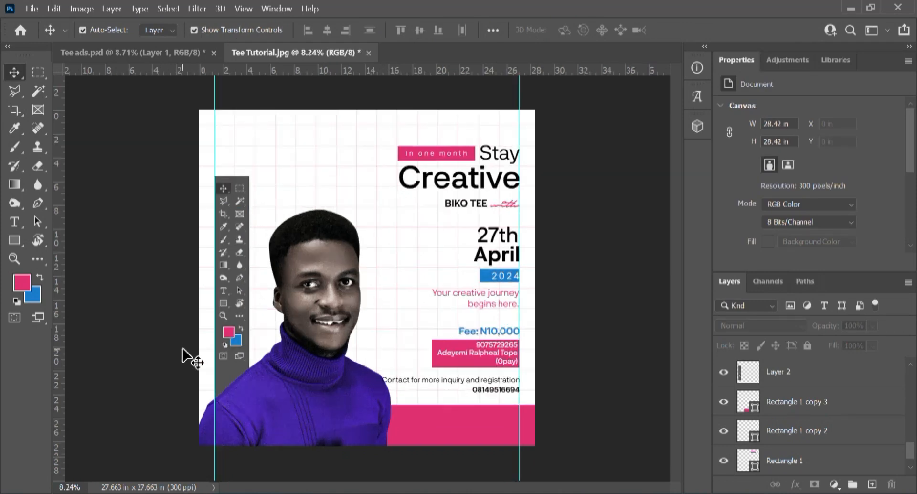
scroll(182, 349, down, 3)
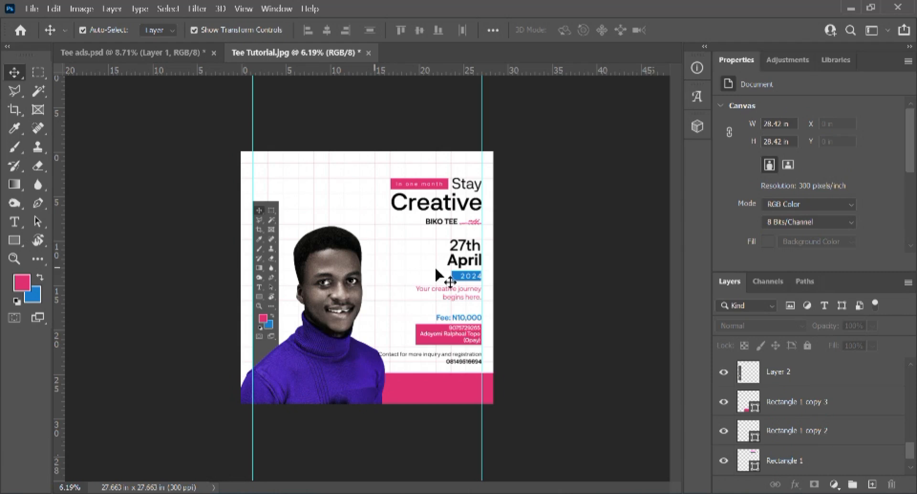
scroll(359, 256, up, 5)
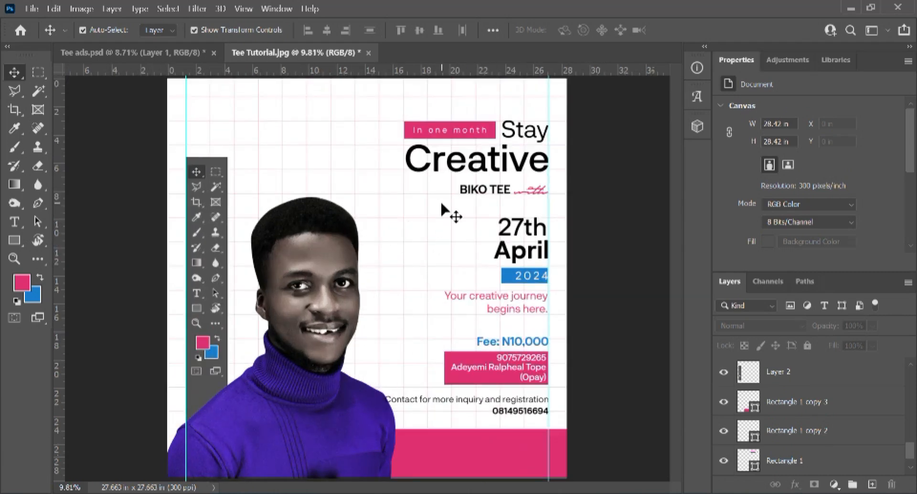
scroll(451, 215, down, 3)
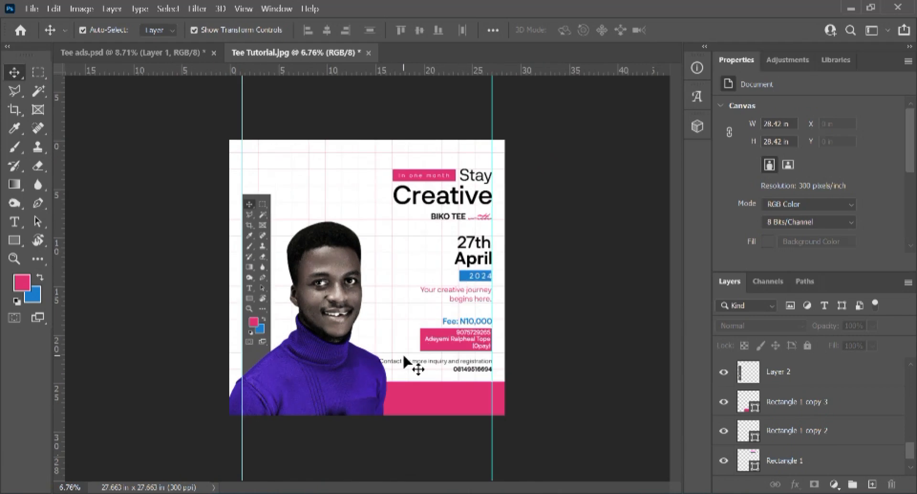
scroll(473, 339, up, 2)
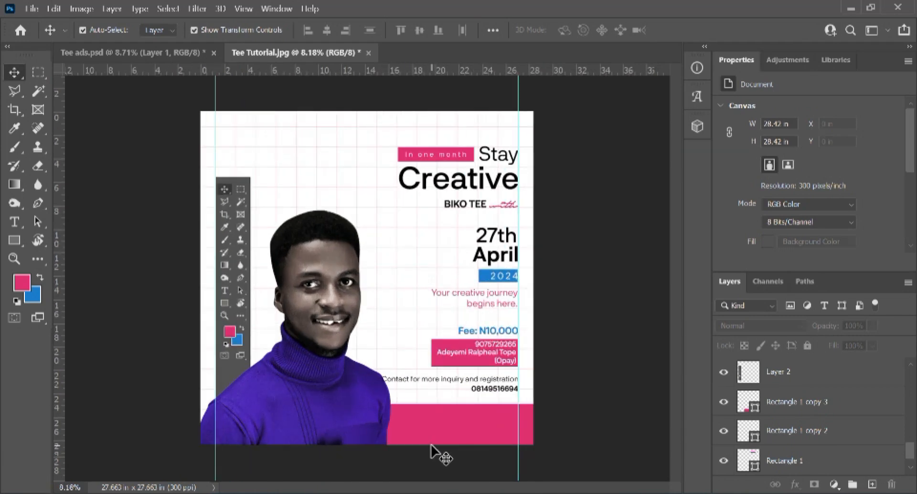
scroll(430, 445, down, 2)
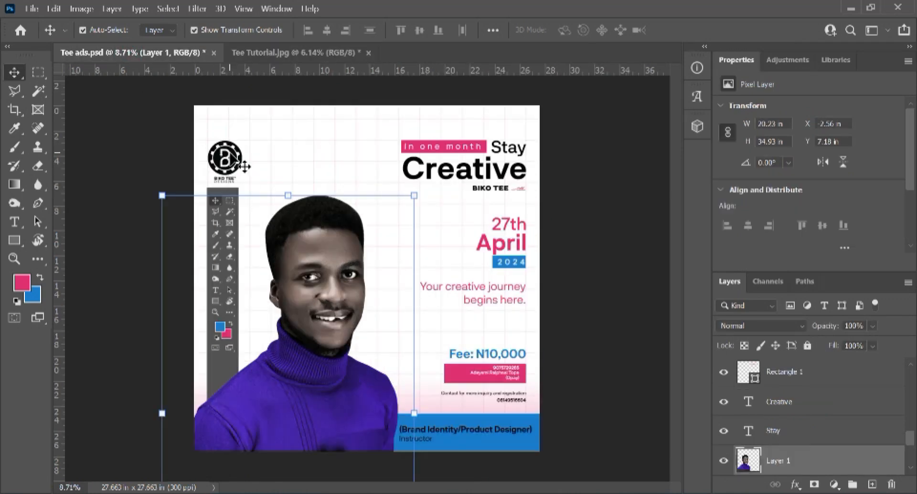
Step: Drag the round BIKO TEE logo from Tee ads.psd into Tee Tutorial and nudge it into the top-left corner
click(229, 158)
drag(240, 171, 235, 57)
drag(258, 193, 265, 178)
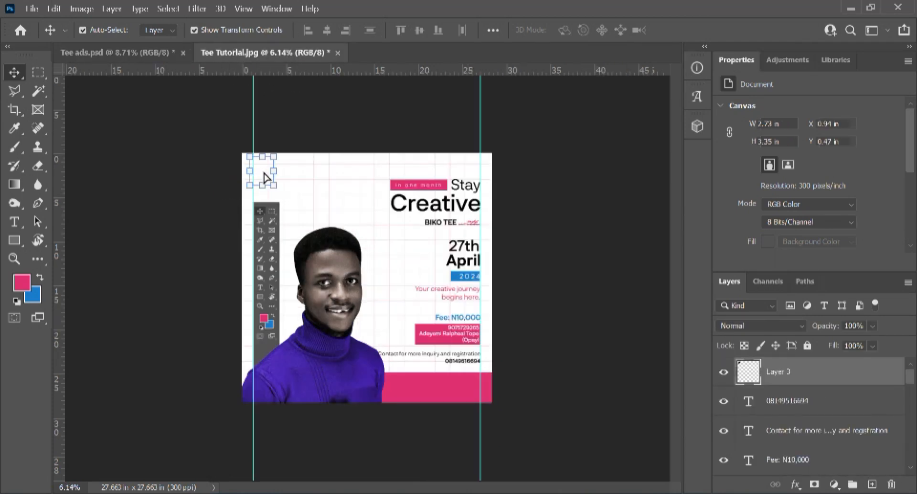
drag(328, 184, 336, 224)
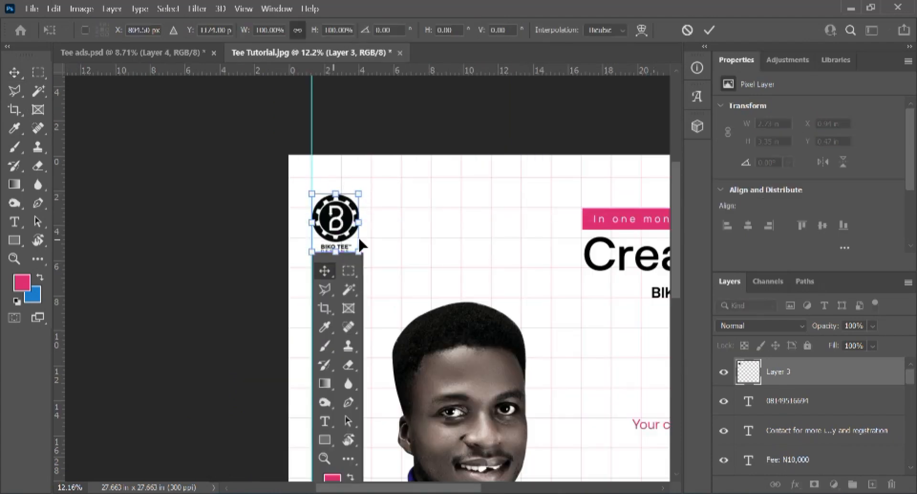
scroll(360, 245, down, 3)
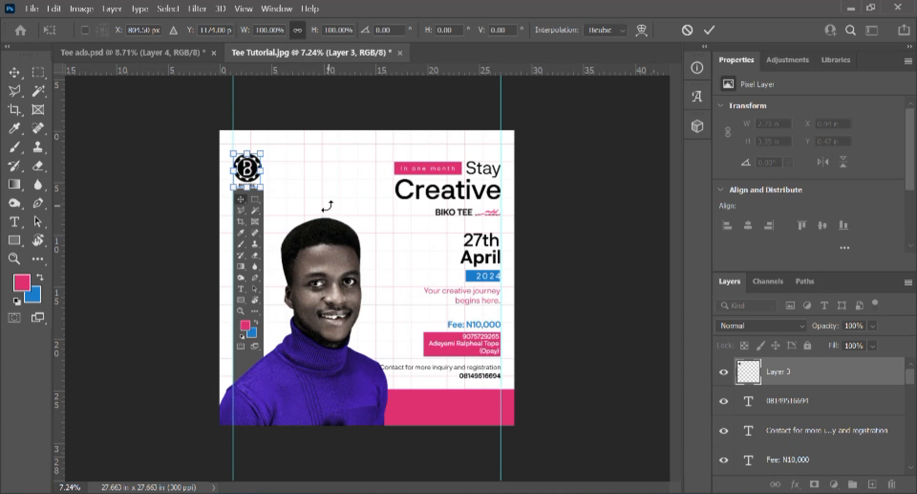
key(shift+Up)
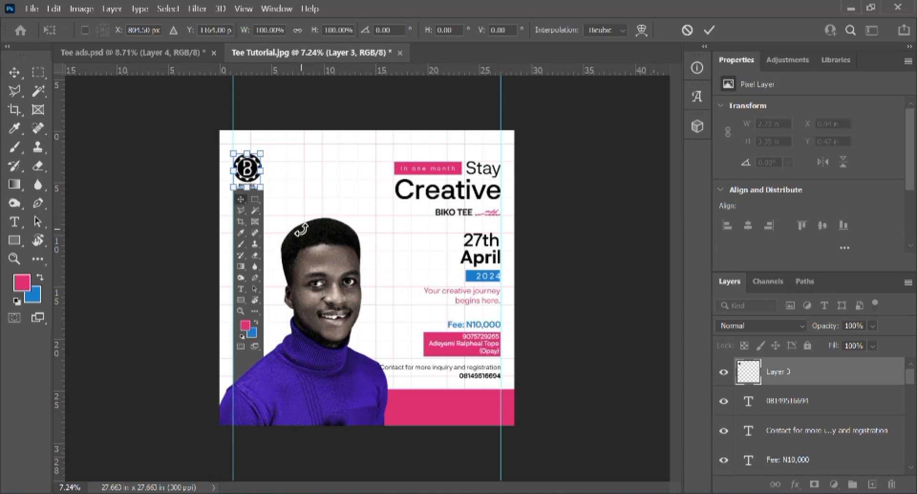
key(Return)
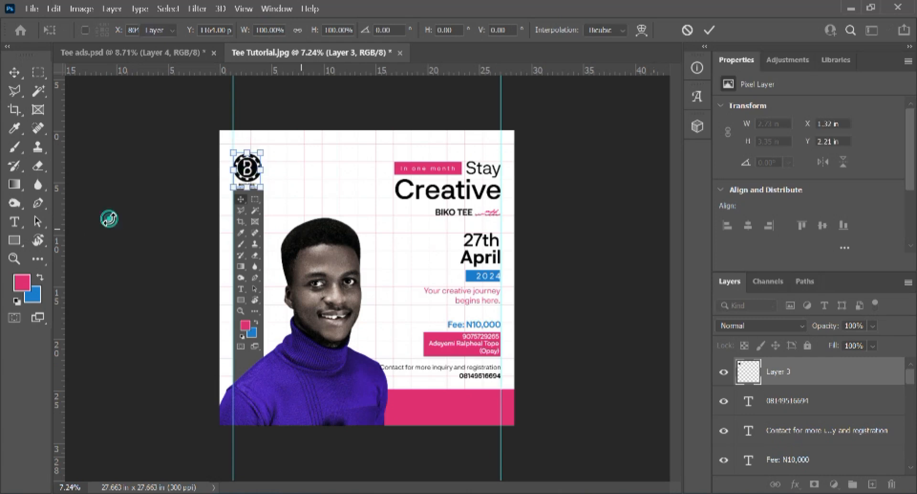
Step: Shorten the toolbar image by pulling its top edge down
click(248, 241)
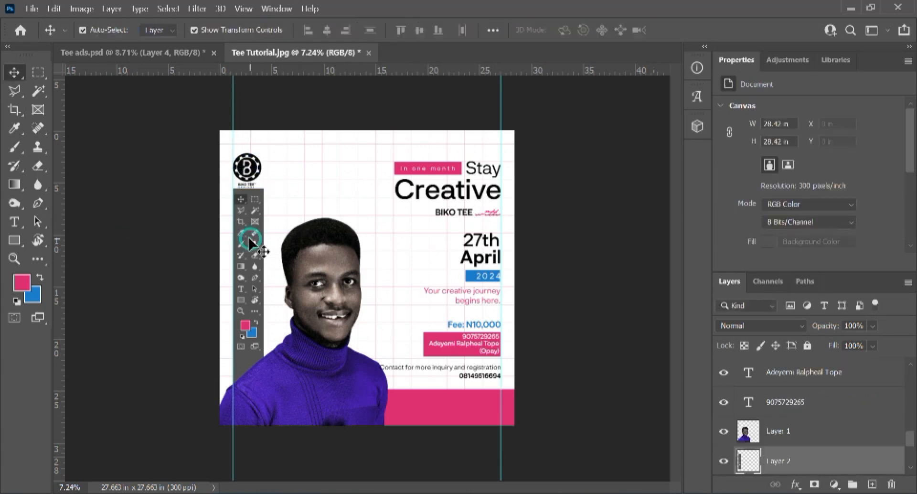
drag(234, 189, 234, 201)
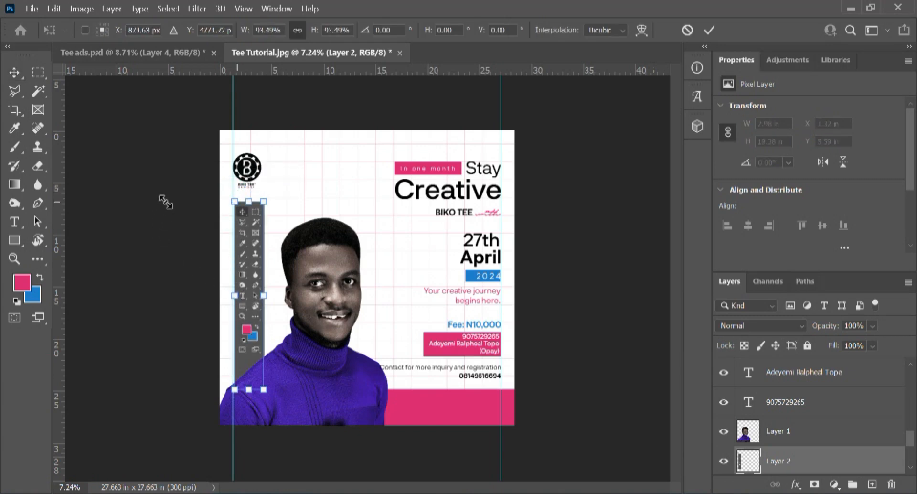
key(Return)
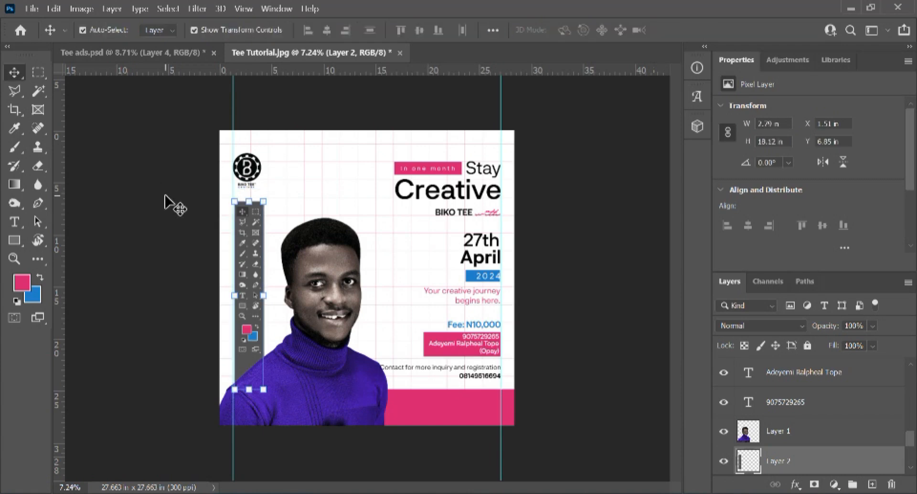
Step: Nudge the logo down in small steps, checking its spacing from the canvas edges
drag(193, 156, 279, 191)
key(shift+Down)
key(shift+Down)
key(shift+Down)
key(shift+Down)
key(shift+Down)
key(shift+Down)
key(shift+Down)
key(shift+Down)
key(shift+Down)
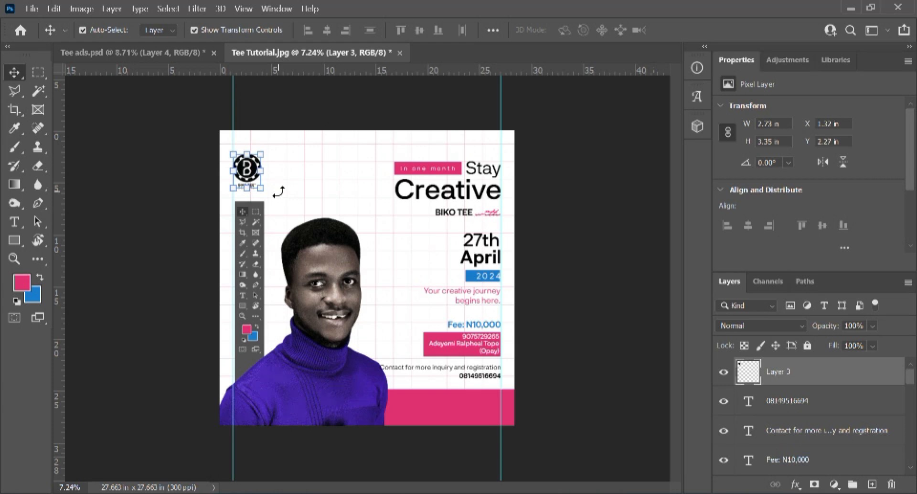
key(shift+Down)
key(shift+Down)
key(shift+Down)
key(shift+Down)
key(shift+Down)
key(shift+Down)
key(shift+Down)
key(shift+Down)
key(shift+Down)
key(shift+Down)
key(shift+Down)
key(shift+Down)
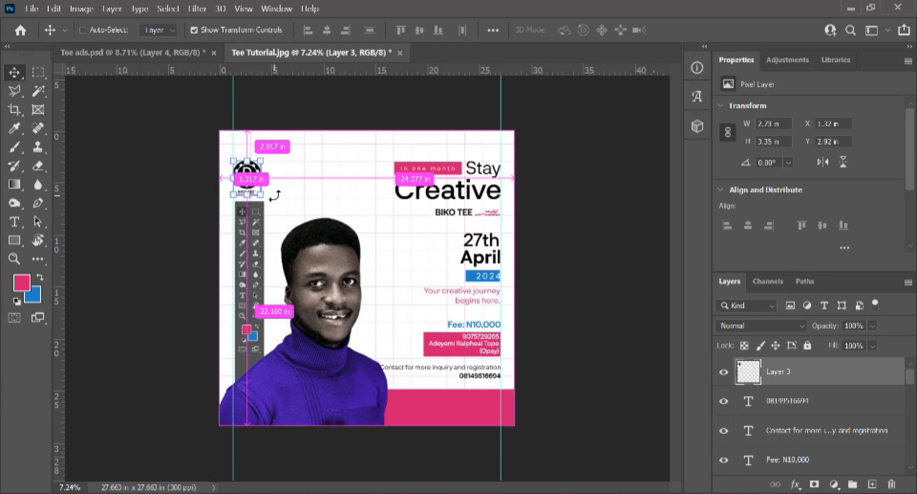
key(ctrl+h)
key(shift+Down)
key(shift+Down)
key(shift+Down)
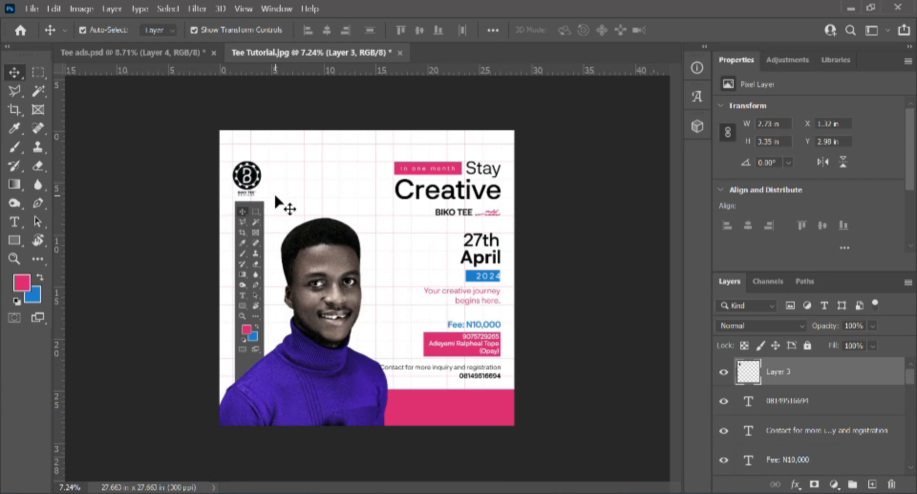
scroll(231, 196, up, 3)
key(shift+Down)
key(shift+Down)
key(shift+Down)
key(shift+Down)
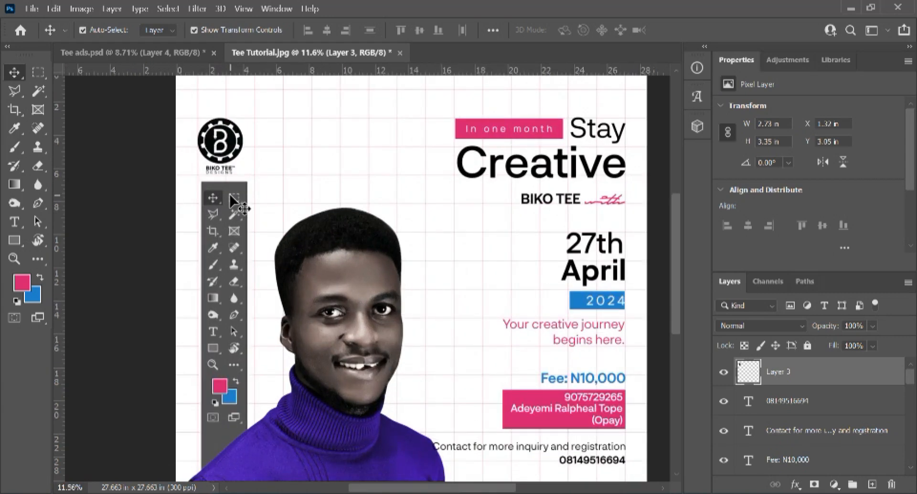
click(124, 206)
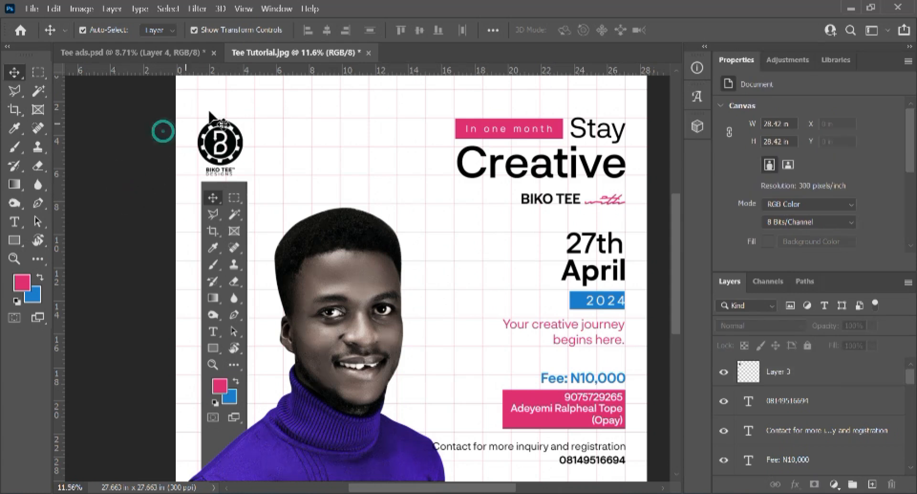
Step: Centre the logo horizontally over the toolbar image, then nudge it slightly left
drag(180, 112, 263, 210)
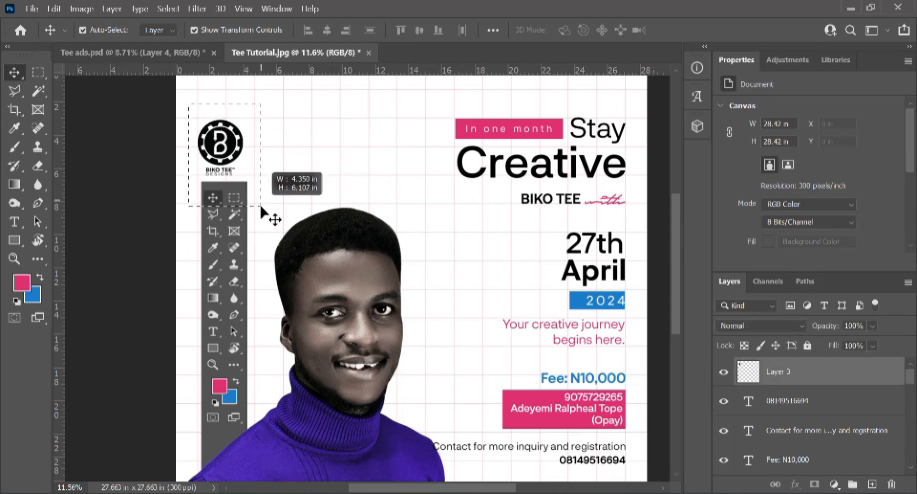
click(328, 30)
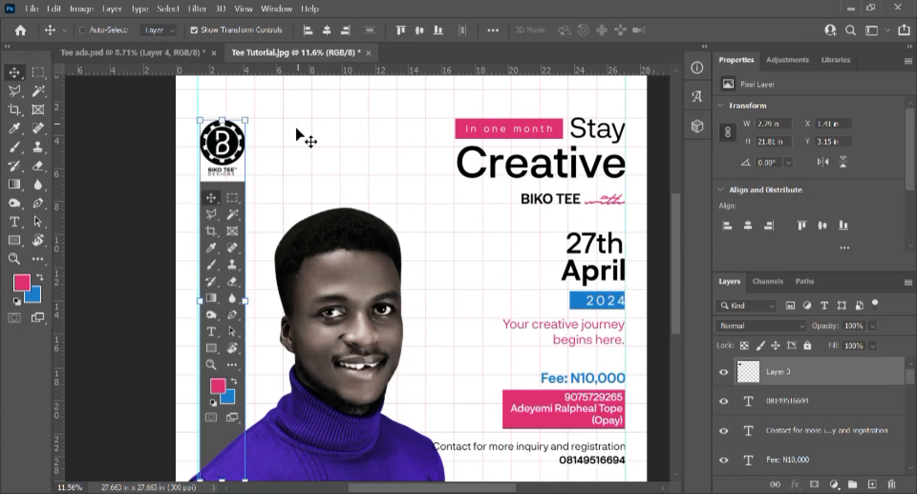
scroll(164, 194, up, 3)
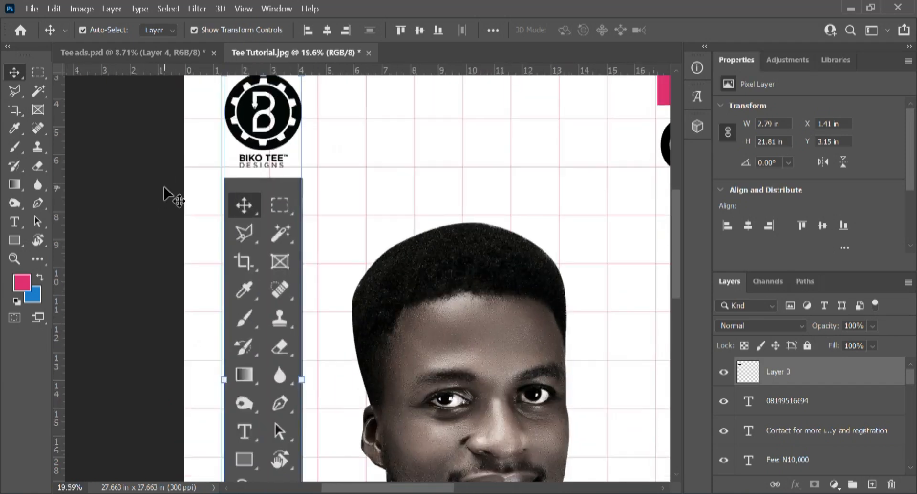
scroll(164, 194, down, 3)
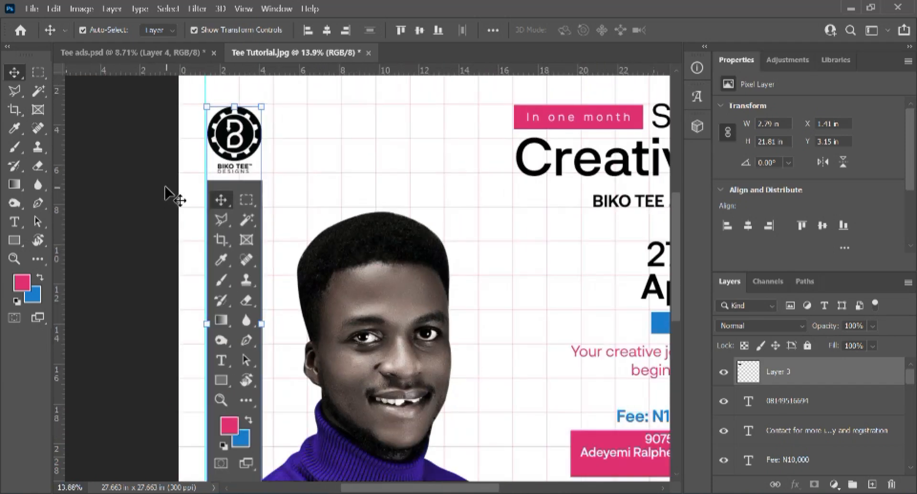
key(Left)
key(Left)
scroll(166, 186, up, 2)
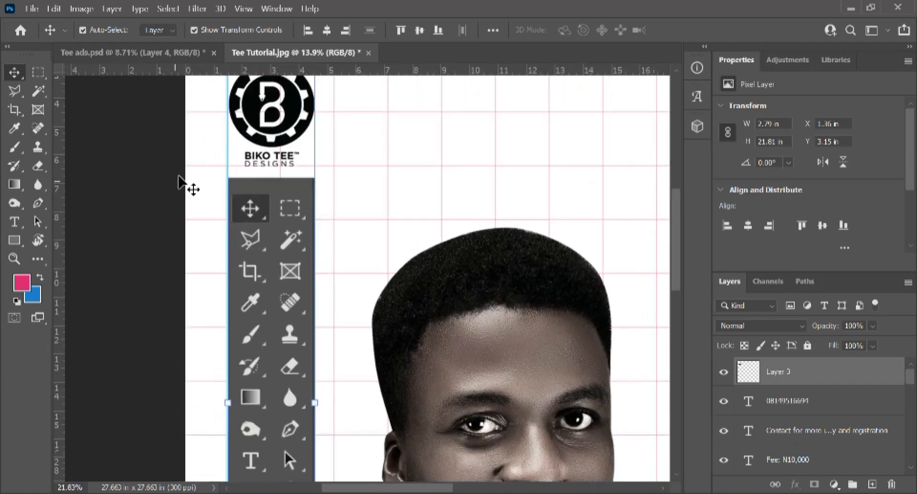
click(128, 180)
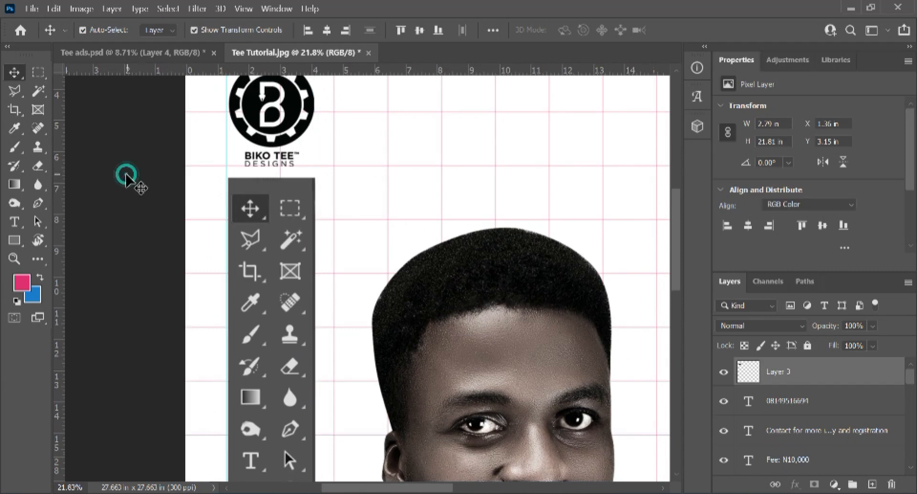
scroll(137, 180, down, 3)
scroll(140, 184, down, 1)
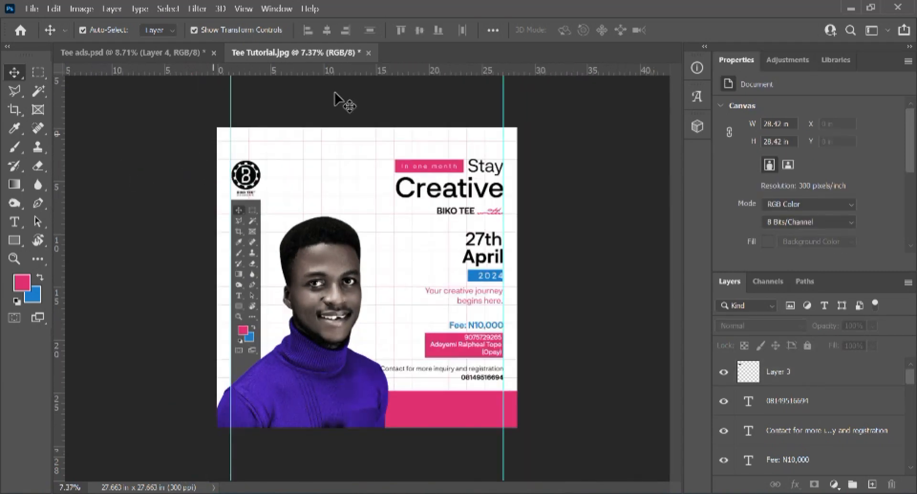
Step: Line the logo up with a temporary horizontal guide, then remove the guide
drag(358, 70, 360, 159)
scroll(246, 185, up, 1)
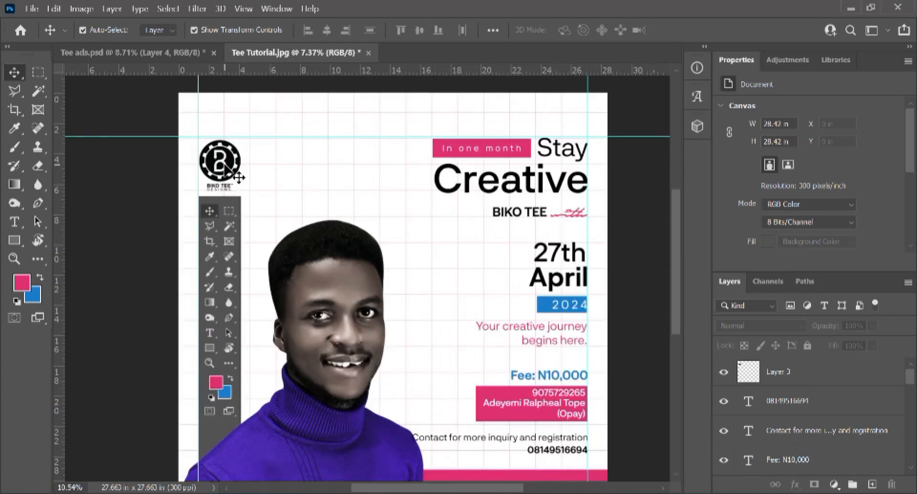
scroll(239, 180, up, 1)
scroll(238, 176, up, 2)
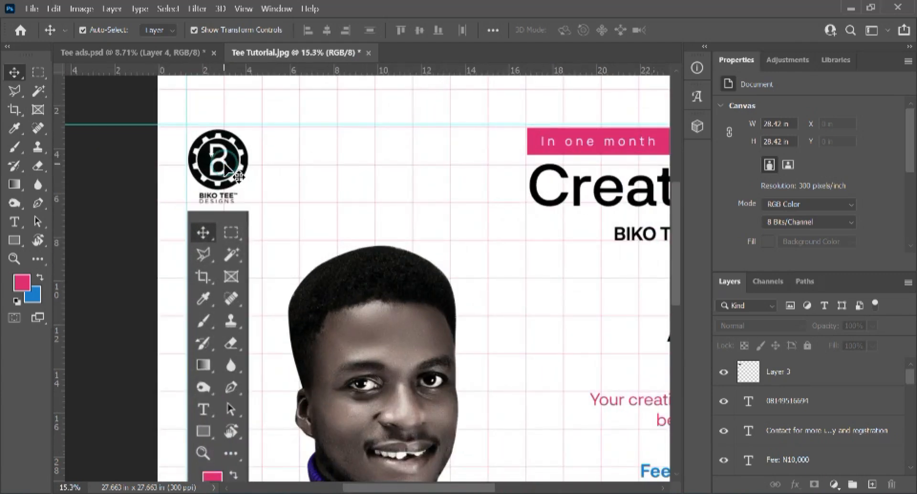
click(207, 164)
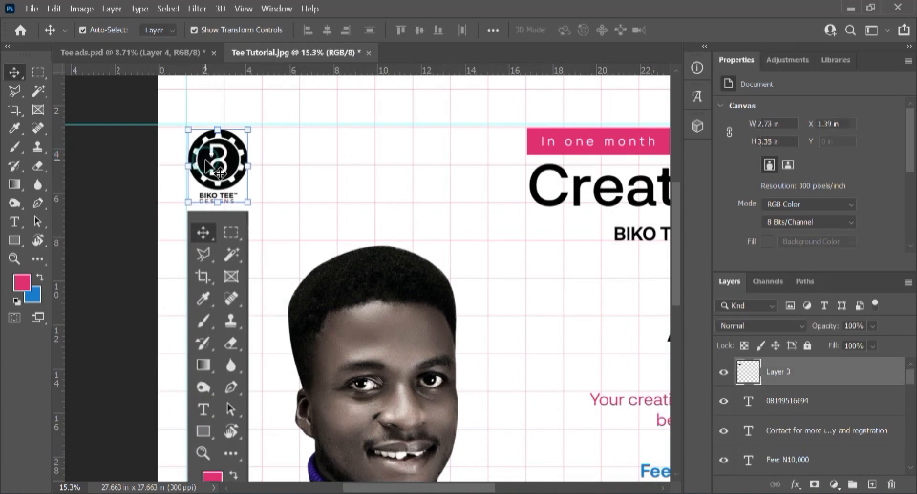
key(Up)
key(Up)
key(Up)
key(Up)
key(Up)
key(Up)
key(Up)
key(Up)
key(Up)
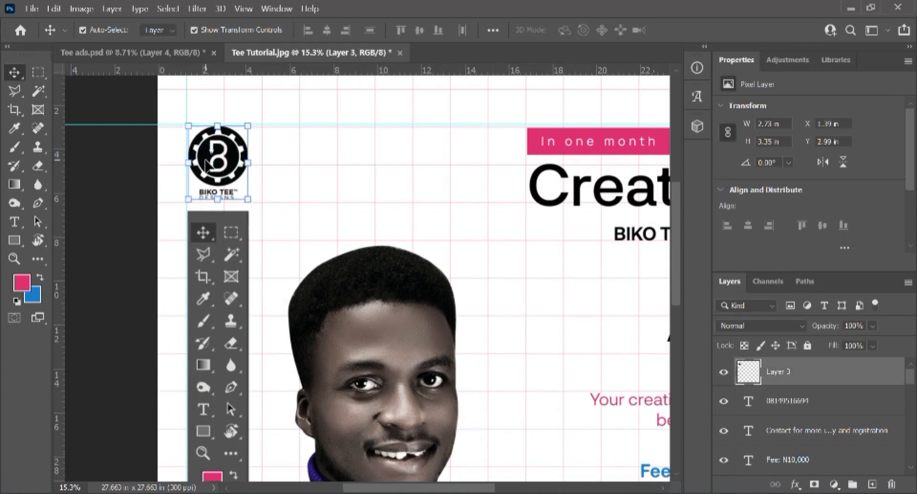
click(119, 205)
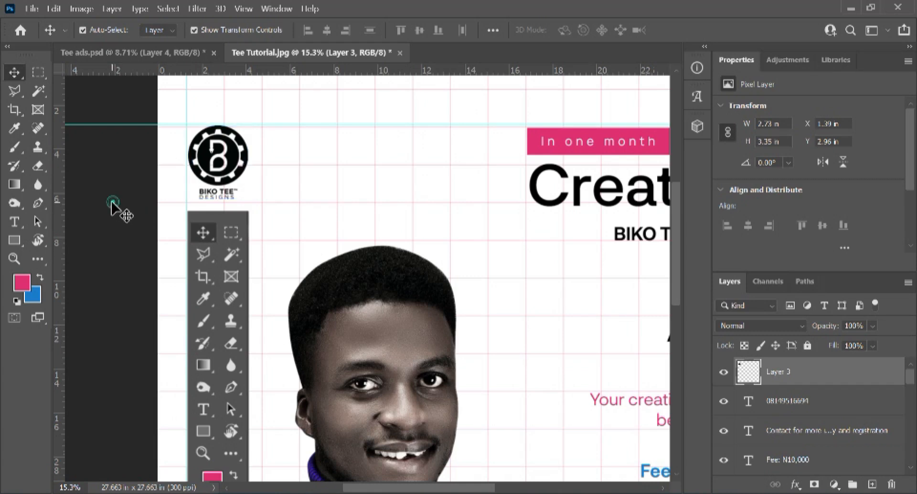
scroll(242, 211, down, 5)
drag(579, 183, 595, 68)
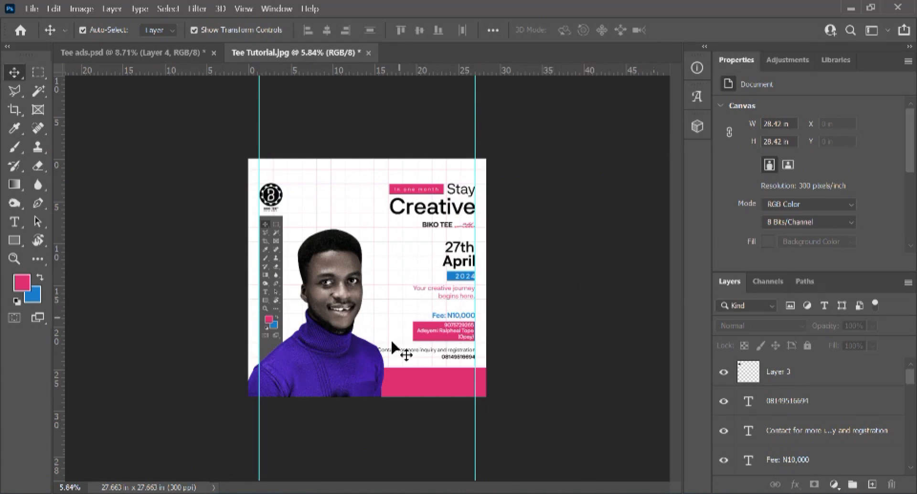
scroll(403, 344, up, 2)
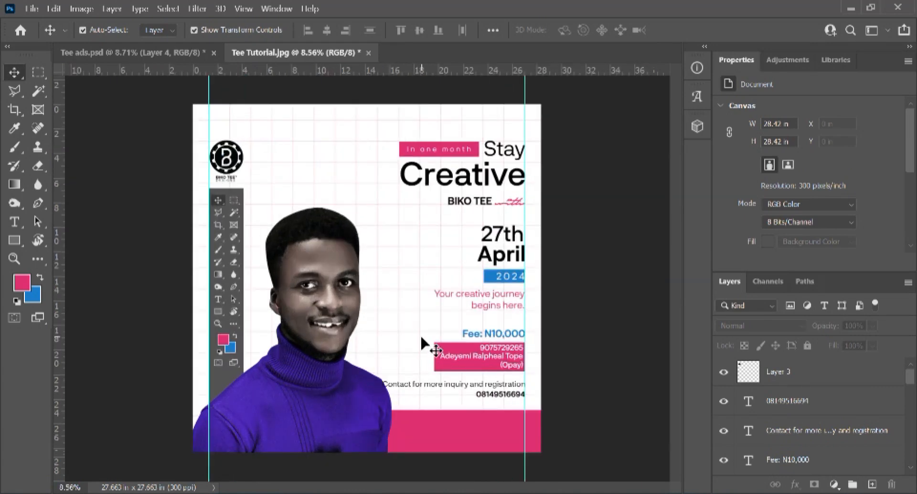
scroll(422, 341, down, 2)
scroll(424, 365, up, 4)
Step: Add the 'Brand Identity/Product Designer' caption as a new text layer in the pink bar
drag(435, 355, 375, 237)
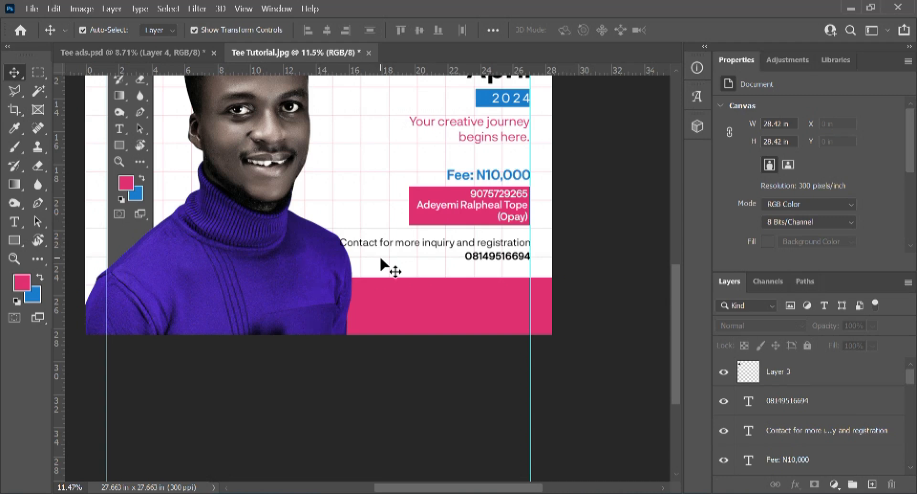
key(t)
click(385, 306)
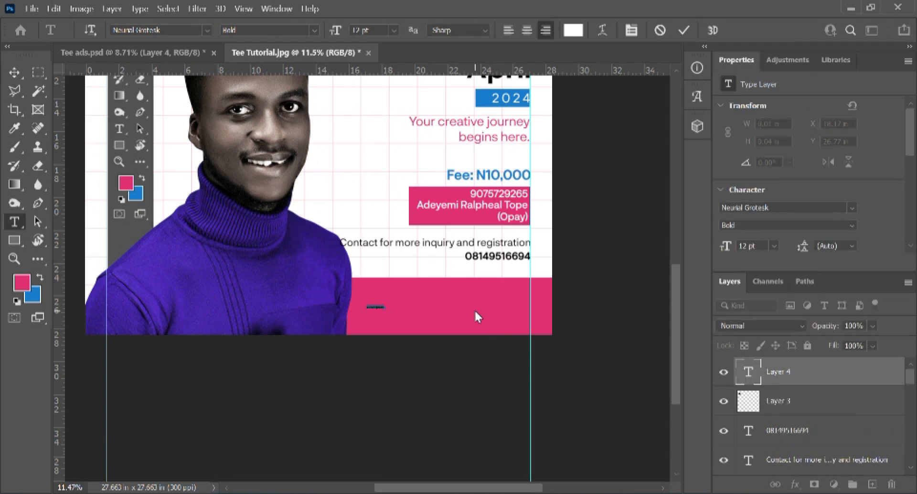
text((Brand Identity/Product Designer))
scroll(401, 325, up, 4)
key(ctrl+Return)
key(v)
scroll(381, 321, down, 10)
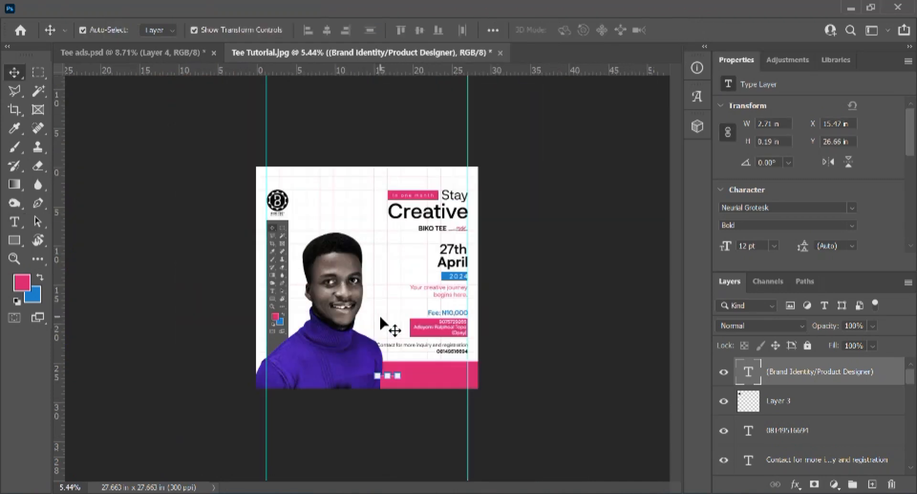
Step: Scale the caption up with Free Transform and nudge it slightly right
key(ctrl+t)
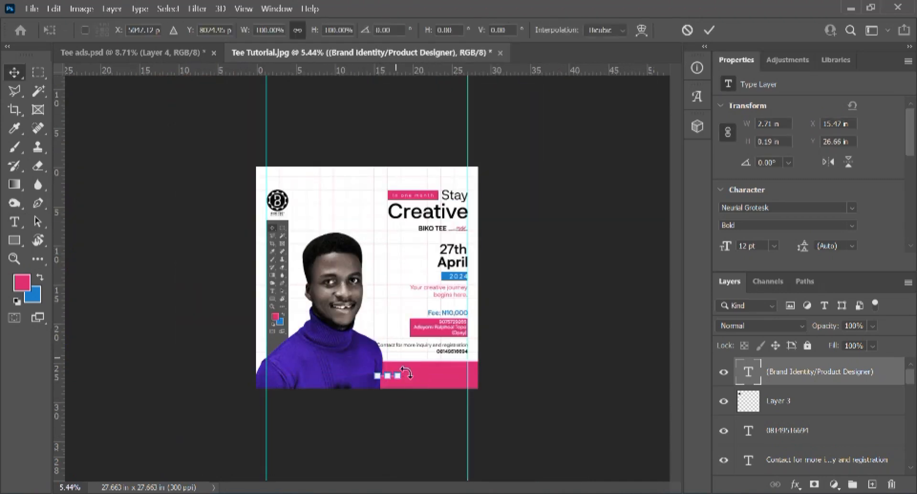
scroll(406, 372, up, 2)
scroll(406, 372, up, 5)
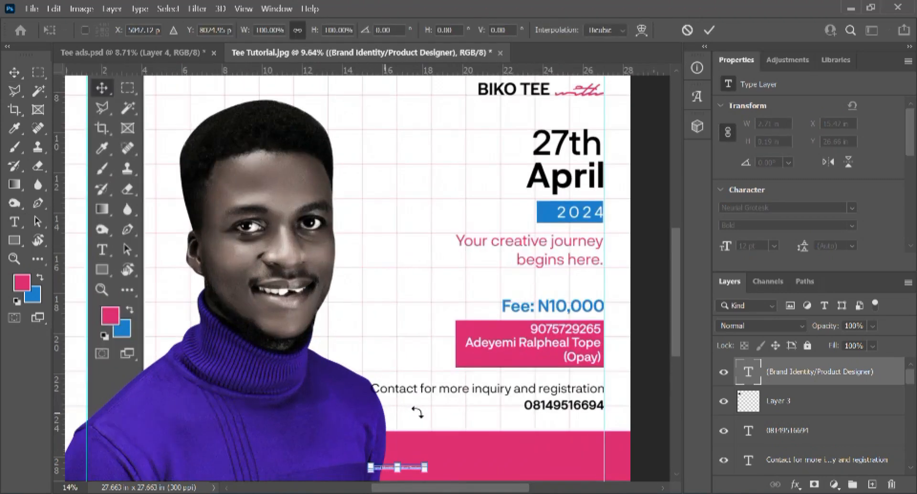
drag(420, 410, 374, 254)
drag(385, 316, 539, 354)
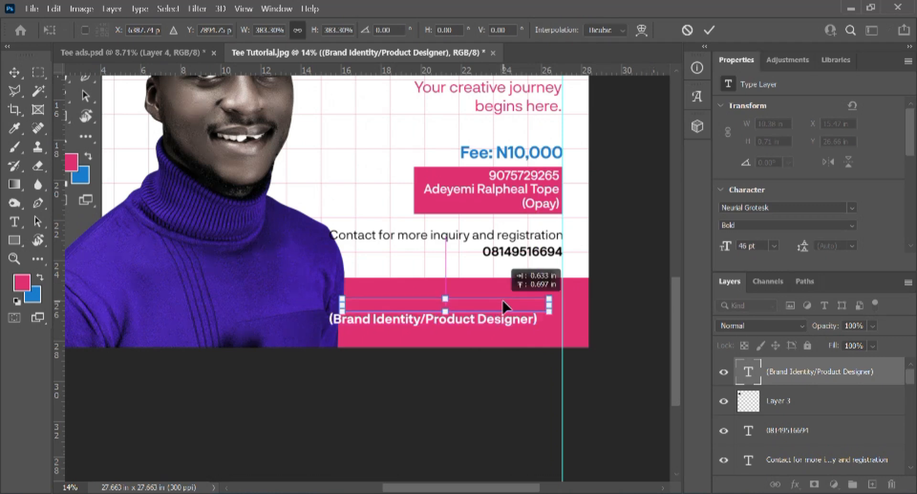
key(Return)
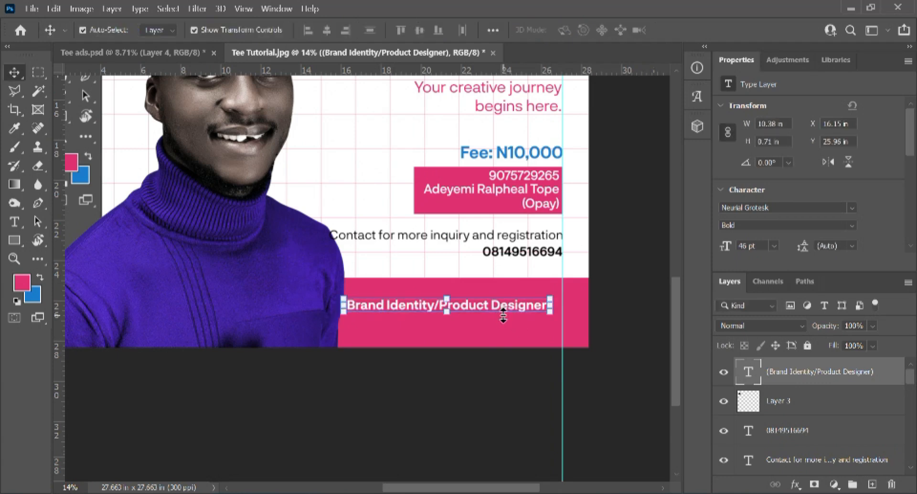
key(shift+Right)
key(shift+Right)
key(shift+Right)
key(shift+Right)
key(shift+Right)
key(shift+Right)
key(shift+Right)
key(shift+Right)
key(shift+Right)
key(shift+Right)
key(shift+Right)
key(shift+Right)
key(shift+Right)
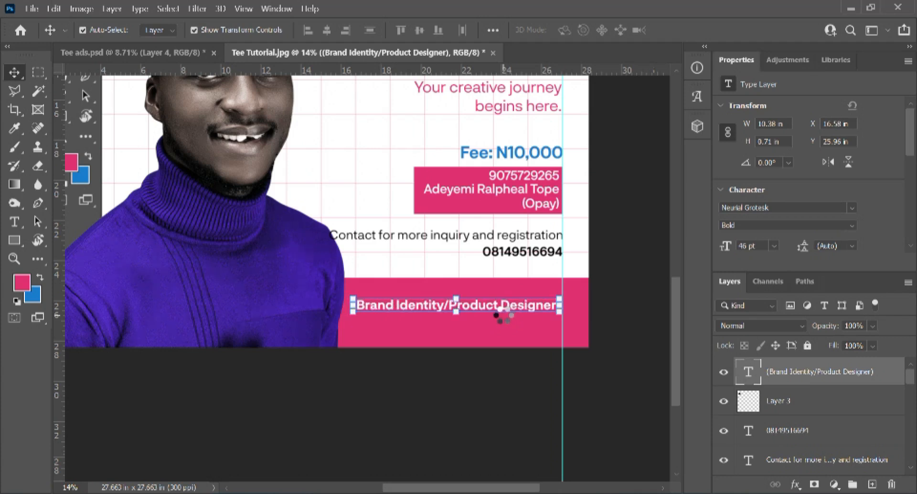
Step: Change the bottom banner's fill from pink to a sampled blue
click(643, 211)
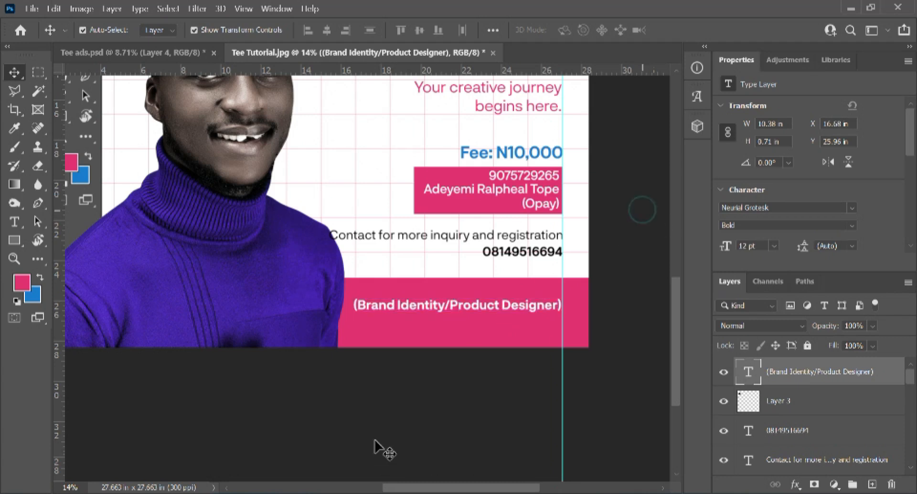
click(409, 342)
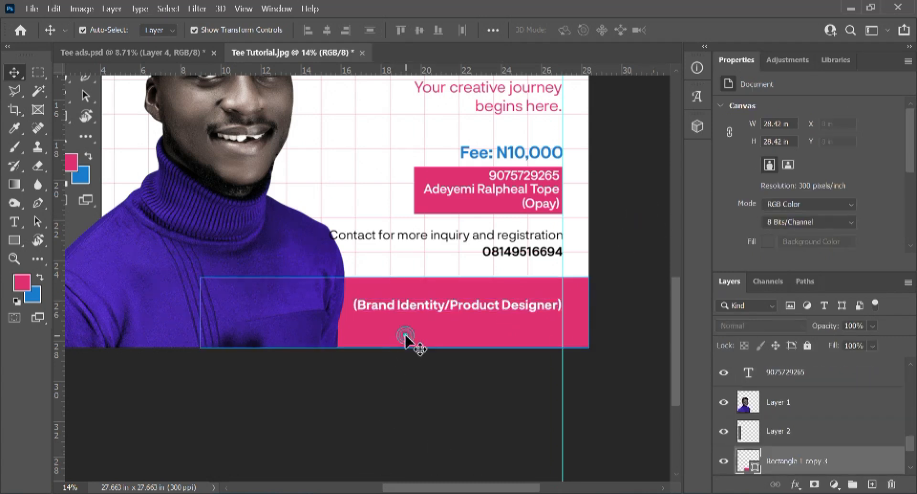
double_click(746, 461)
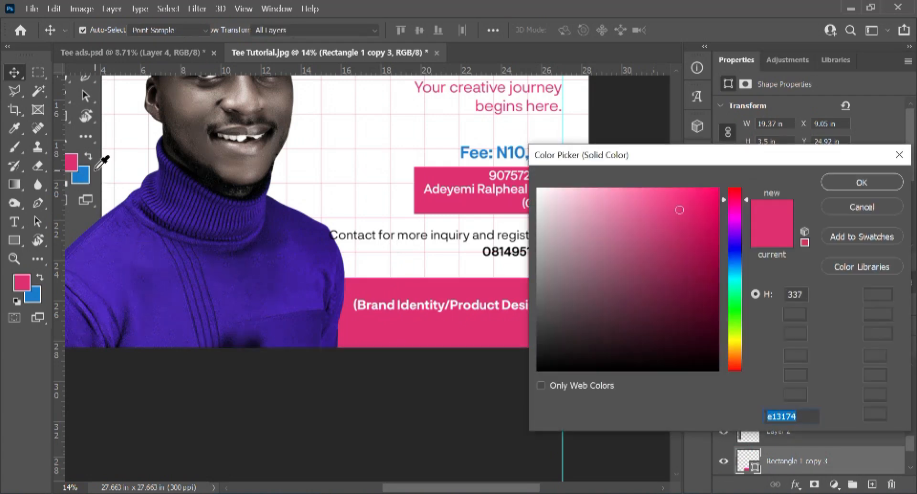
click(82, 175)
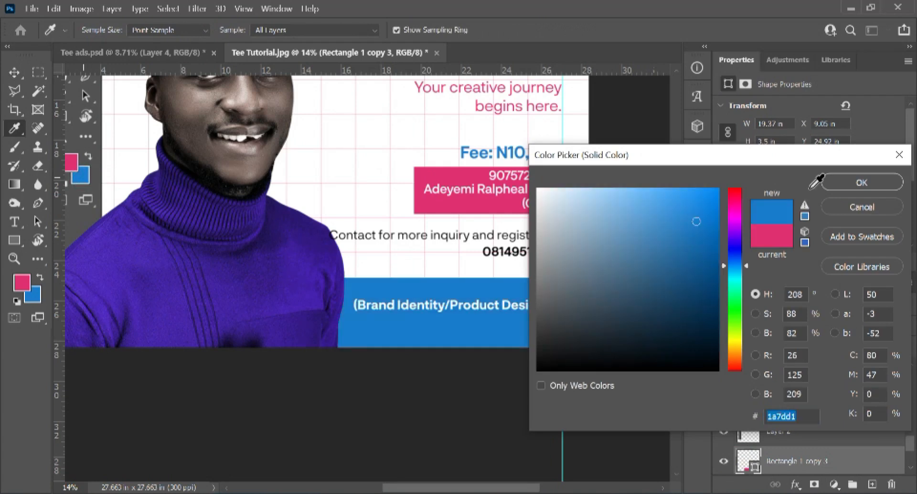
click(845, 183)
key(v)
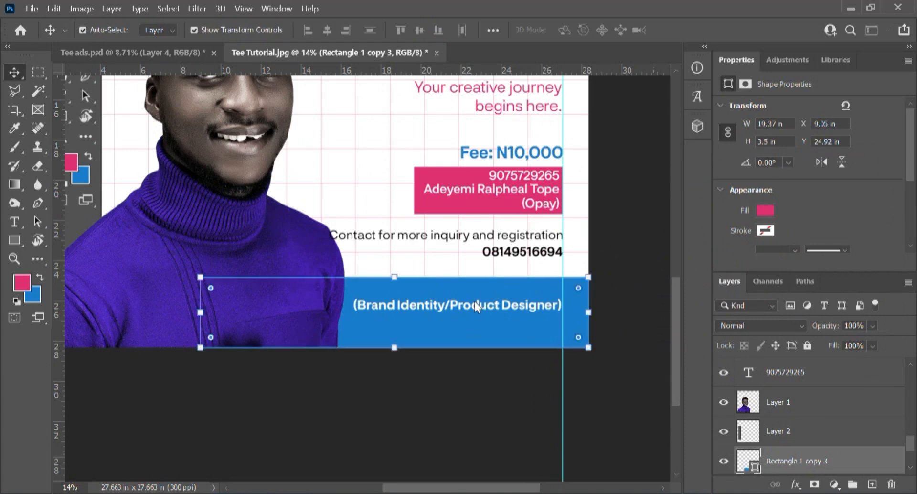
Step: Recolour the Brand Identity/Product Designer text near-black (010101)
key(t)
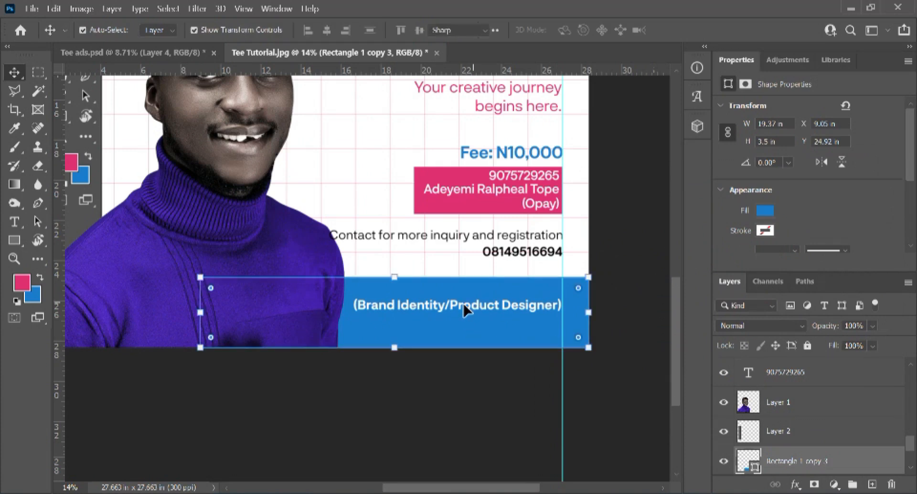
click(458, 304)
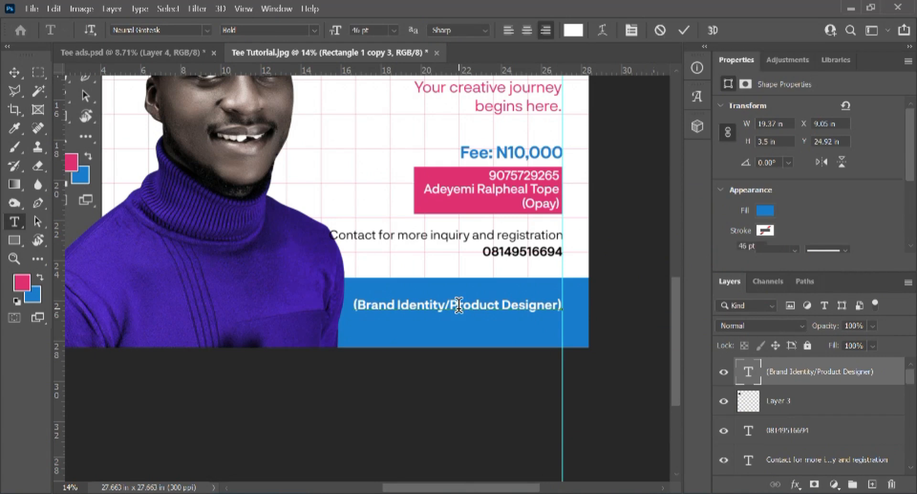
key(ctrl+a)
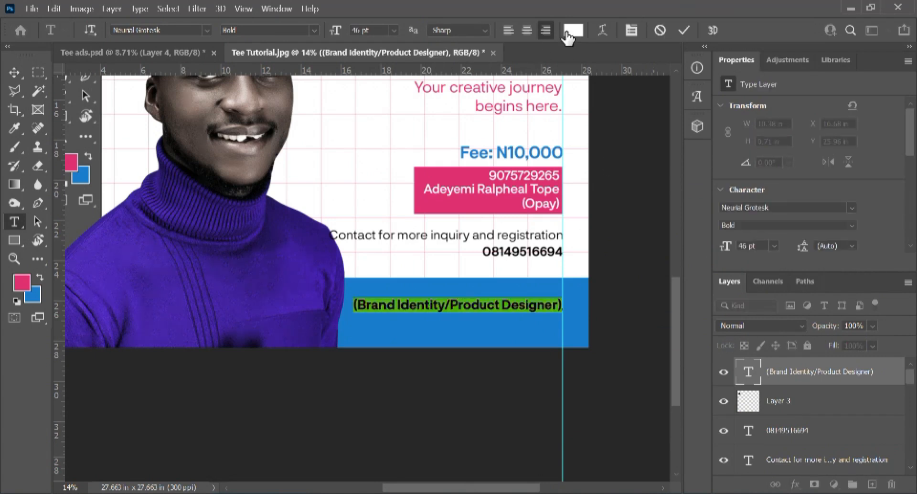
click(572, 30)
click(612, 341)
drag(529, 367, 512, 372)
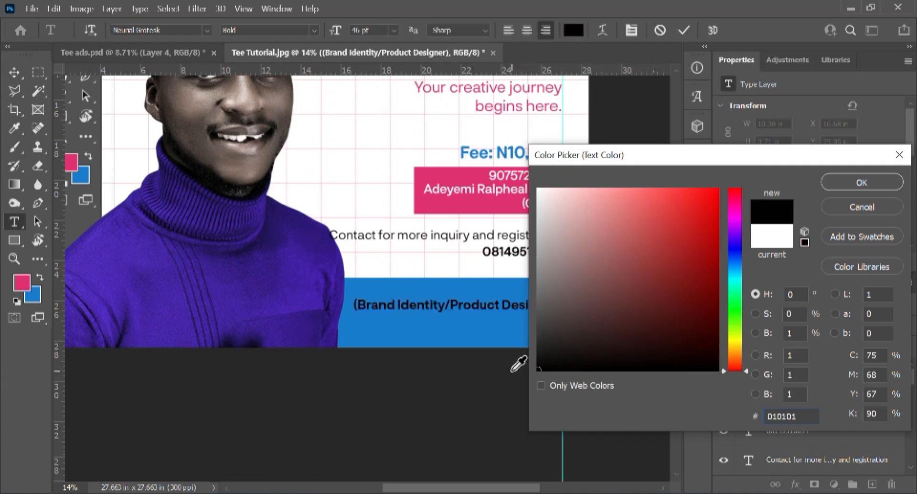
click(862, 183)
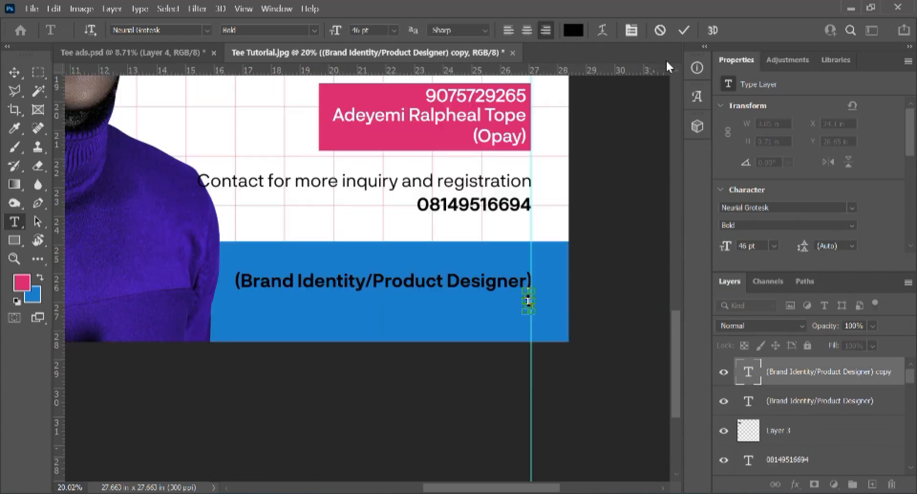
Step: Try Regular Italic and Medium font weights in the Character panel, then commit the text
key(ctrl+t)
text(t)
click(678, 222)
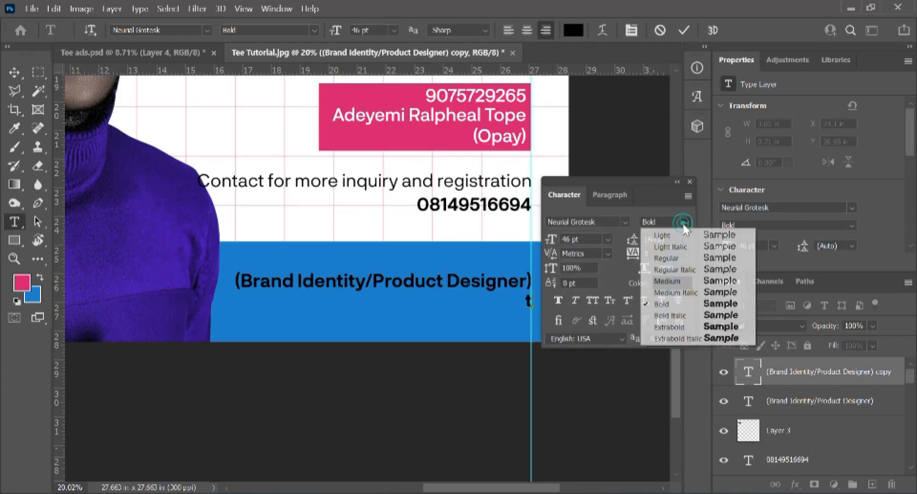
click(677, 269)
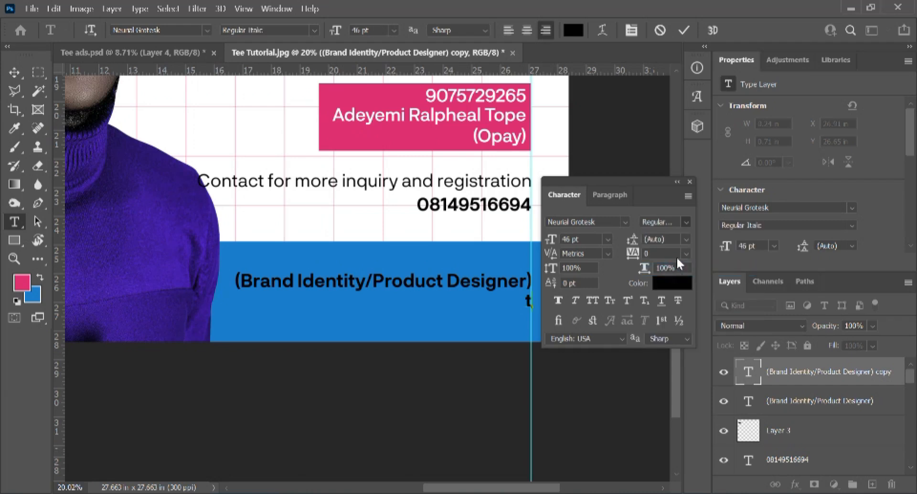
click(685, 222)
click(674, 279)
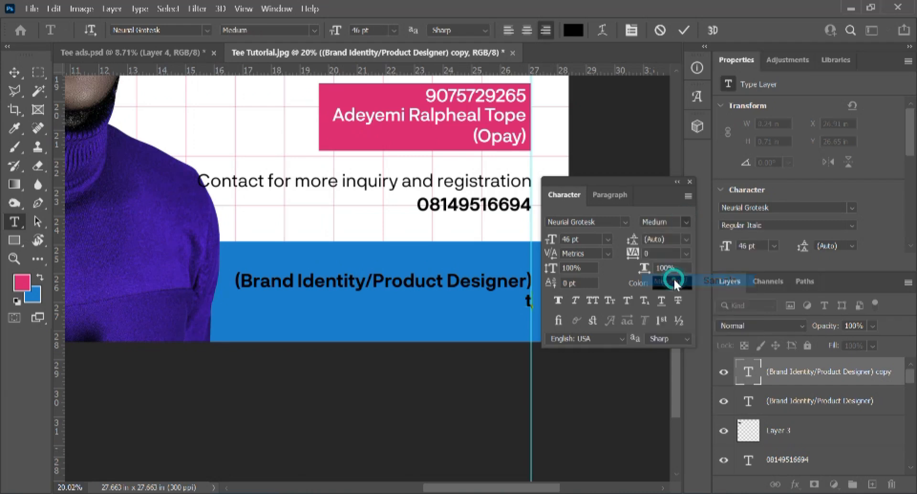
key(ctrl+a)
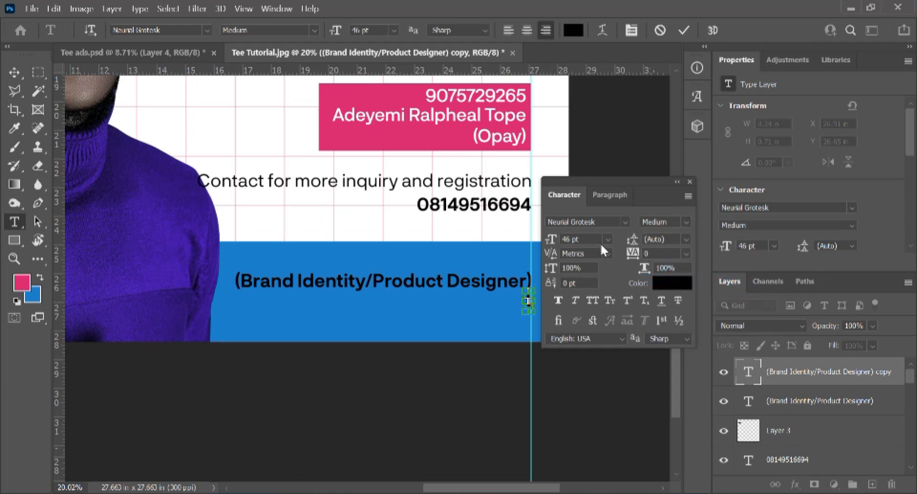
text(t)
click(677, 183)
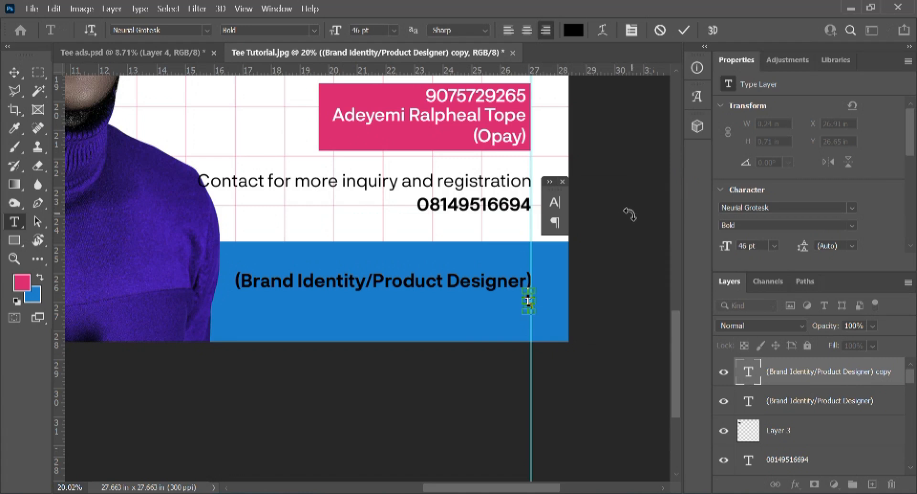
click(563, 181)
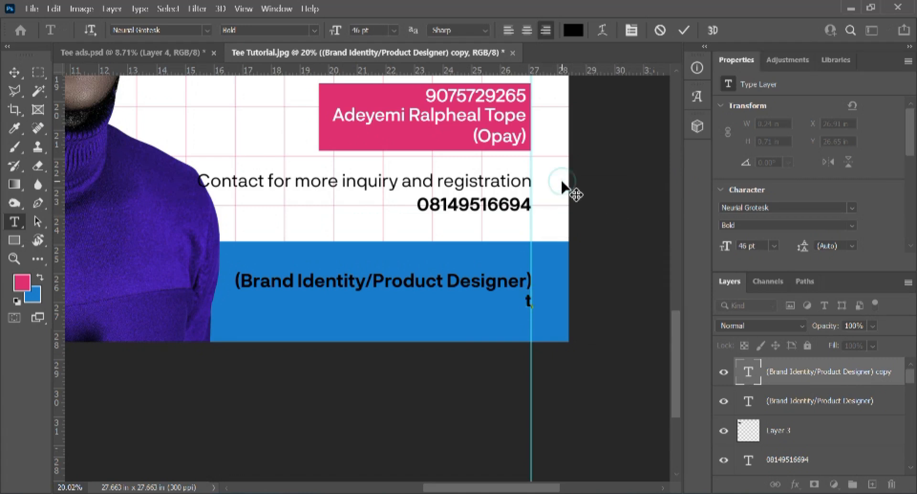
click(661, 30)
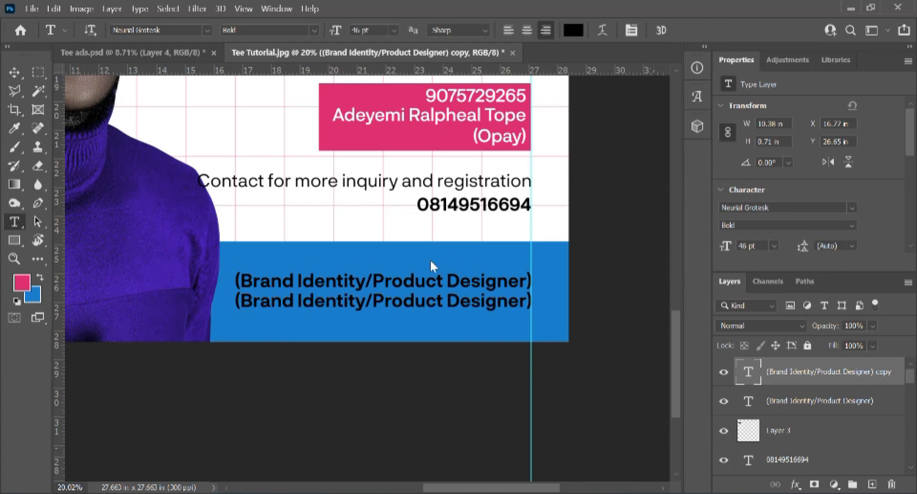
Step: Replace the duplicated caption line's text with 'Instructor'
click(407, 302)
key(ctrl+a)
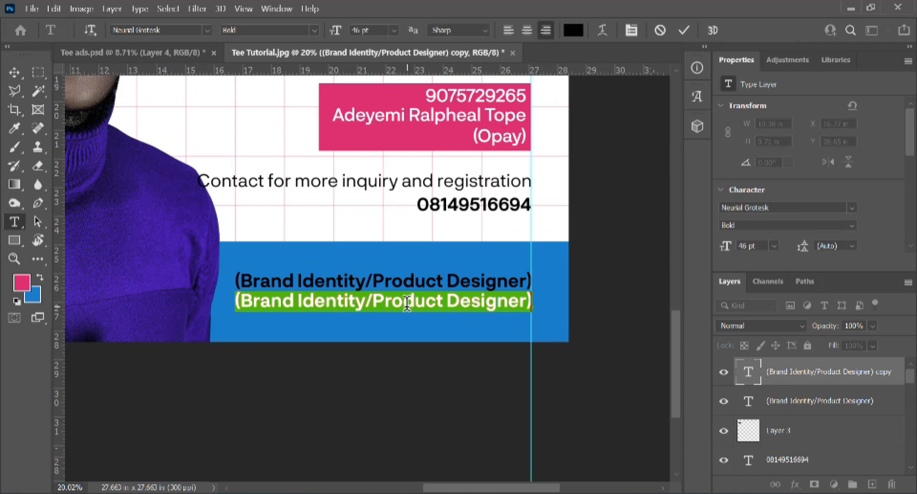
key(BackSpace)
text(Instru)
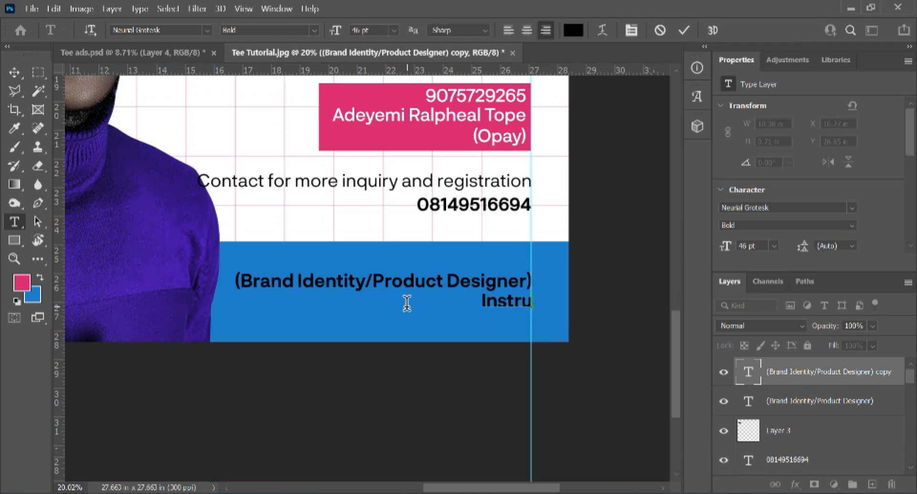
text(ctor)
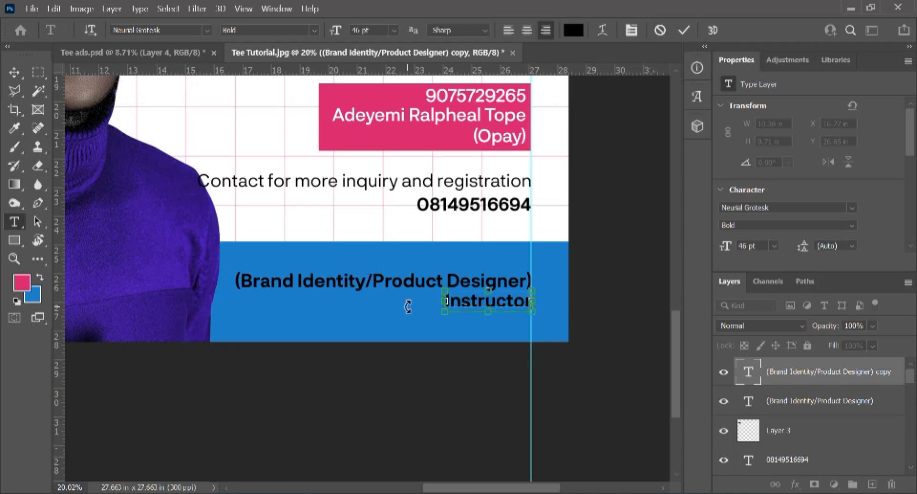
Step: Give 'Instructor' Optical kerning and Regular weight, and commit it
key(ctrl+a)
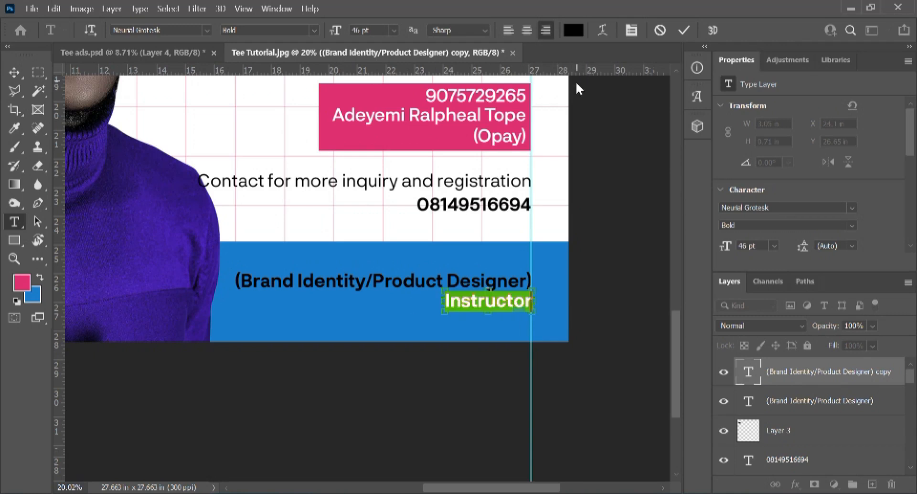
key(ctrl+t)
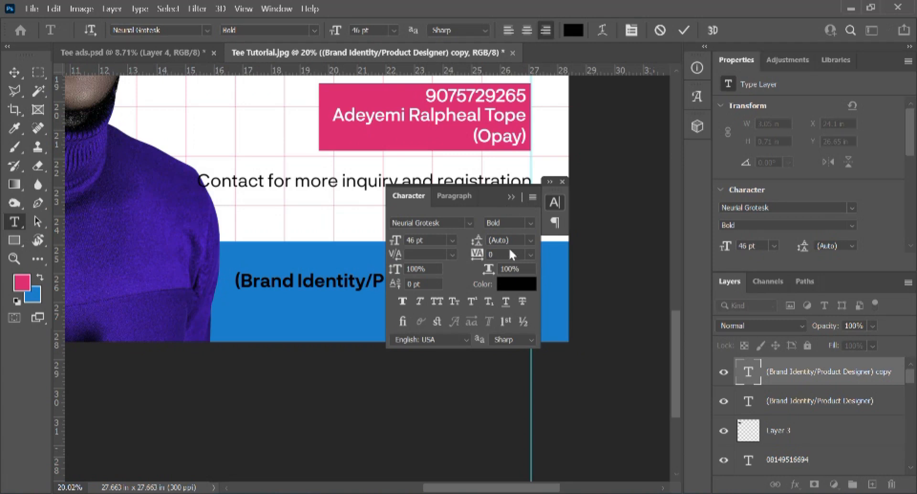
click(517, 284)
click(451, 257)
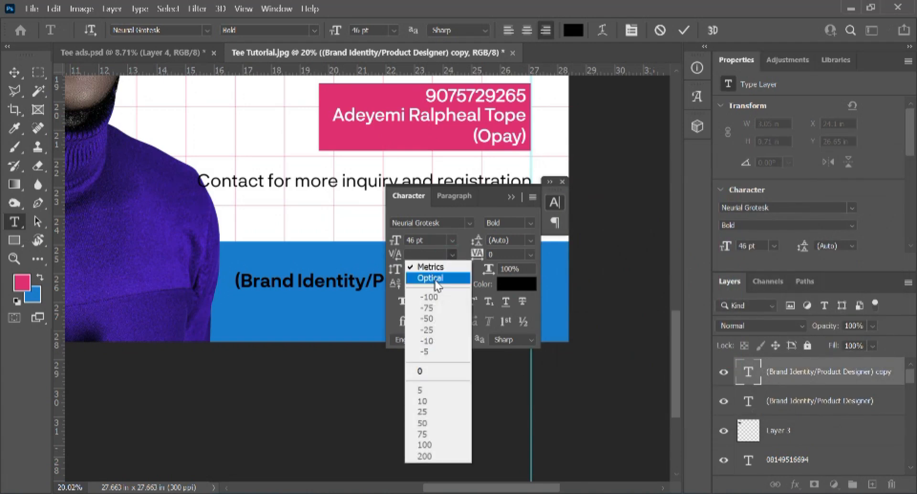
click(437, 279)
click(531, 224)
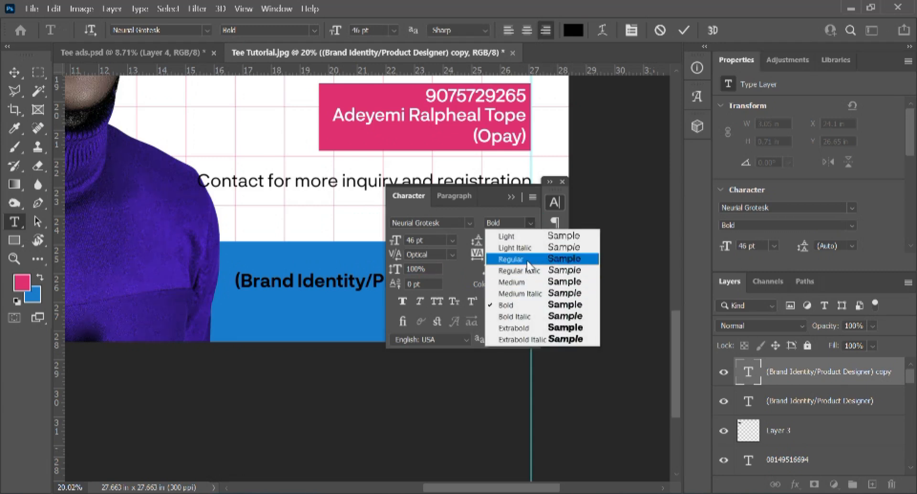
click(527, 260)
click(562, 182)
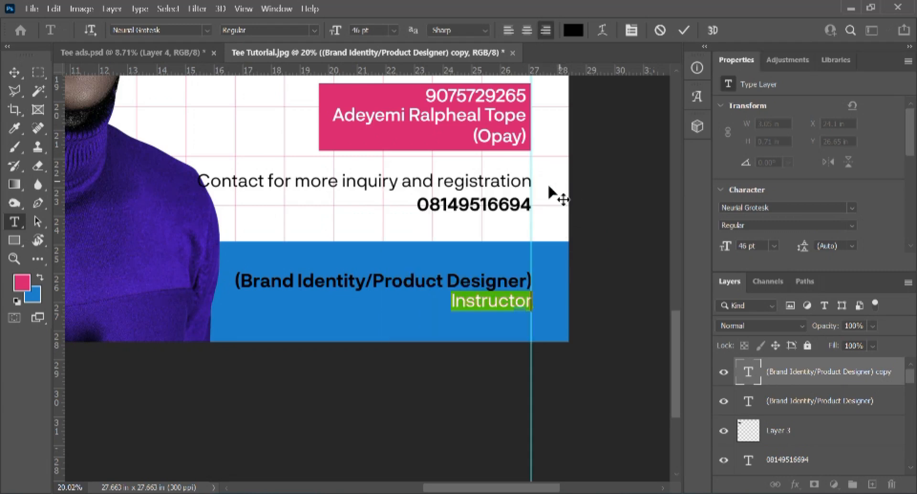
click(679, 30)
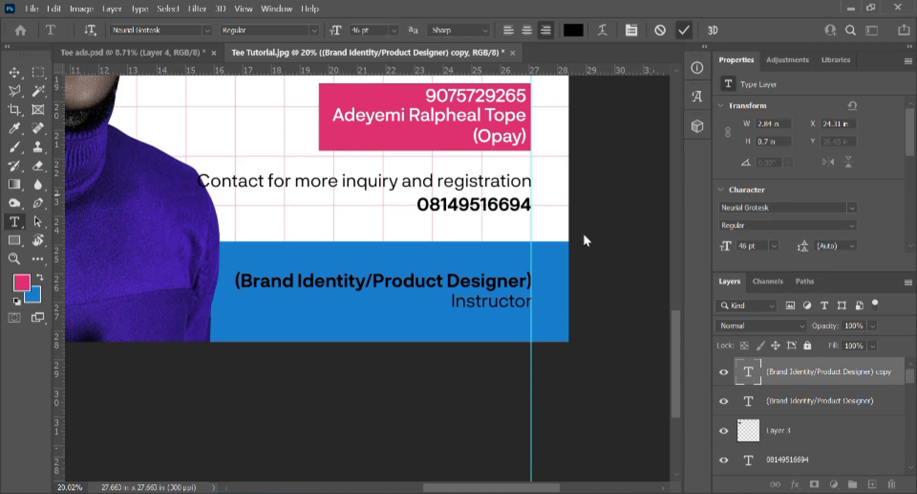
key(v)
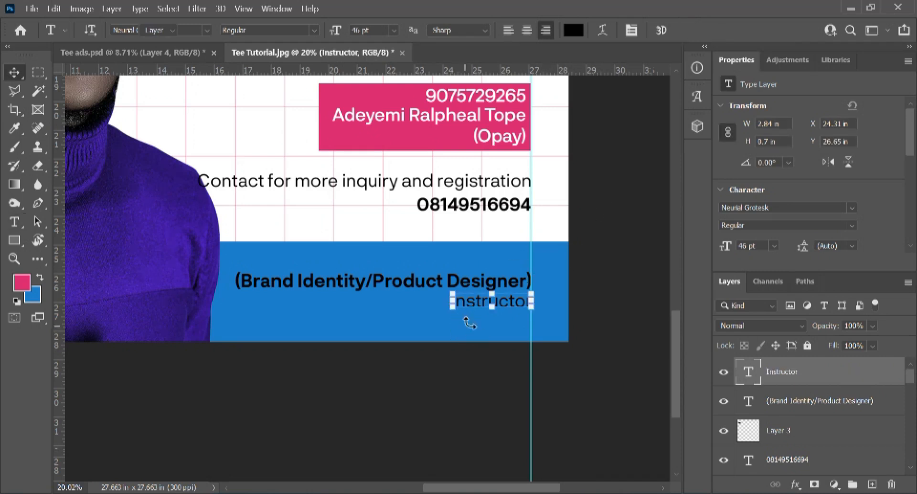
Step: Lock the blue banner layer, then undo an unwanted left alignment of the layers above it
click(255, 263)
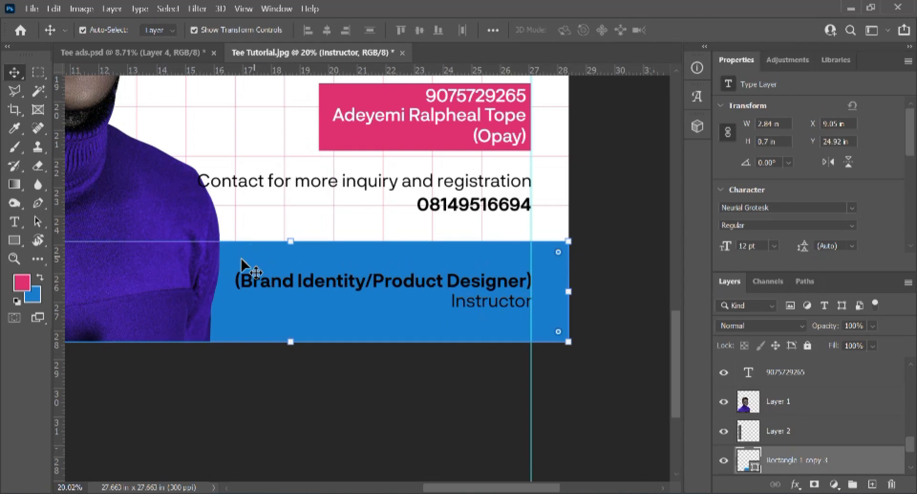
click(807, 345)
drag(240, 261, 499, 335)
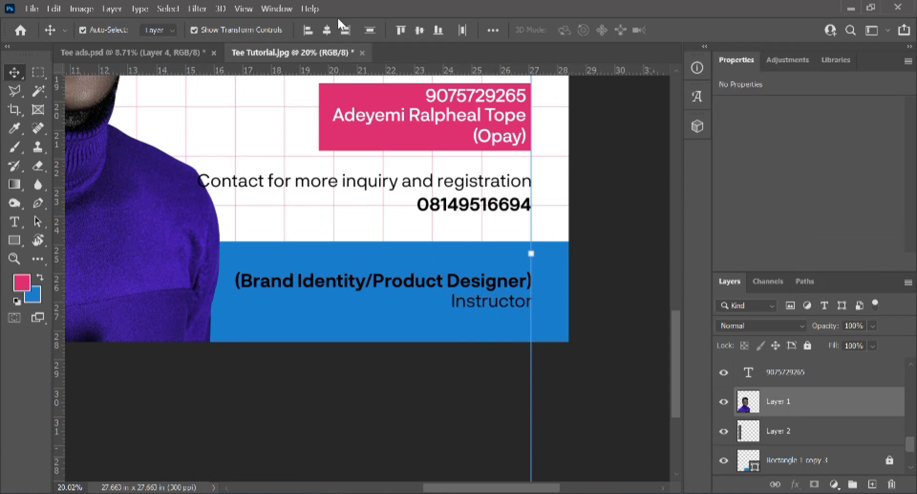
click(307, 31)
key(ctrl+z)
key(ctrl+0)
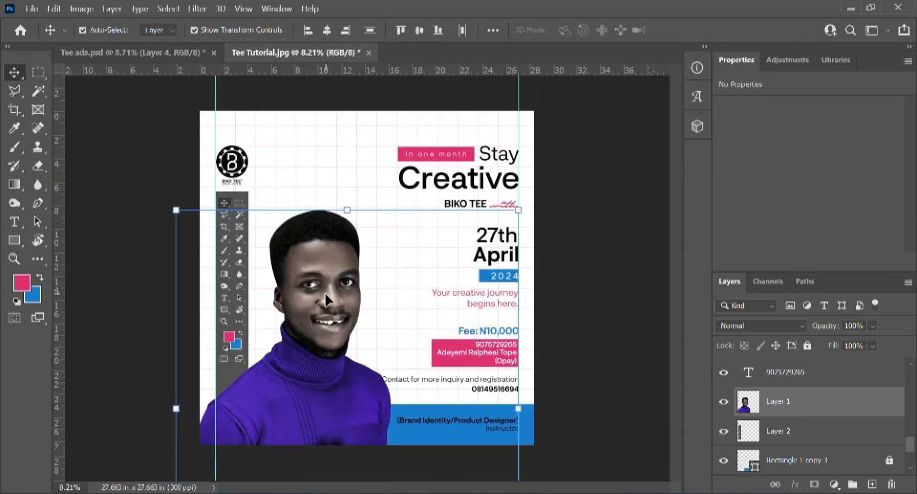
Step: Lock the man's photo layer and select the Brand Identity/Product Designer text block
click(579, 305)
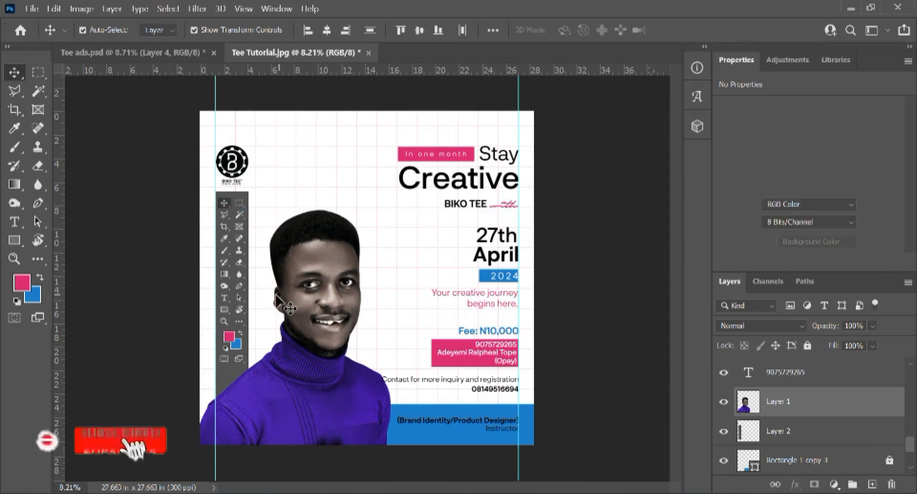
click(243, 299)
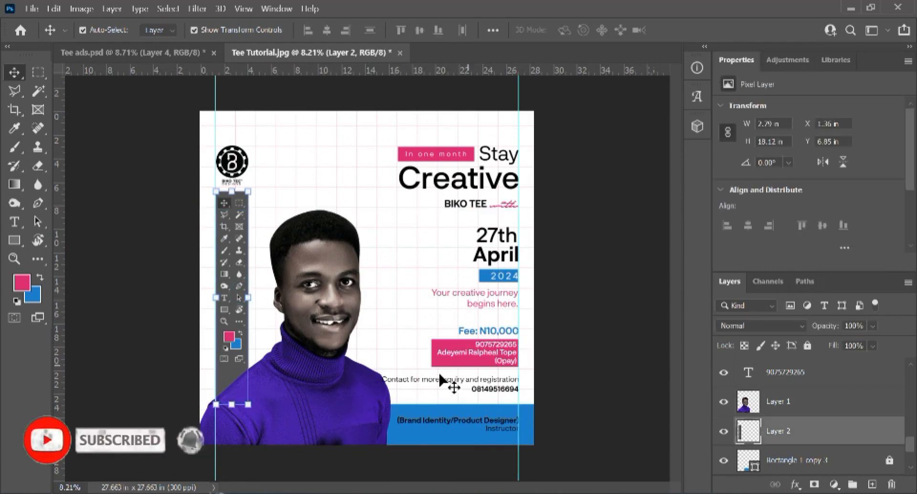
click(354, 377)
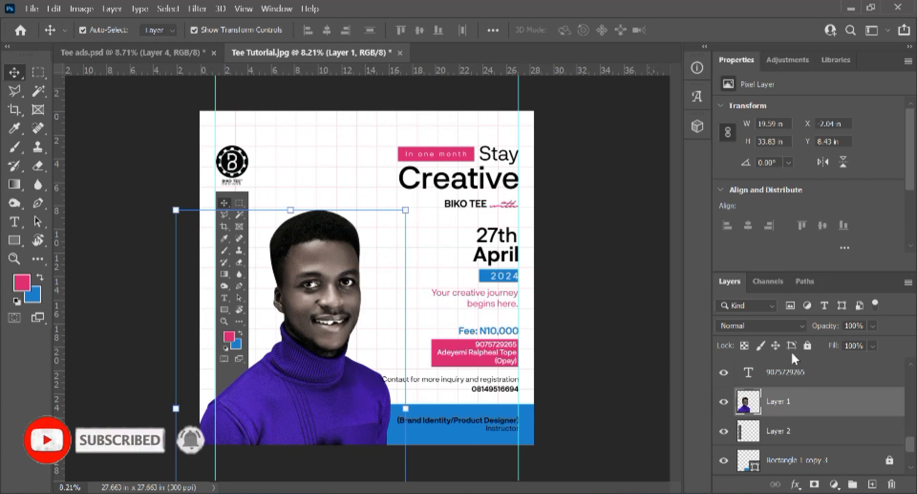
click(808, 345)
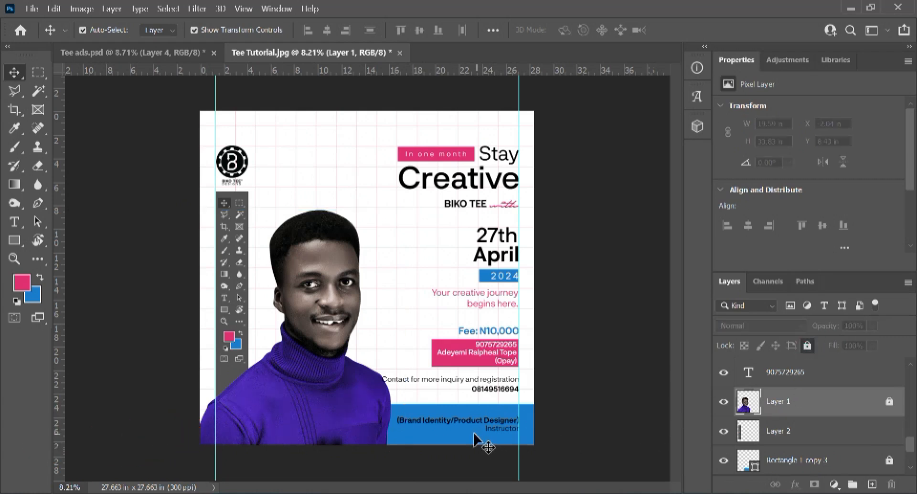
scroll(481, 440, up, 2)
drag(461, 376, 516, 257)
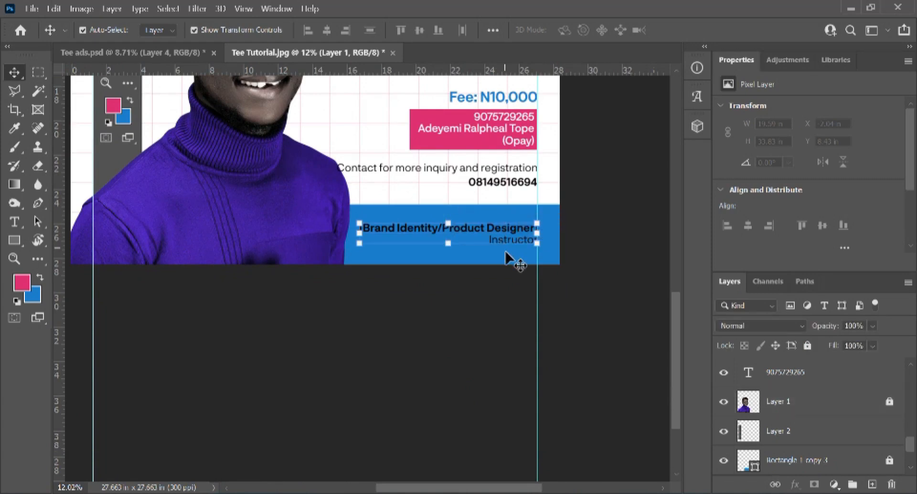
Step: Left-align the Brand Identity/Product Designer and Instructor lines, then deselect to review the flyer
click(308, 32)
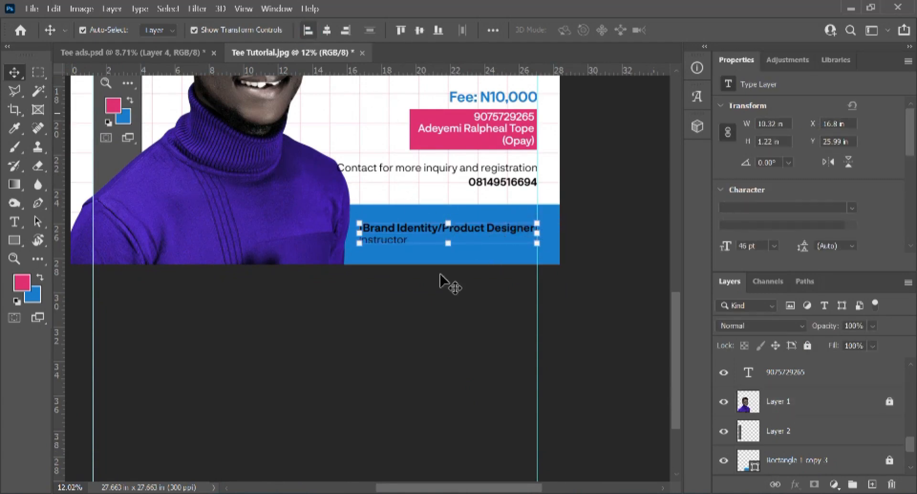
click(590, 316)
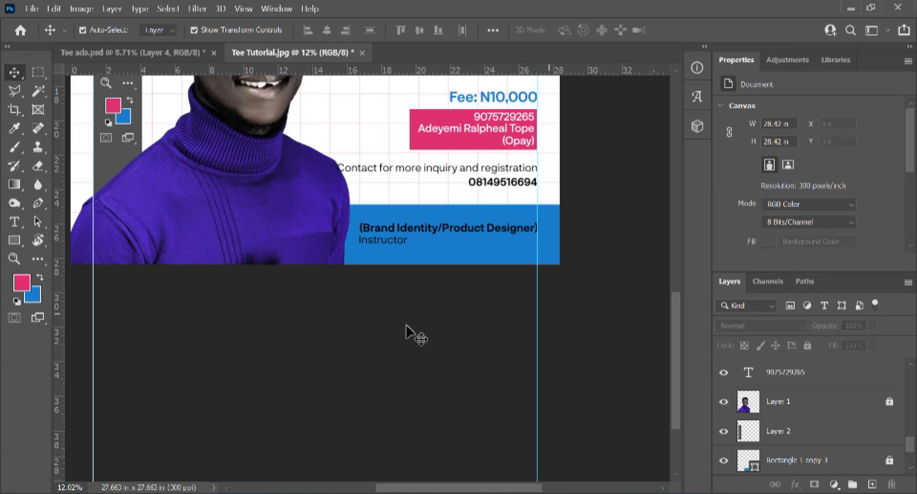
scroll(372, 263, up, 4)
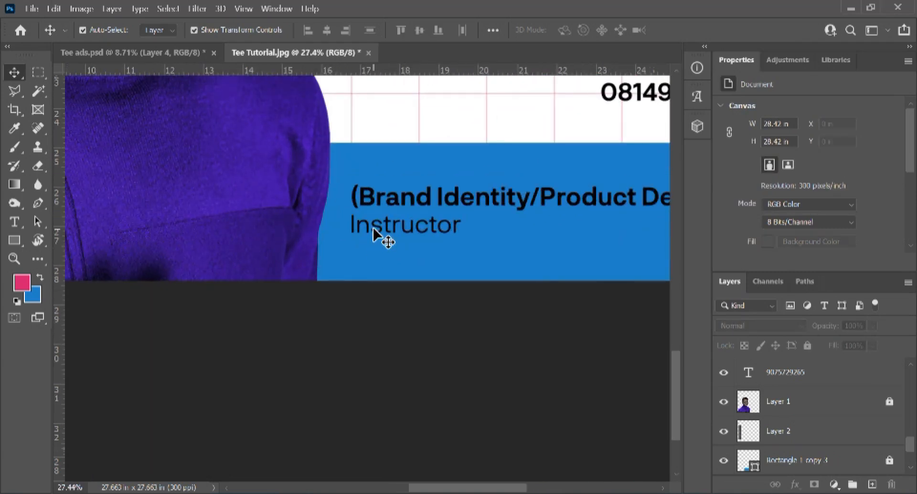
scroll(373, 234, down, 4)
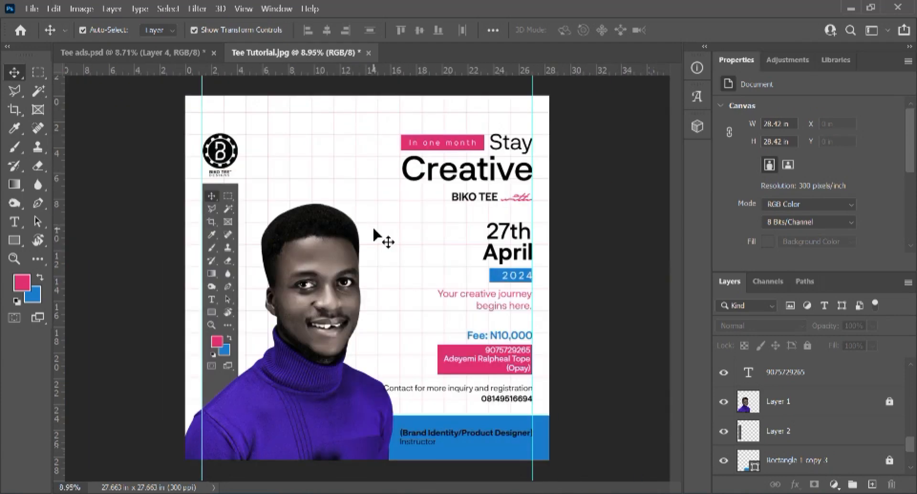
Step: Unlock Layer 1 and select the 'Contact for more inquiry and registration' text layer
click(316, 385)
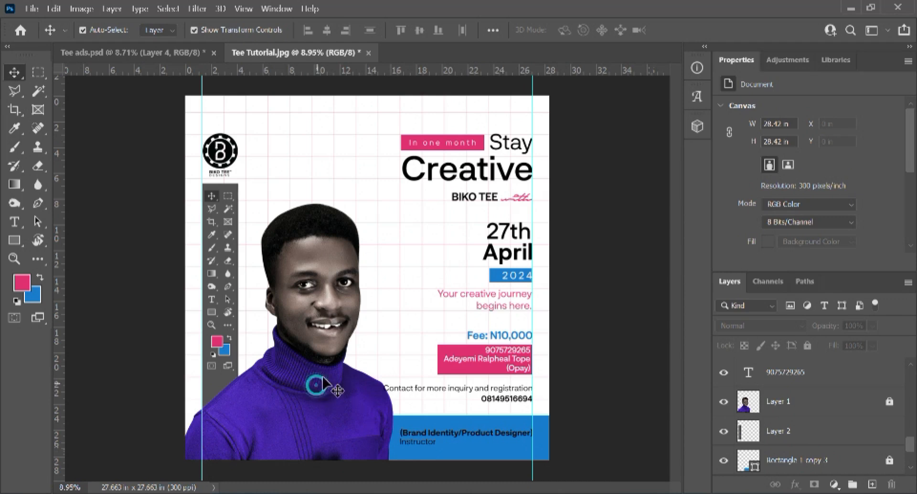
click(889, 402)
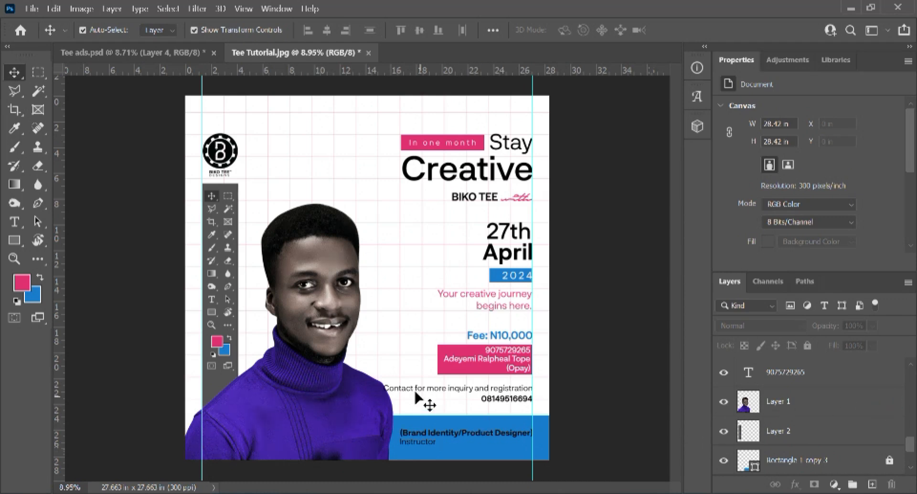
drag(411, 375, 425, 401)
scroll(422, 397, up, 1)
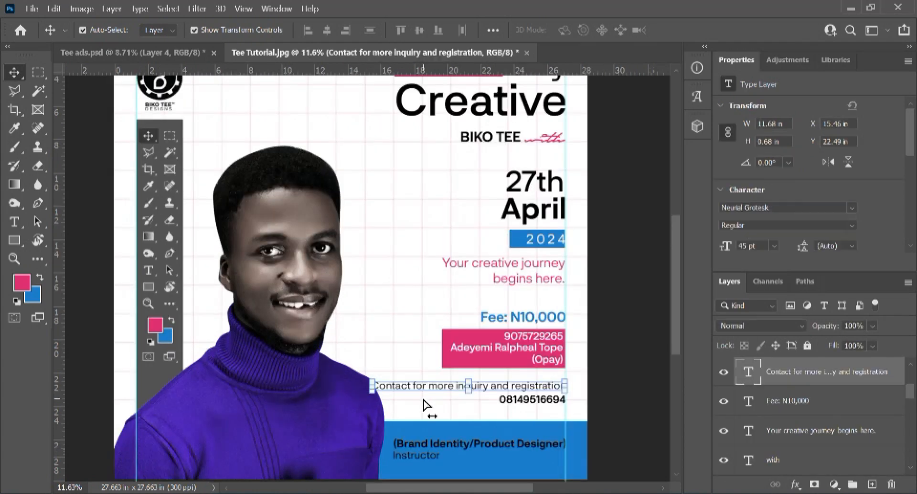
Step: Scale the contact line down to about 82% so it sits above the phone number
key(ctrl+t)
drag(368, 389, 406, 400)
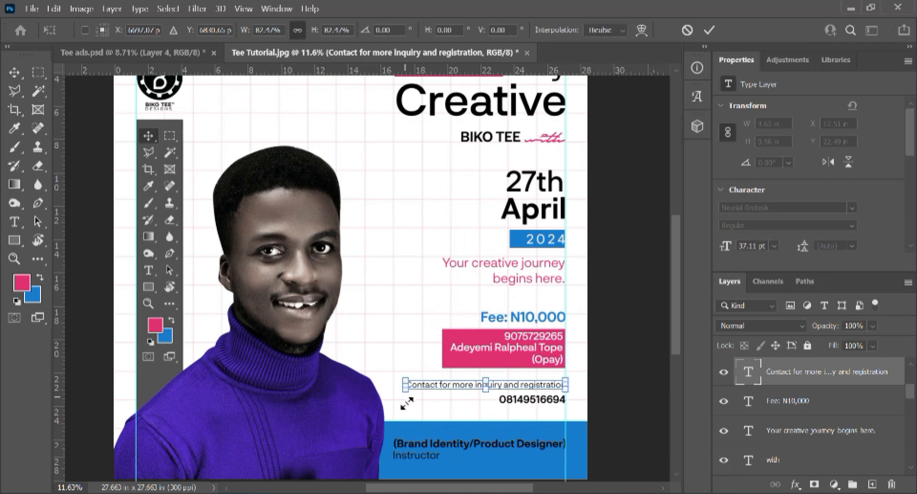
key(Return)
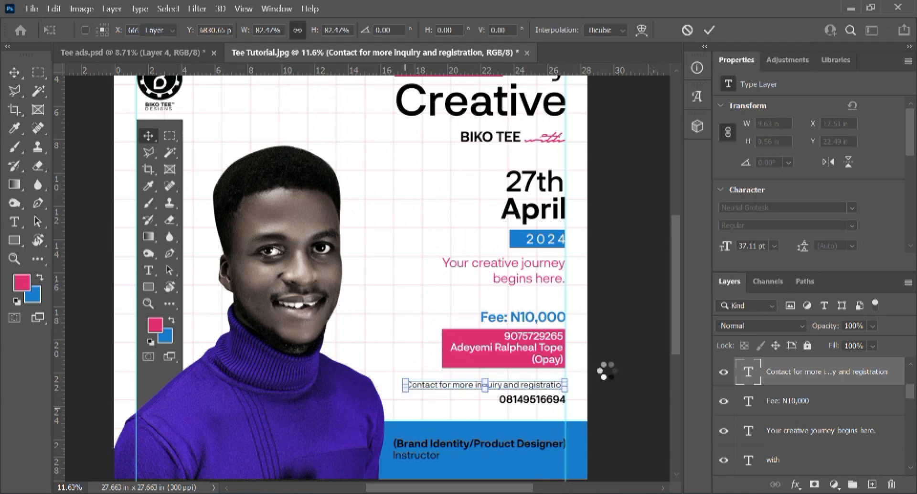
scroll(603, 372, up, 3)
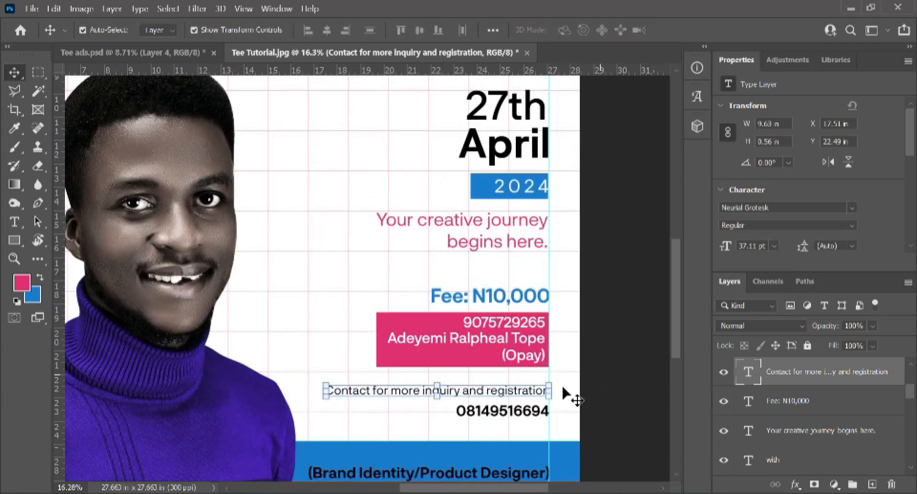
click(611, 345)
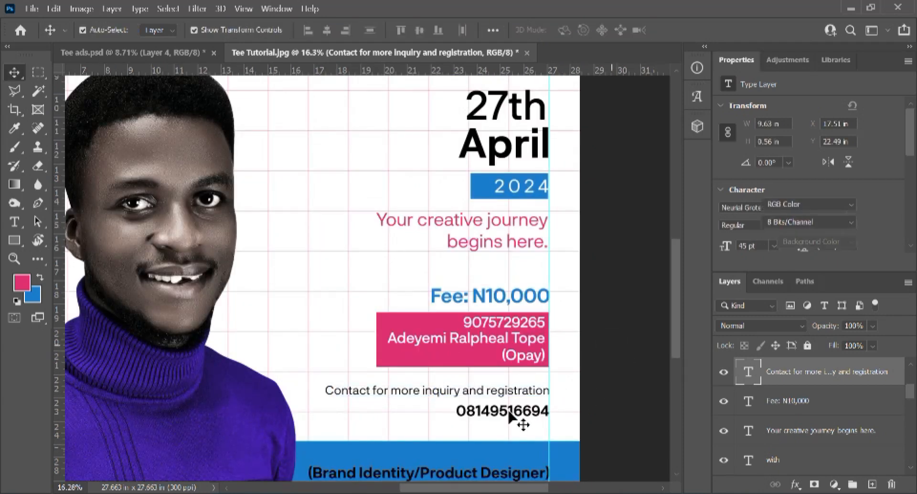
scroll(511, 414, down, 3)
scroll(502, 431, down, 1)
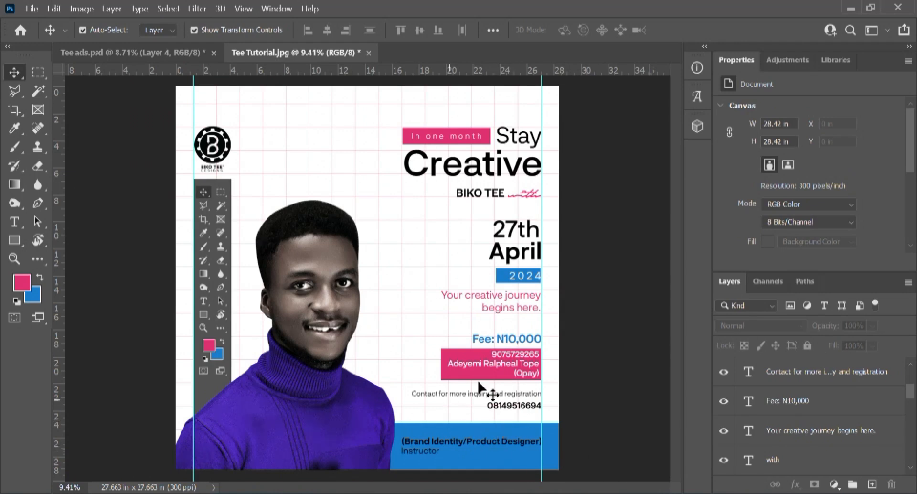
Step: Add a new empty Layer 4 above the Rectangle 1 copy 2 layer
scroll(809, 426, down, 2)
scroll(786, 444, down, 2)
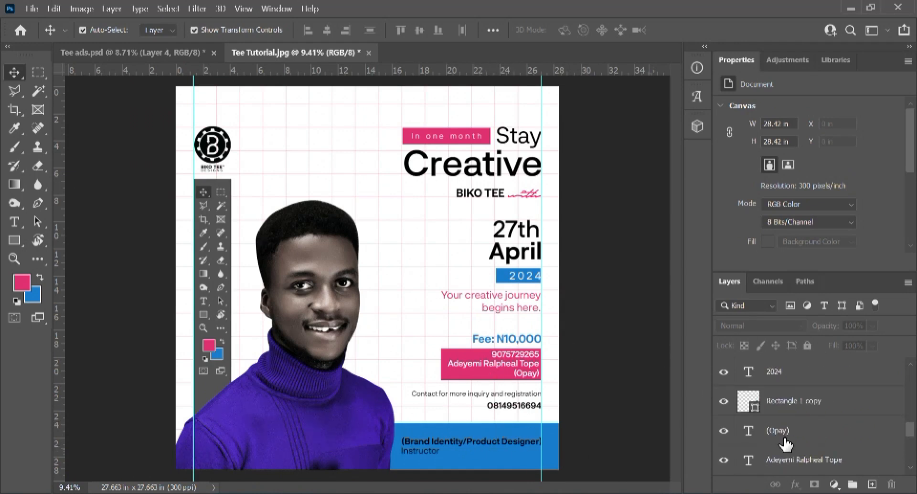
scroll(786, 444, down, 3)
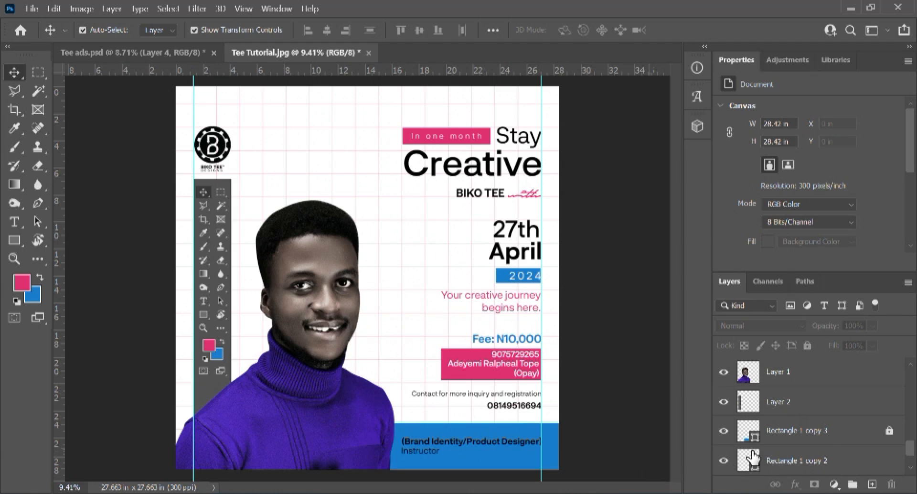
scroll(831, 459, down, 2)
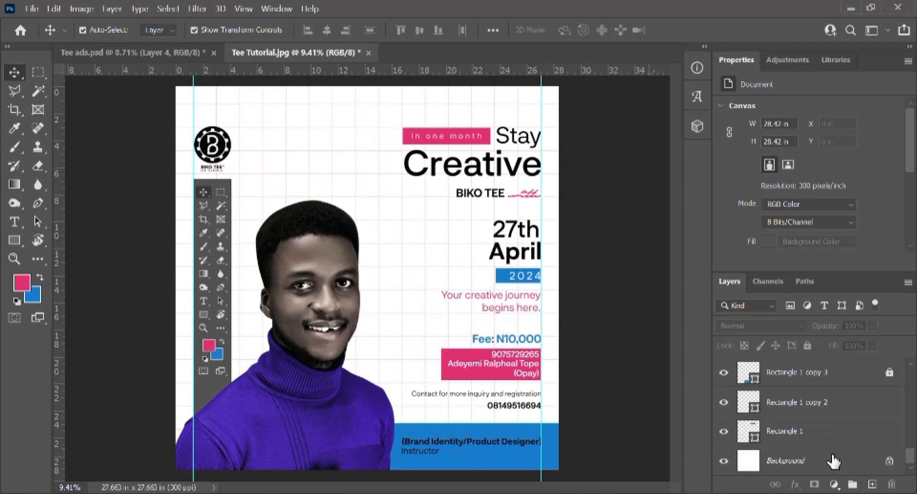
click(831, 413)
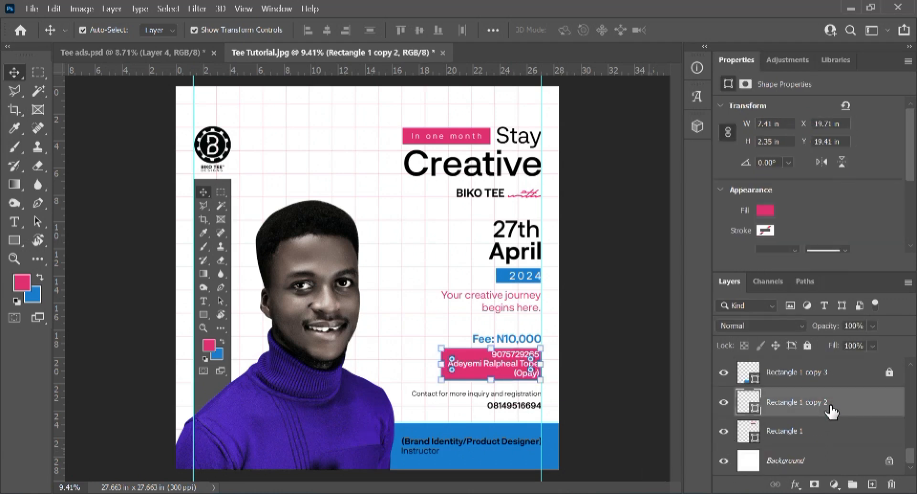
key(ctrl+shift+n)
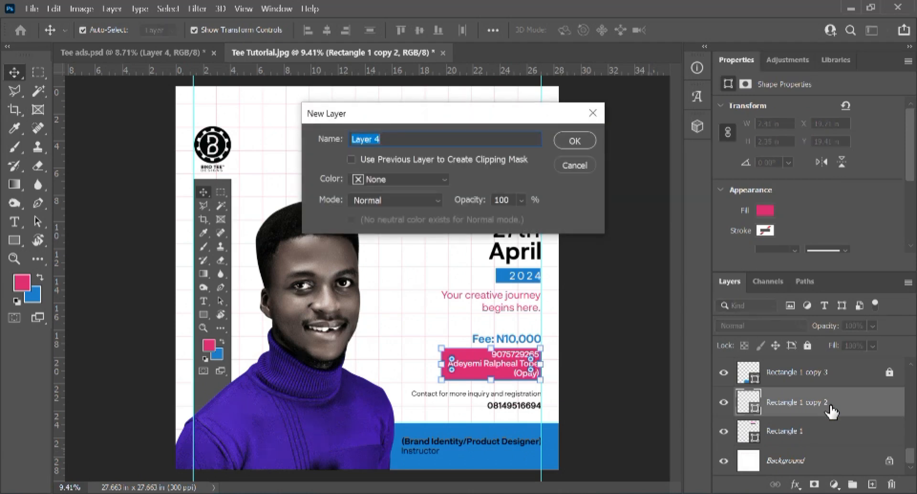
key(Return)
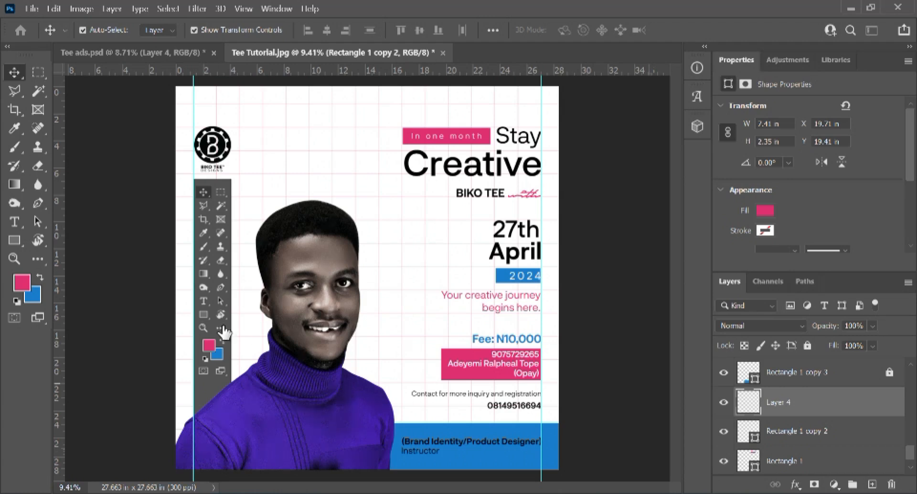
Step: Draw a pink gradient rising from the flyer's bottom and lower the layer's fill to 60%
click(13, 186)
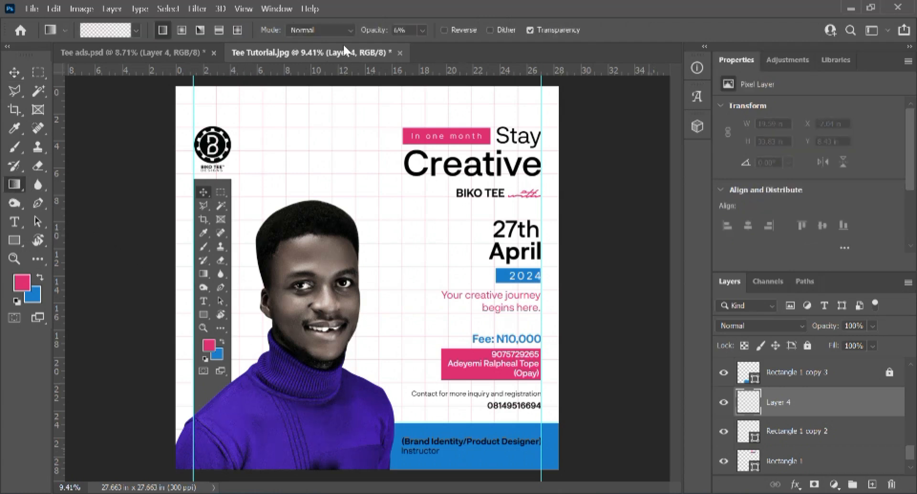
click(424, 29)
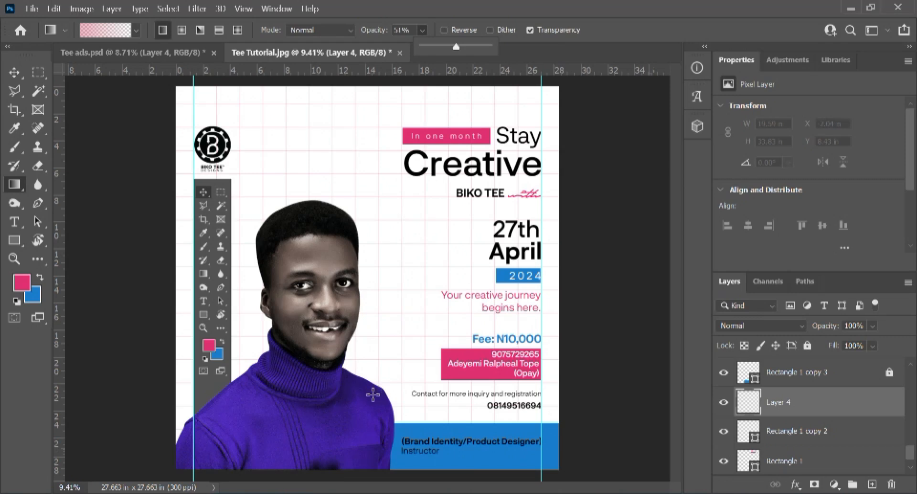
drag(404, 463, 414, 306)
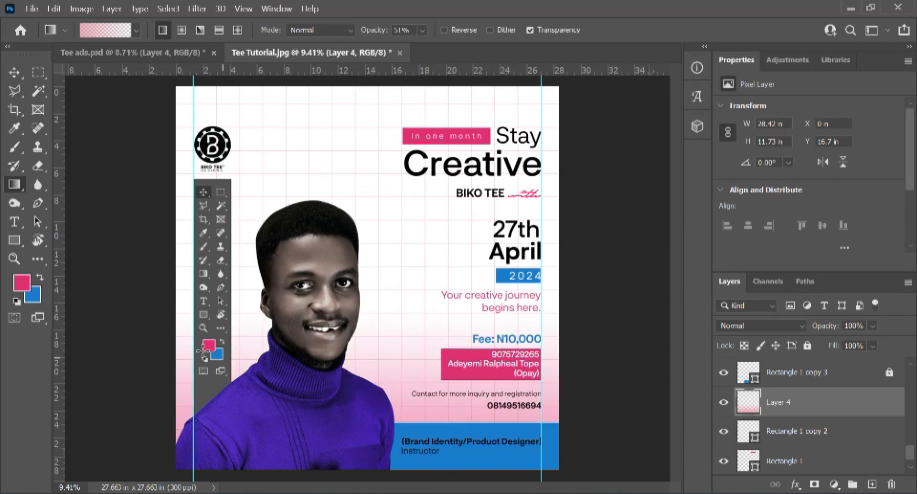
click(14, 71)
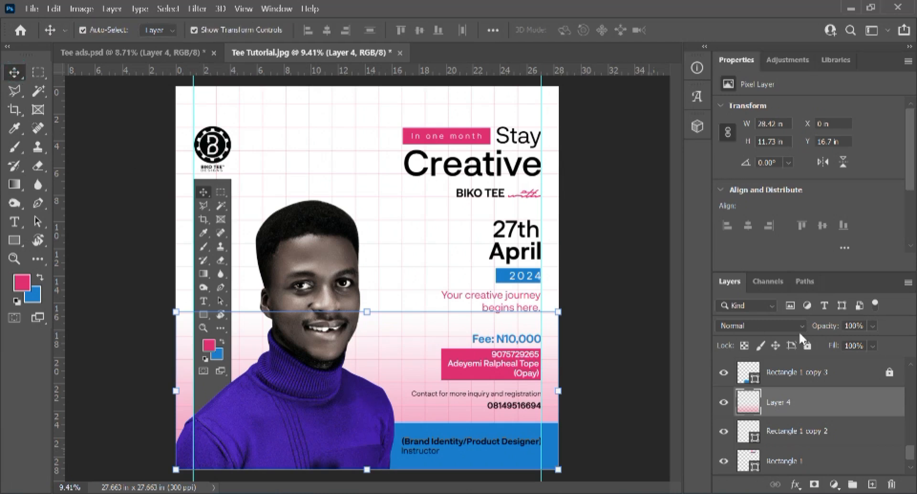
click(872, 346)
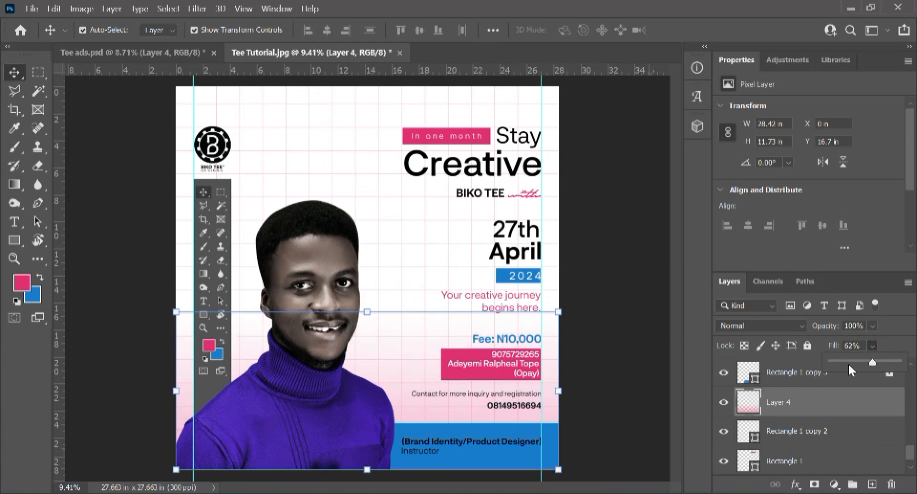
click(860, 347)
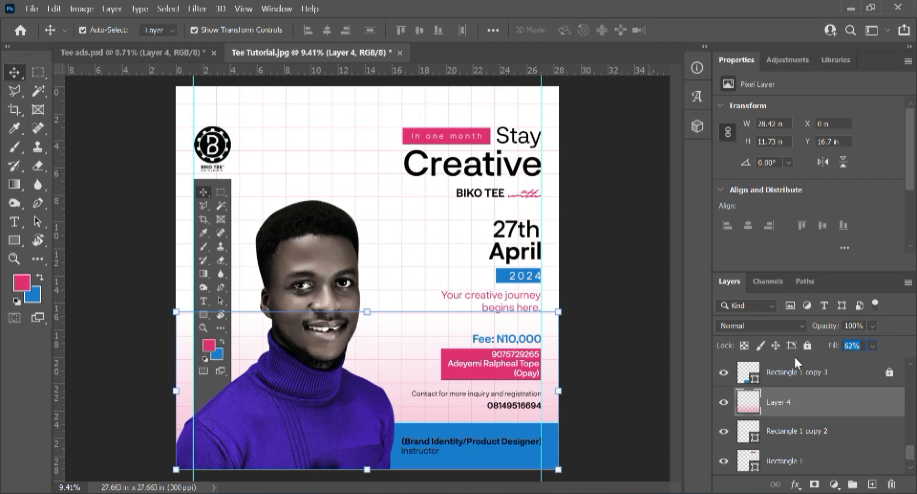
text(50)
click(609, 256)
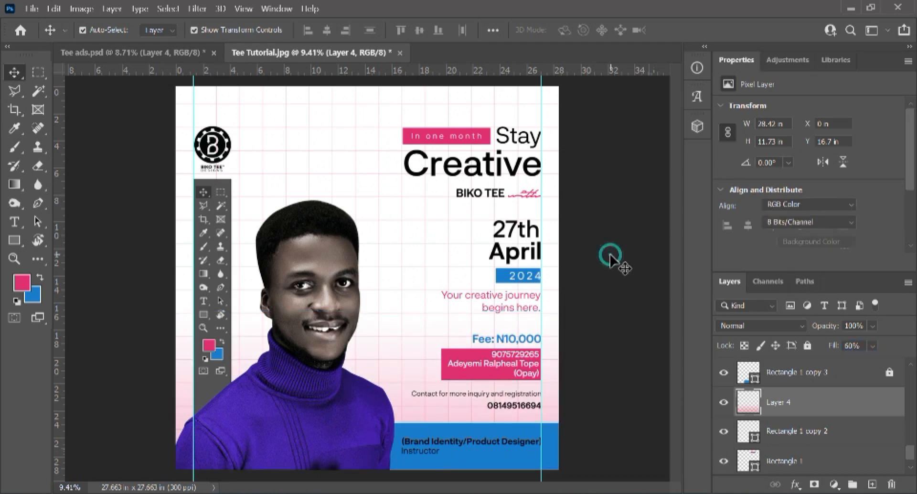
Step: Zoom in on the flyer and place the Type cursor in the 27th date text
key(ctrl+minus)
key(ctrl+minus)
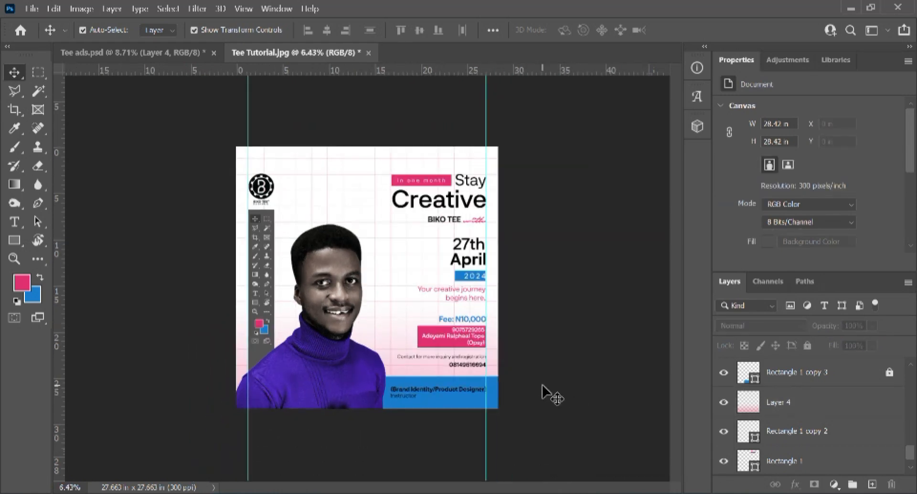
key(ctrl+plus)
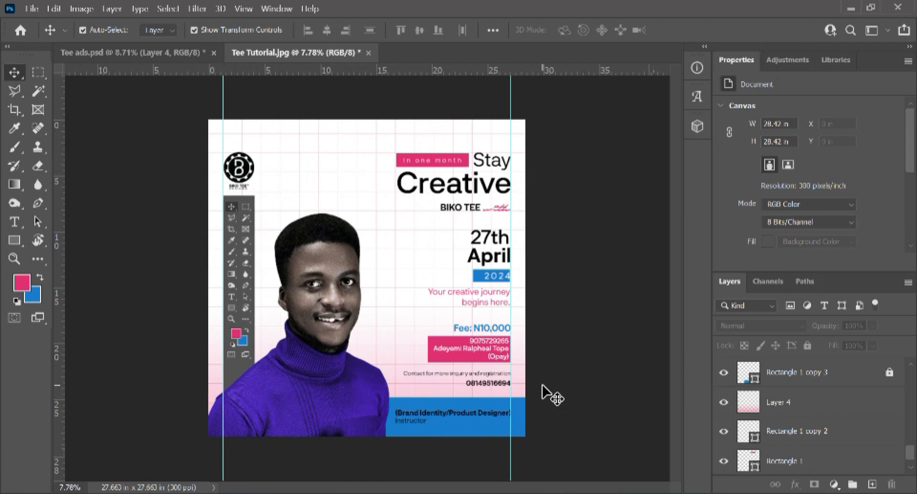
key(ctrl+plus)
key(ctrl+minus)
key(ctrl+plus)
key(ctrl+plus)
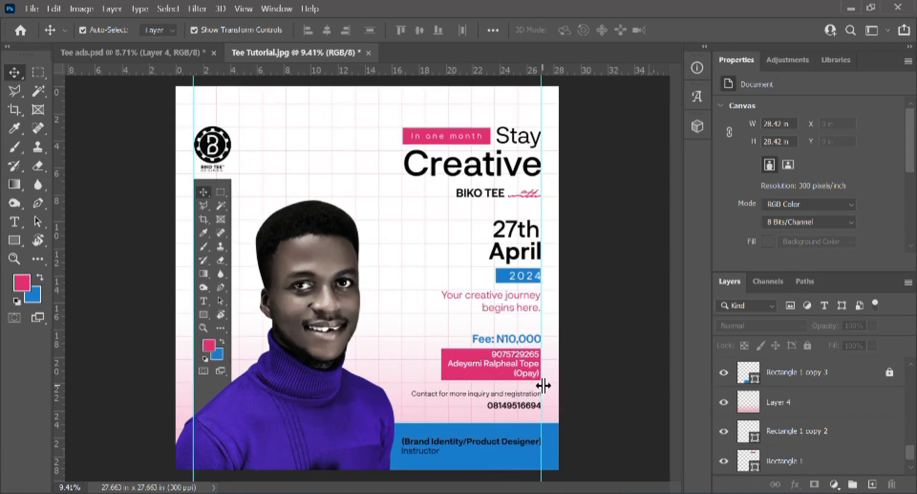
key(ctrl+minus)
key(ctrl+minus)
key(ctrl+plus)
key(ctrl+plus)
scroll(543, 381, down, 3)
scroll(527, 325, up, 4)
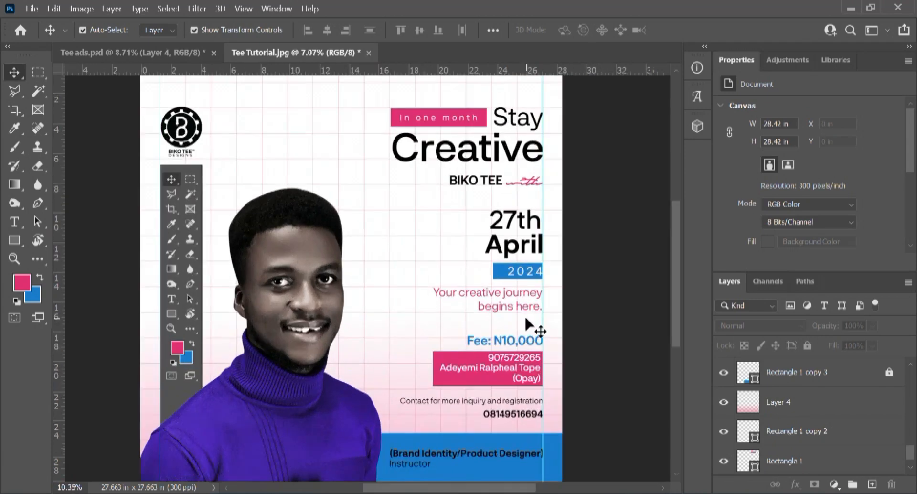
key(t)
click(513, 228)
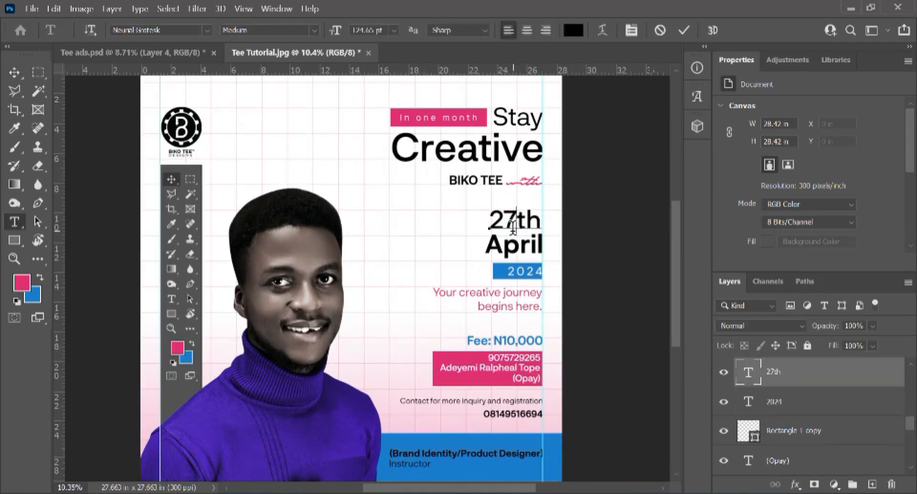
Step: Select the word 27th and colour it pink e13174, sampled from the phone-number box
double_click(513, 228)
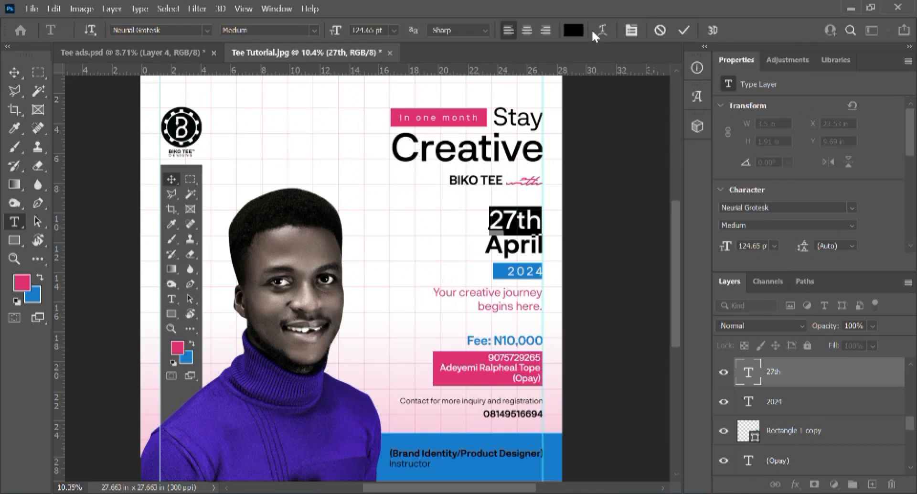
click(573, 30)
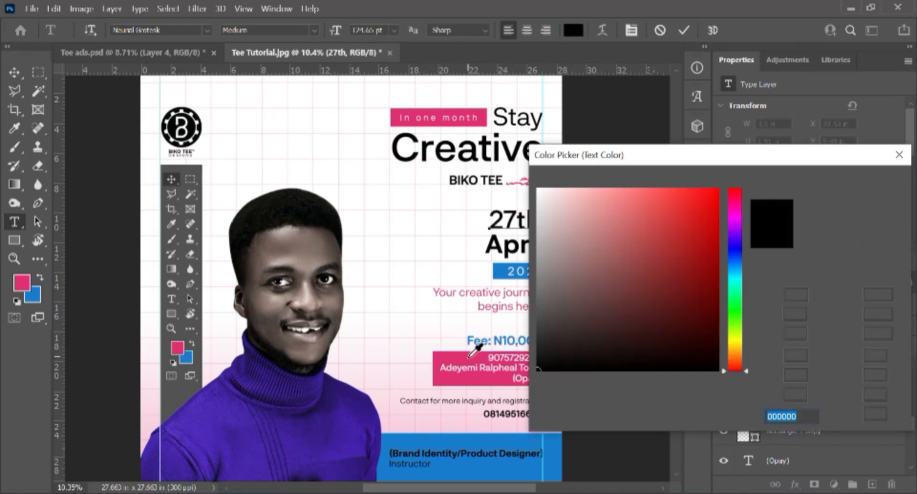
click(470, 357)
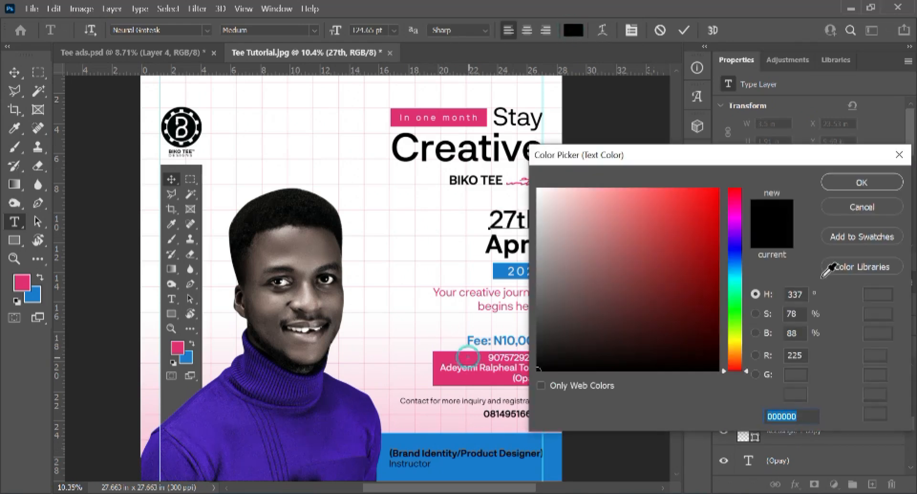
click(851, 182)
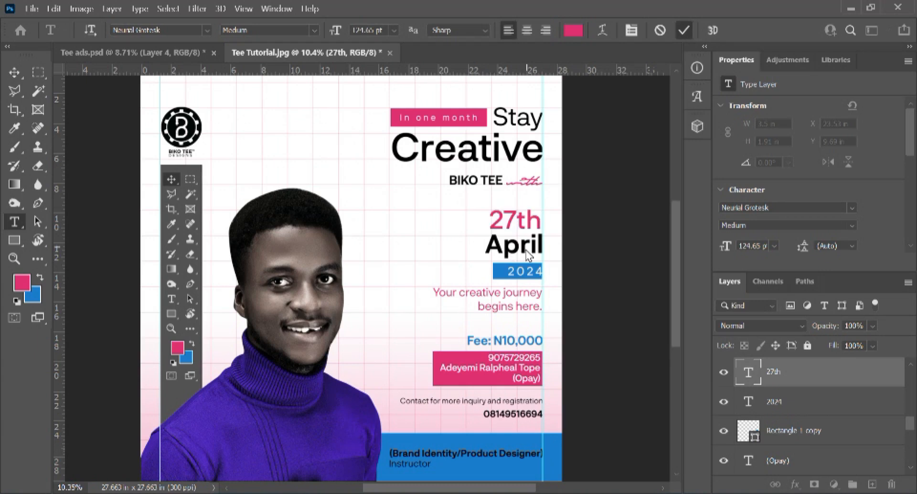
scroll(514, 247, up, 1)
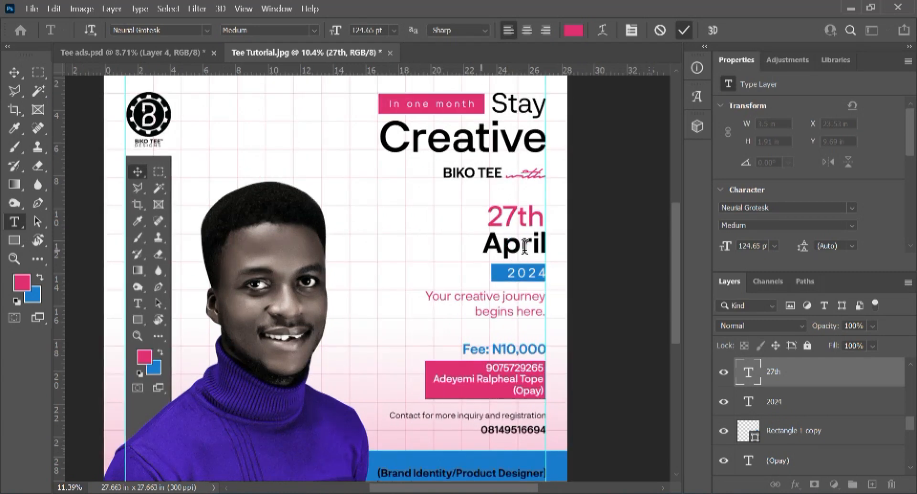
Step: Recolour April to the same pink as 27th, commit the text, and fit the flyer in view
scroll(518, 246, up, 1)
click(524, 244)
double_click(521, 246)
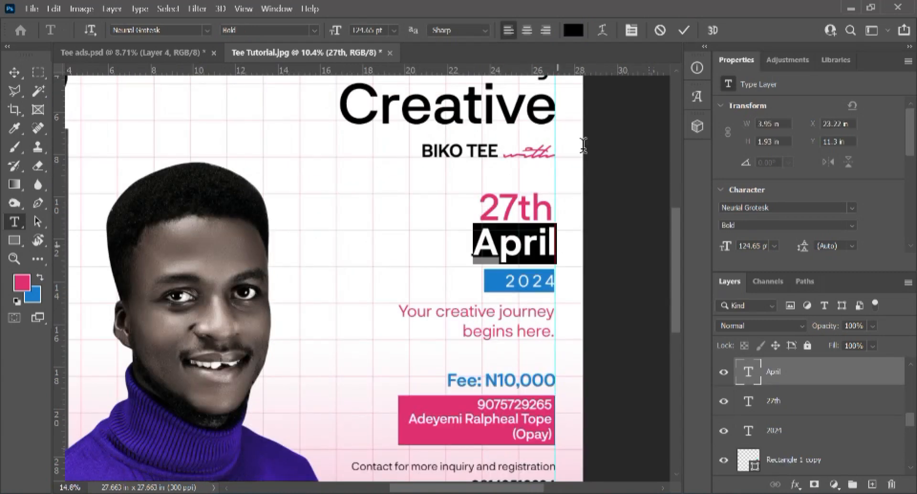
click(572, 32)
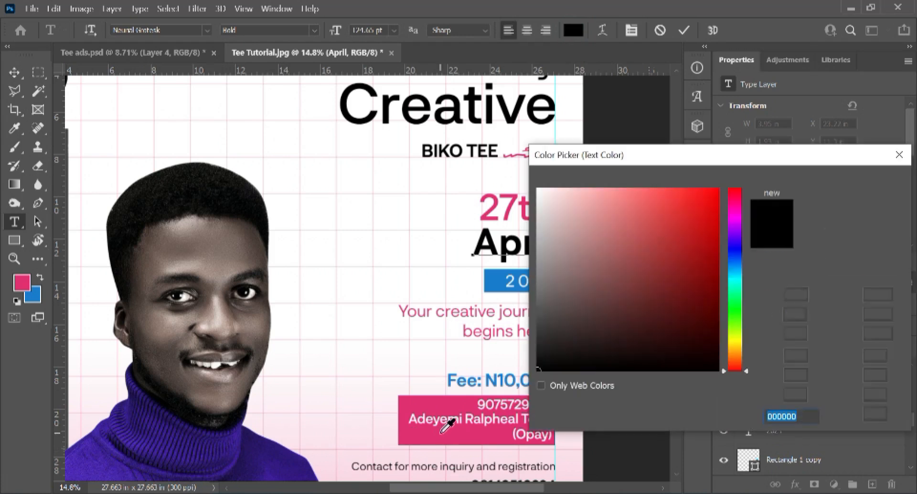
click(439, 432)
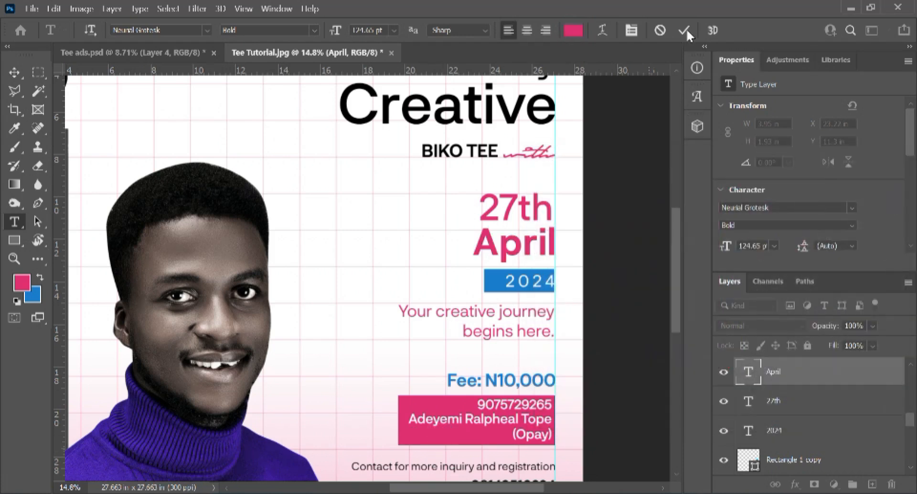
click(447, 243)
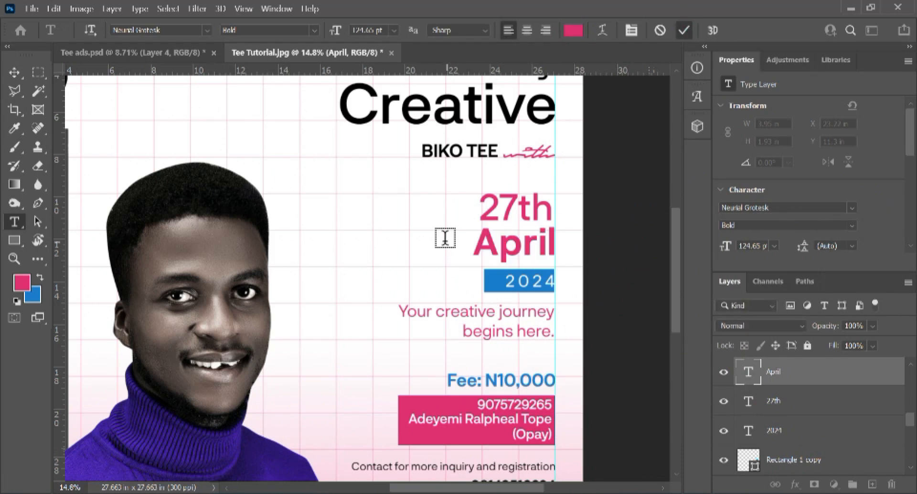
key(ctrl+0)
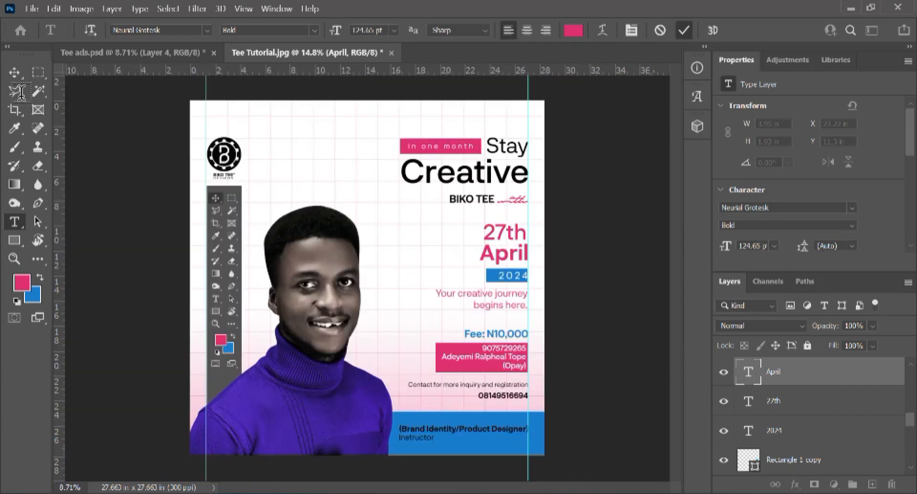
key(ctrl+minus)
click(13, 74)
key(ctrl+plus)
key(ctrl+plus)
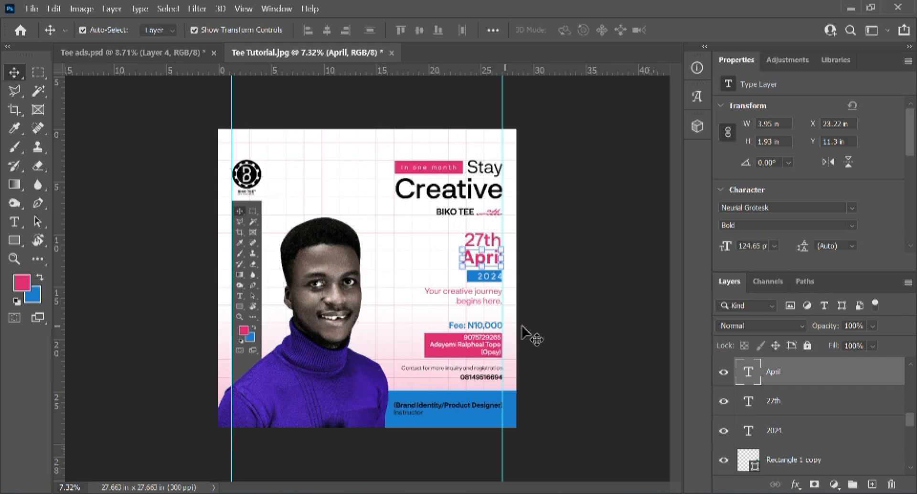
click(547, 270)
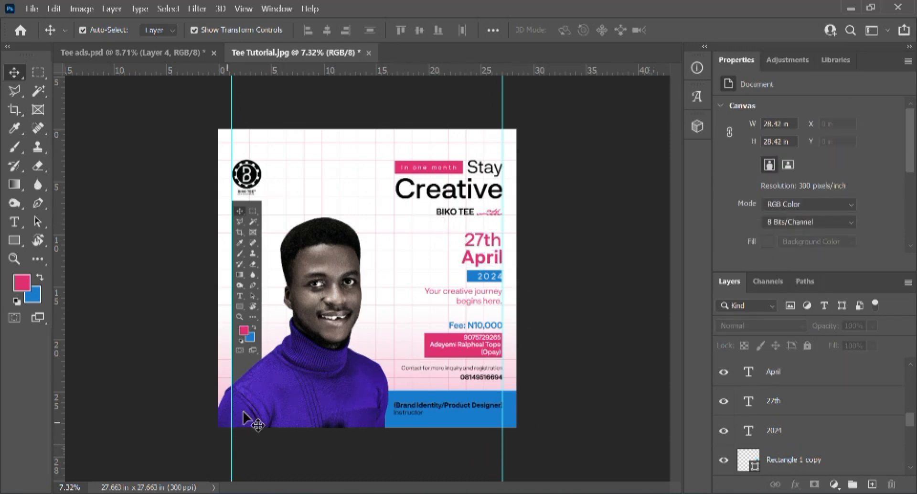
scroll(234, 401, up, 1)
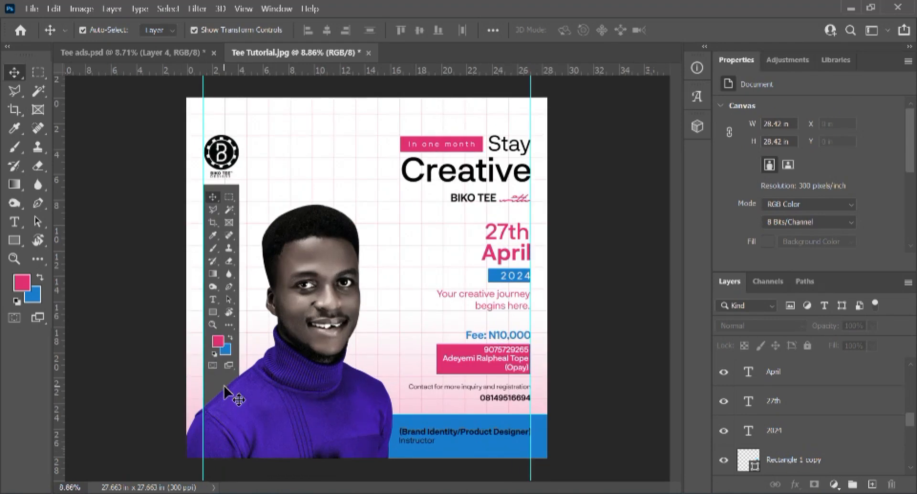
scroll(231, 395, down, 1)
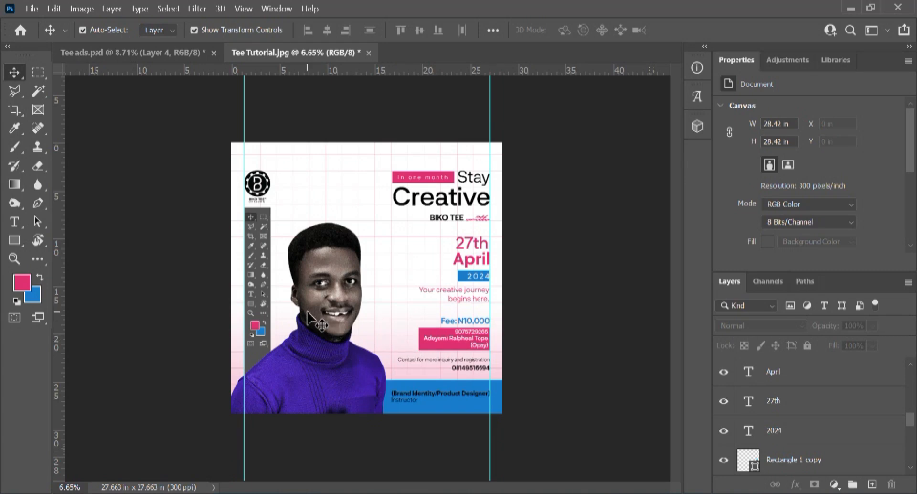
scroll(323, 286, up, 1)
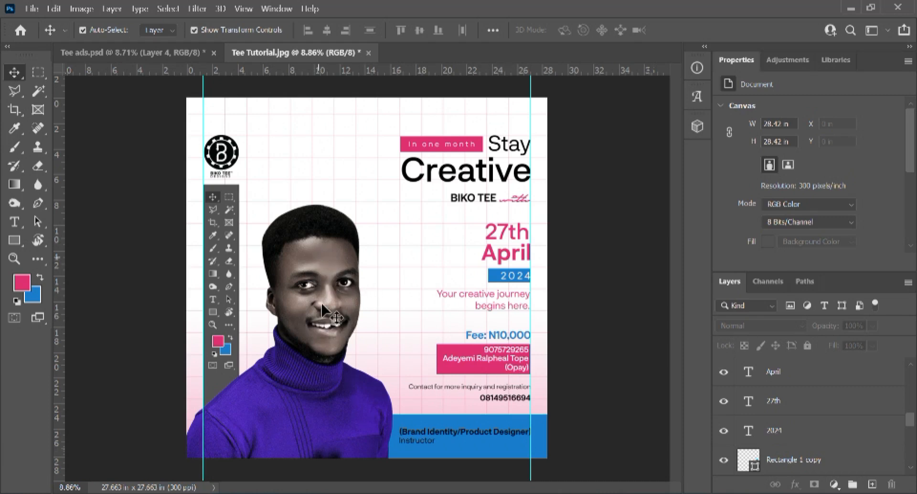
scroll(333, 316, down, 1)
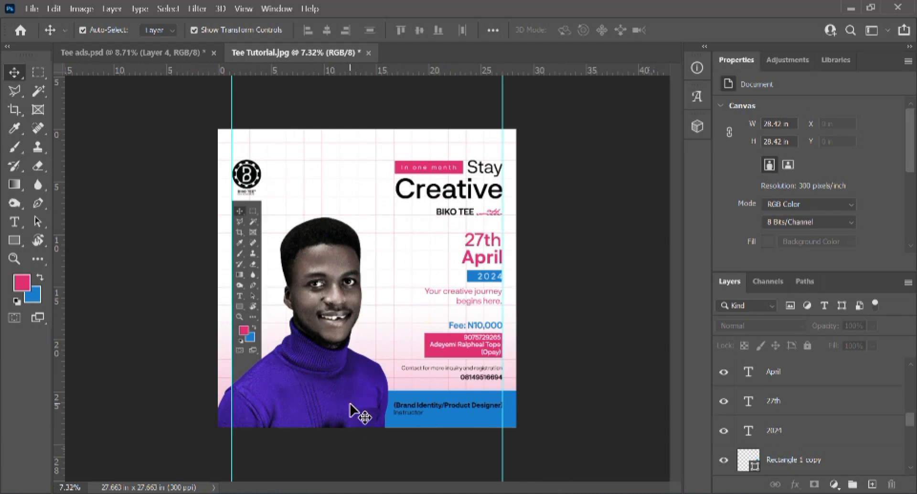
scroll(352, 393, up, 1)
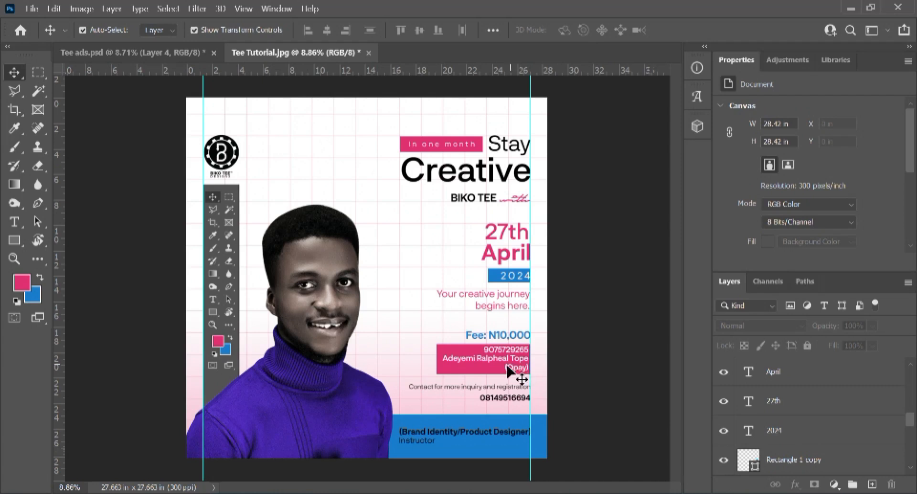
scroll(523, 370, up, 2)
scroll(523, 436, down, 2)
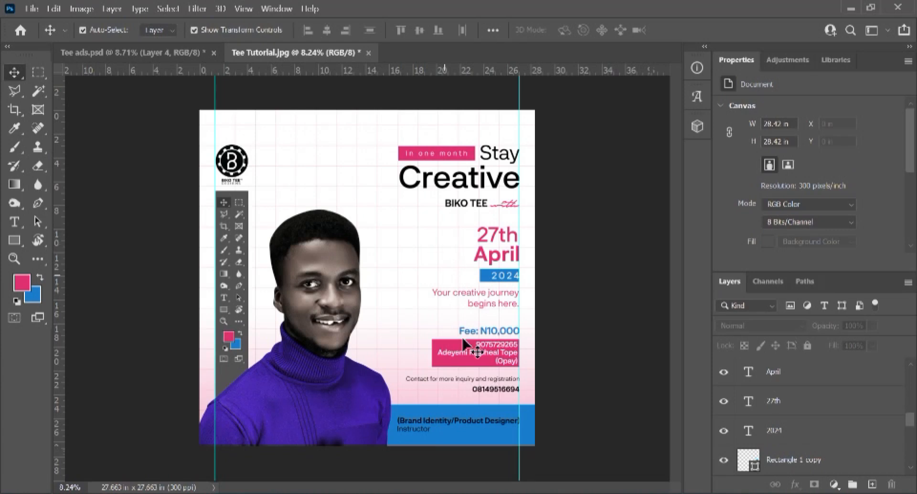
scroll(440, 399, up, 1)
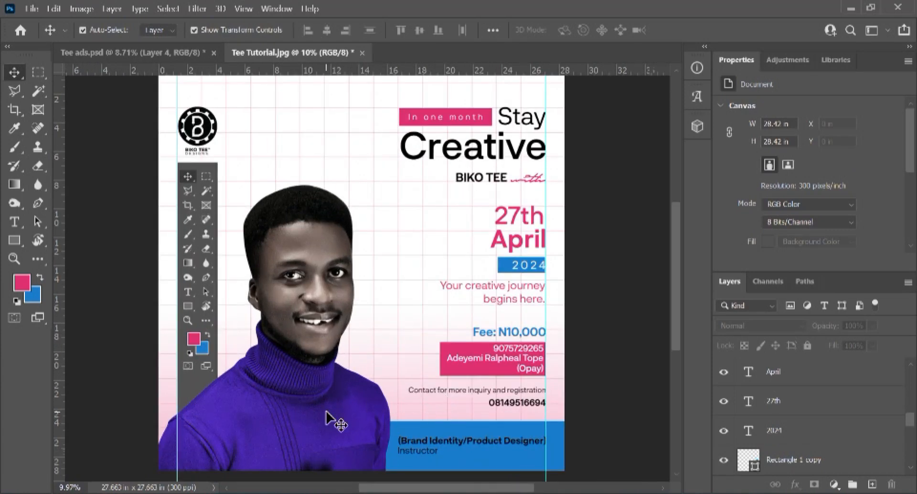
scroll(329, 408, down, 2)
scroll(339, 380, down, 1)
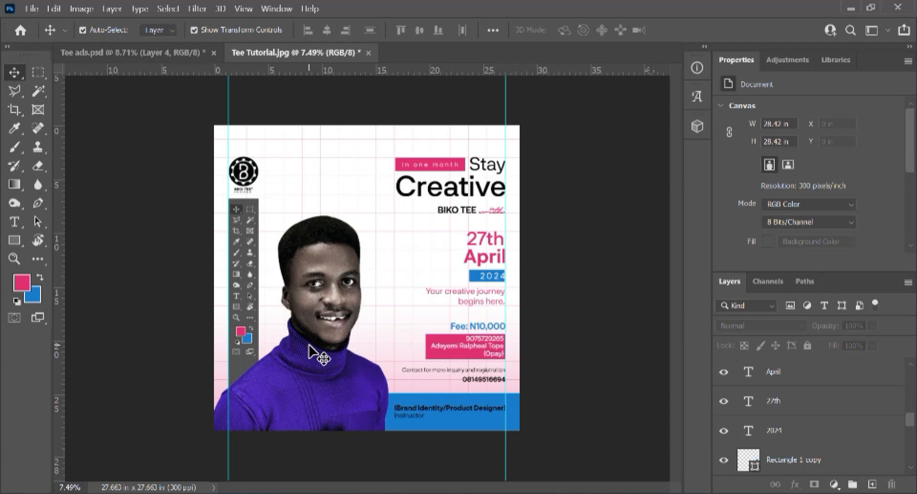
scroll(316, 343, up, 4)
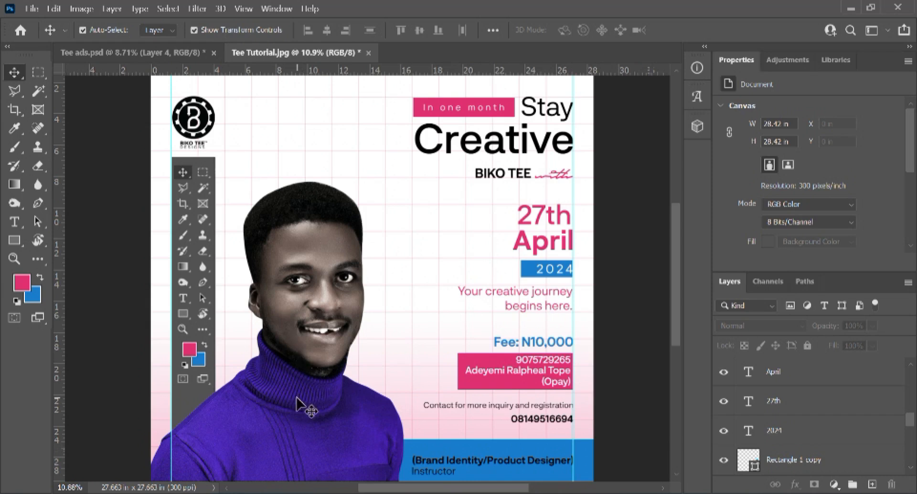
scroll(310, 404, down, 4)
scroll(354, 340, up, 3)
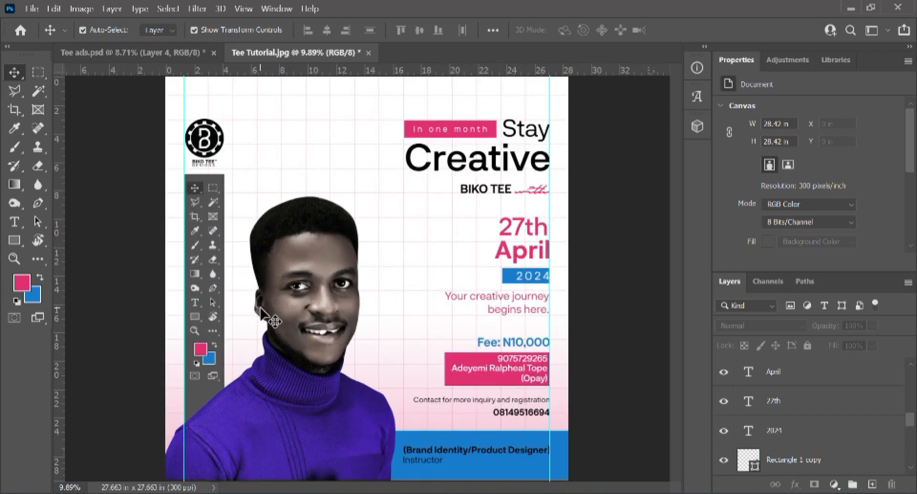
scroll(268, 311, down, 2)
scroll(290, 281, up, 3)
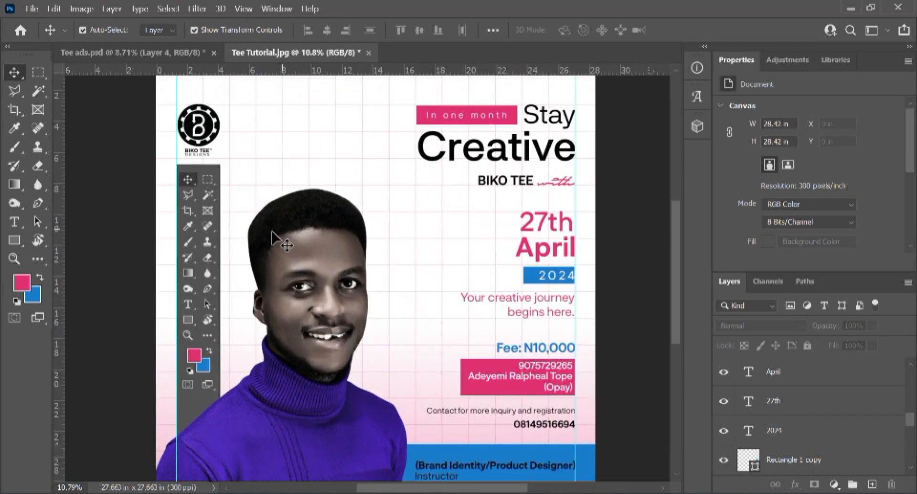
scroll(308, 305, up, 1)
scroll(308, 305, up, 1)
scroll(315, 300, down, 4)
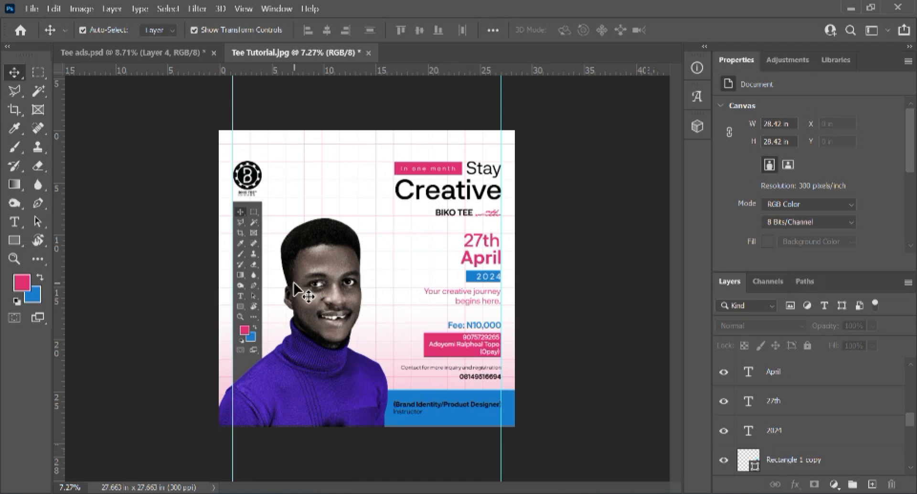
scroll(293, 289, down, 1)
scroll(290, 289, up, 2)
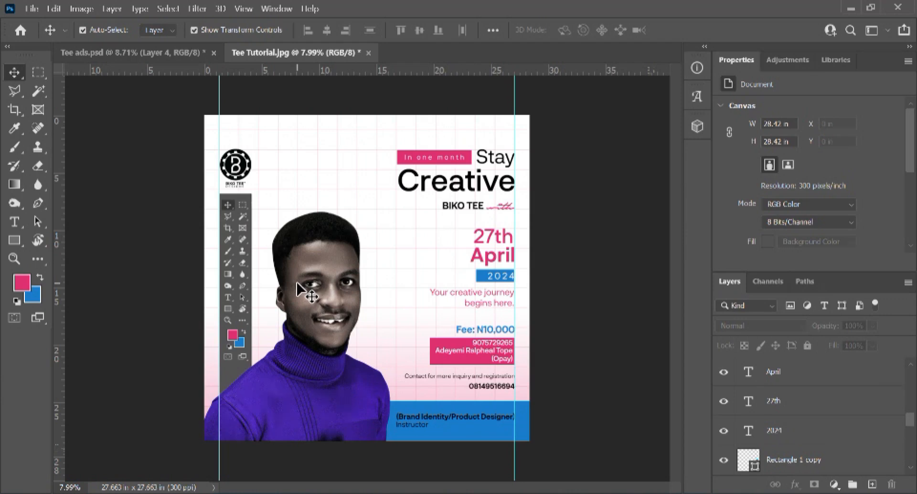
scroll(306, 289, down, 1)
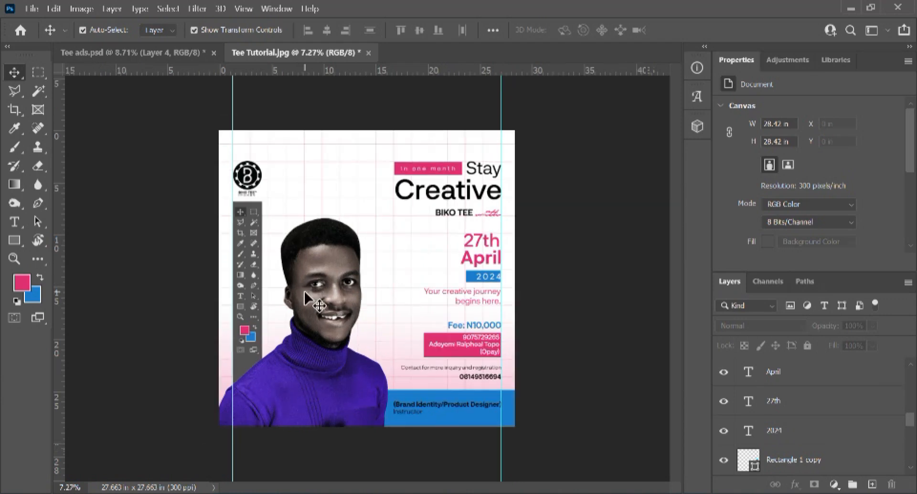